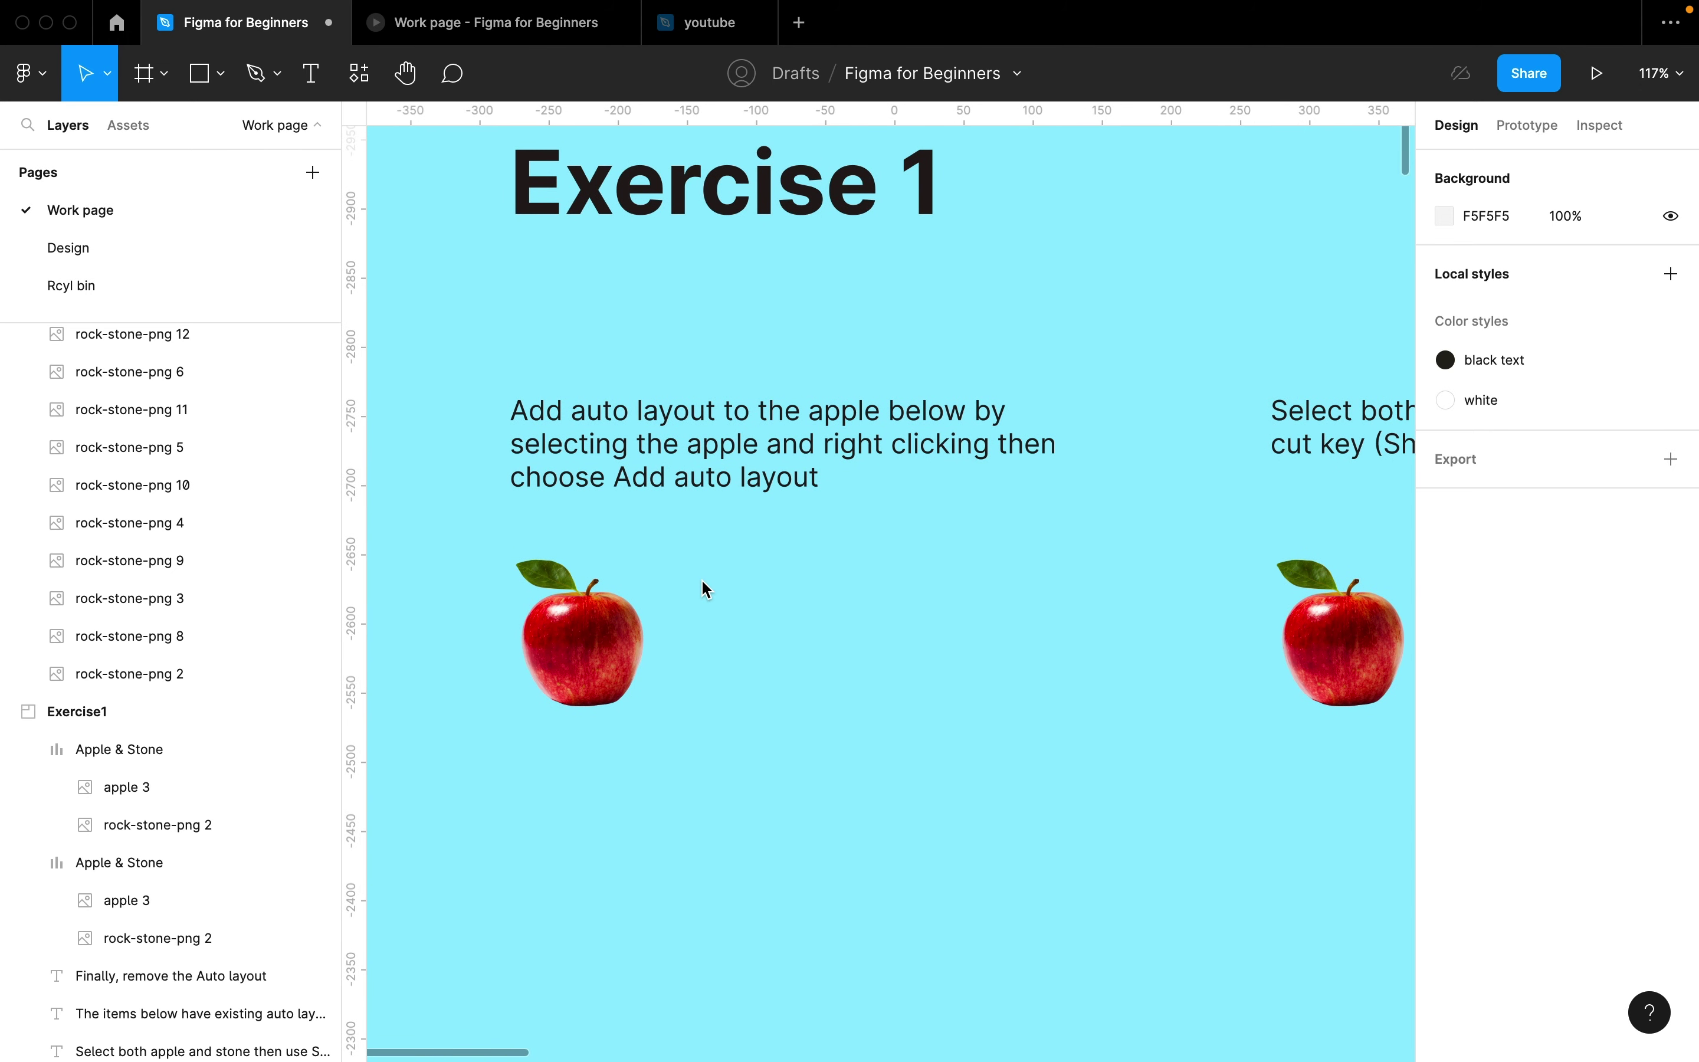
Step: Add auto layout to the first apple image, under the first Exercise 1 instruction
click(714, 458)
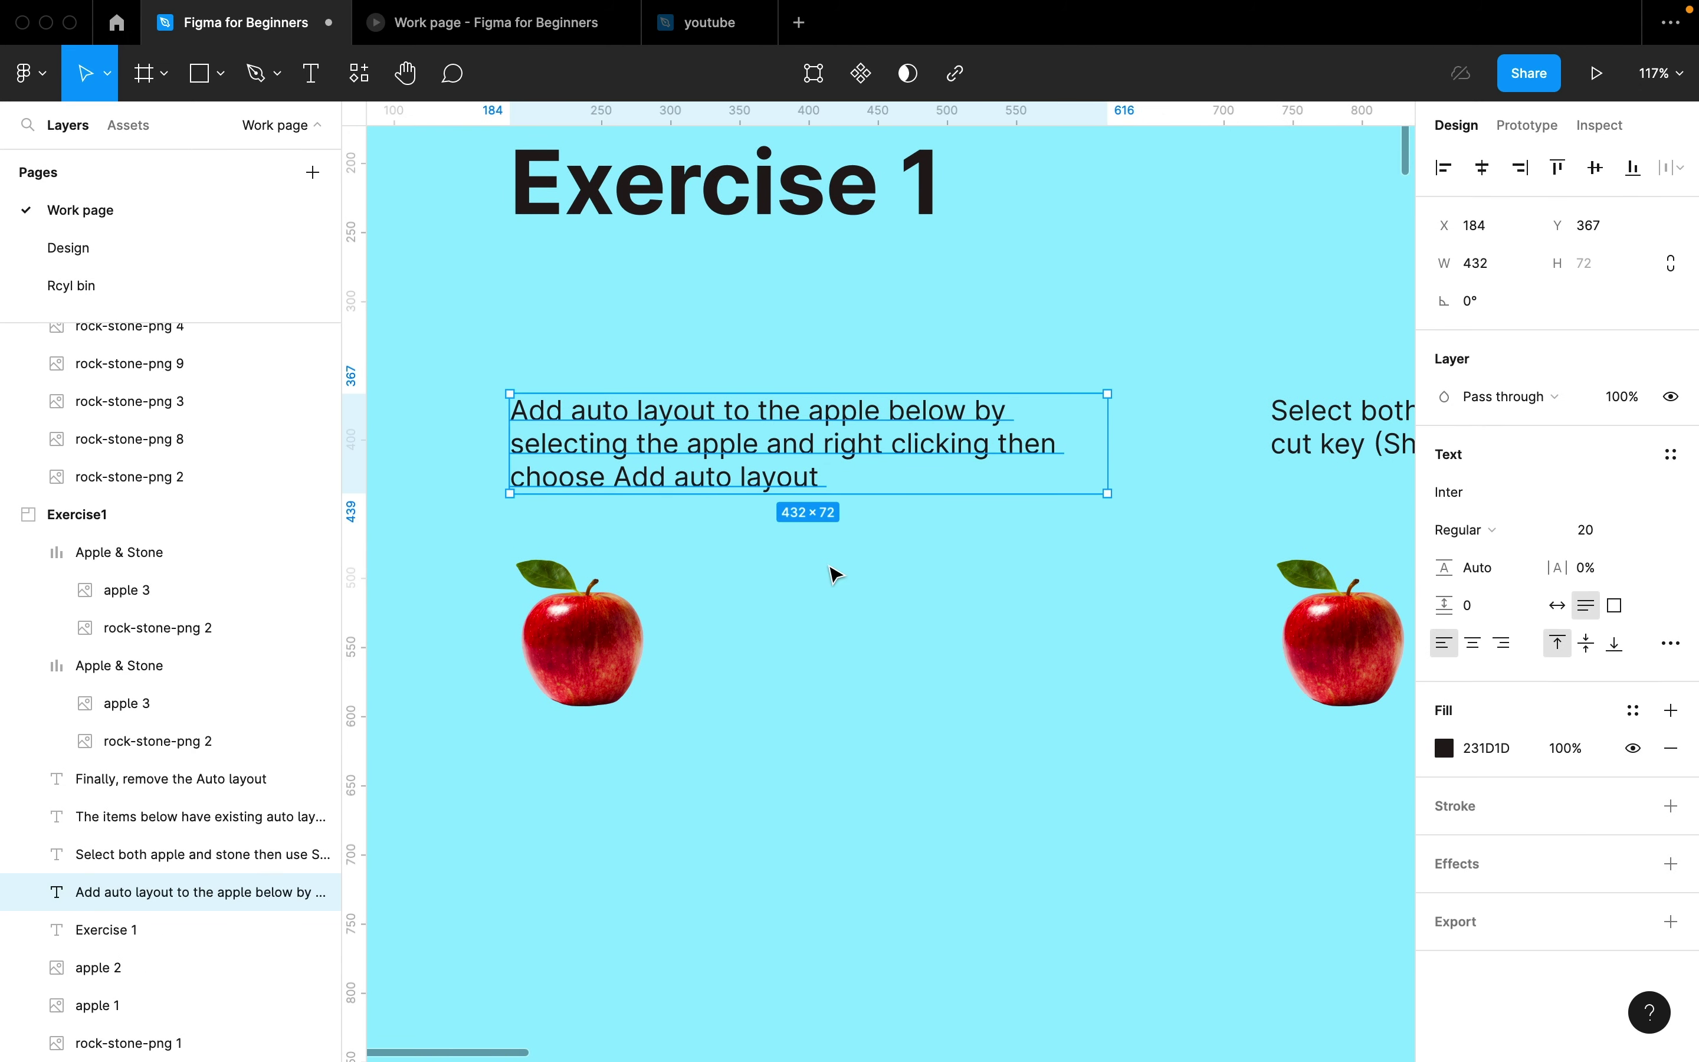
click(829, 566)
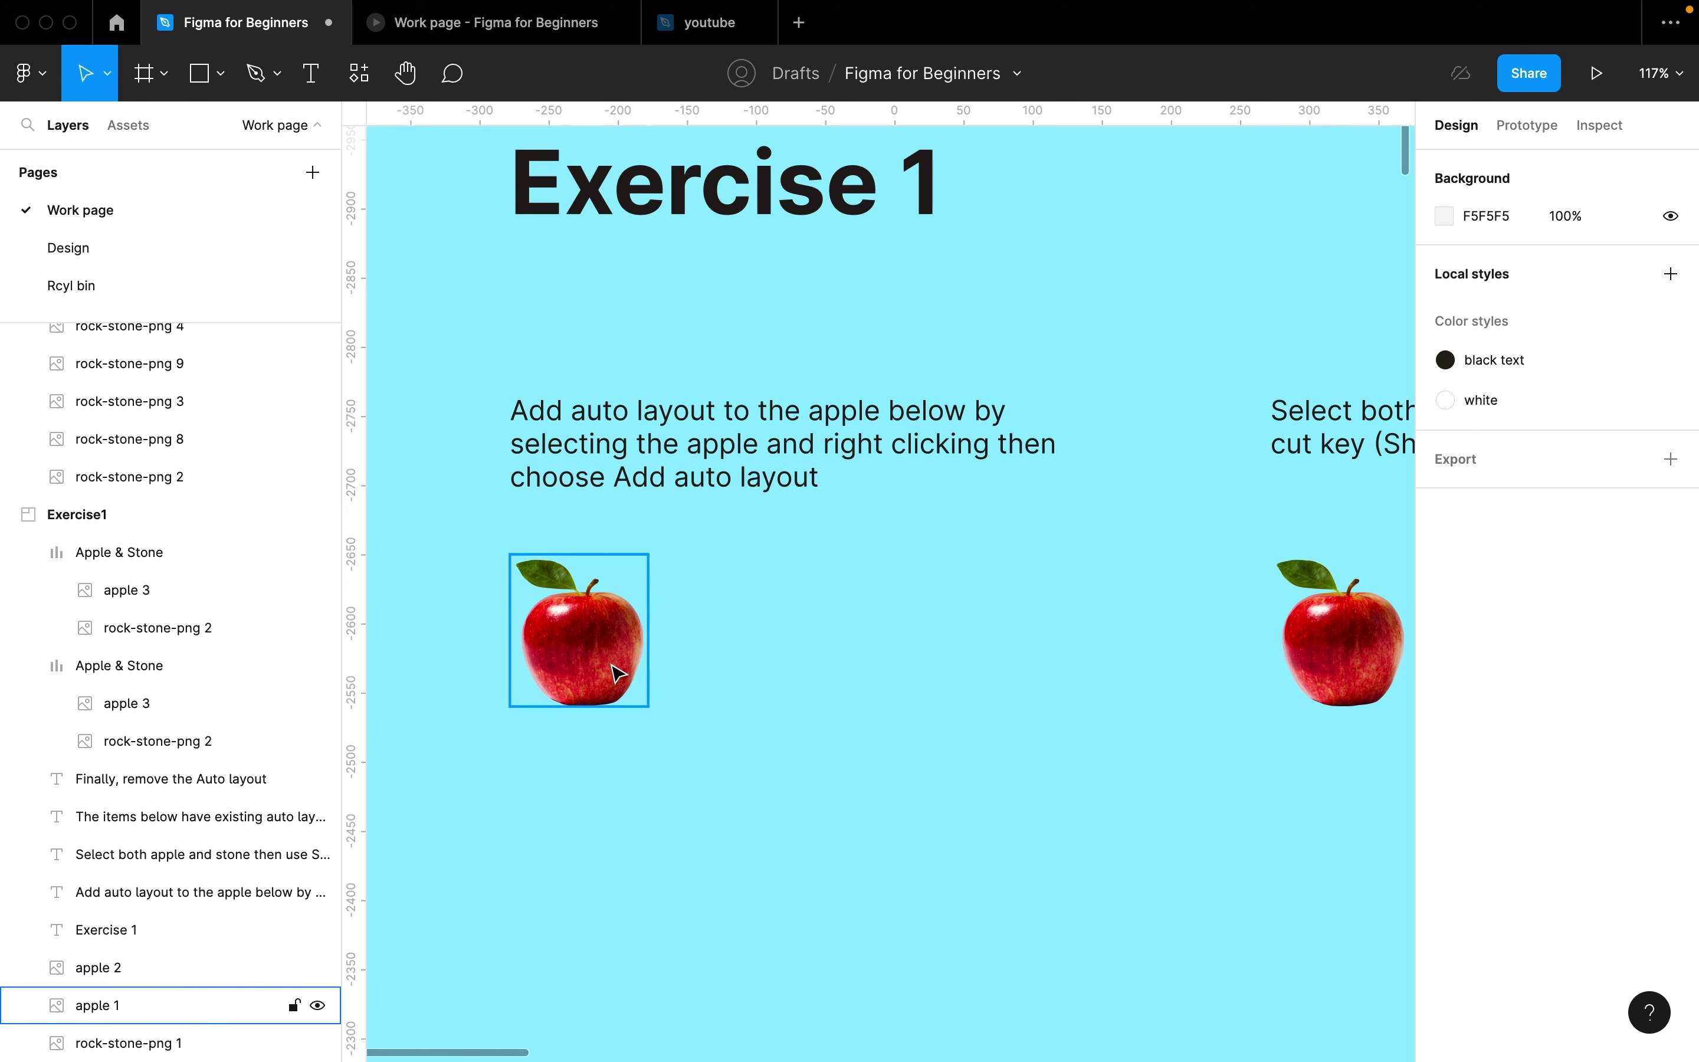
click(617, 674)
right_click(618, 674)
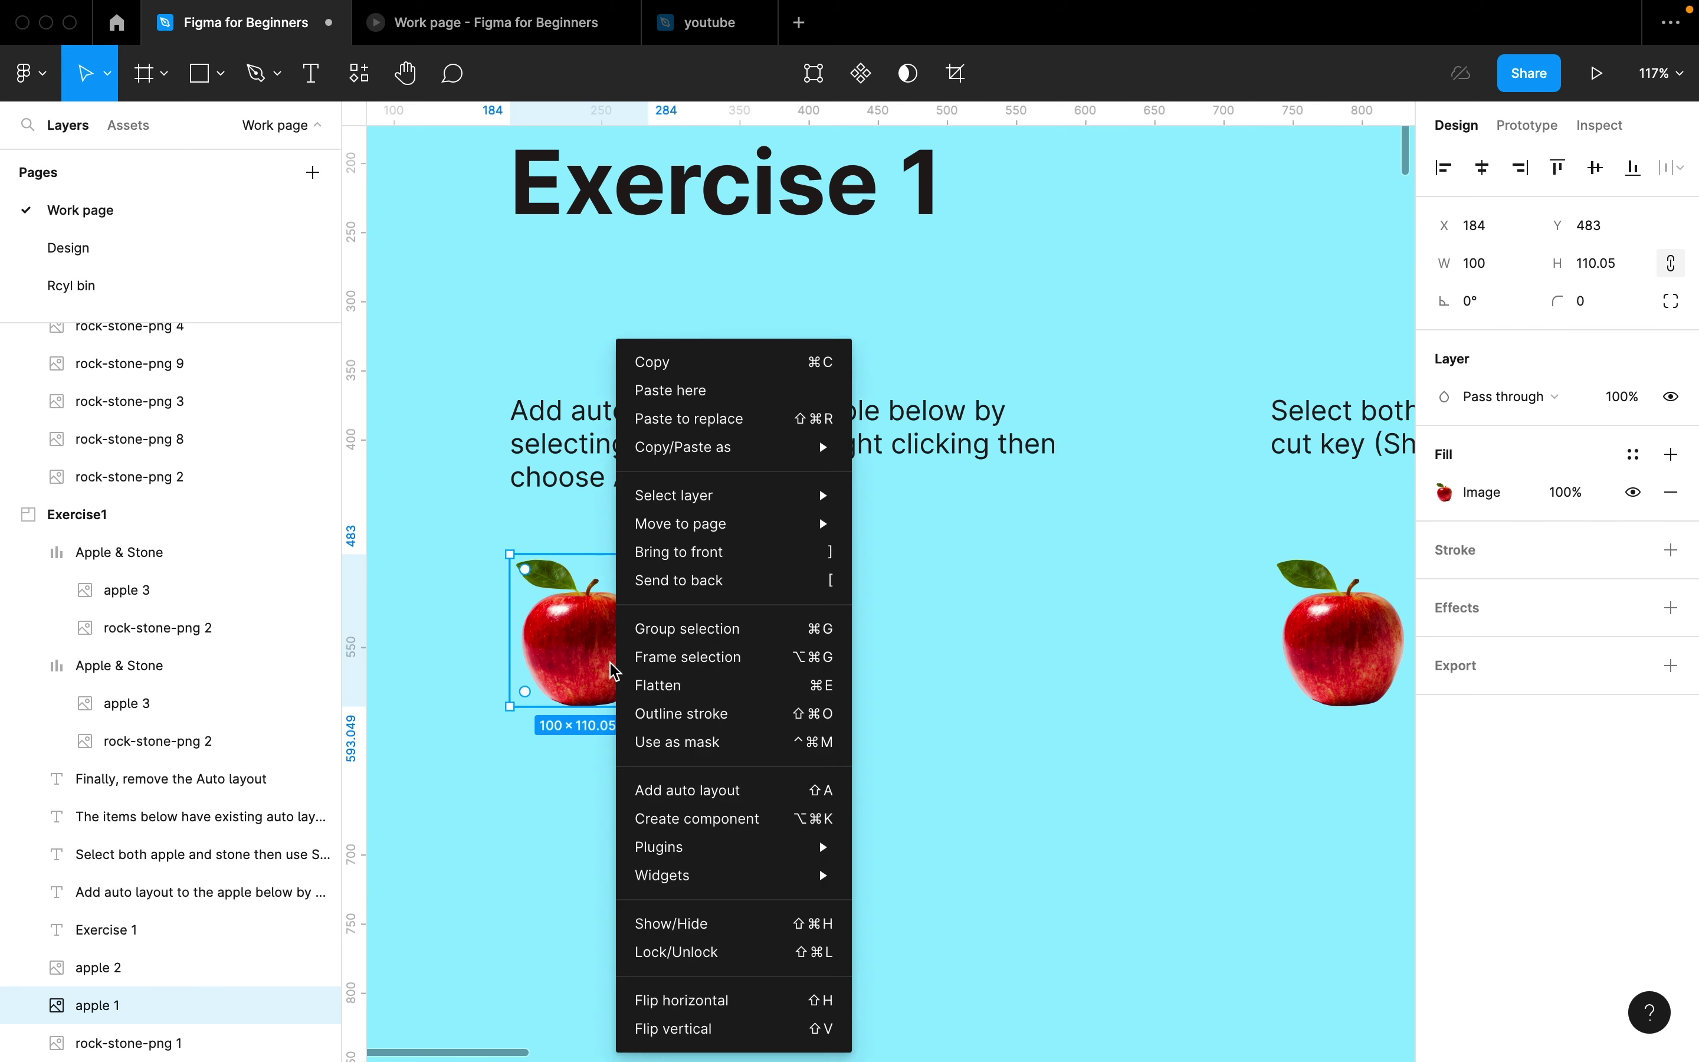
click(706, 803)
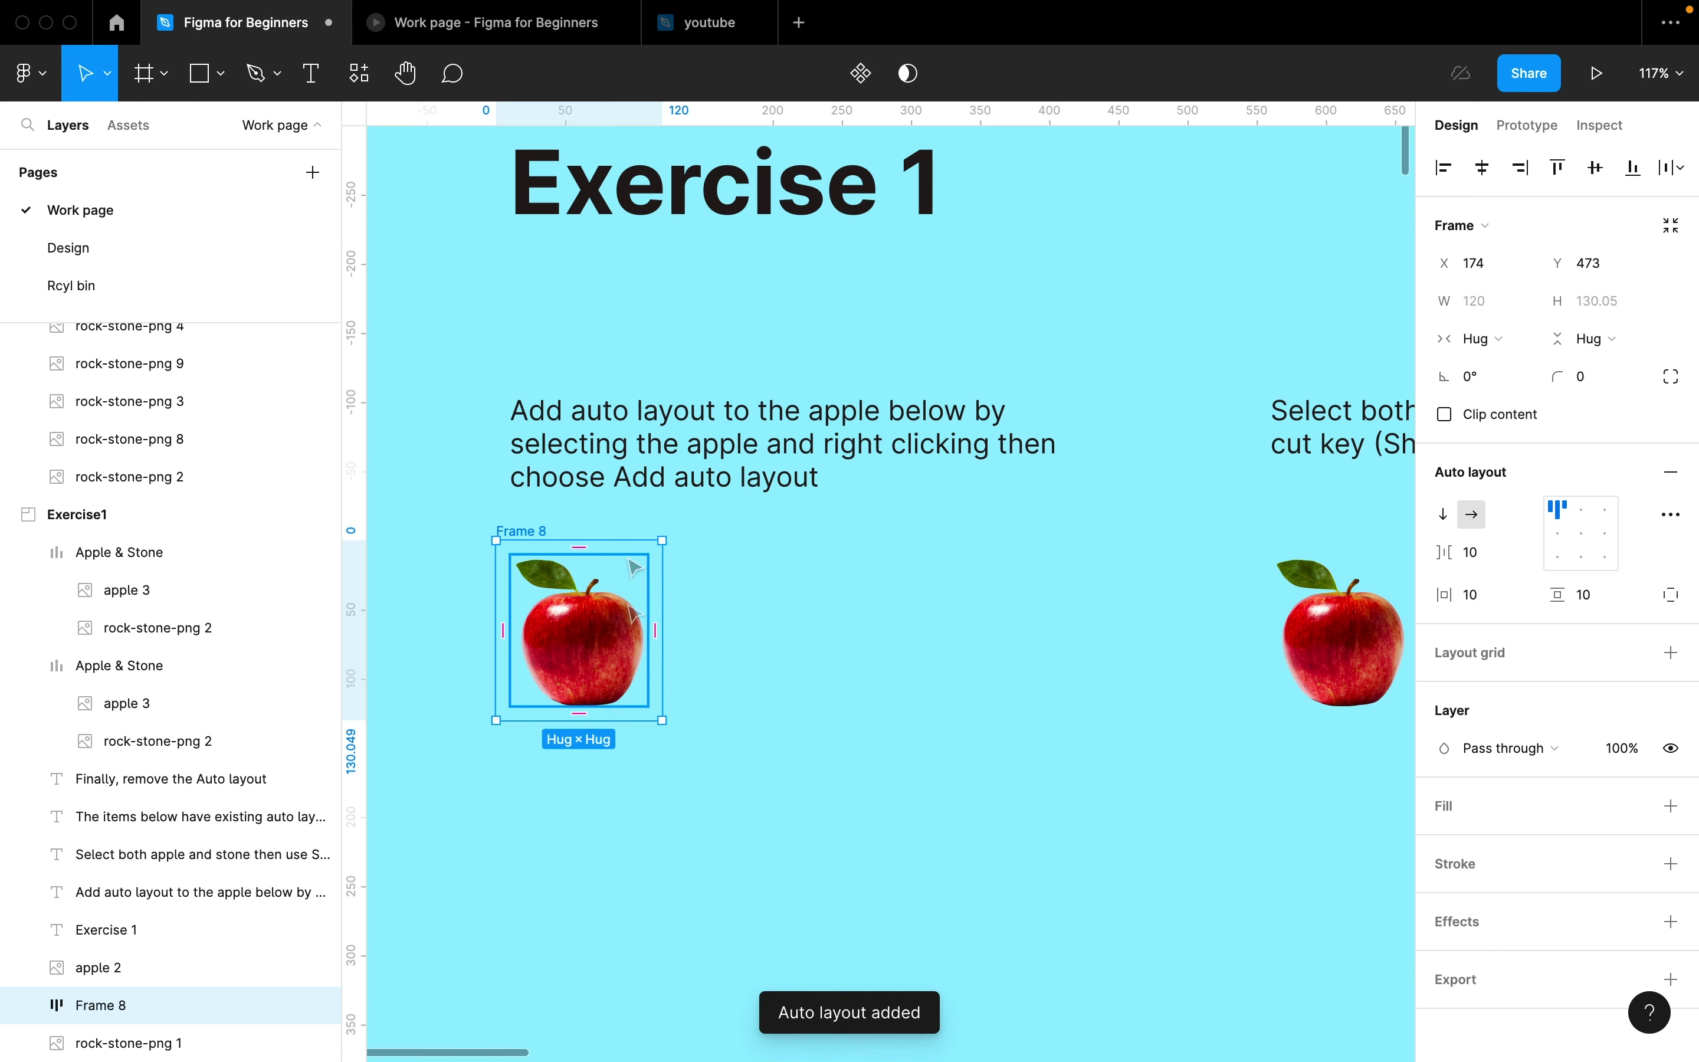
Step: Rename the first apple's new auto layout frame as Apple
double_click(521, 531)
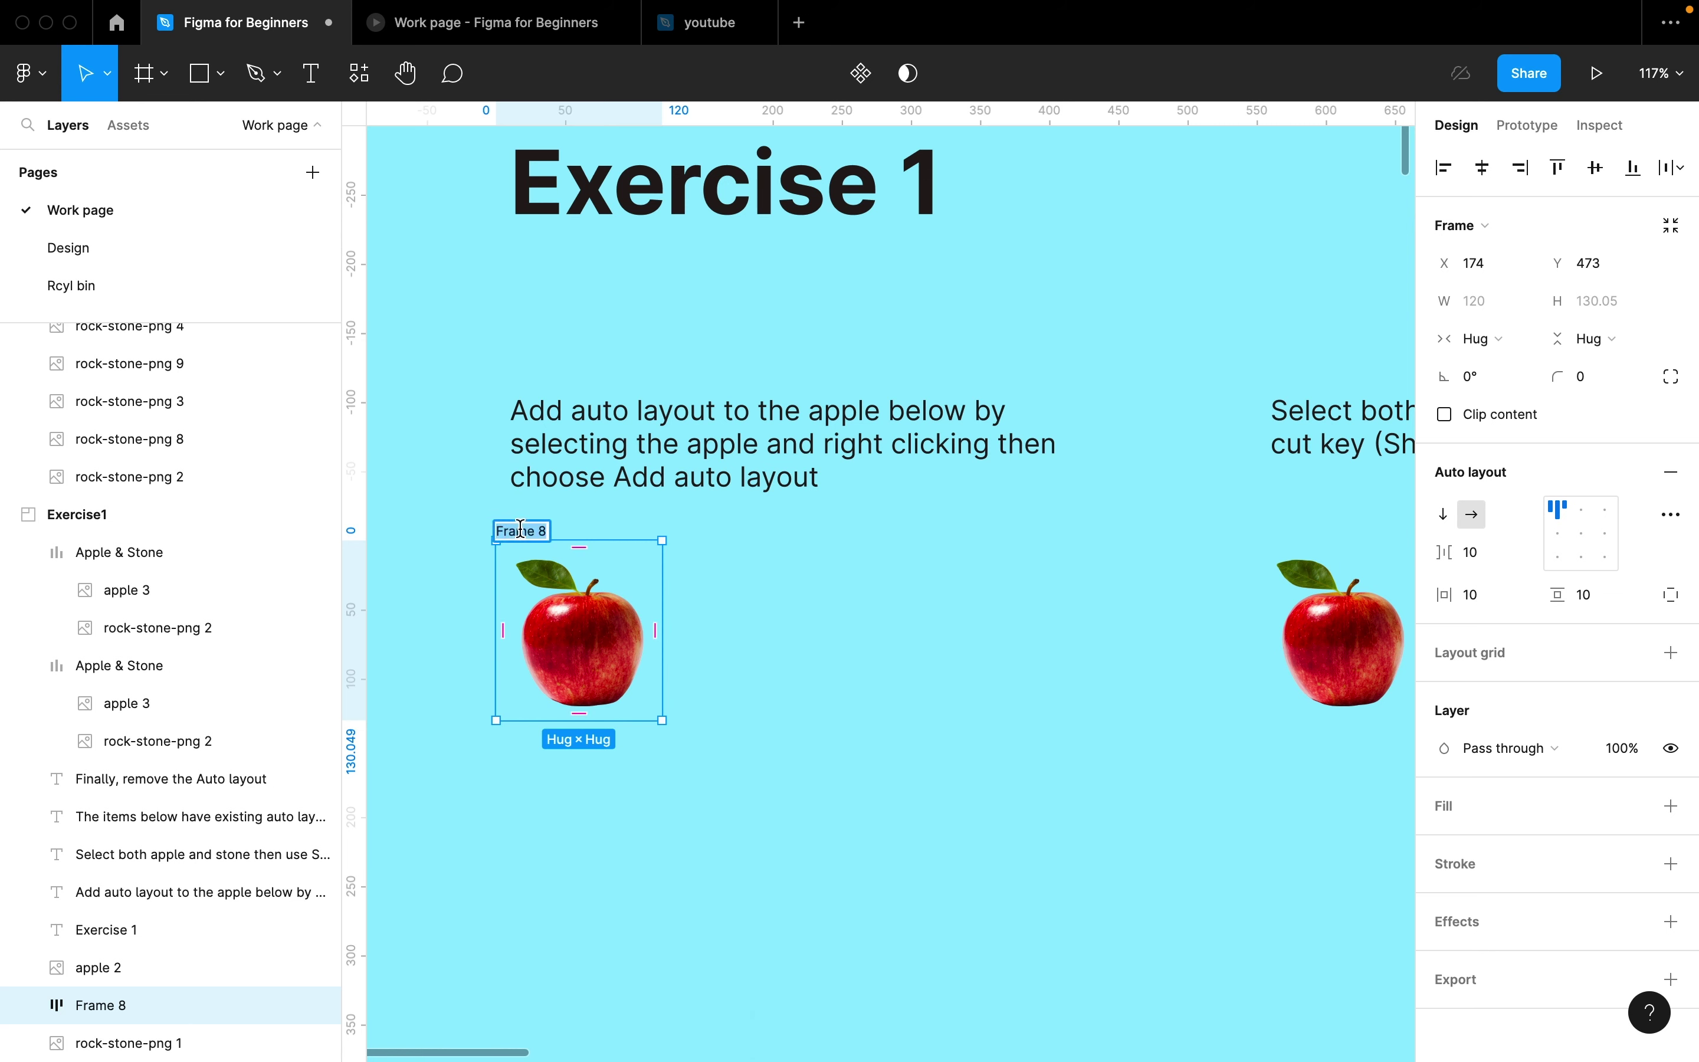
text(Apple)
key(Return)
Step: Combine the second exercise's apple and stone images in one auto layout frame
scroll(994, 471, right, 10)
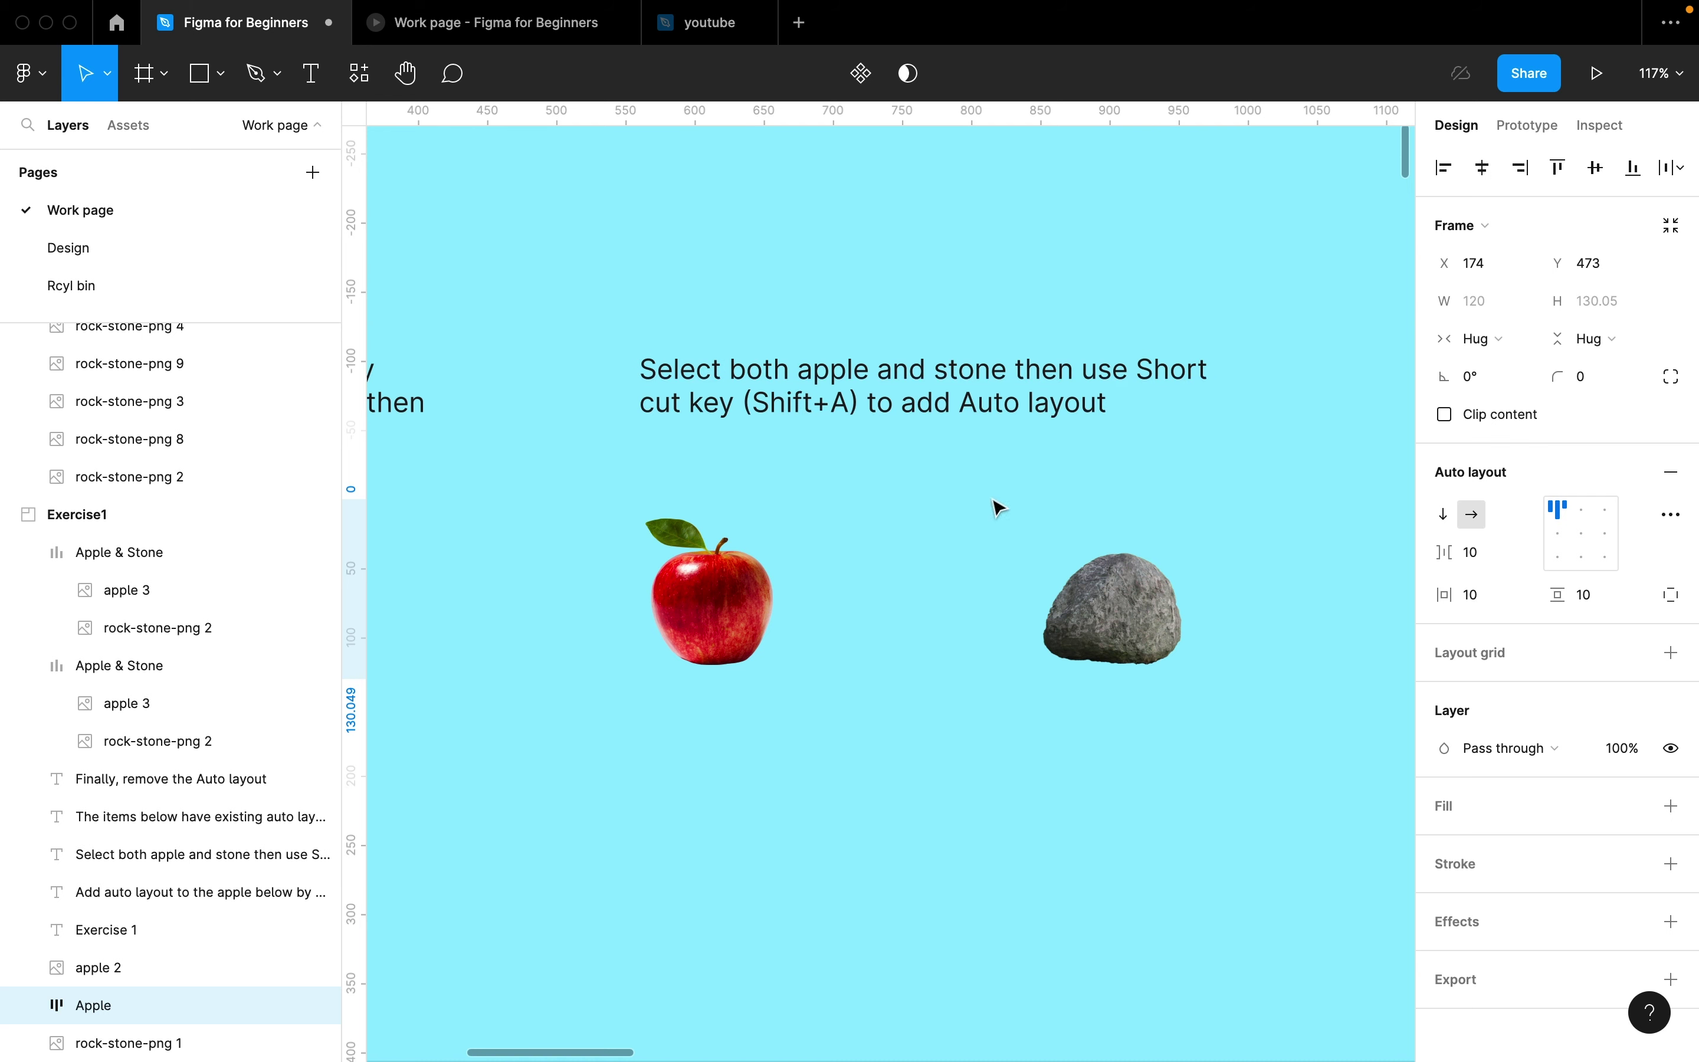
scroll(990, 518, right, 1)
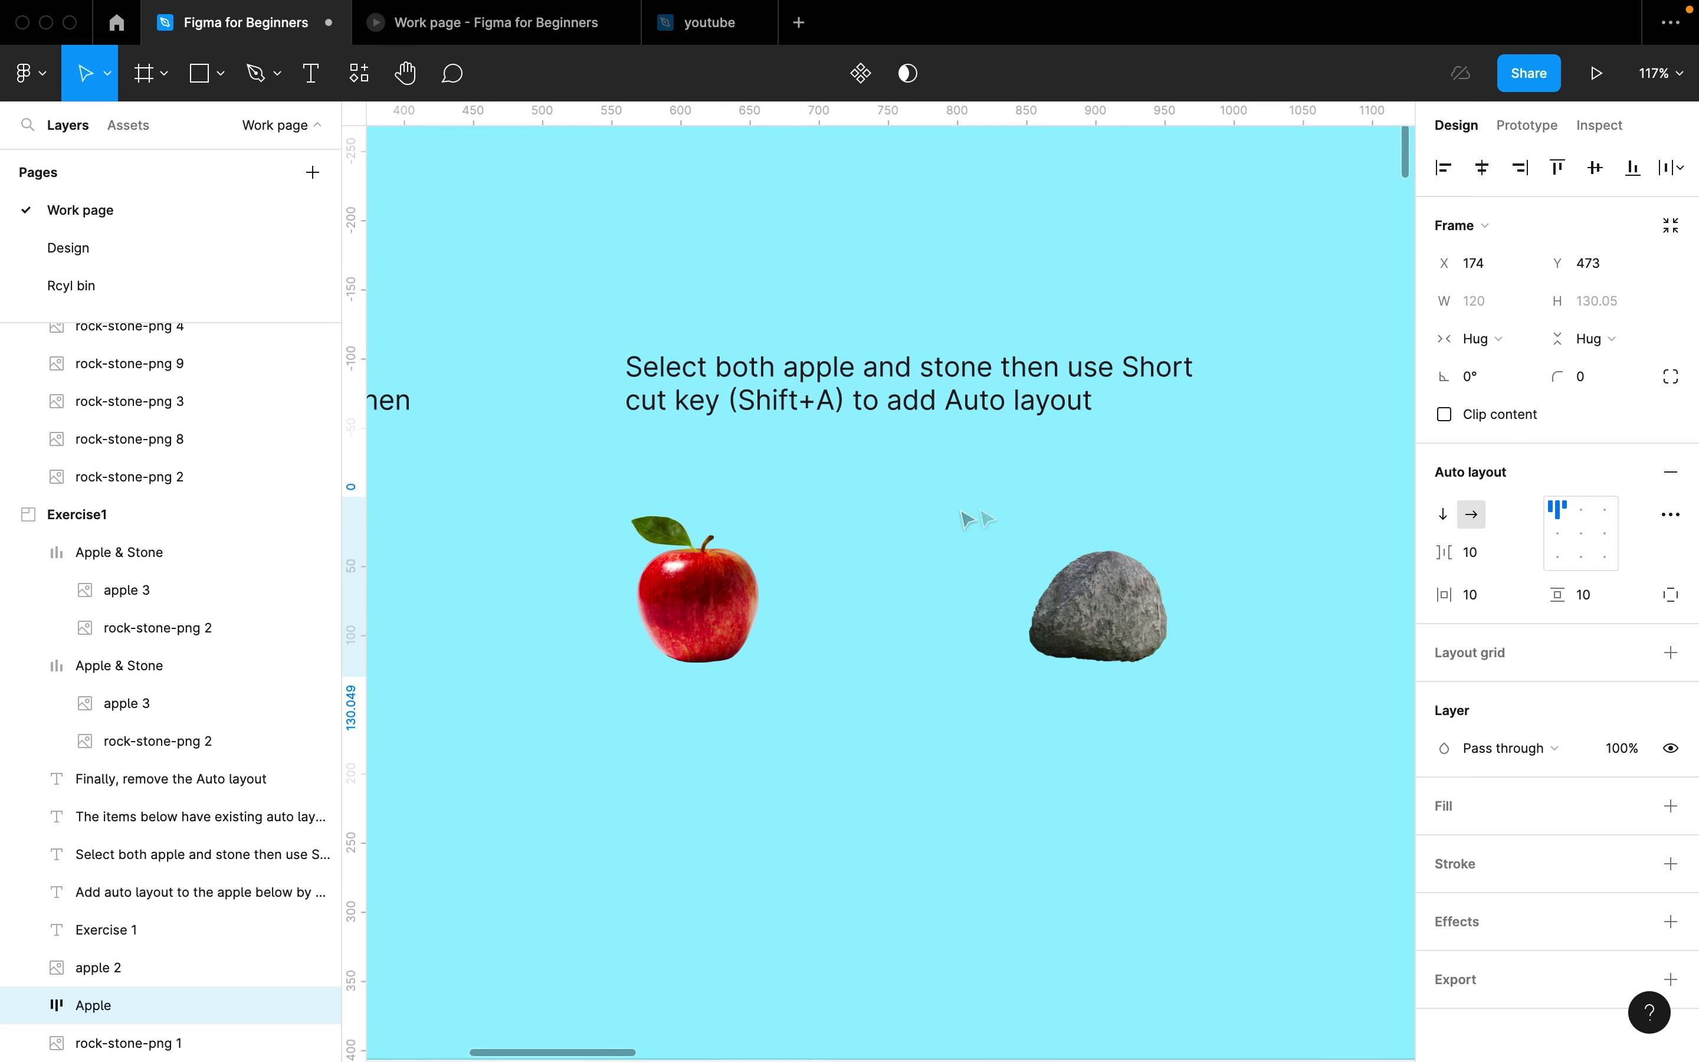
click(710, 571)
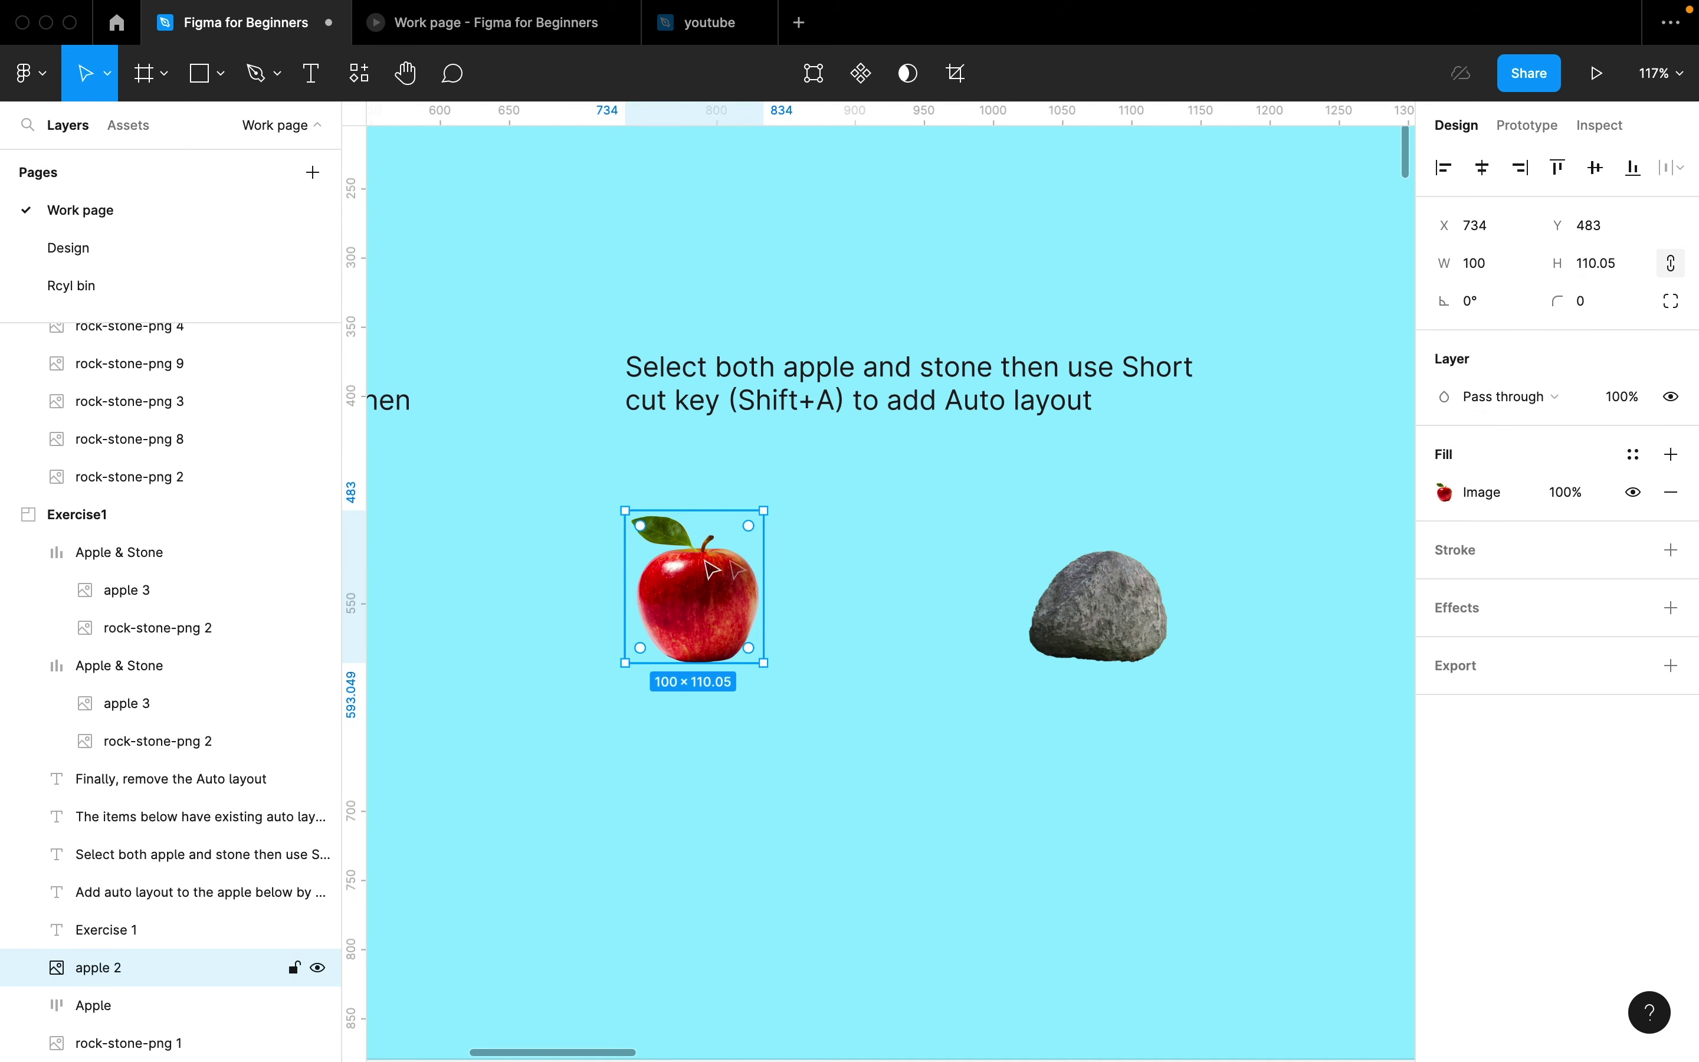
shift+click(1087, 598)
key(shift+a)
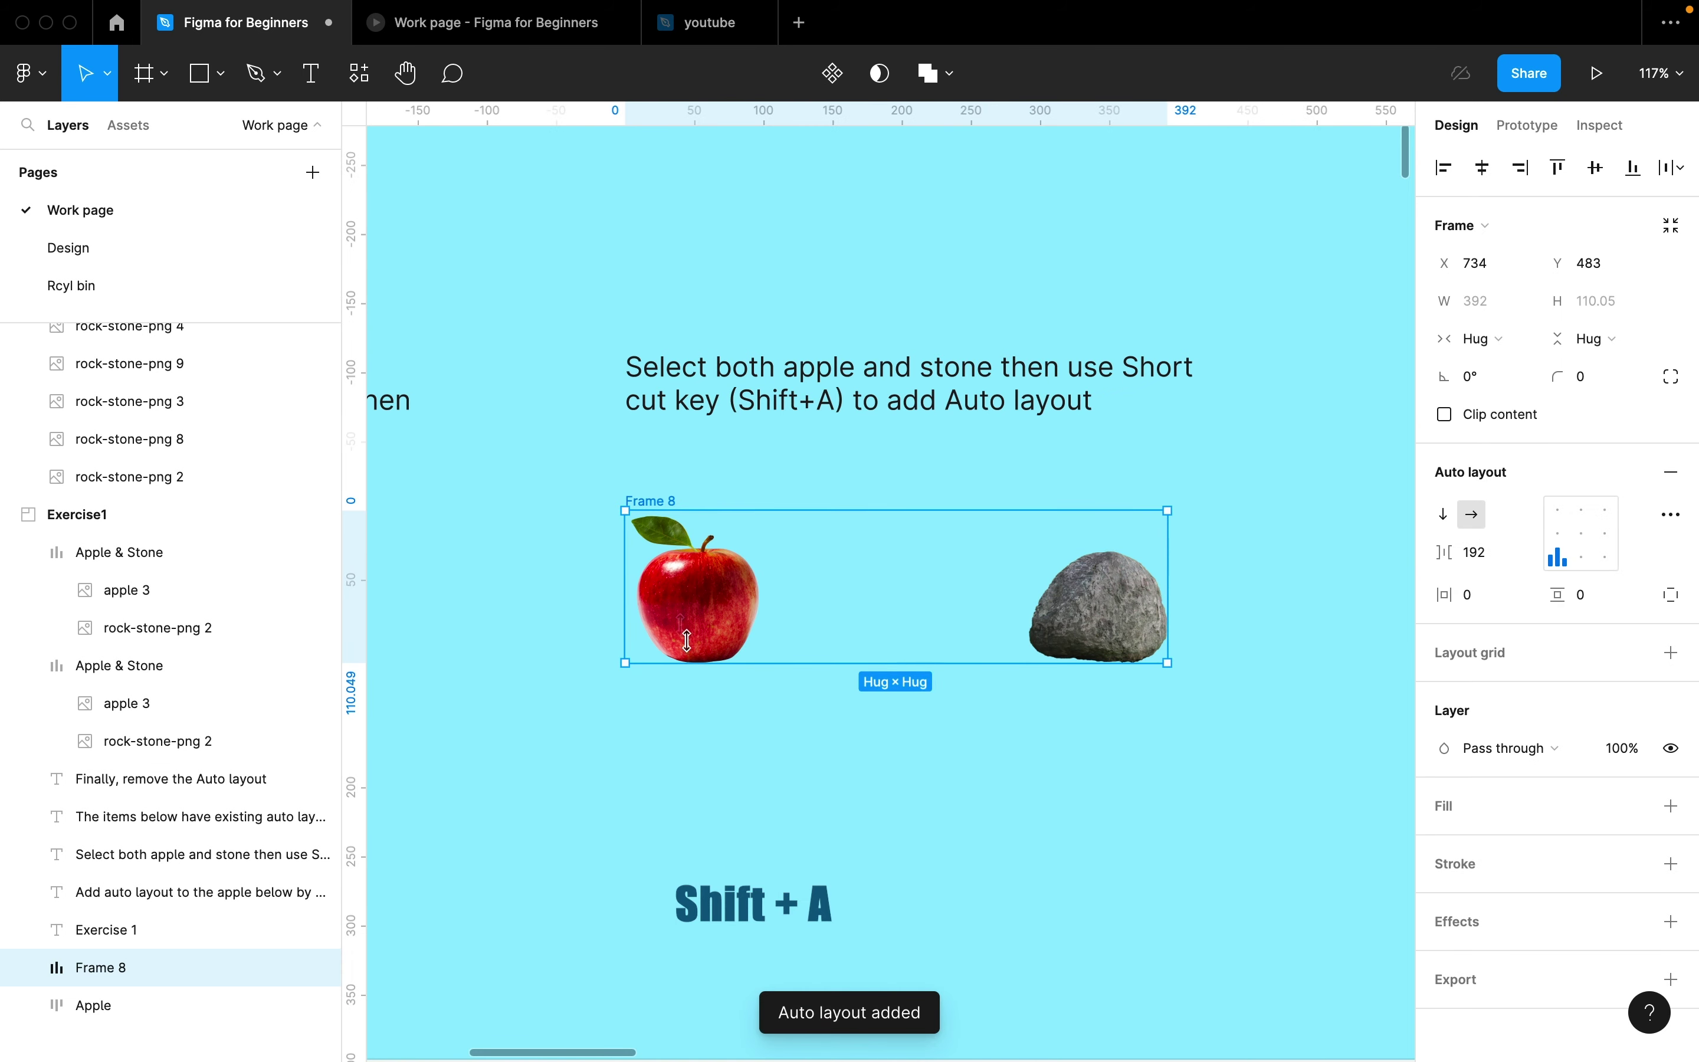
Step: Set the spacing between items to 44 px in the third exercise's Apple & Stone auto layout frame
scroll(906, 493, right, 2)
scroll(907, 495, right, 15)
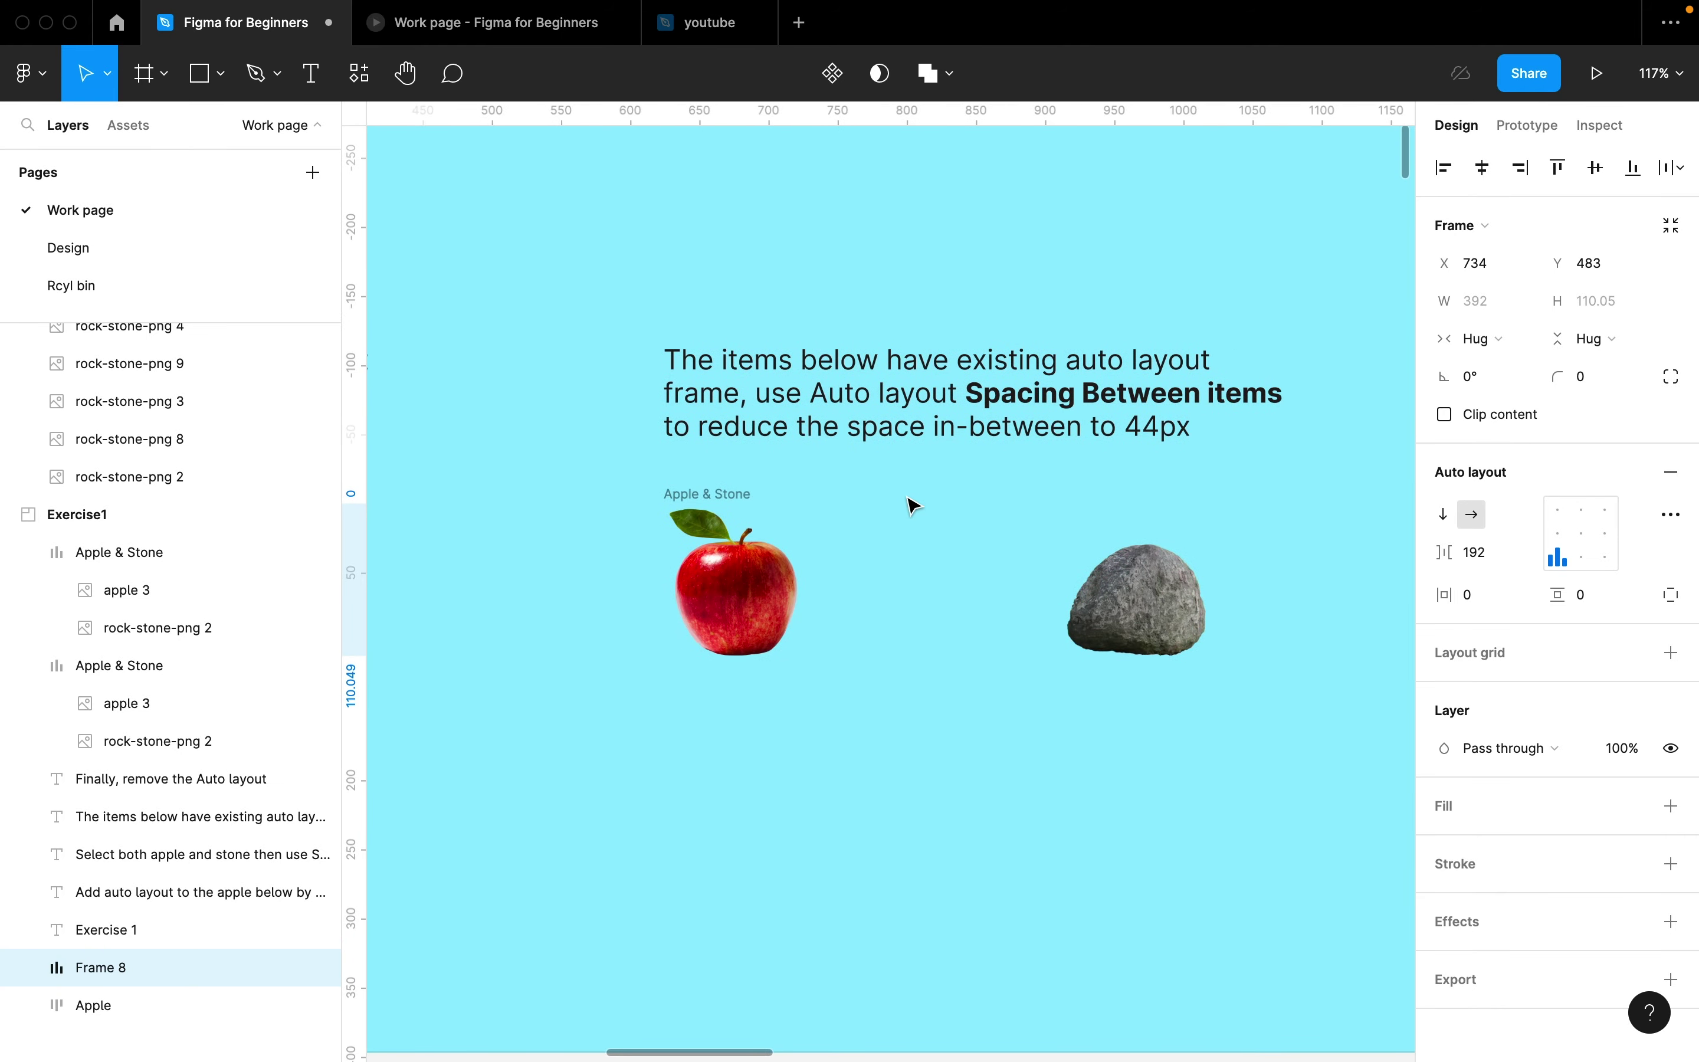
scroll(913, 504, right, 3)
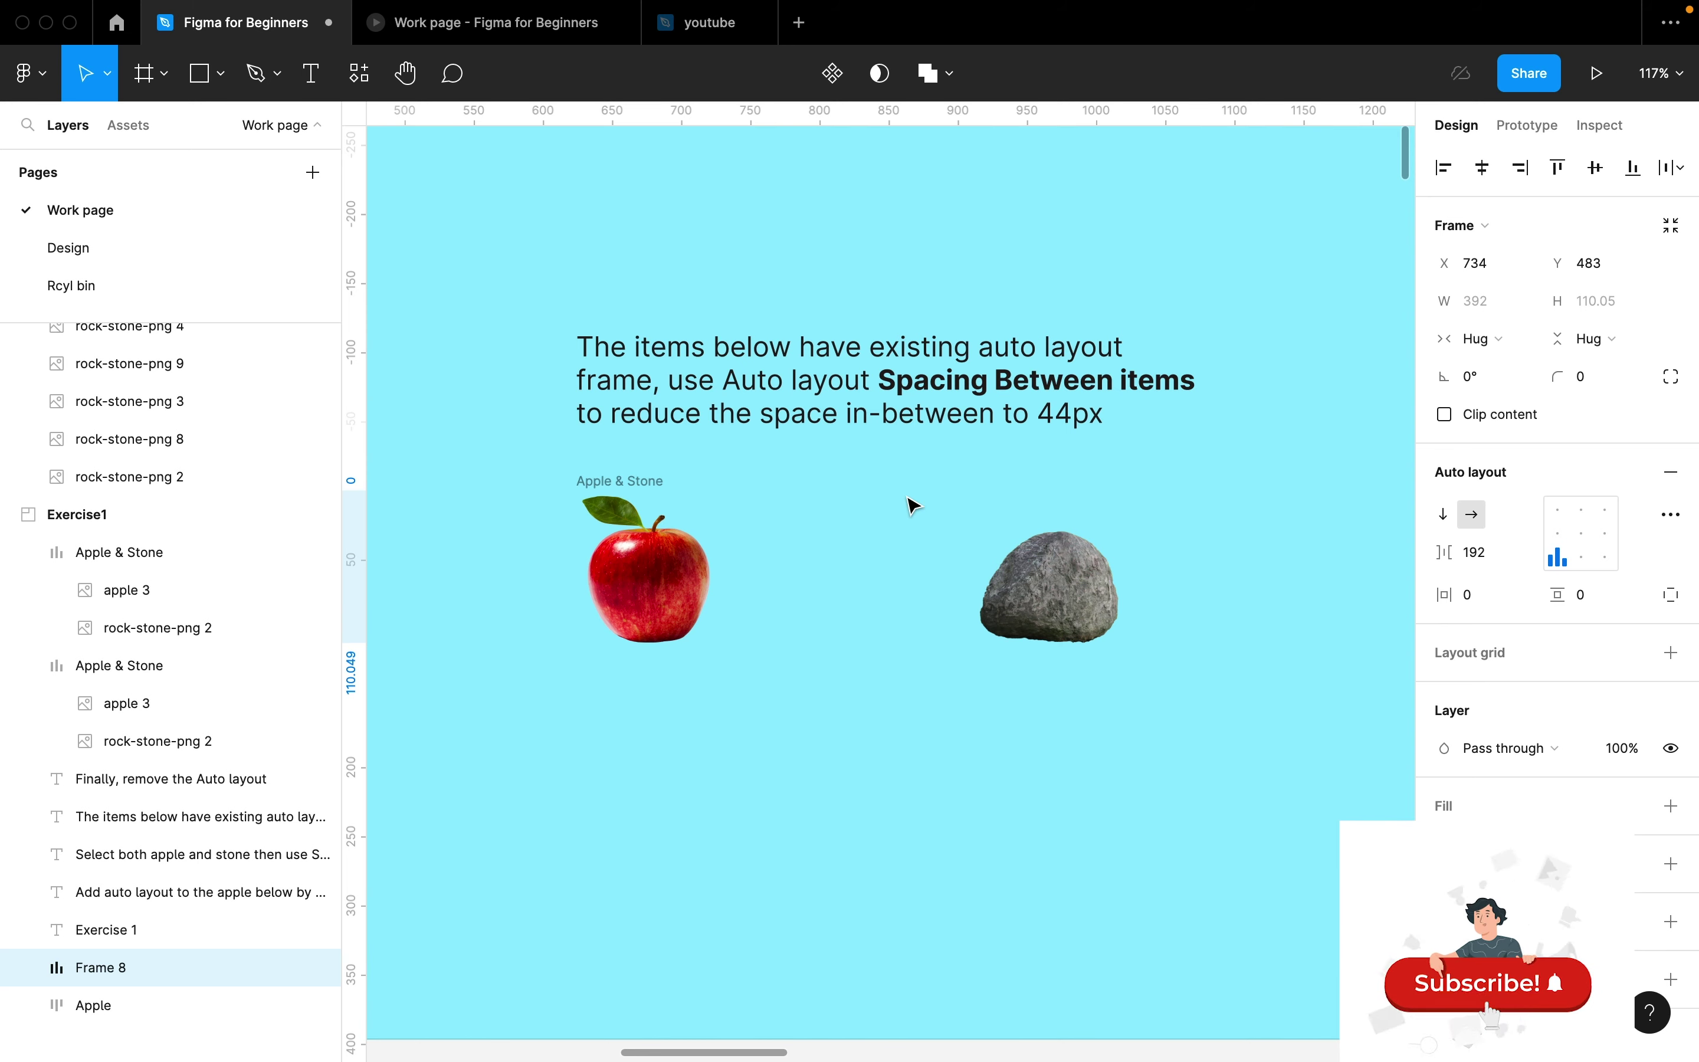
click(647, 483)
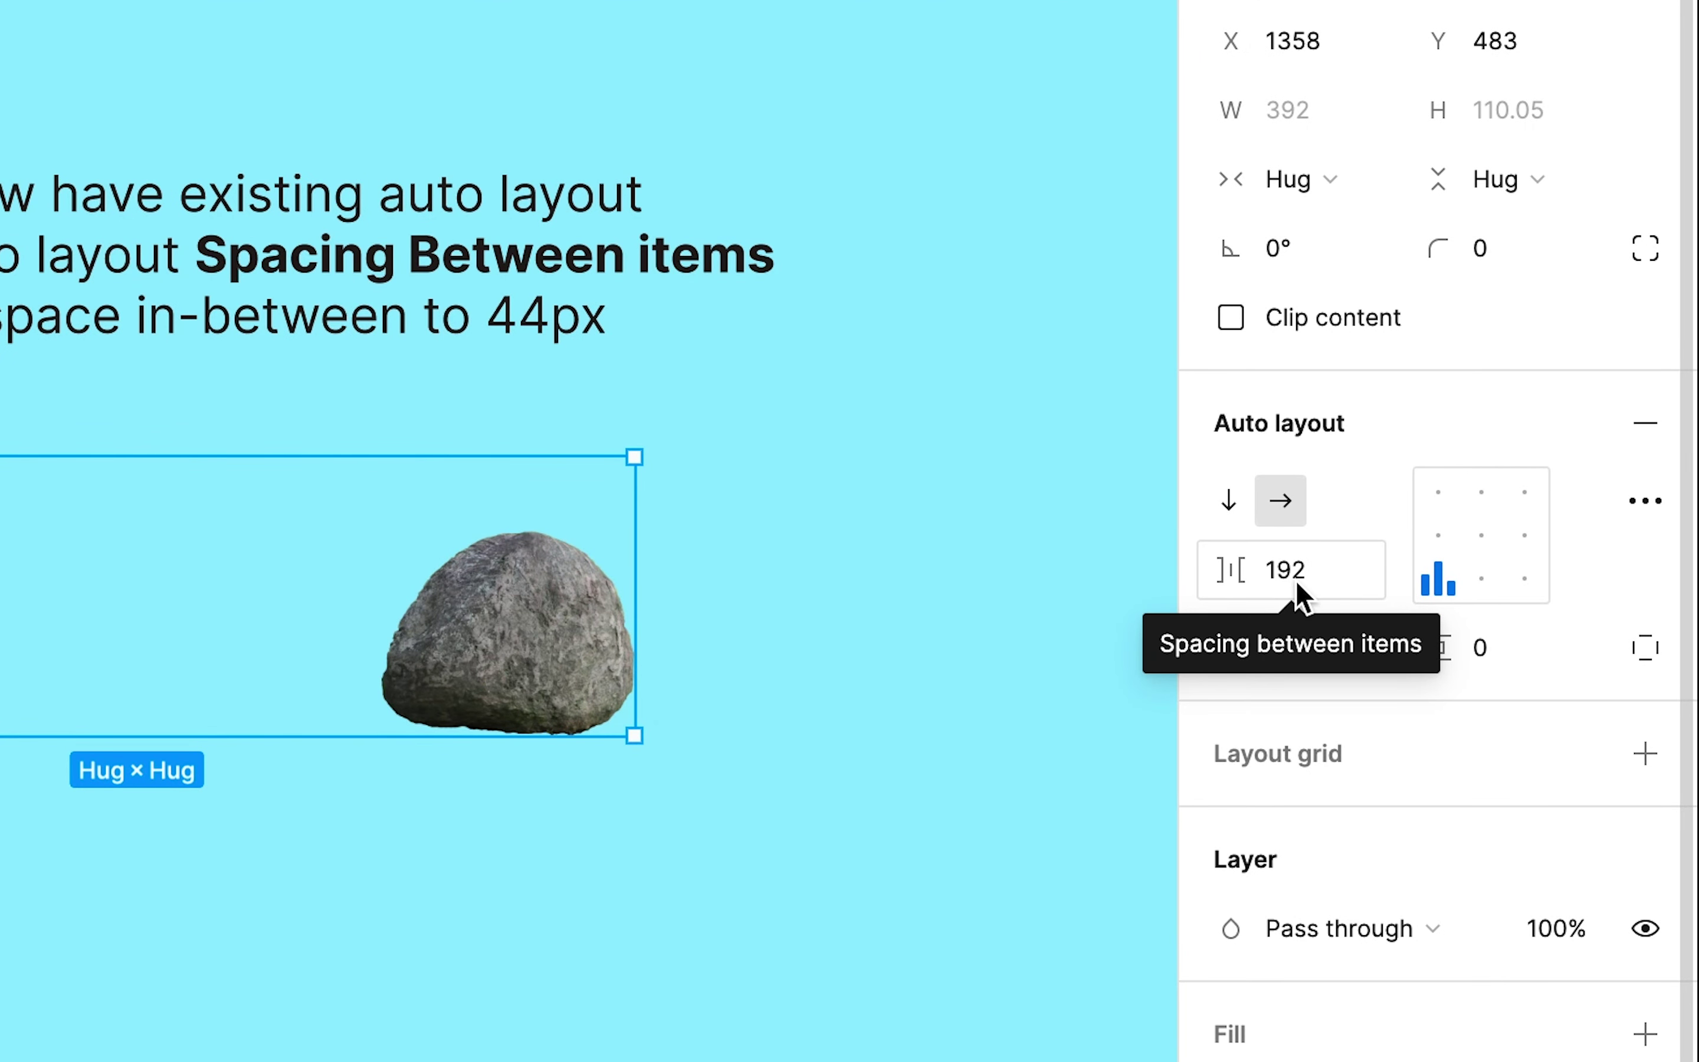
click(1296, 579)
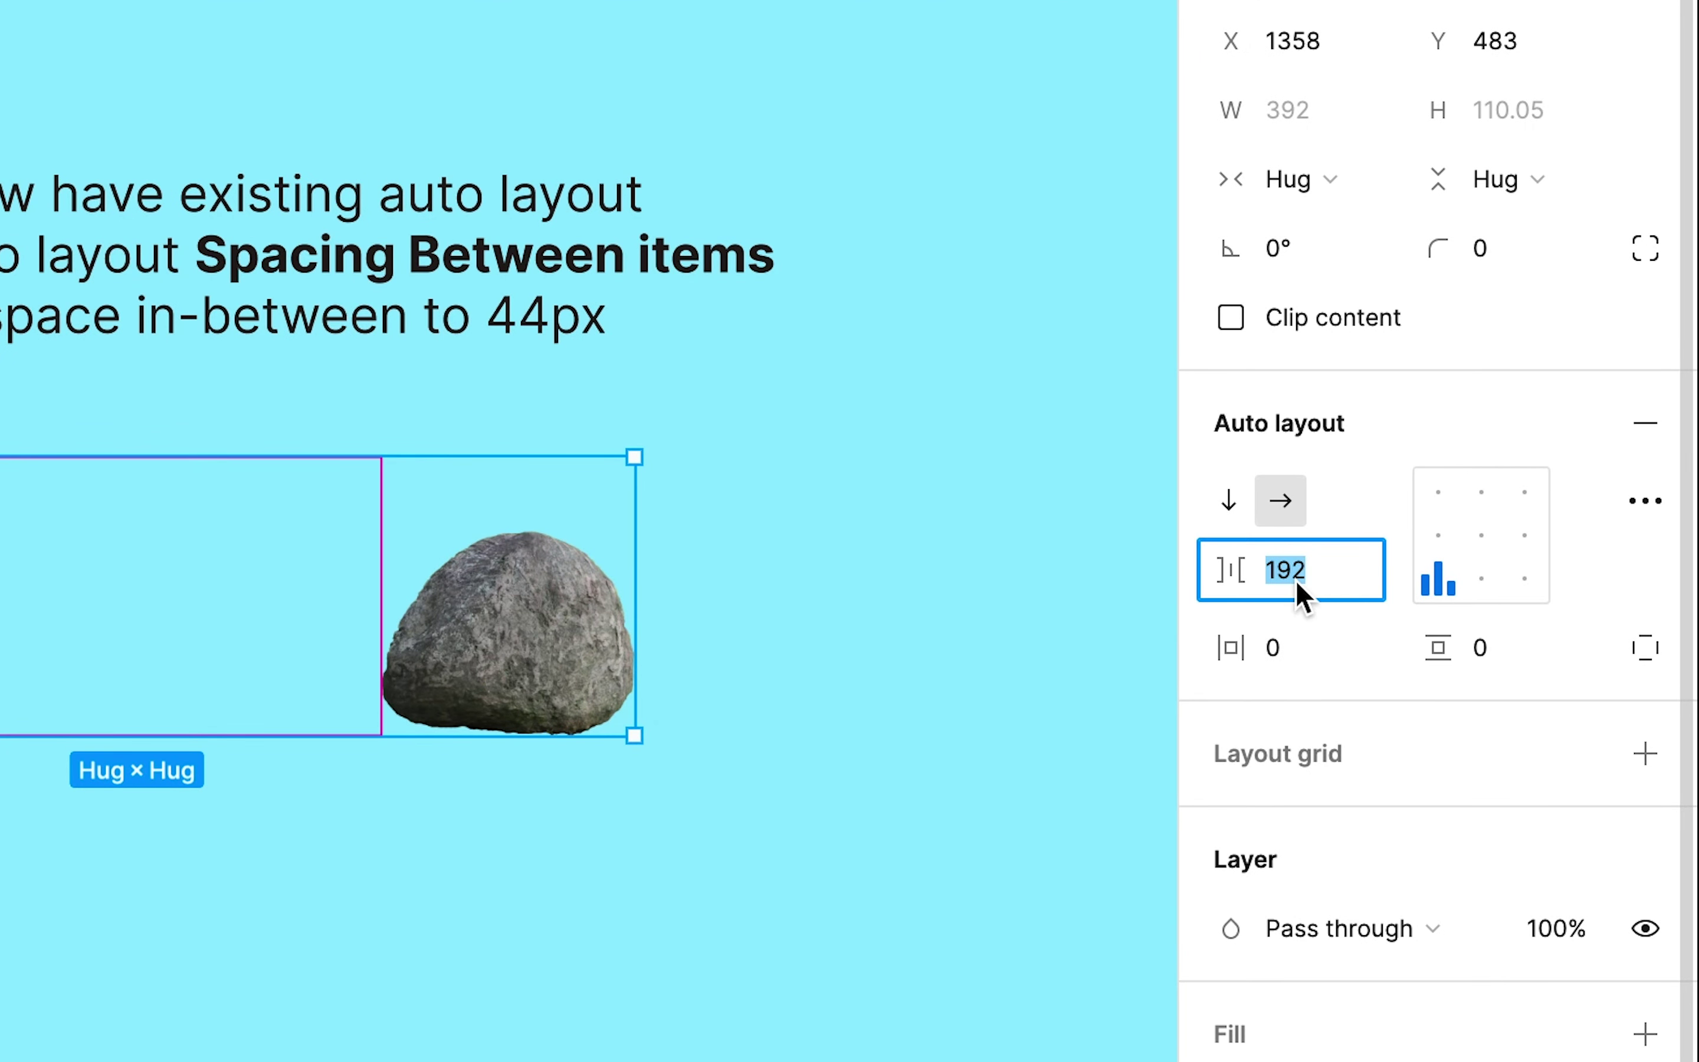
text(44px)
key(Return)
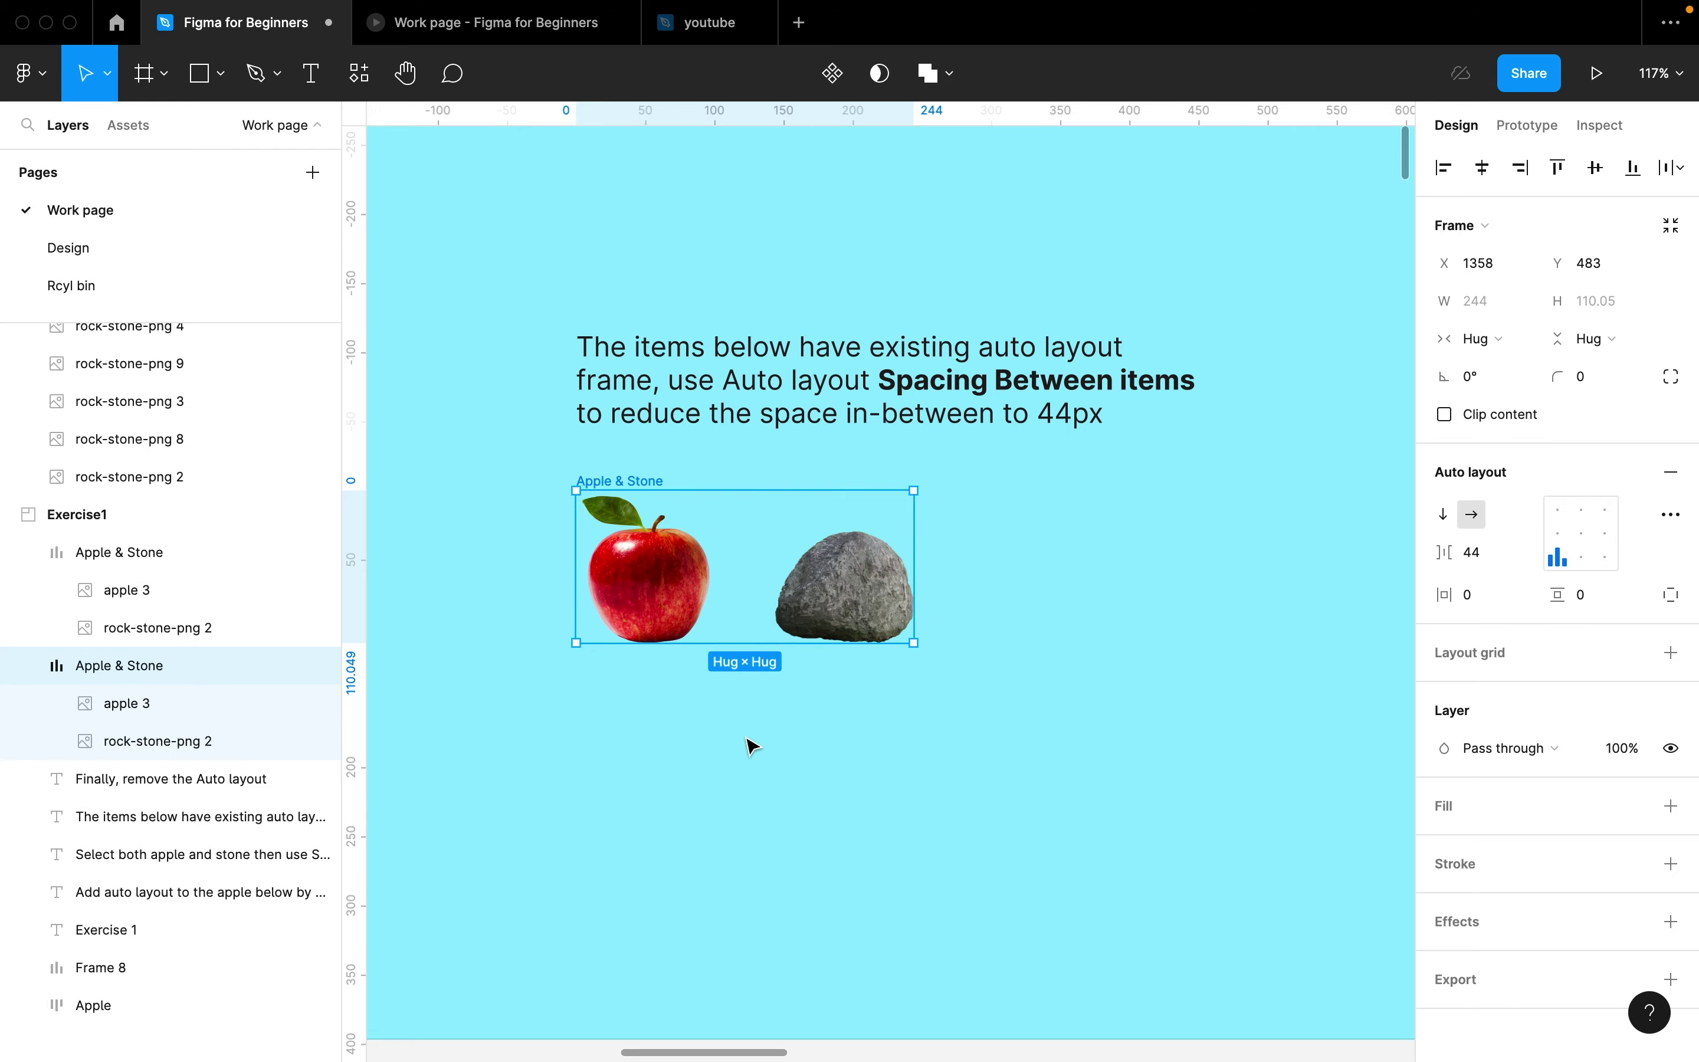
Step: Remove the auto layout from the final exercise's Apple & Stone frame
scroll(751, 745, right, 10)
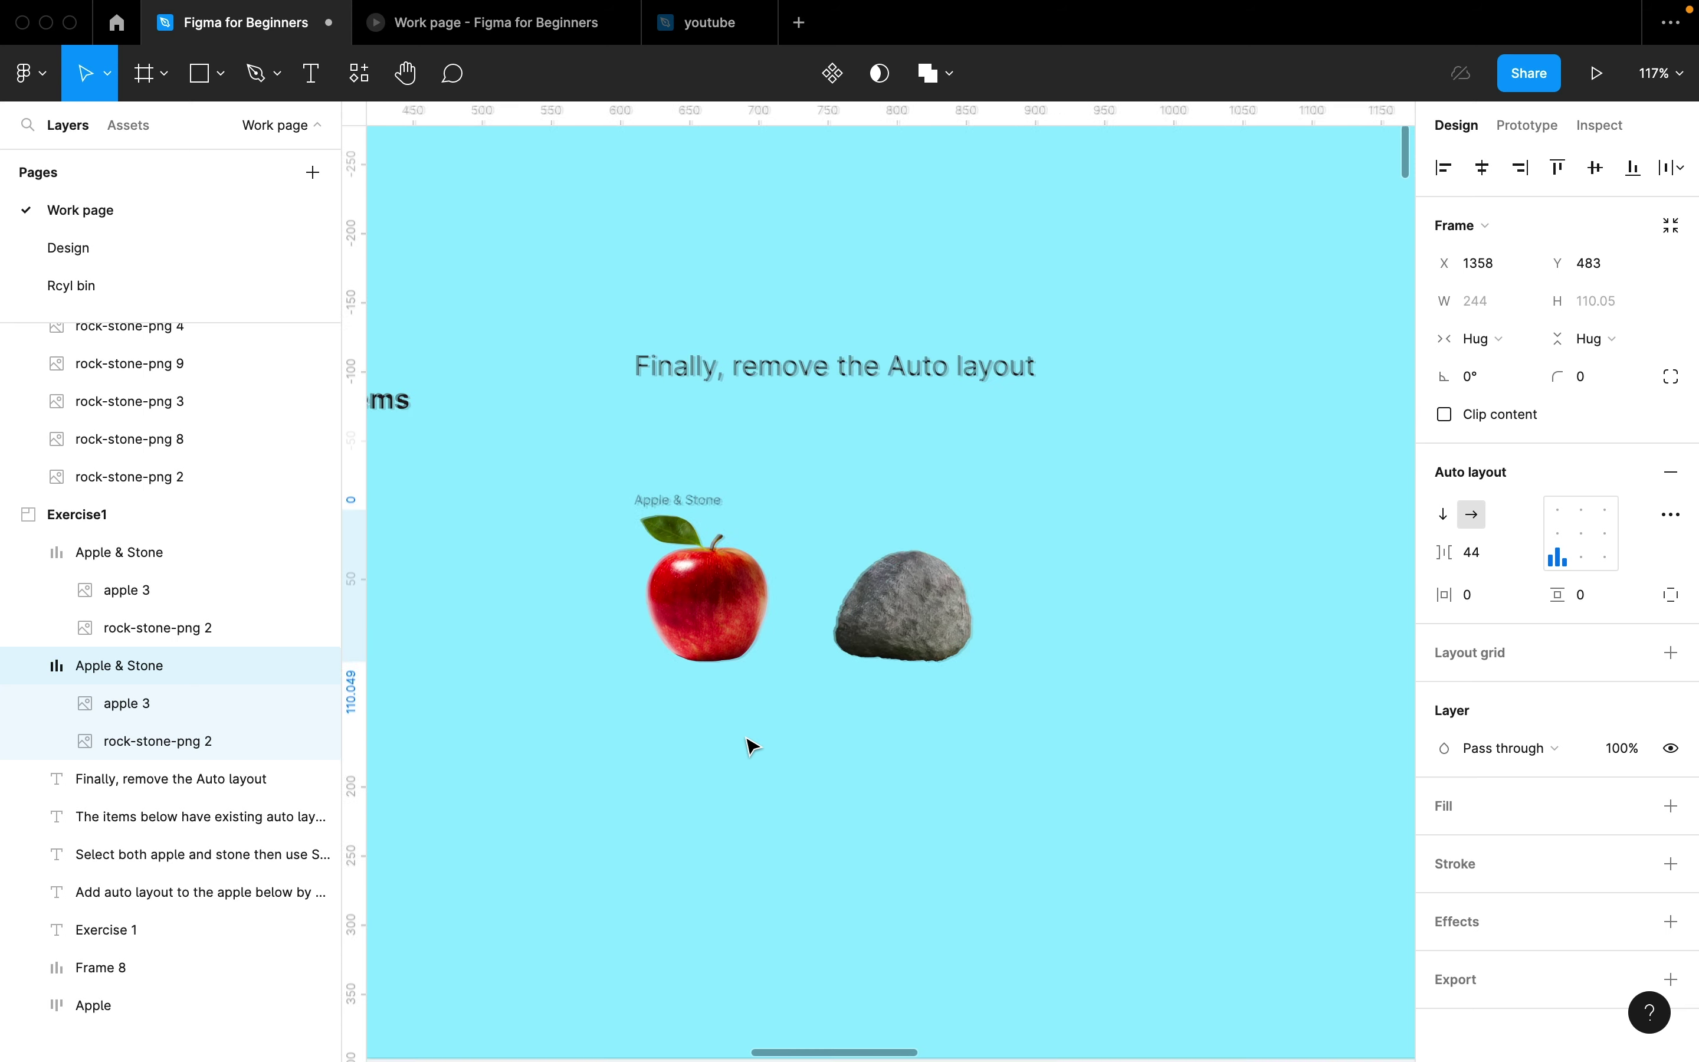
scroll(753, 734, left, 1)
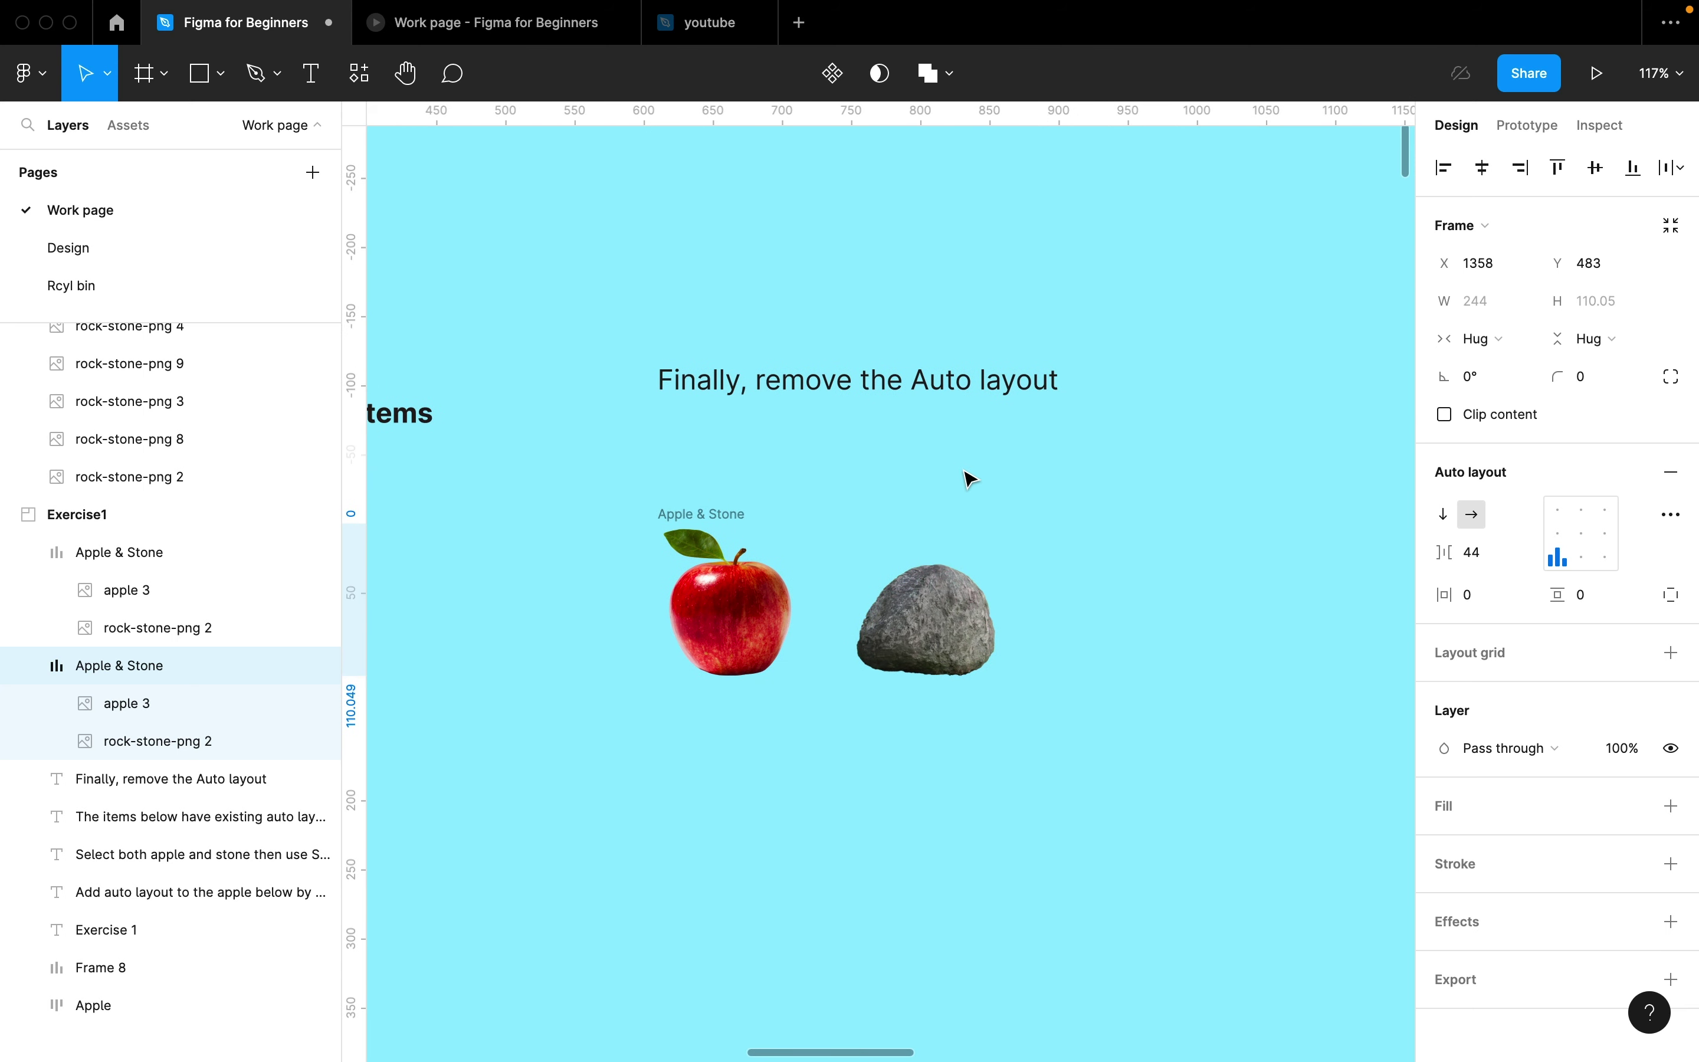
click(710, 524)
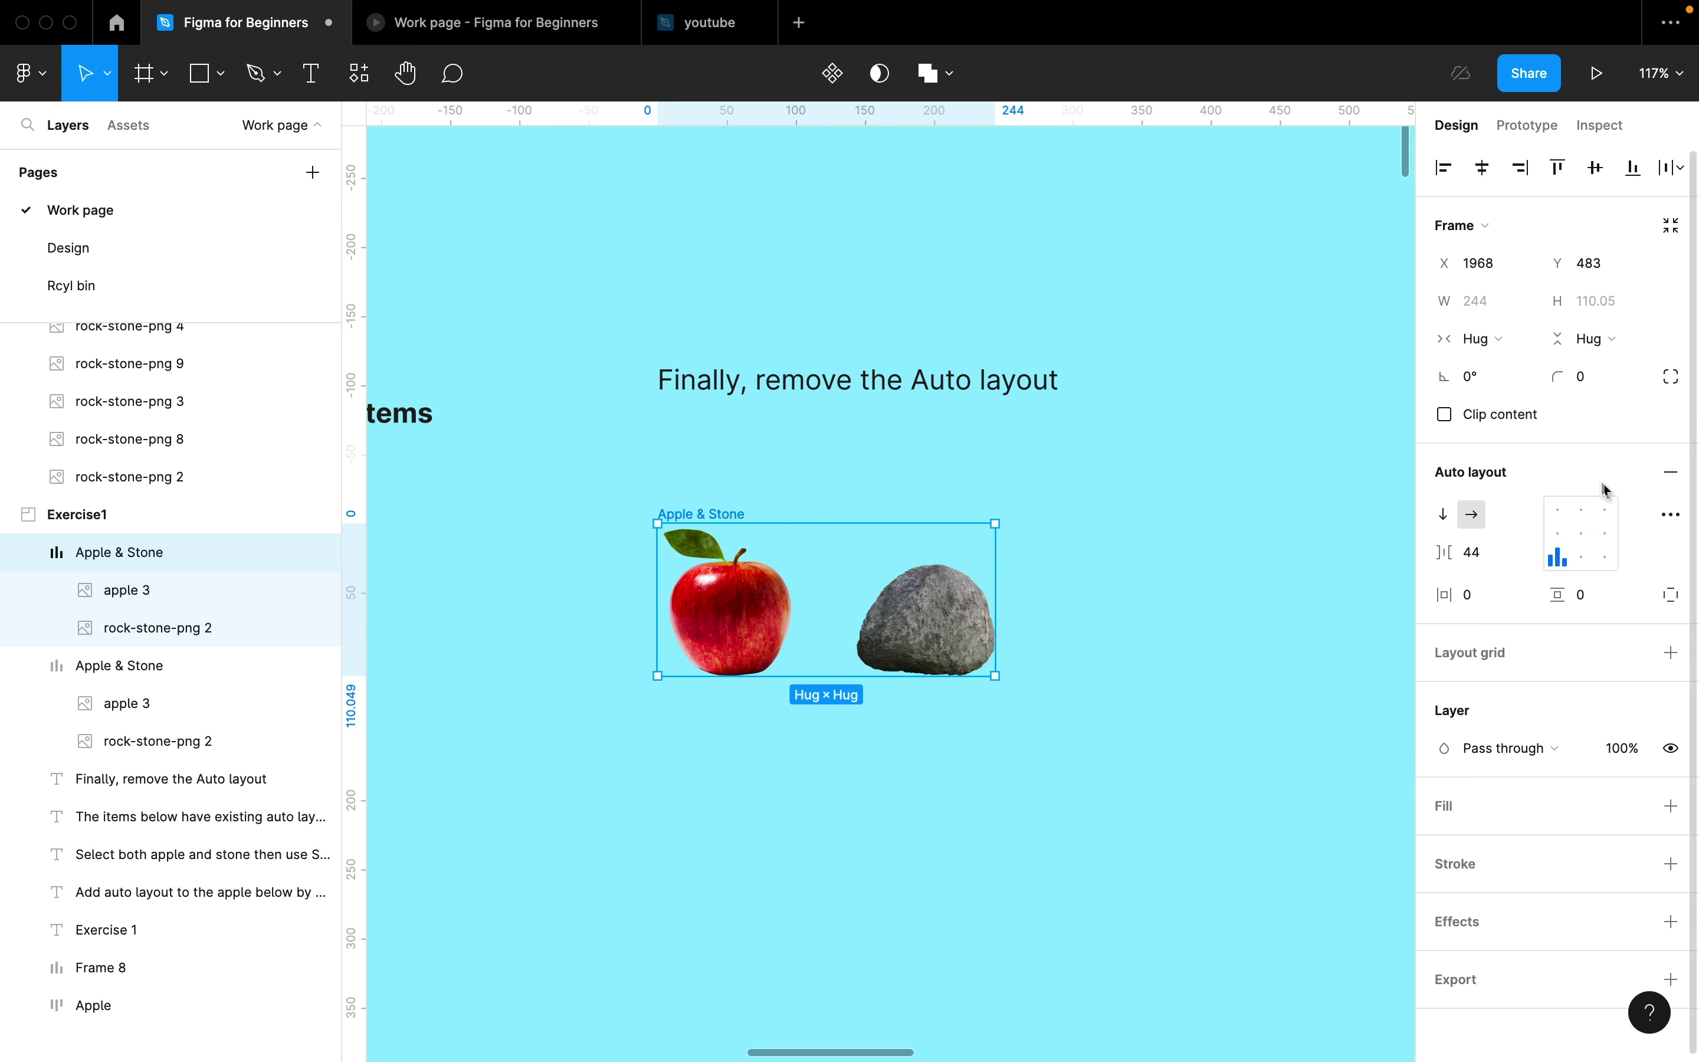
click(1674, 473)
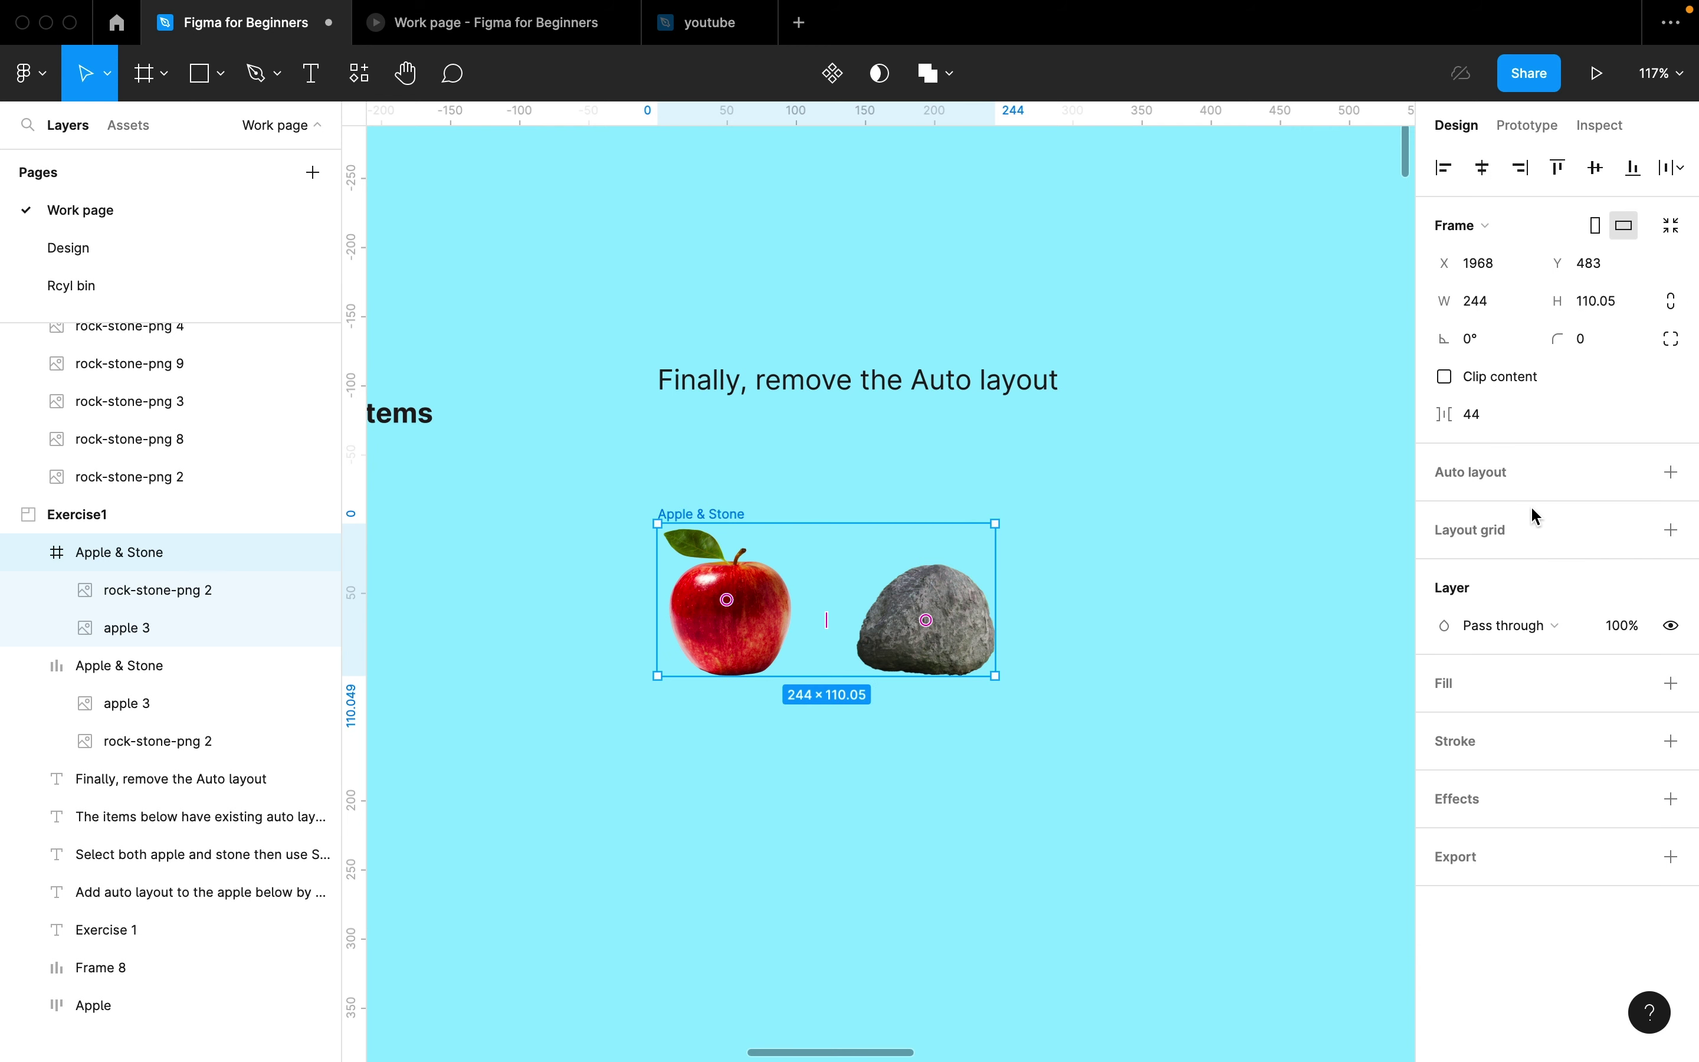
click(891, 508)
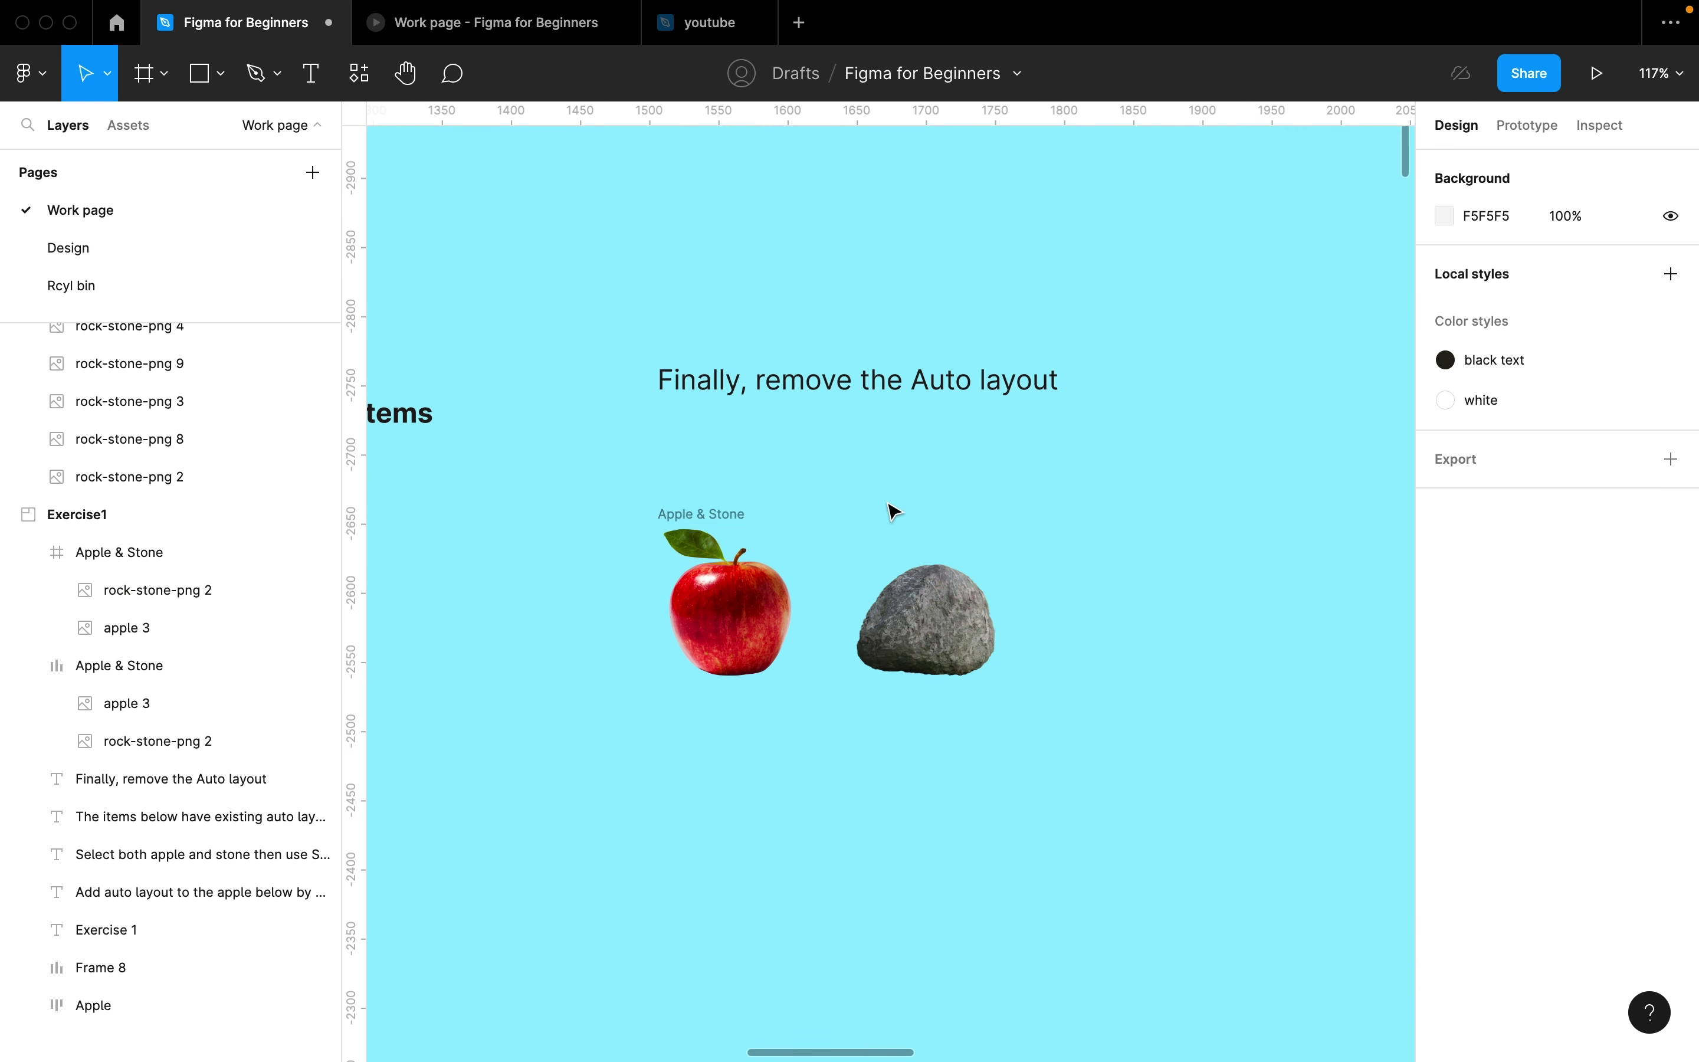
click(882, 617)
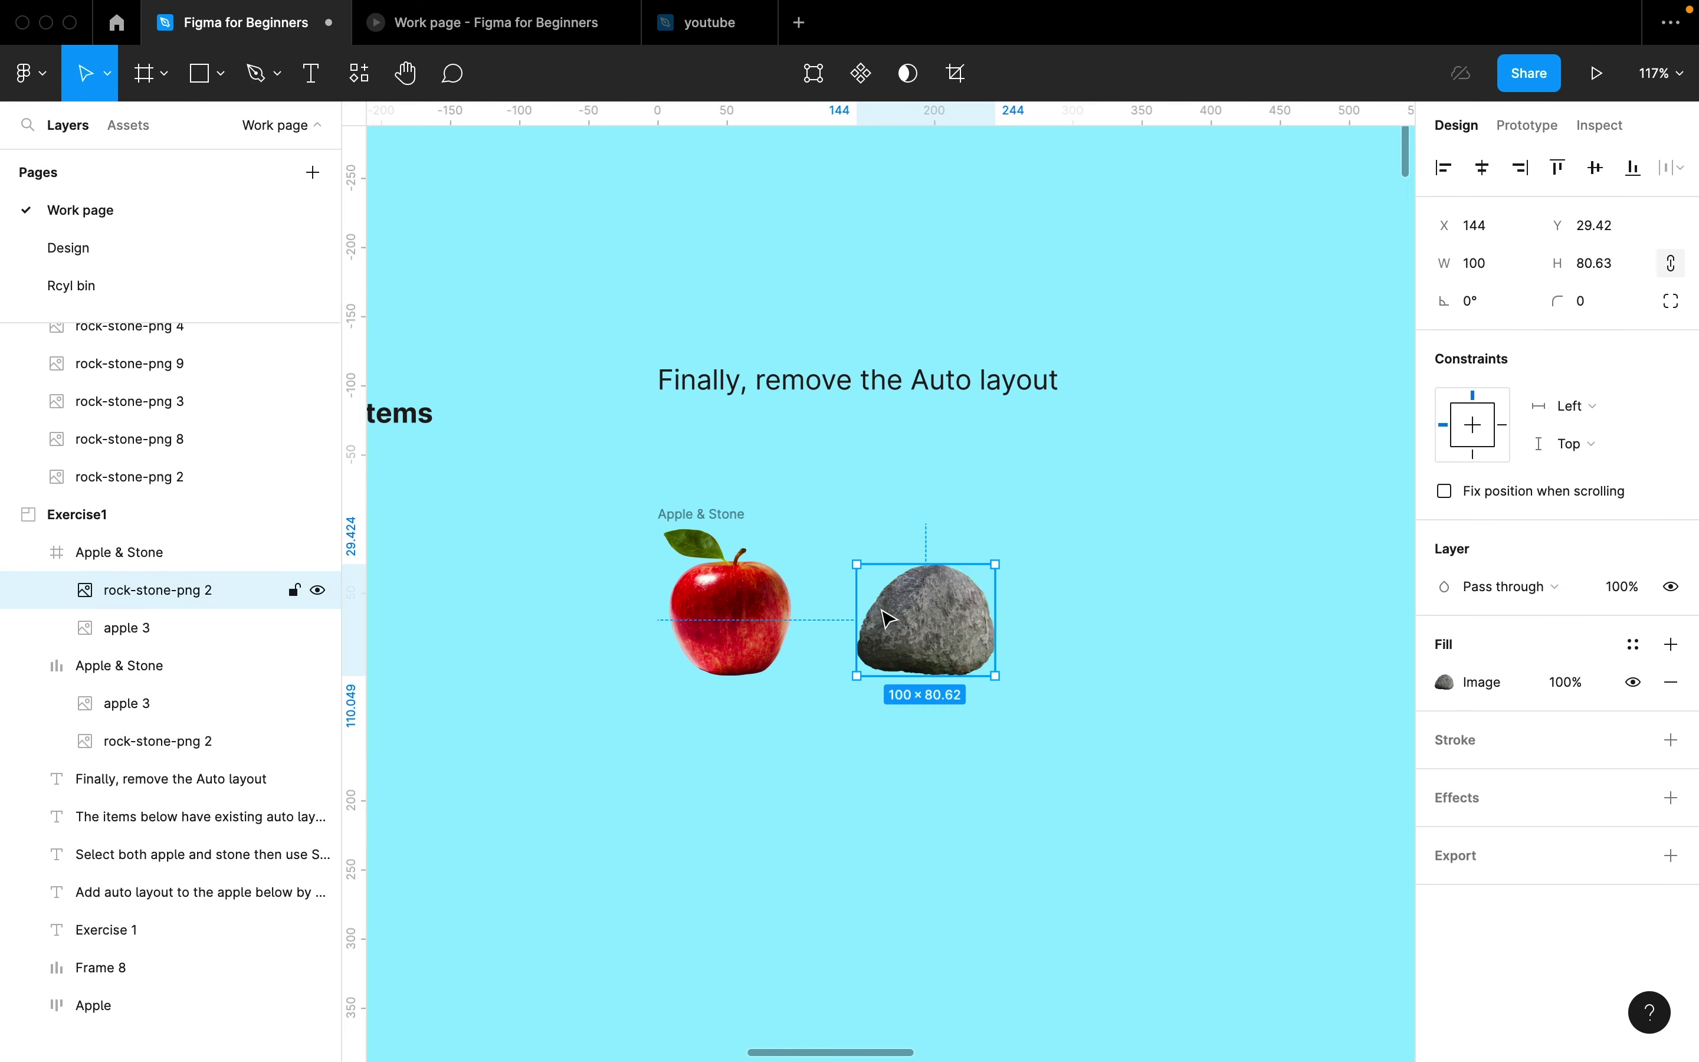
click(702, 519)
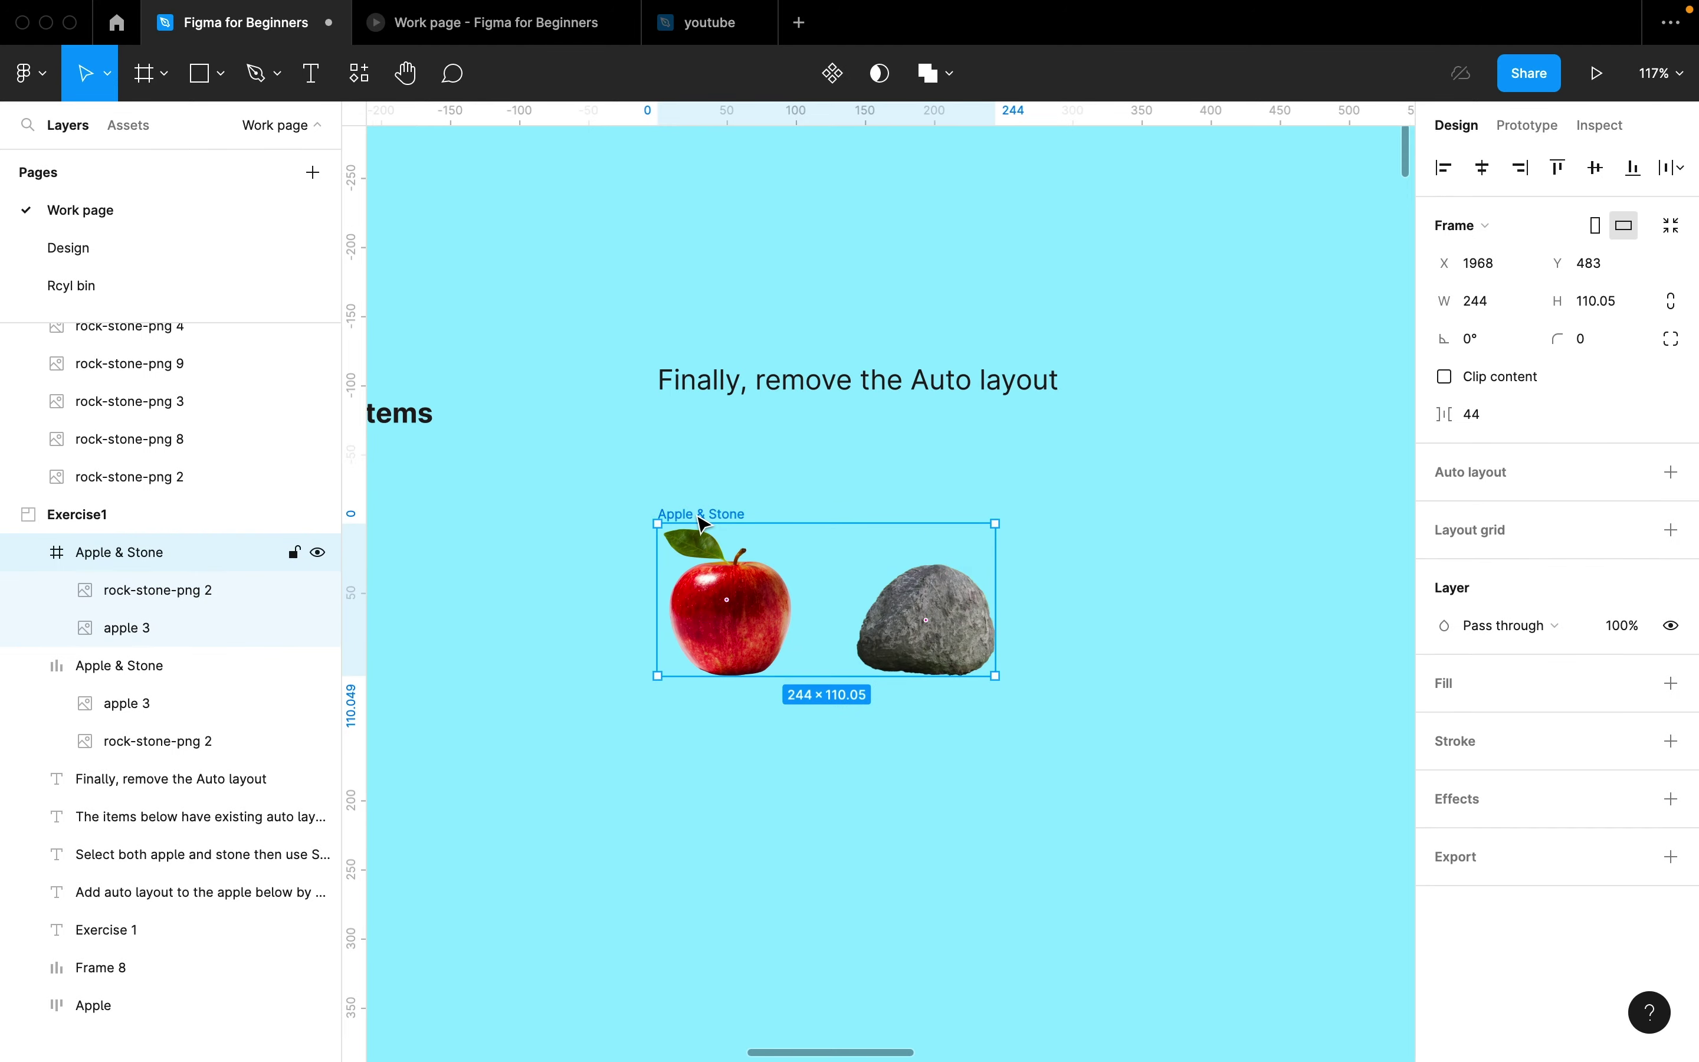
Step: Move the apple after the stone and back again in the third exercise's auto layout frame
scroll(702, 523, left, 10)
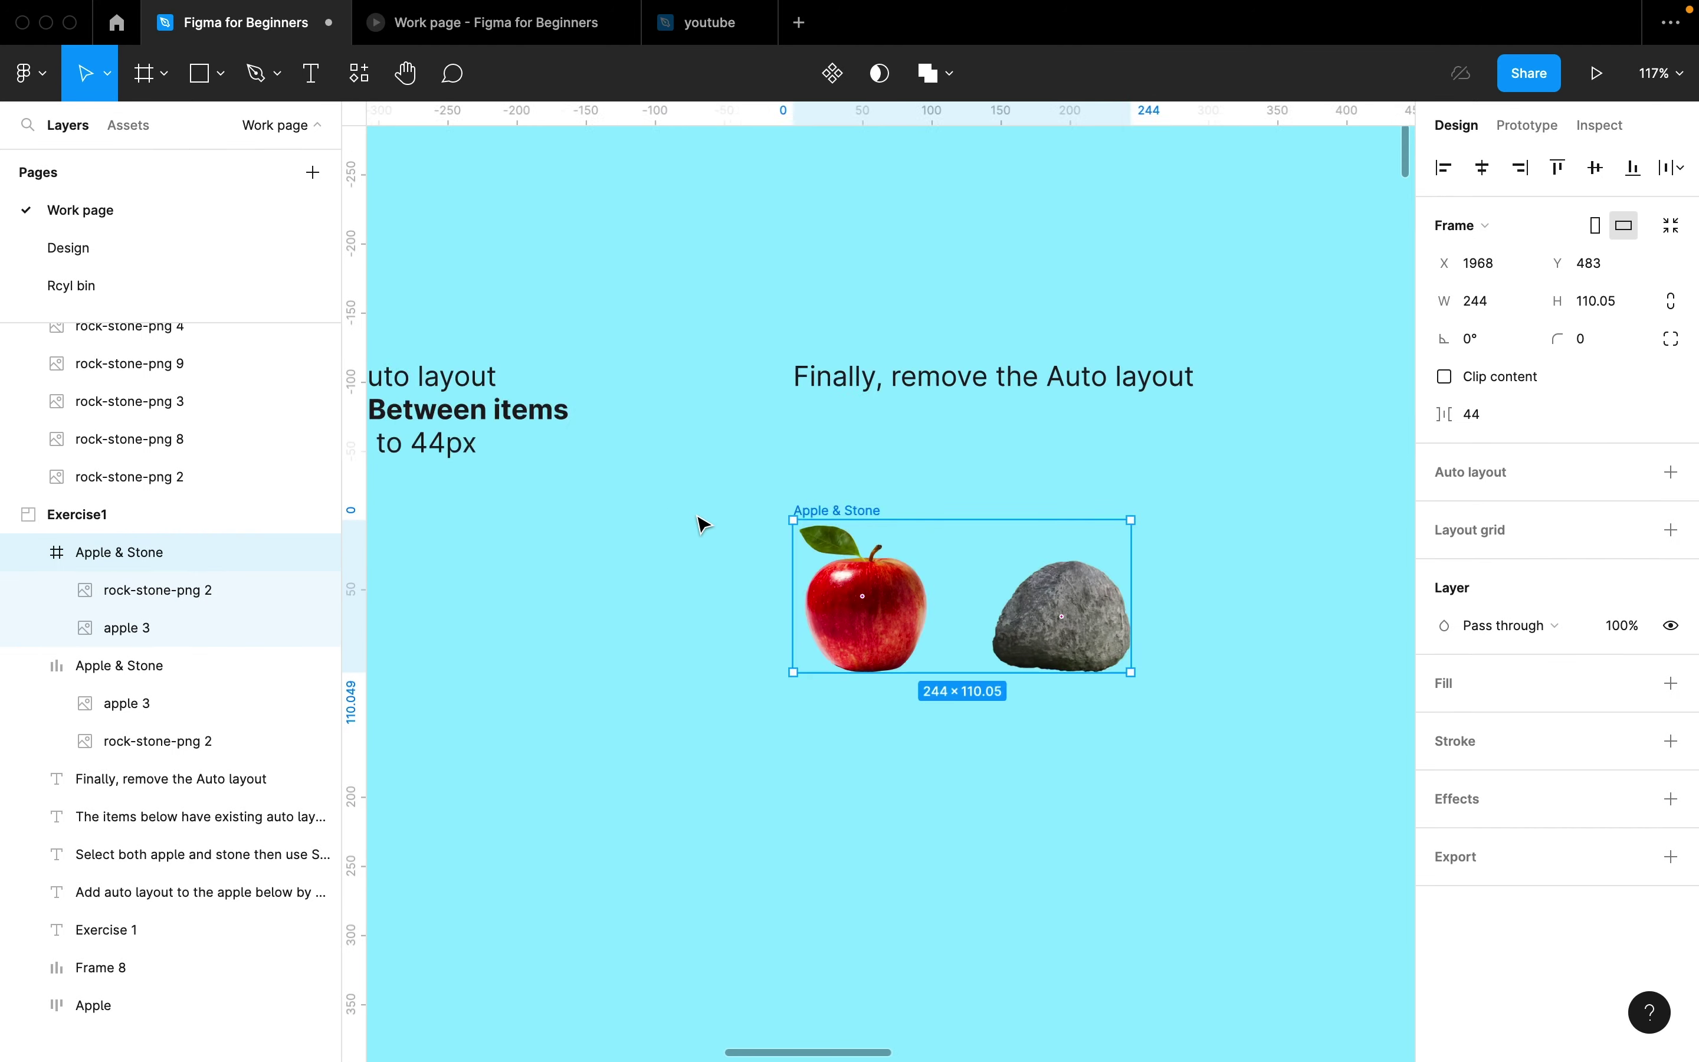
scroll(702, 523, right, 1)
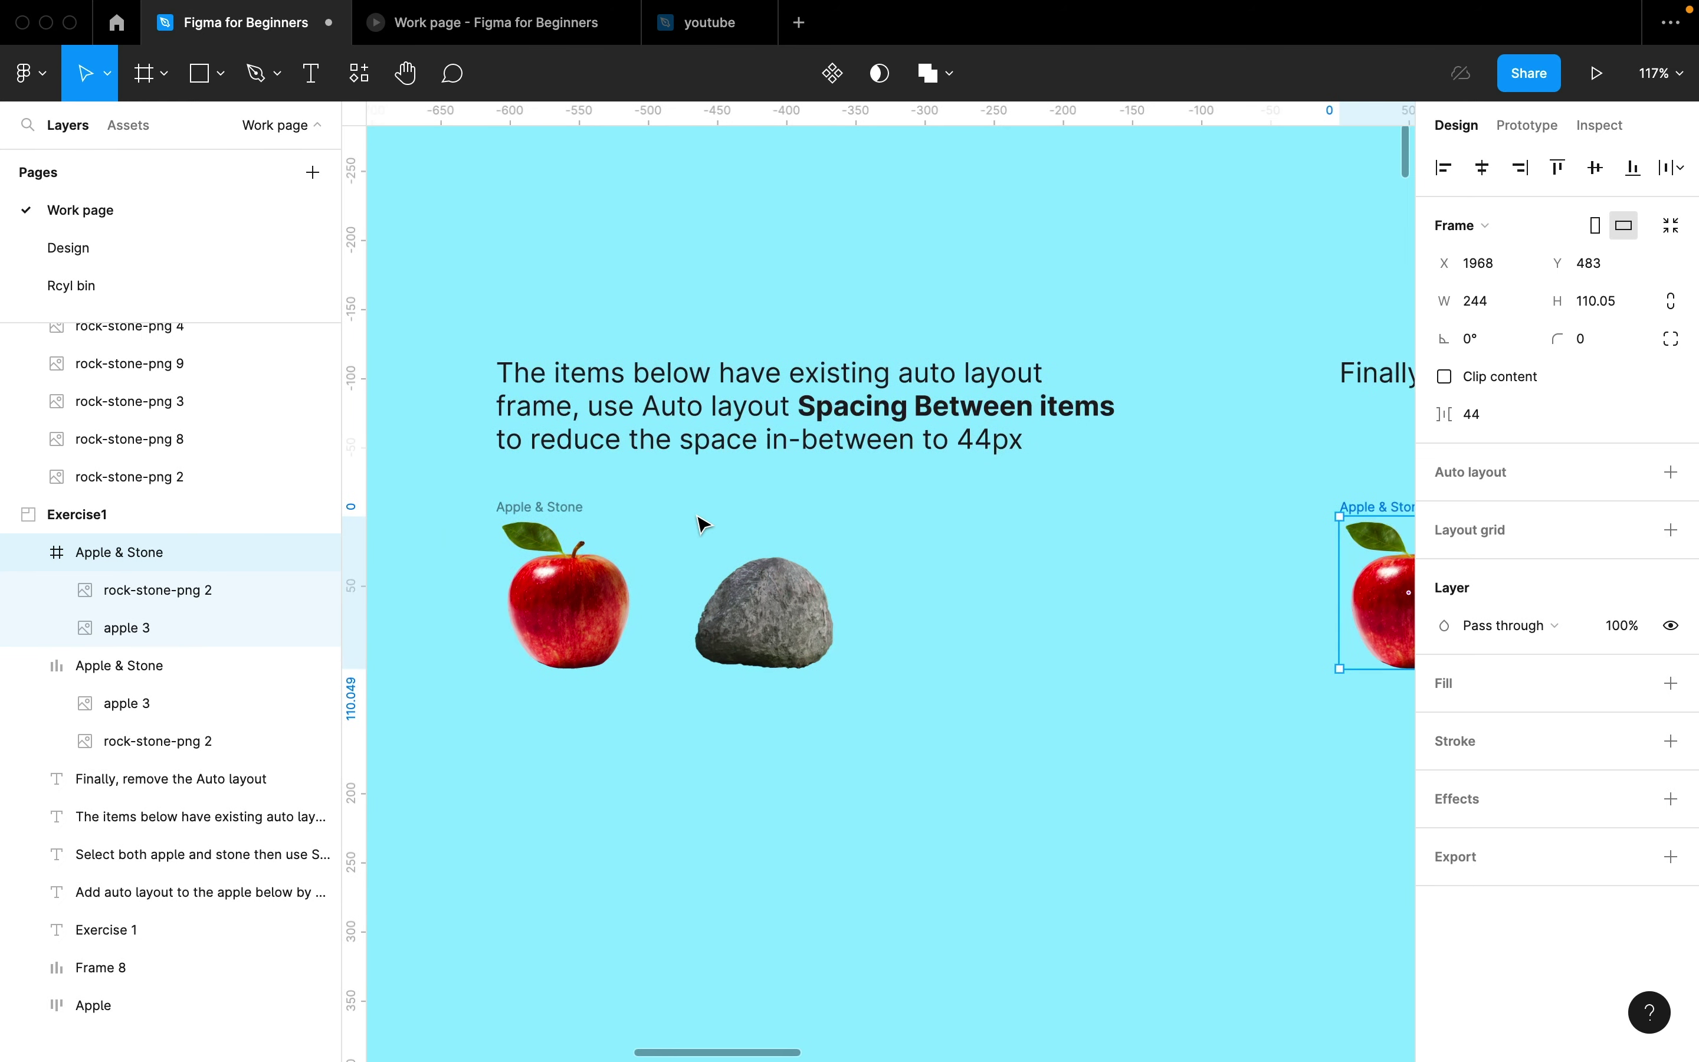
click(551, 515)
click(576, 600)
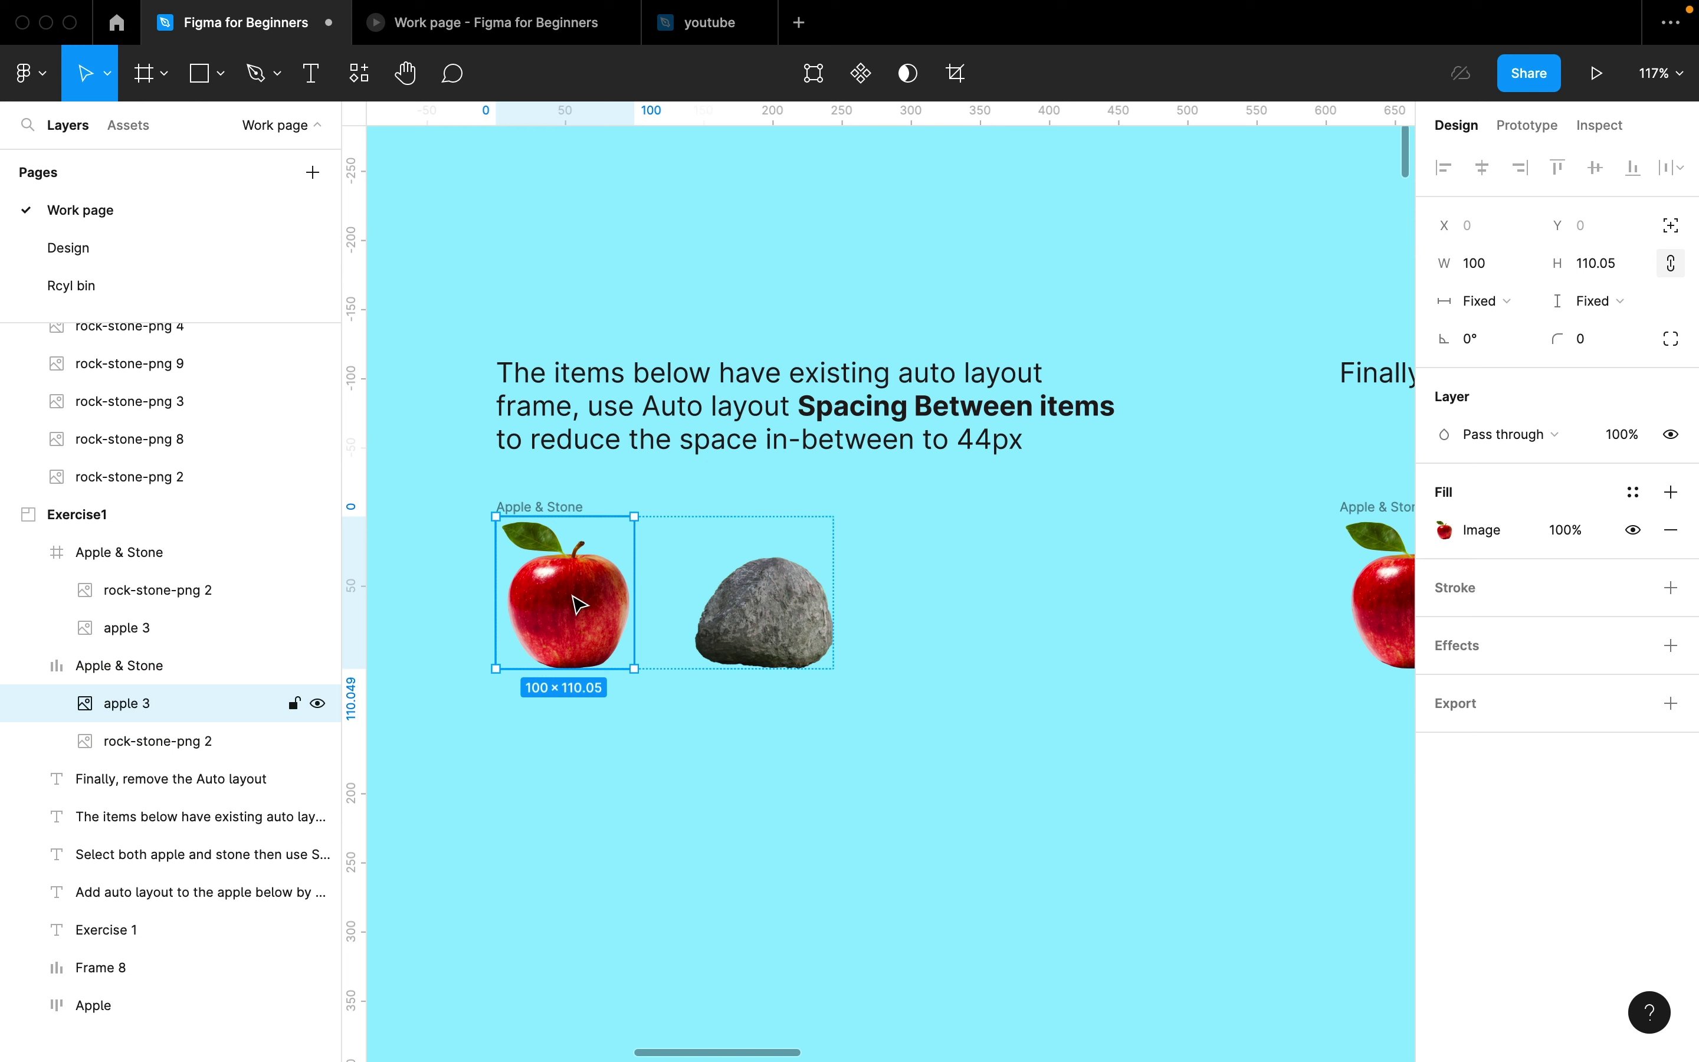
key(Right)
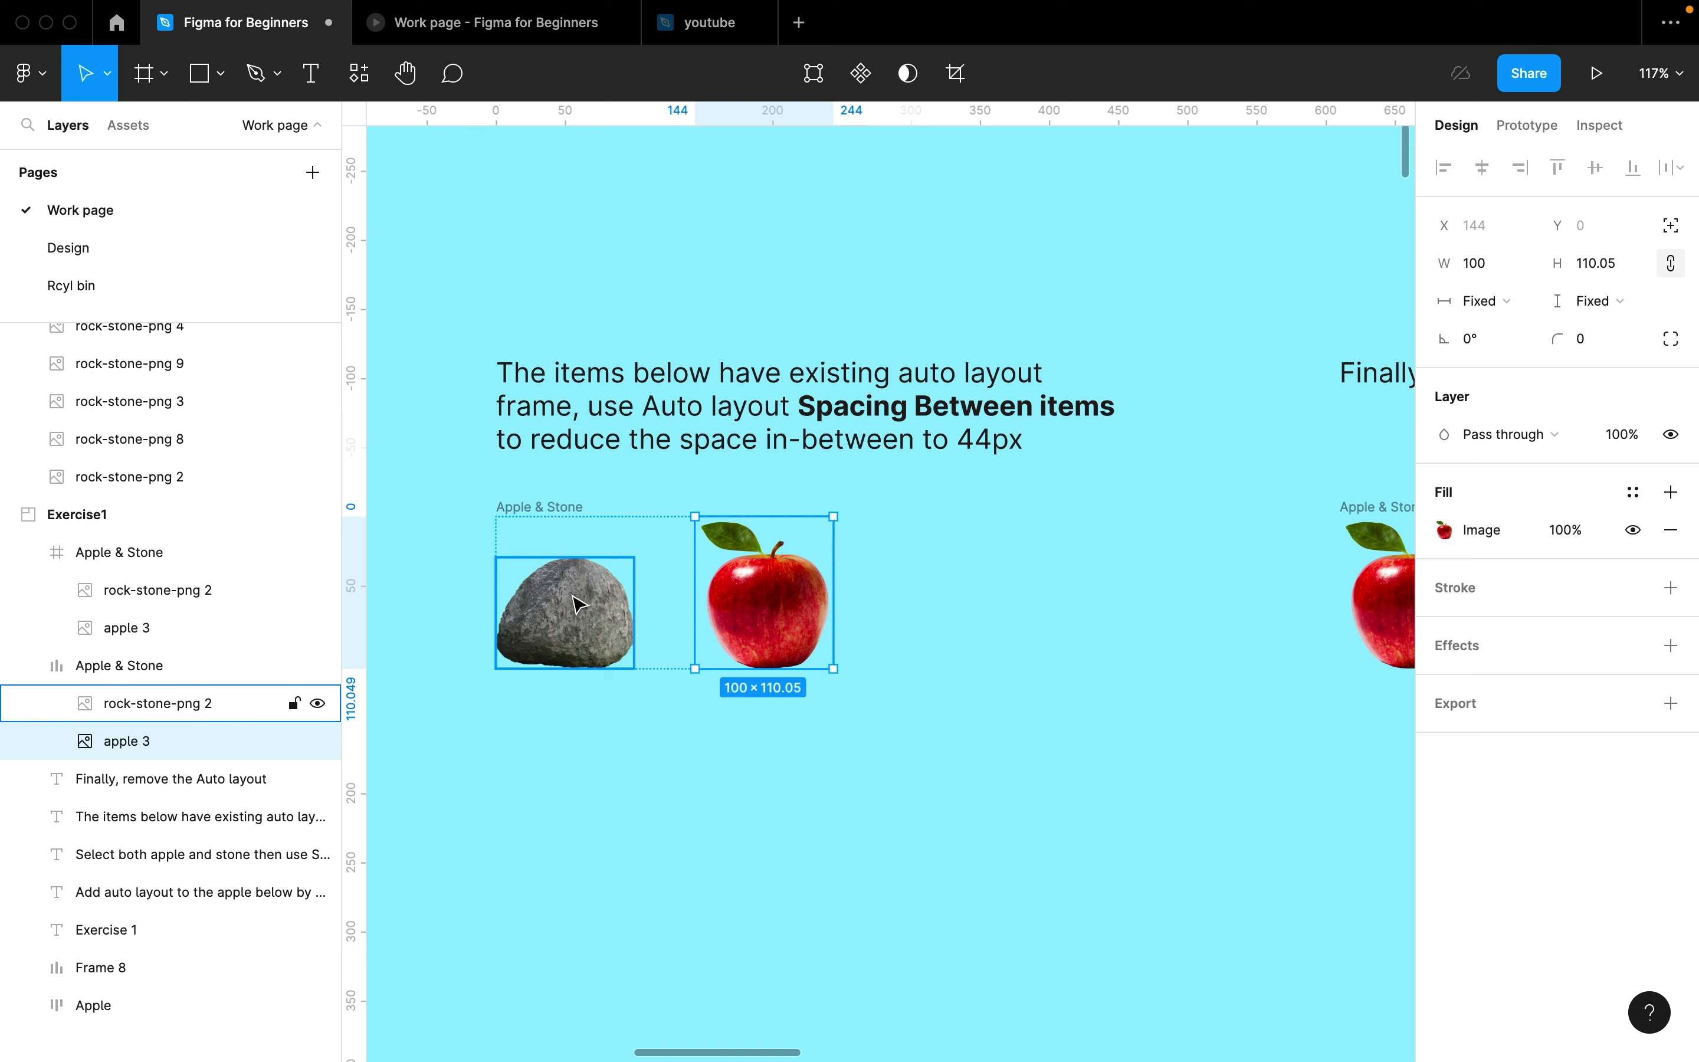
key(Left)
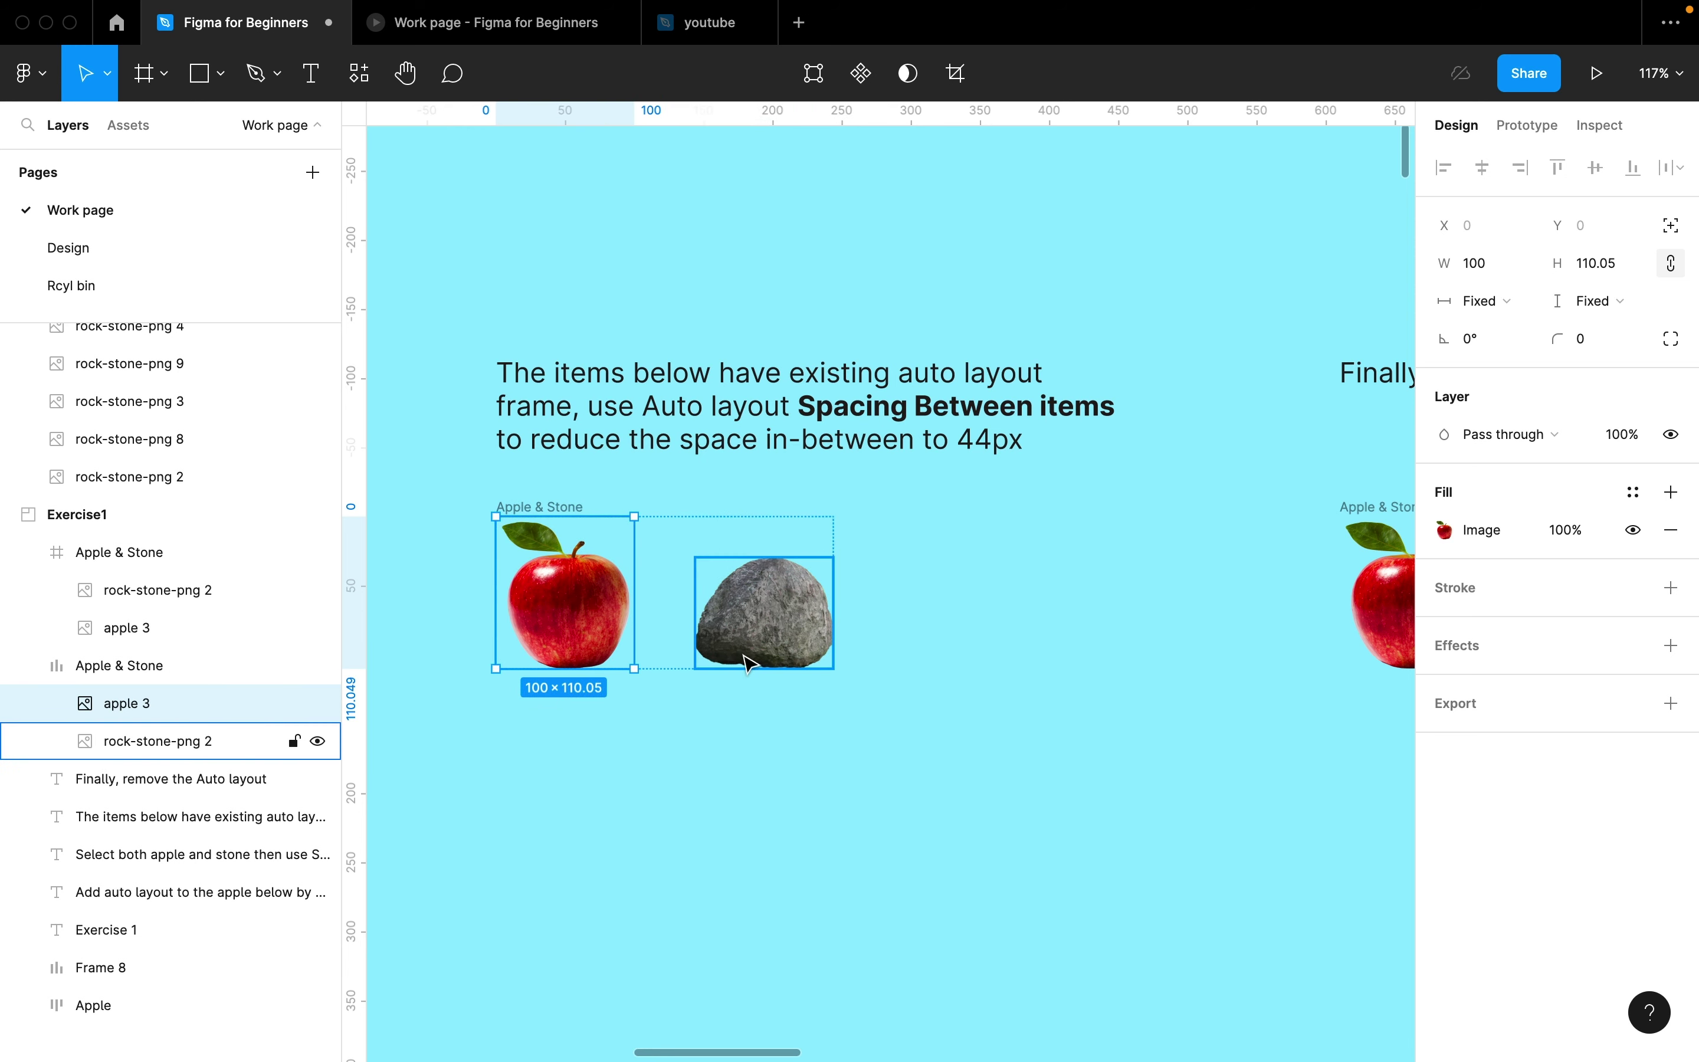
Step: Swap the stone's order with the apple repeatedly in the third exercise's auto layout frame, ending with the stone after the apple
click(764, 630)
key(Left)
key(Right)
key(Left)
key(Right)
key(Left)
key(Right)
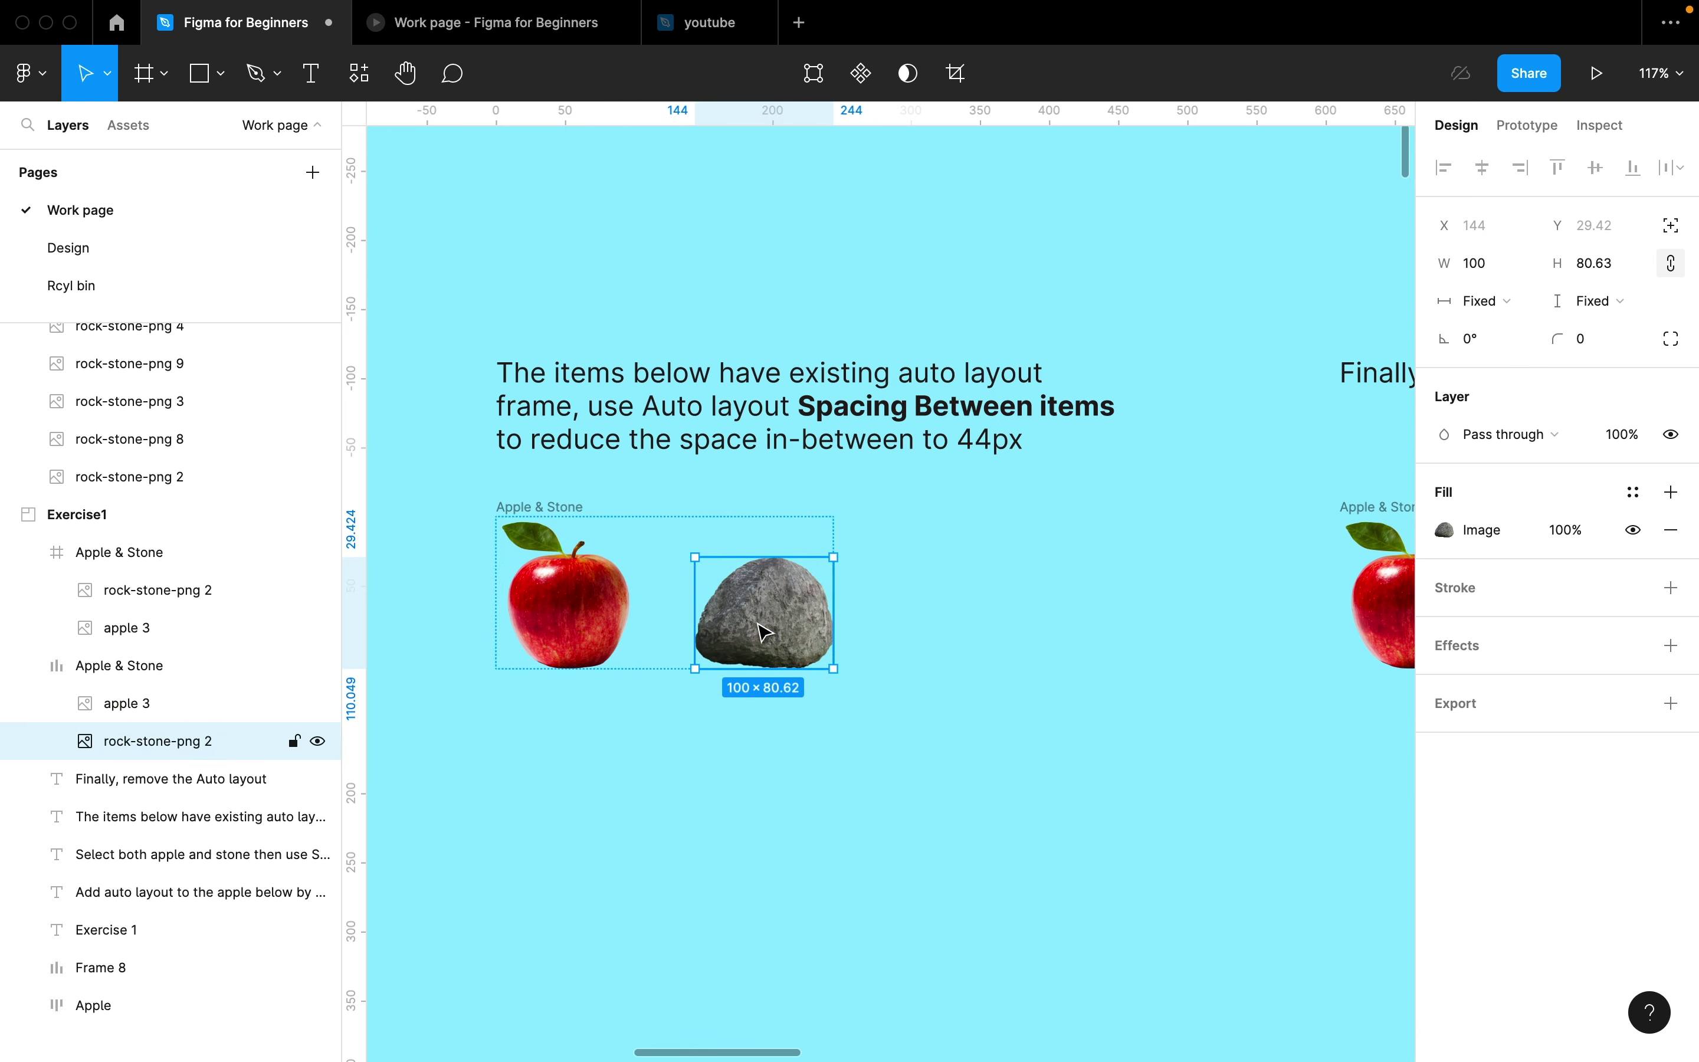
key(Left)
key(Right)
key(Left)
key(Right)
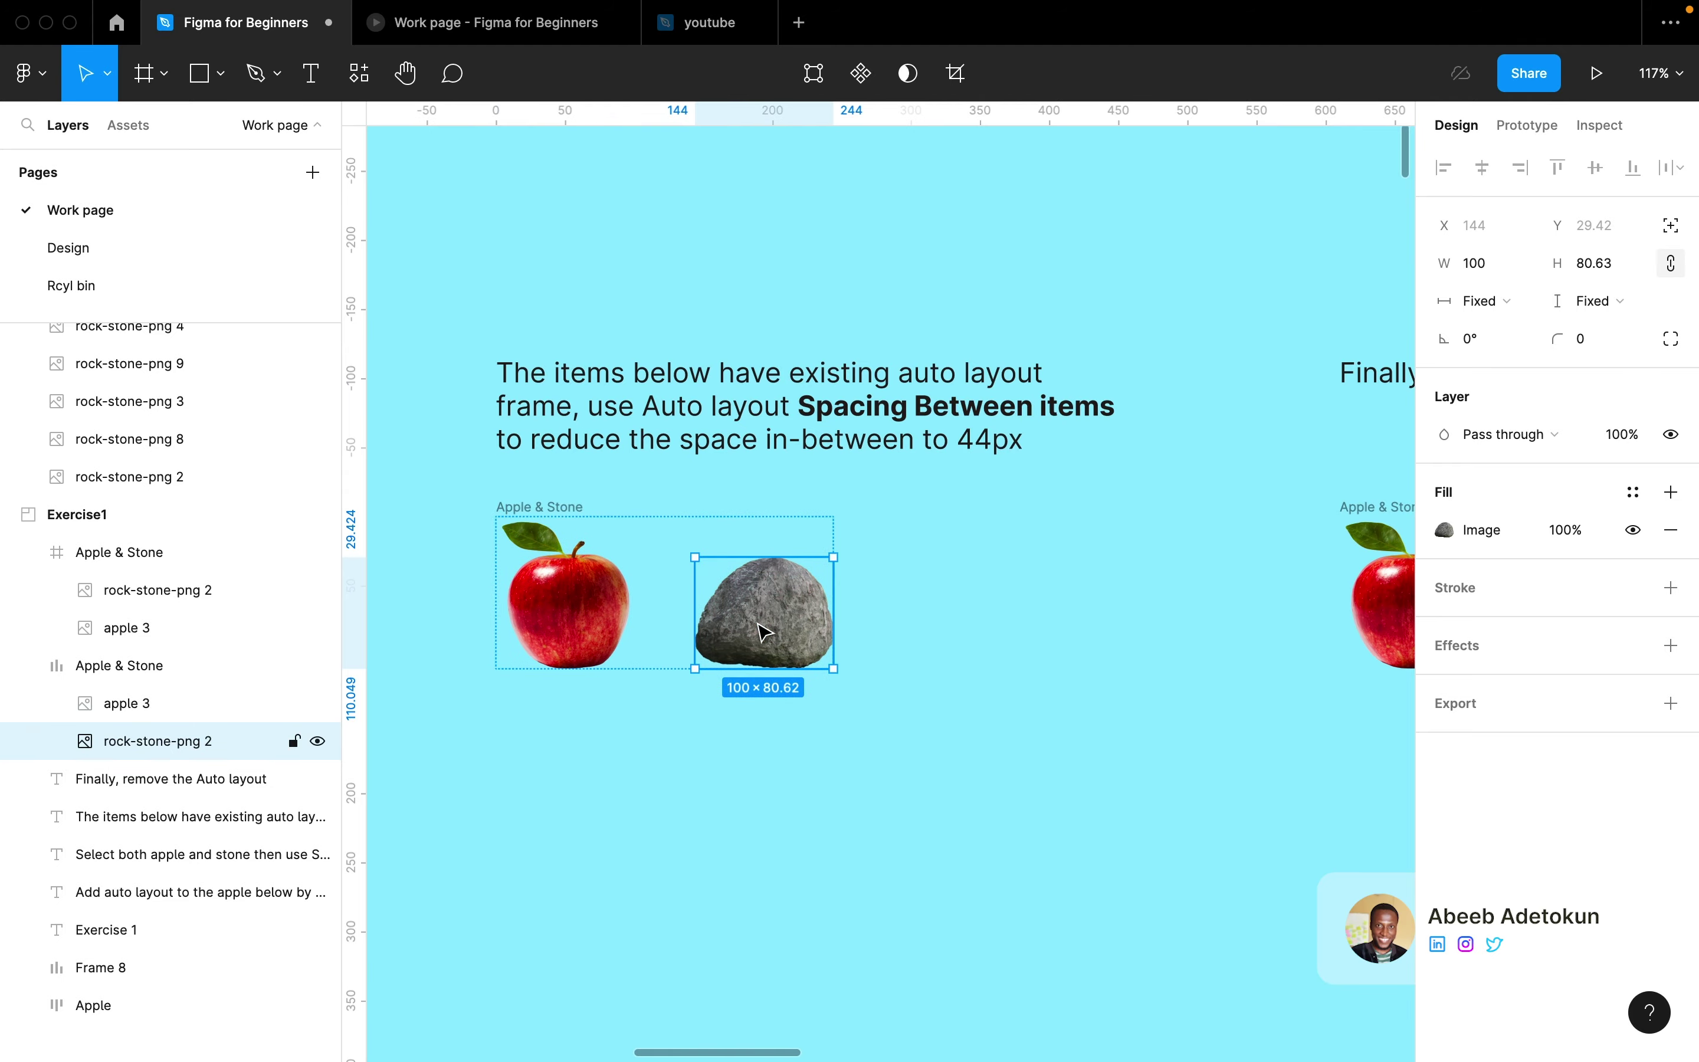
Step: Nudge the apple one pixel to the right and back twice in the final exercise's frame without auto layout
scroll(764, 632, right, 10)
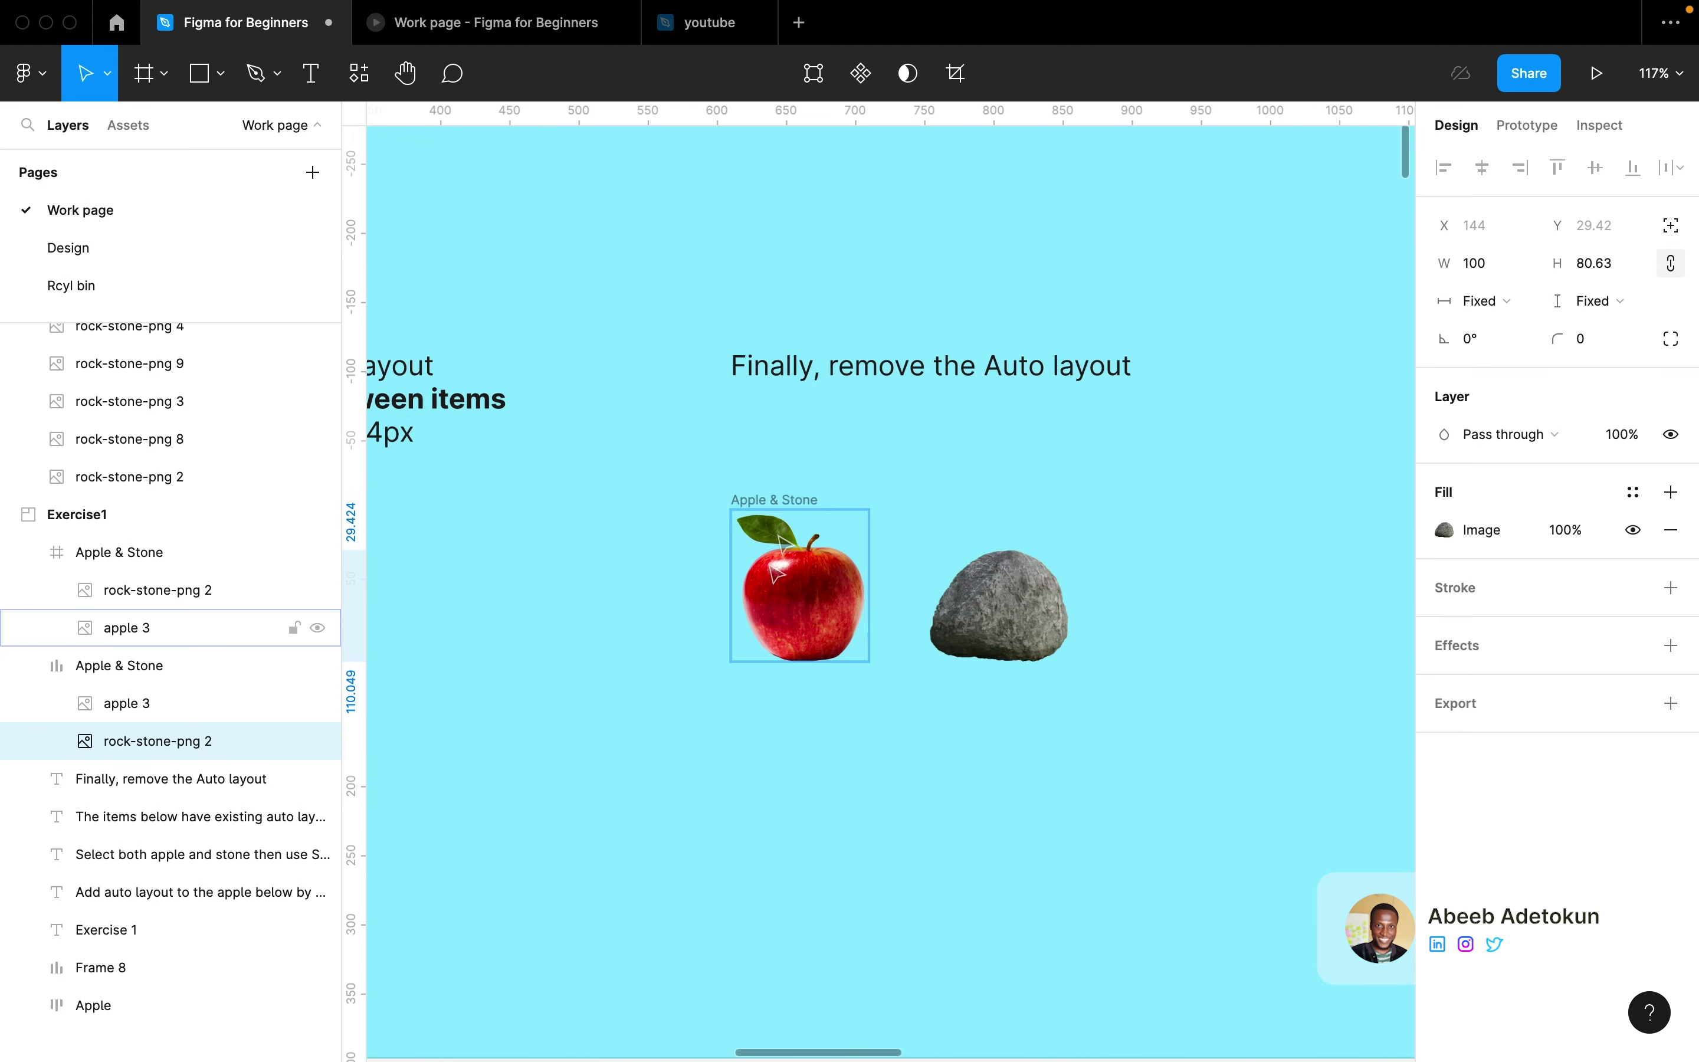
click(803, 498)
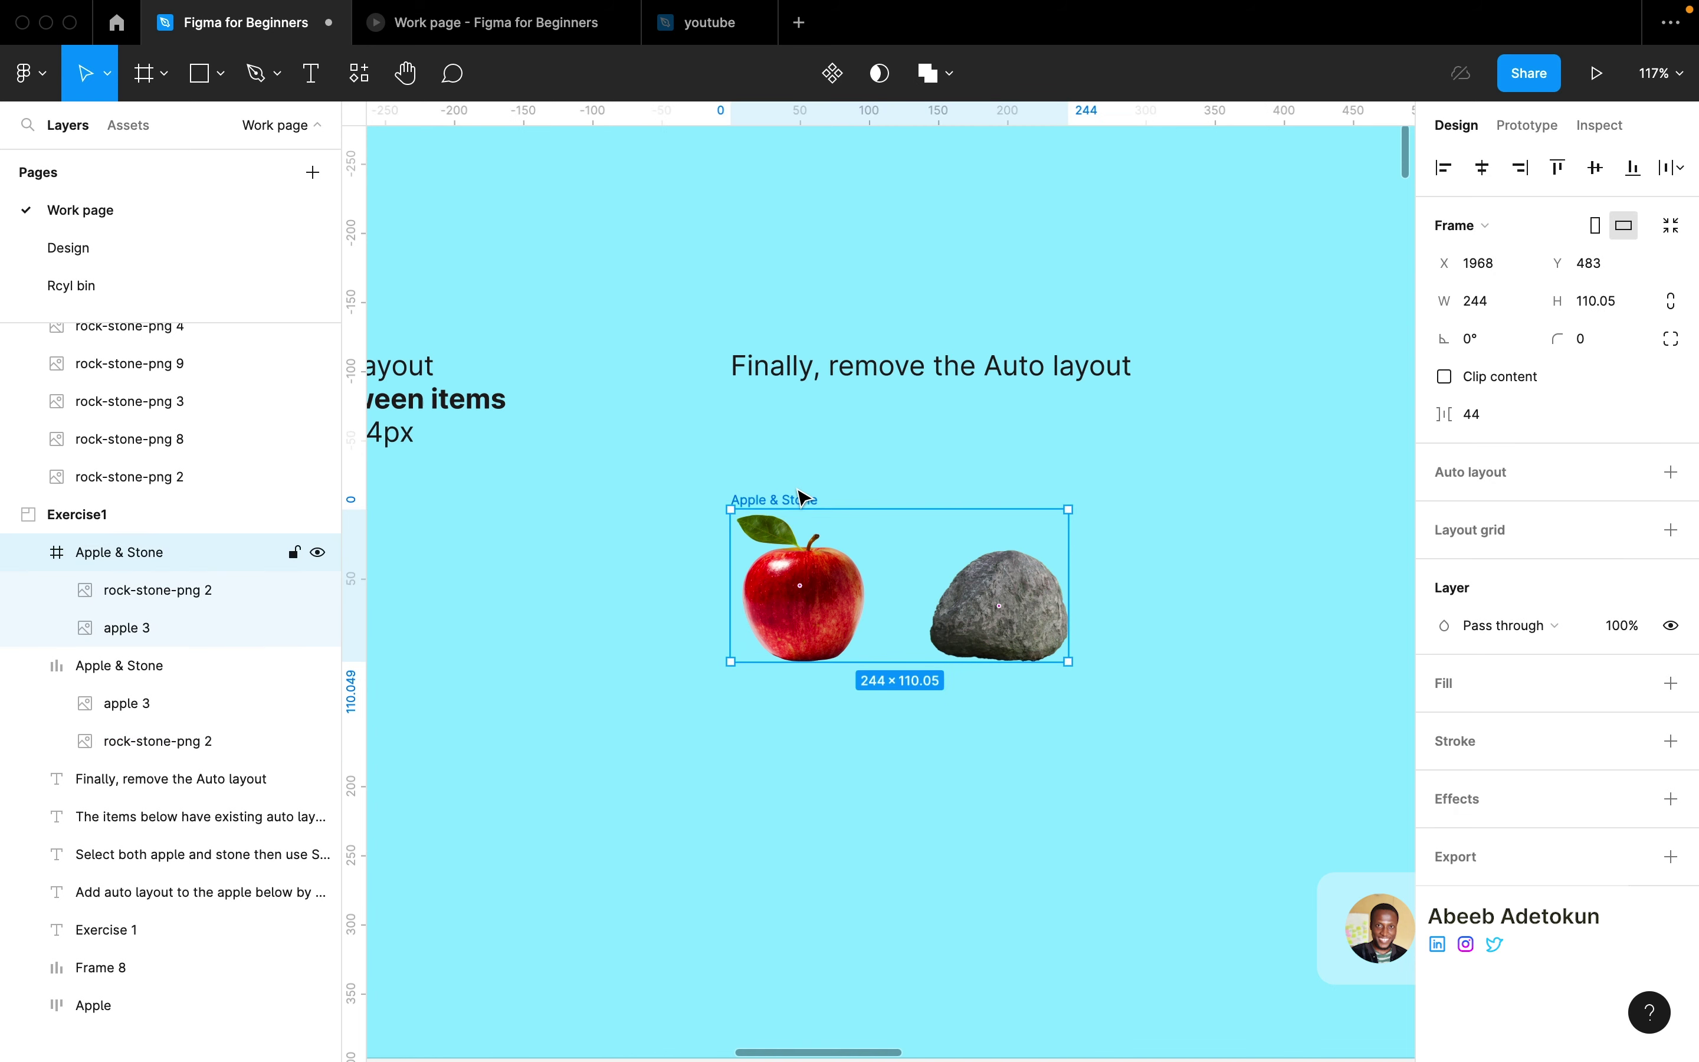
click(825, 572)
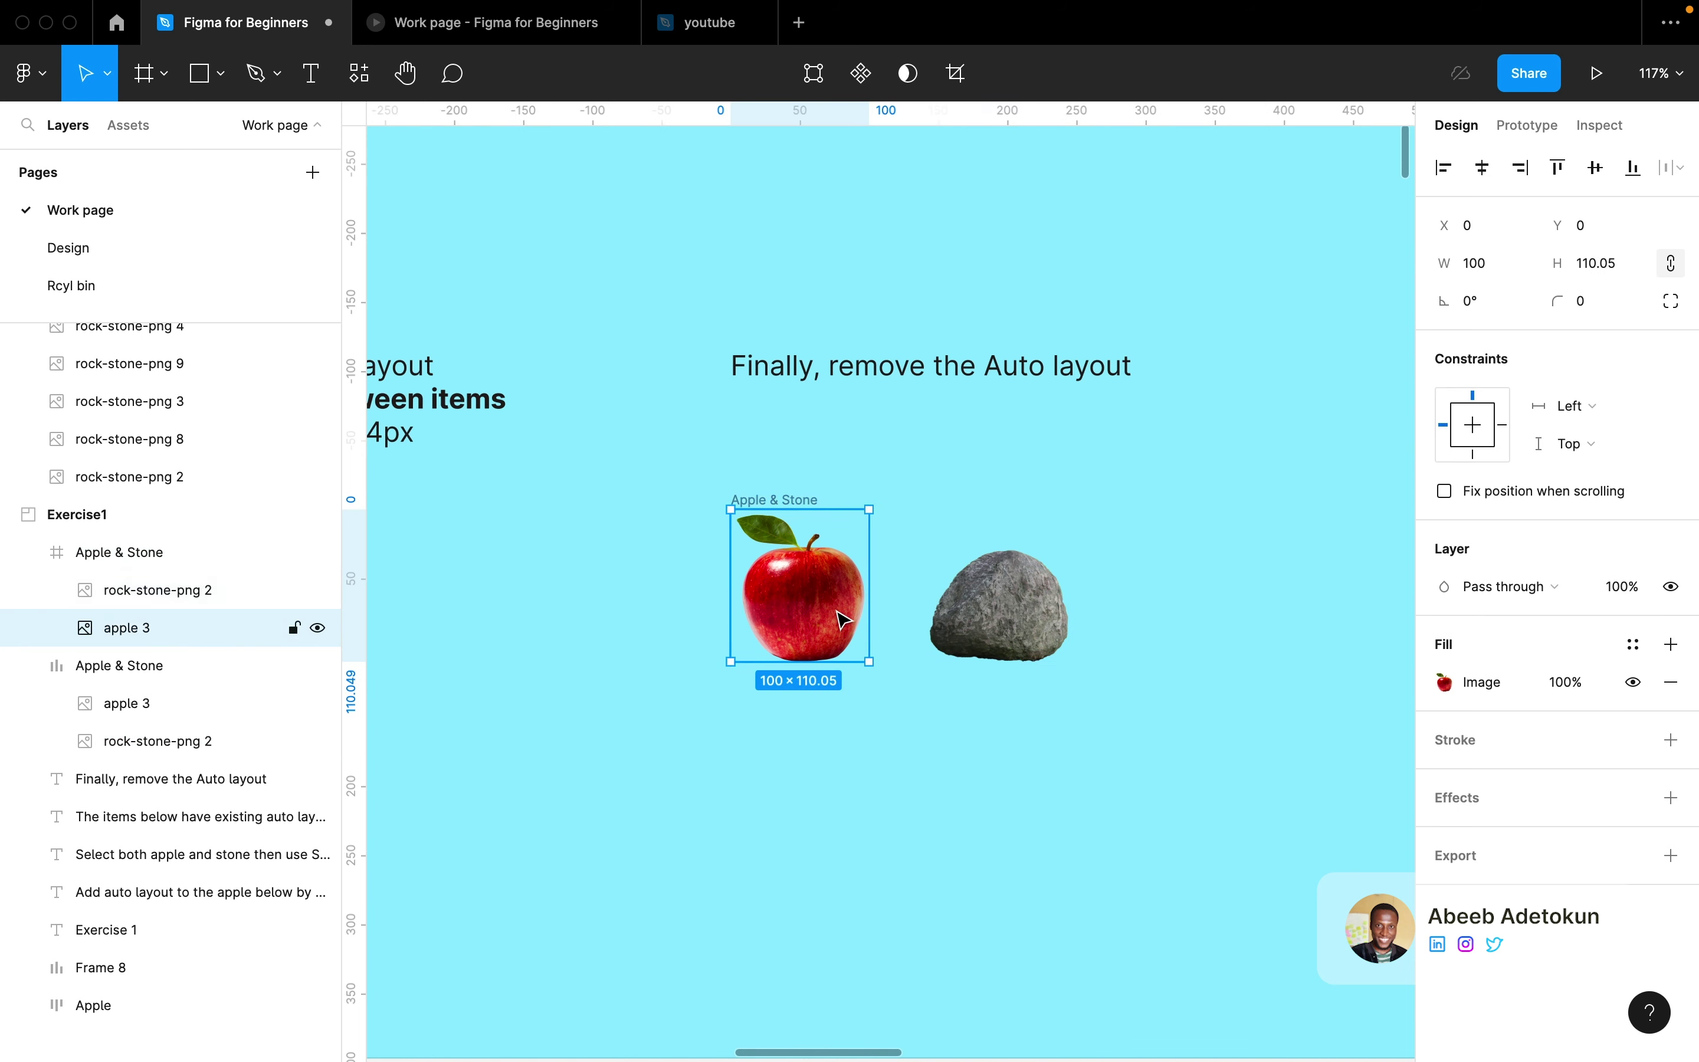
key(Right)
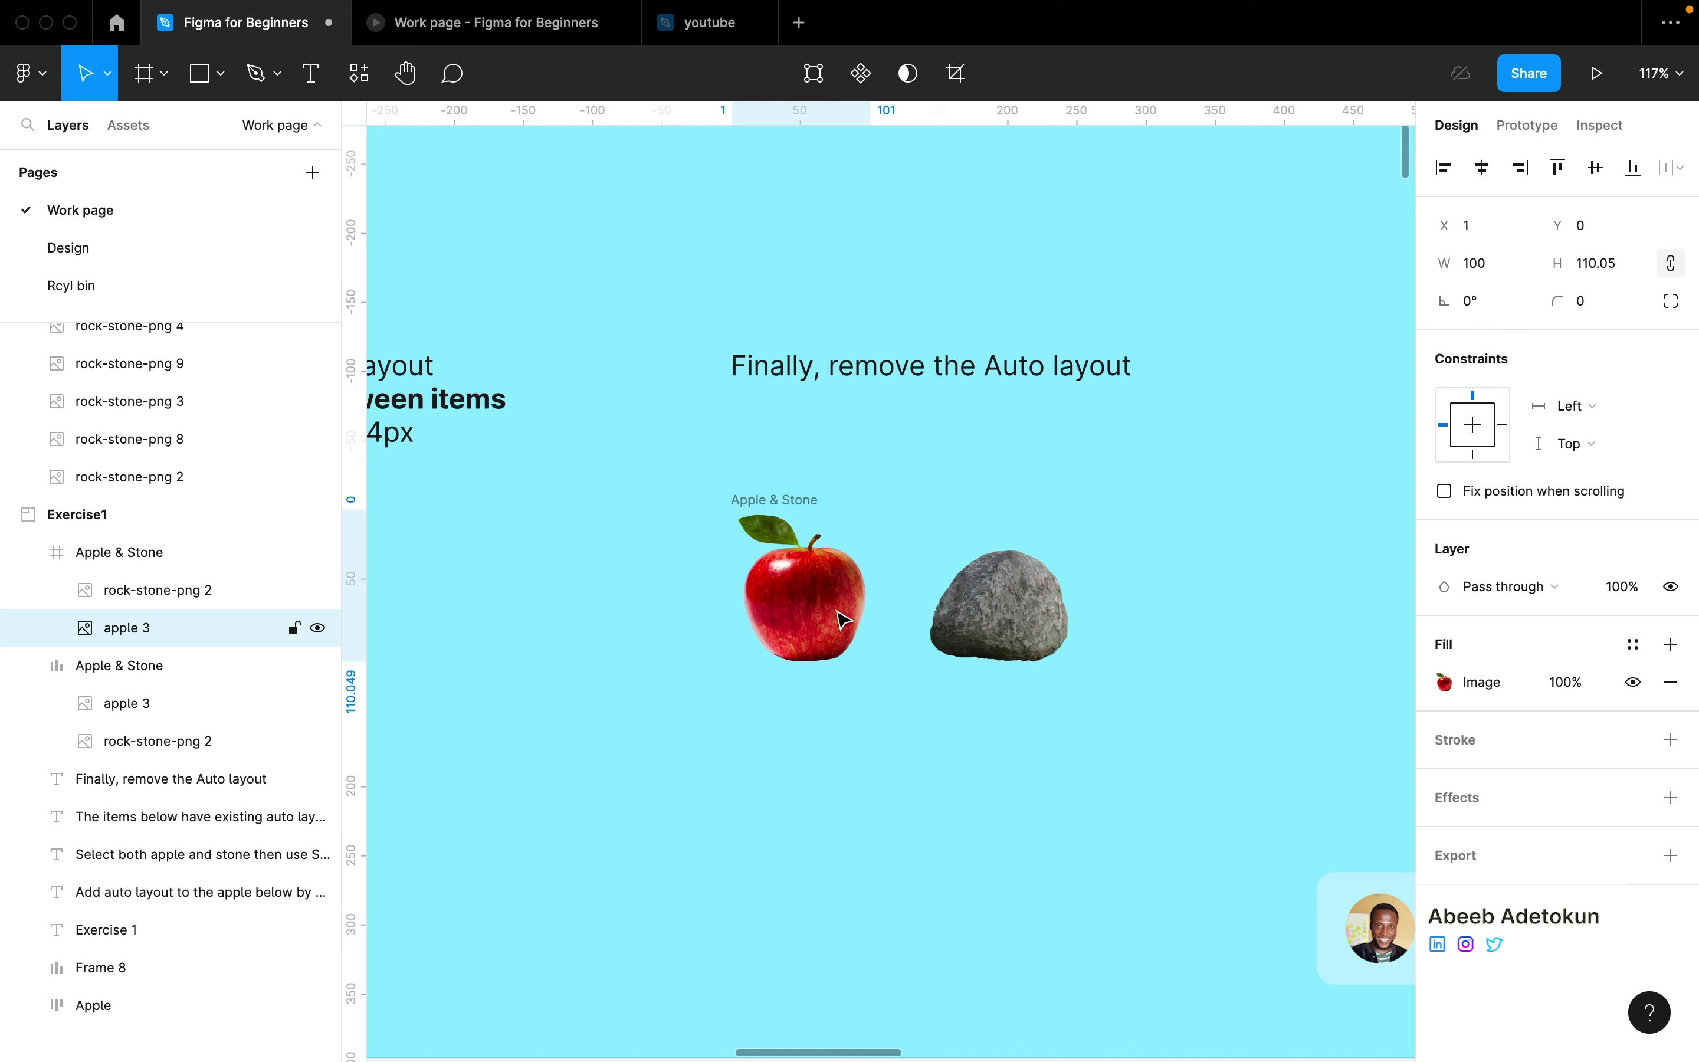
key(Left)
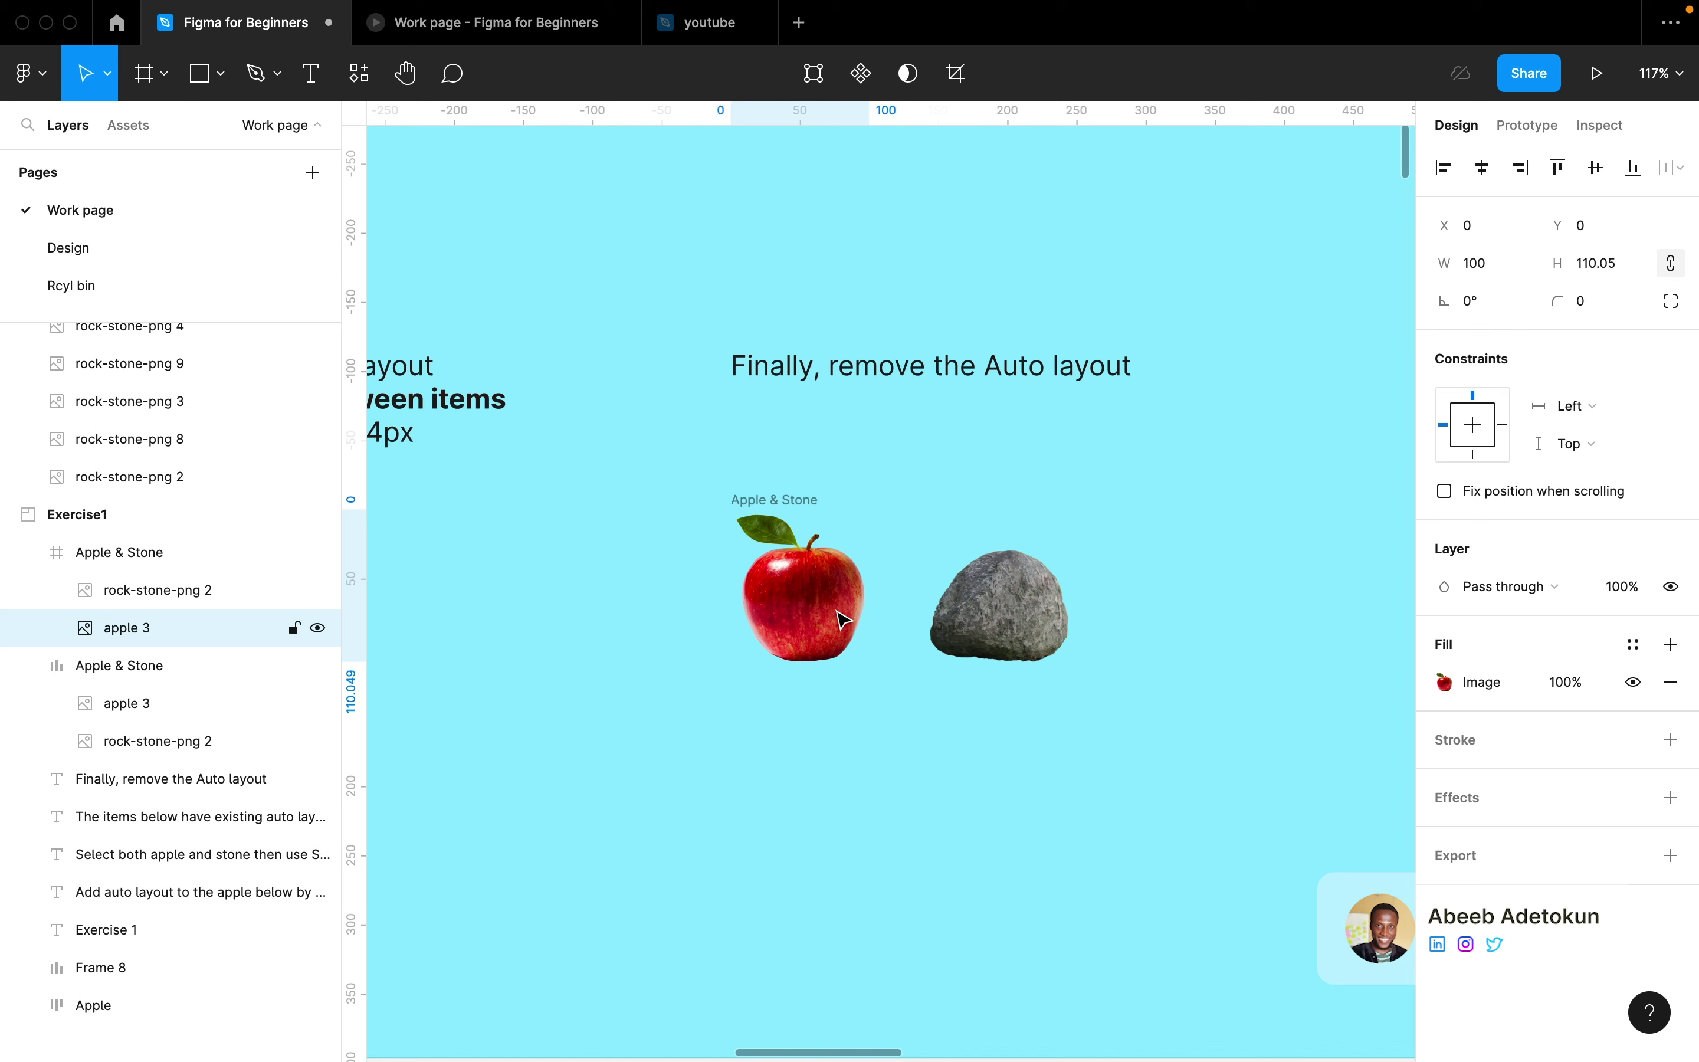
key(Right)
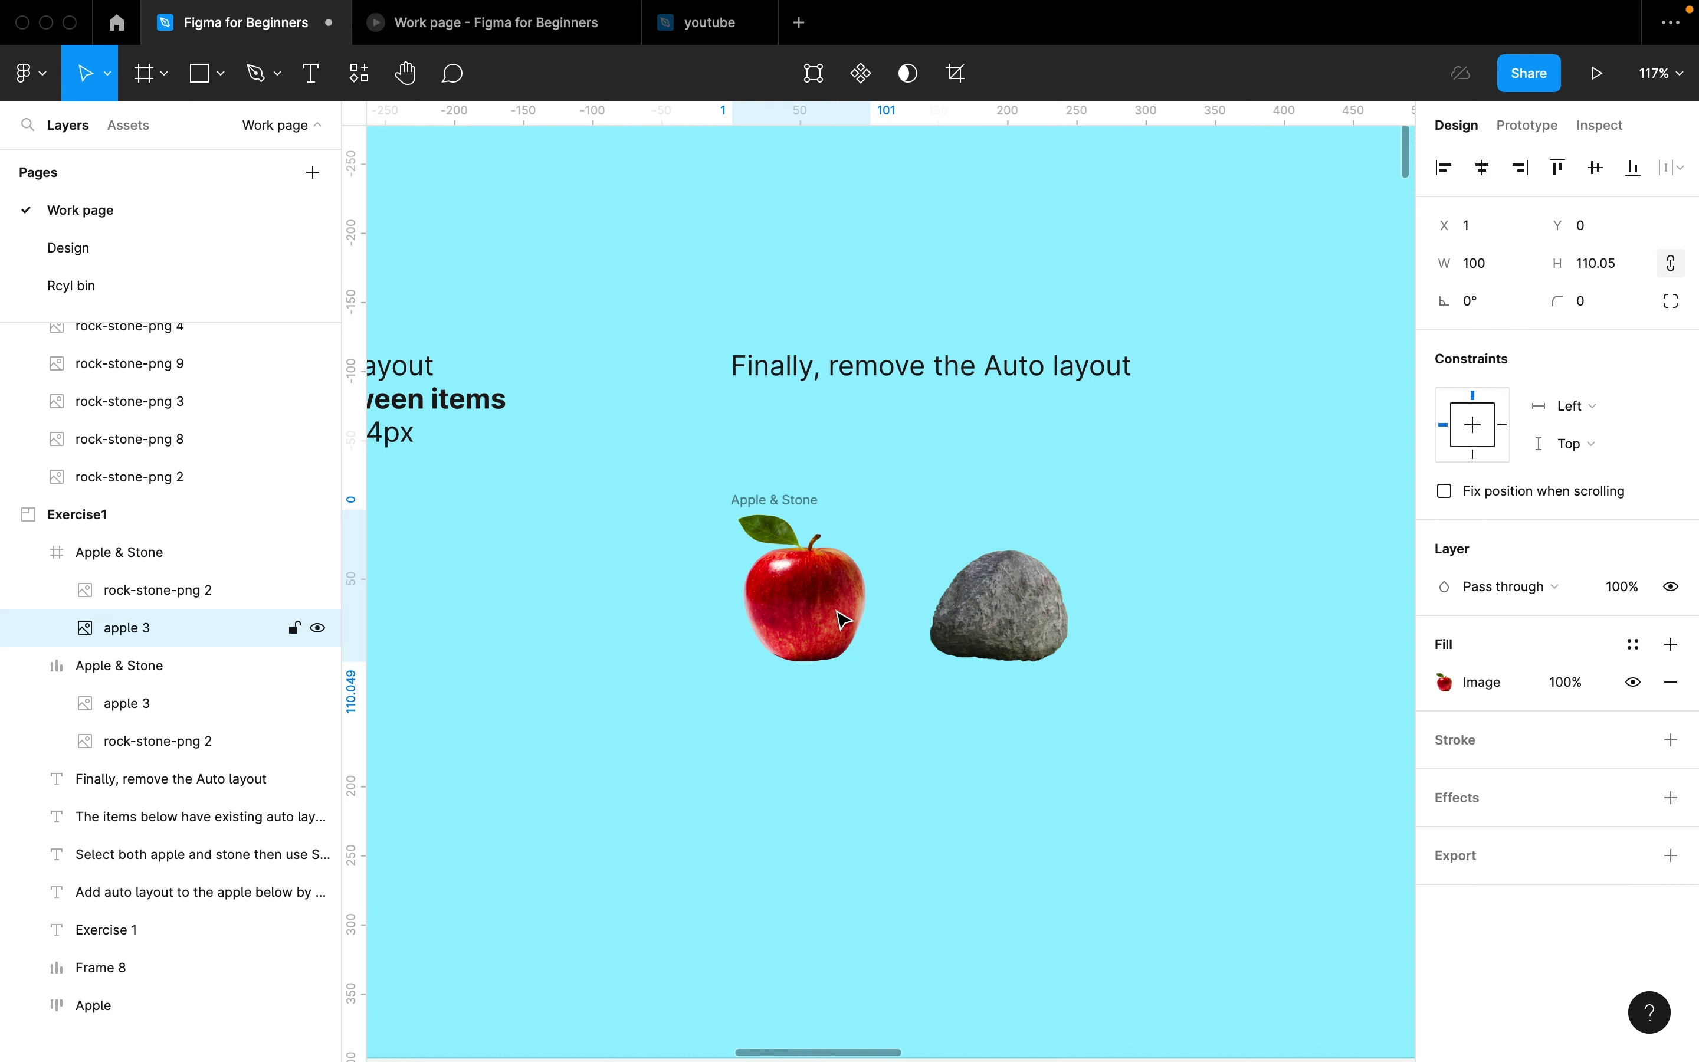
key(Left)
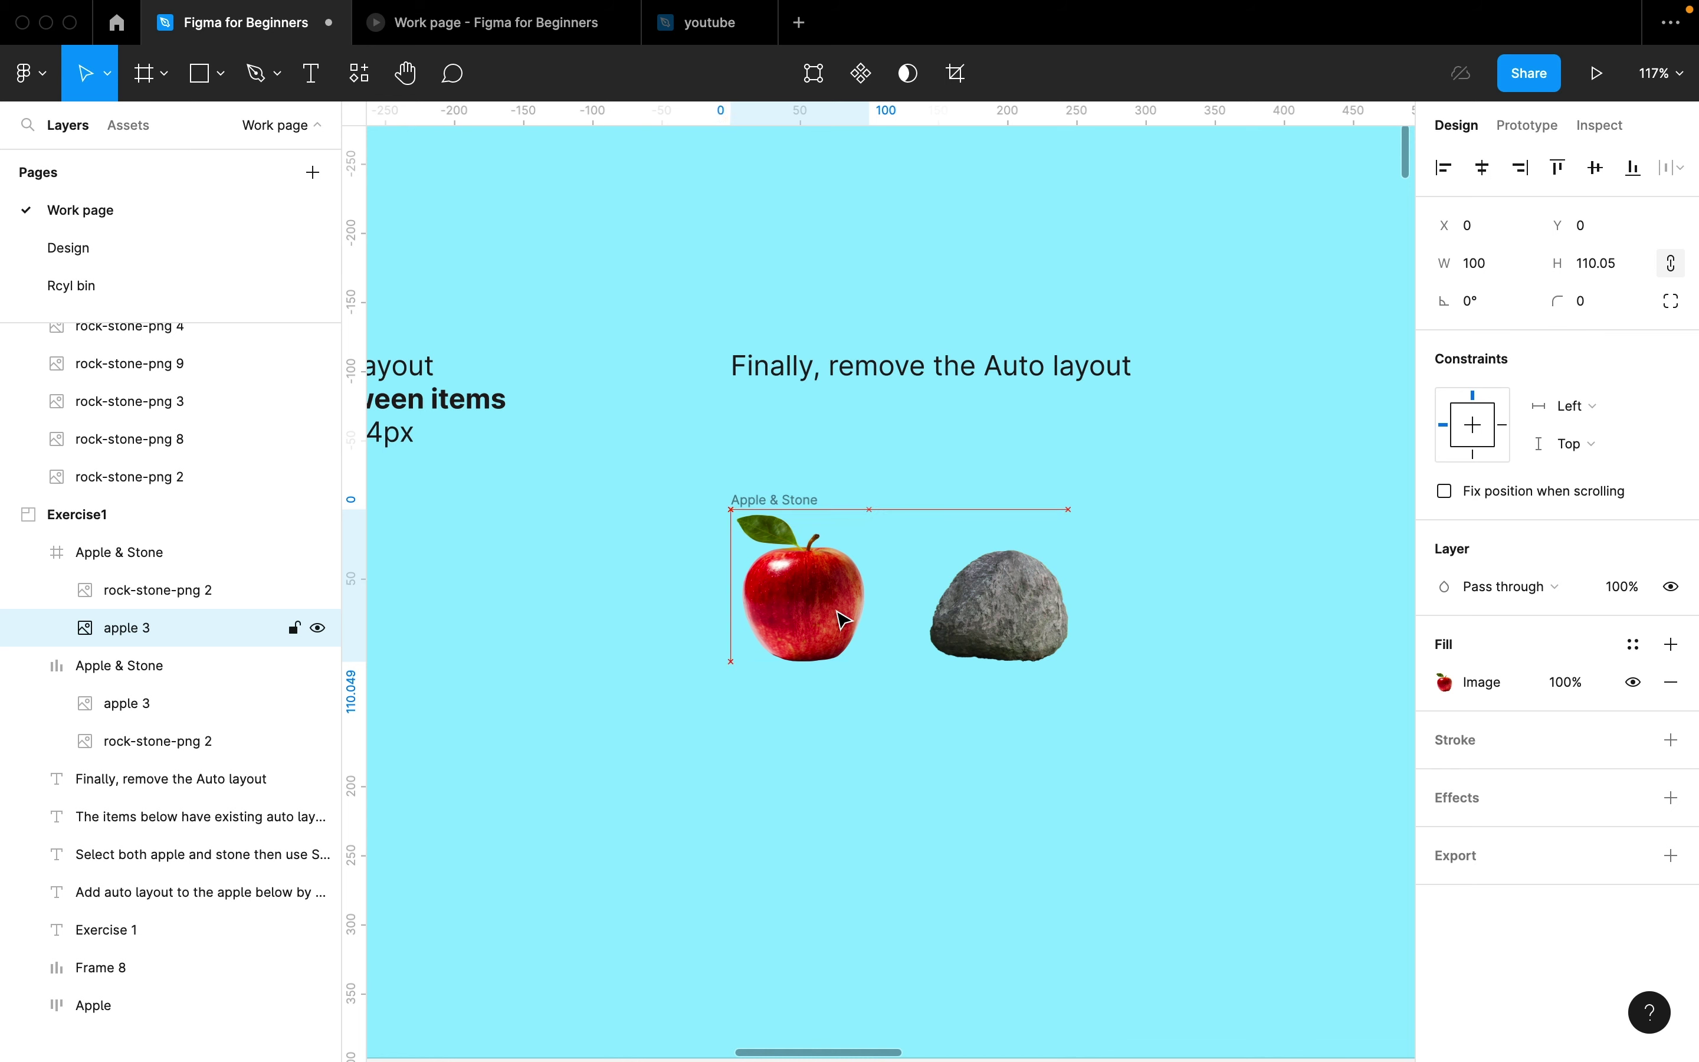
Step: Ungroup the final exercise's Apple & Stone frame and select its apple and stone individually
click(1039, 650)
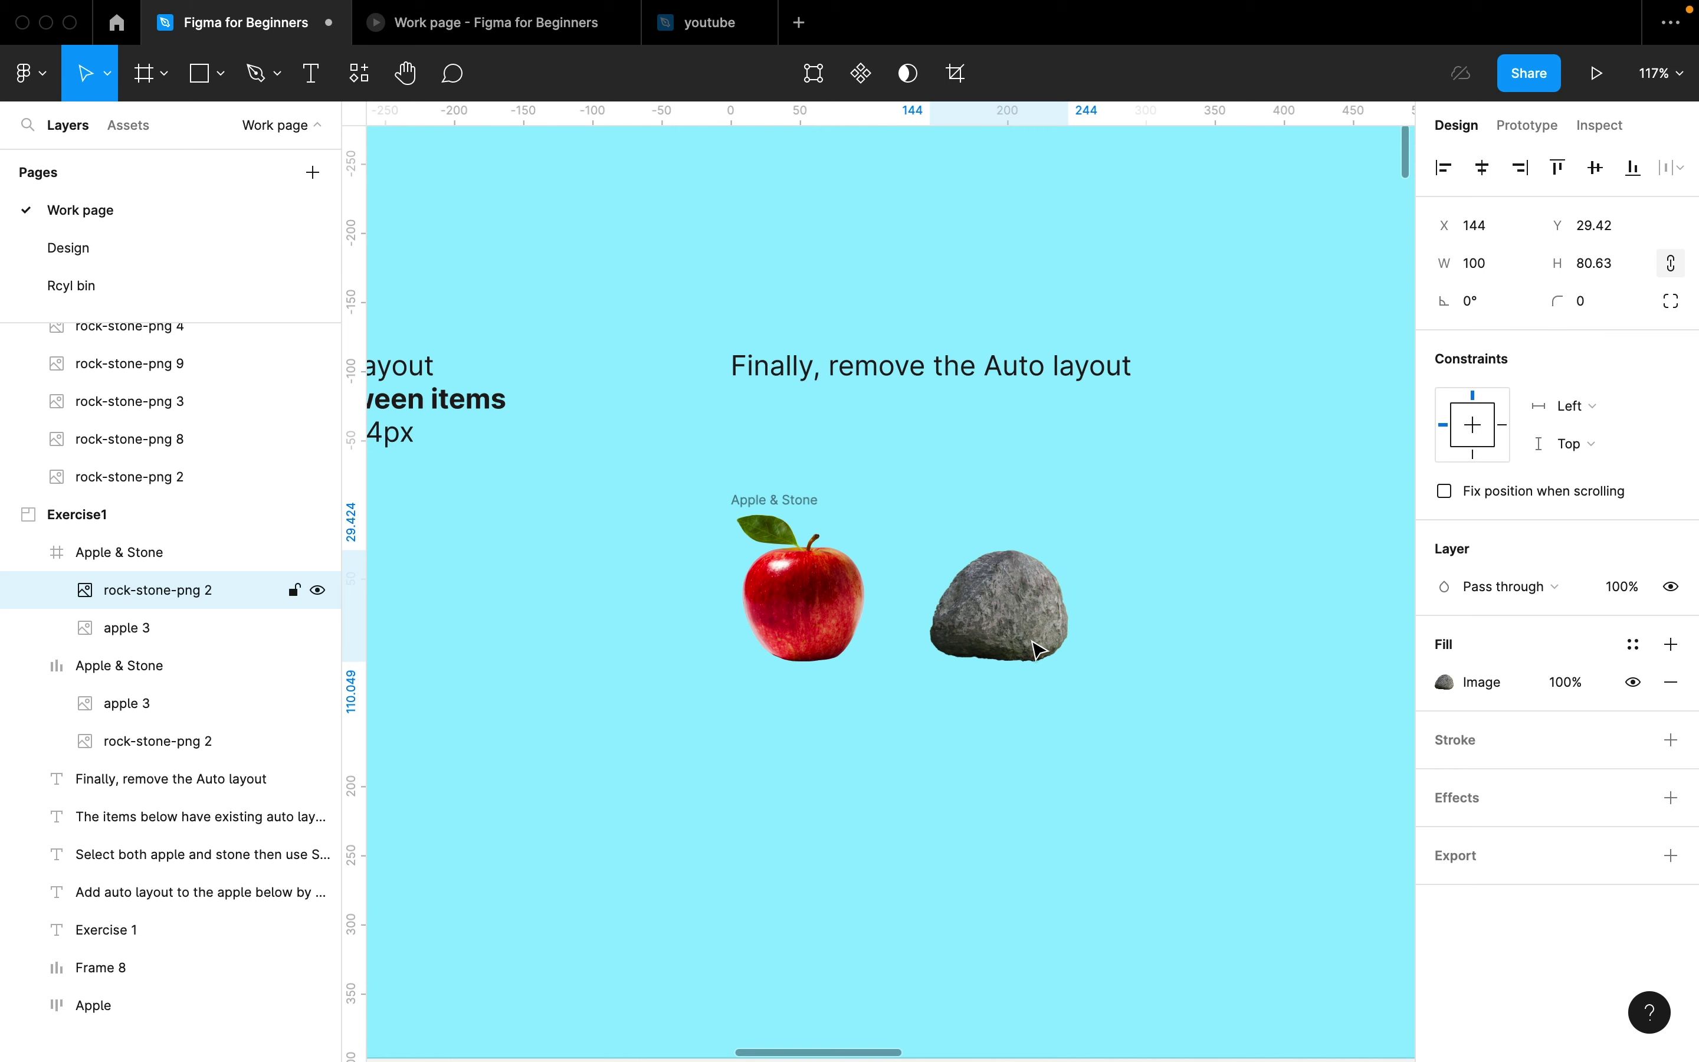
click(793, 498)
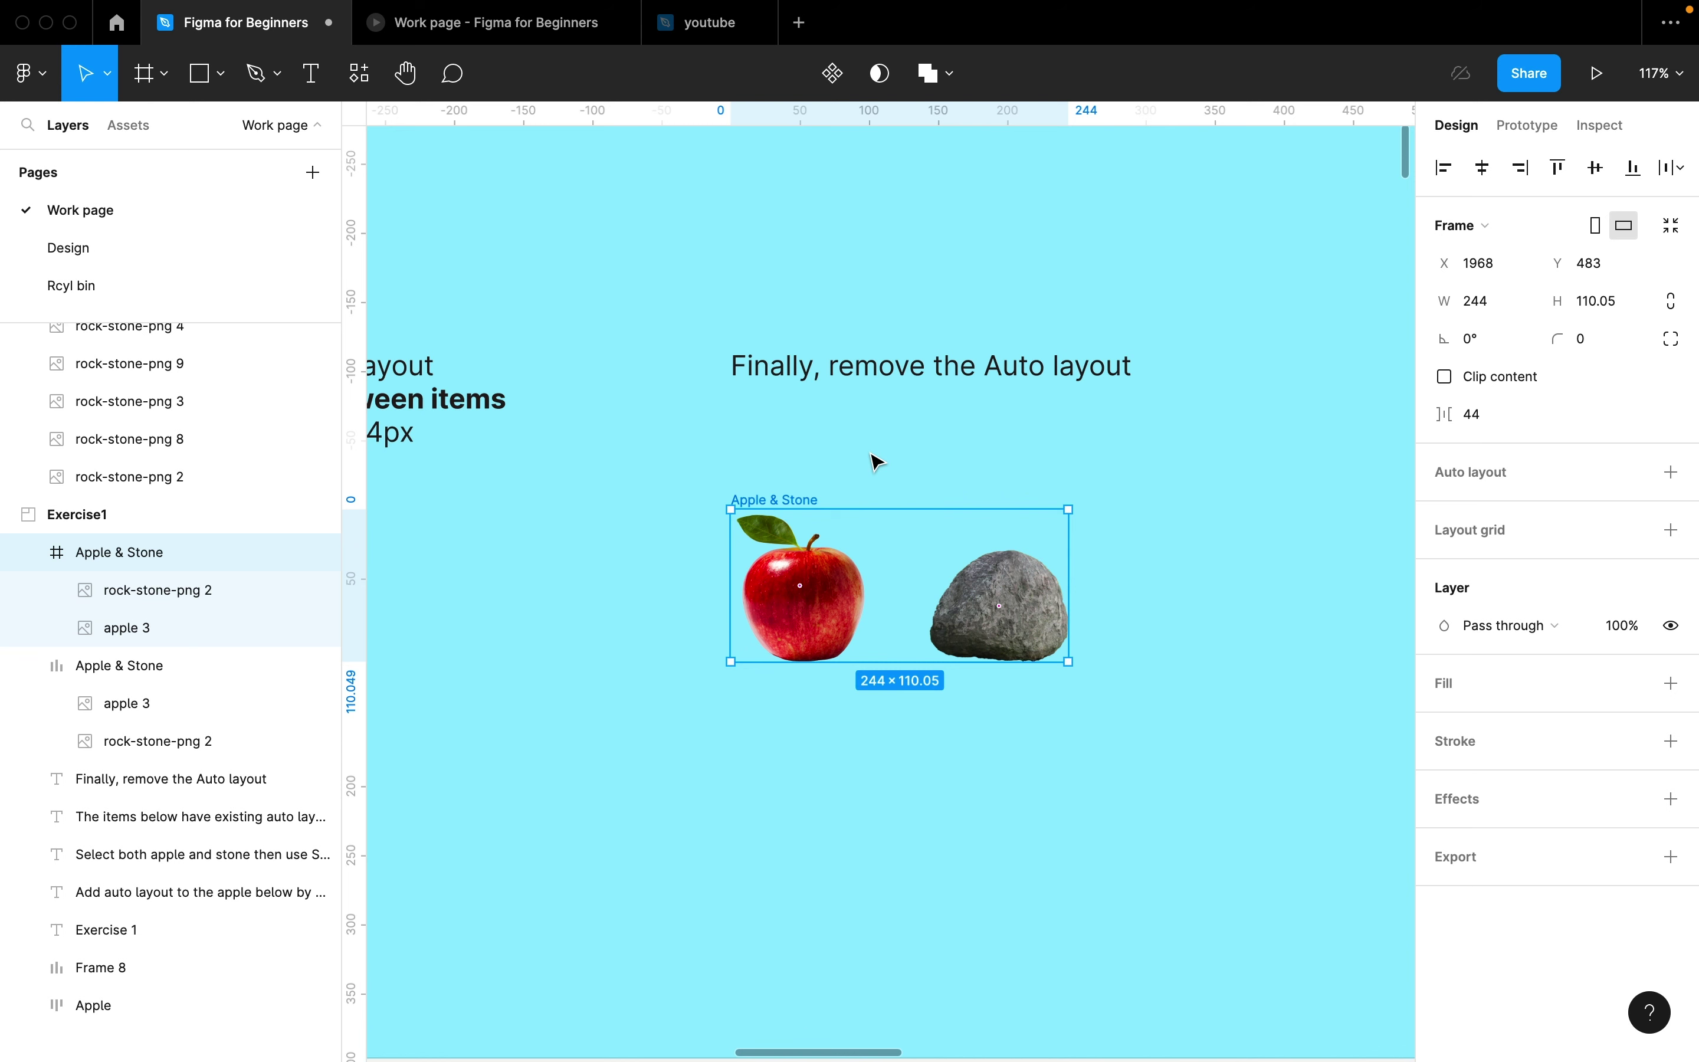
key(super+shift+g)
click(808, 613)
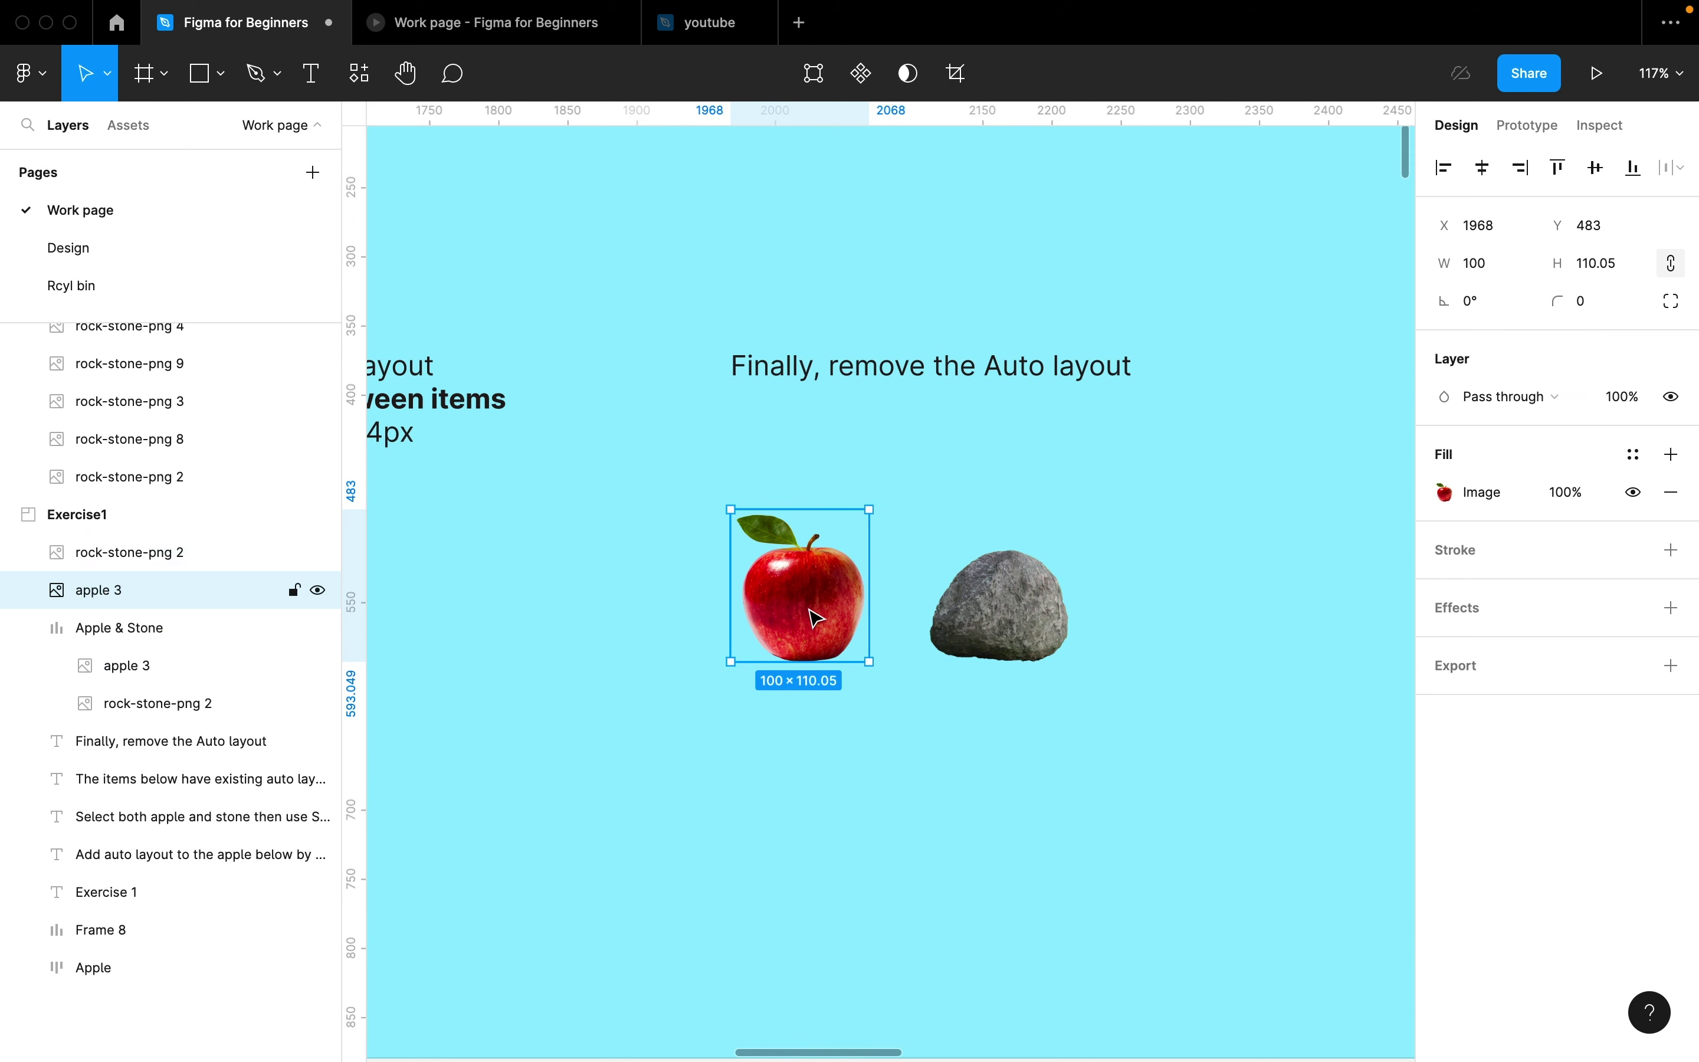
click(984, 618)
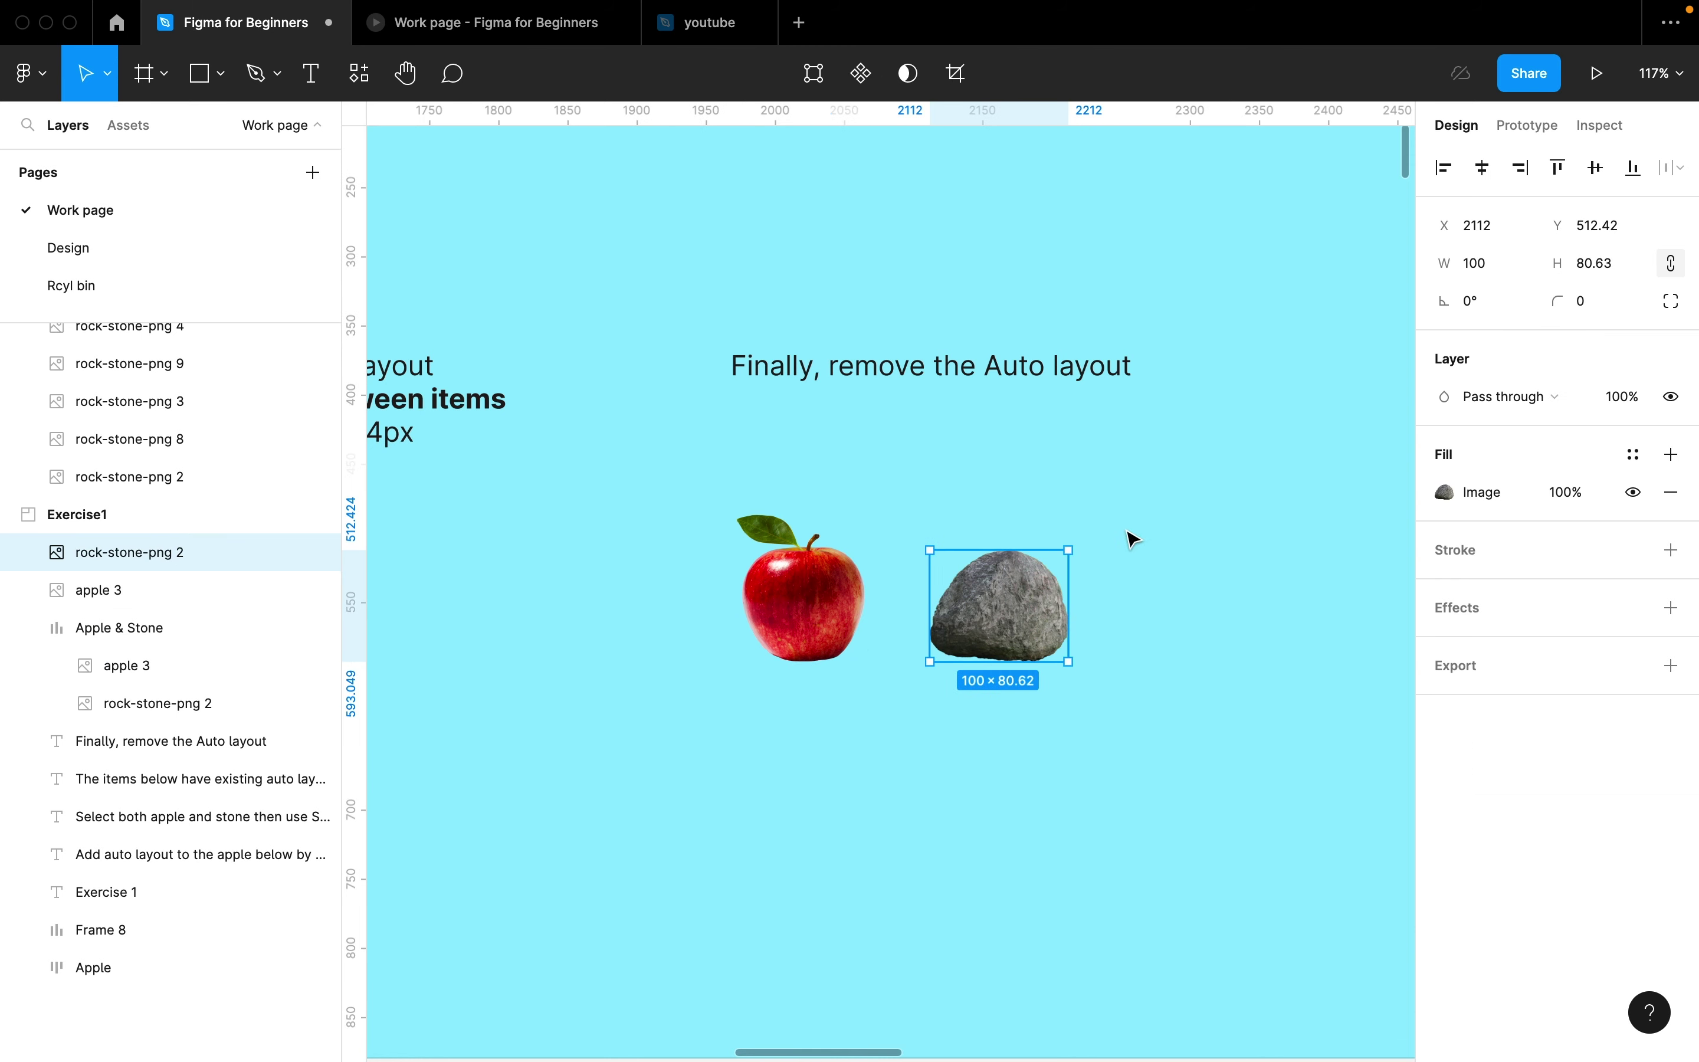
click(1271, 499)
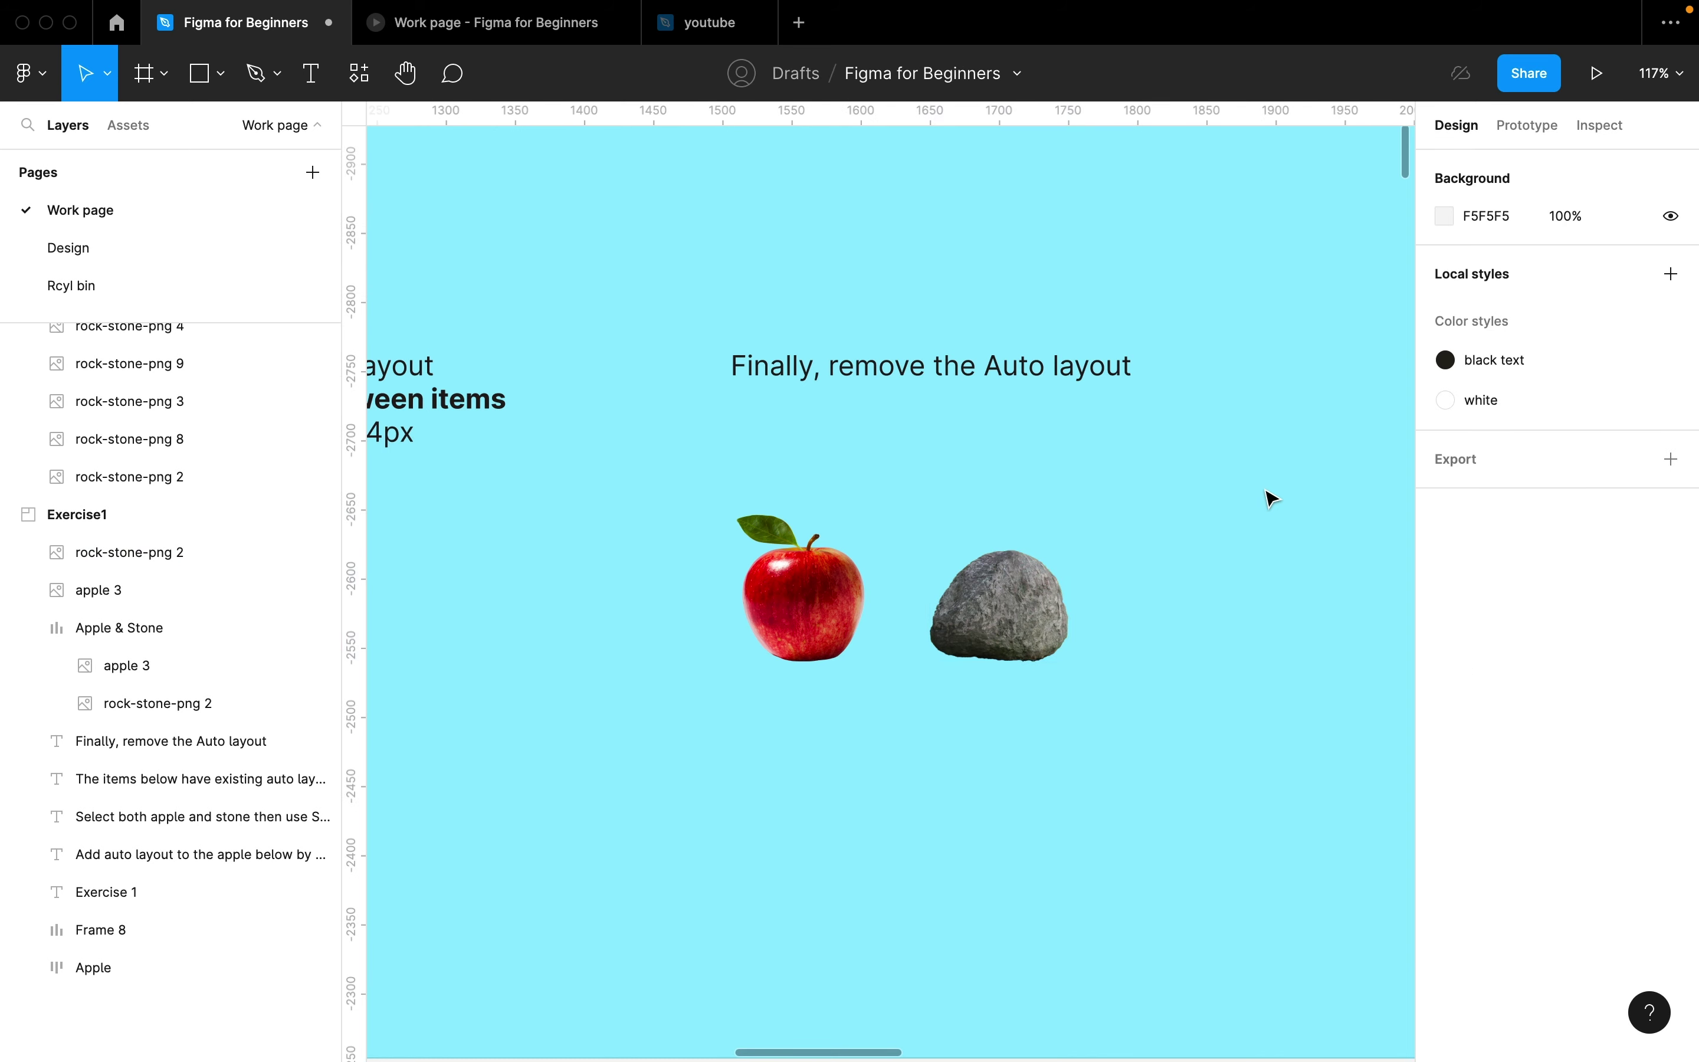
Step: Examine the Exercise 2 board, focusing on the first task of sorting out the apples
key(shift+1)
click(699, 641)
key(shift+2)
key(super+backslash)
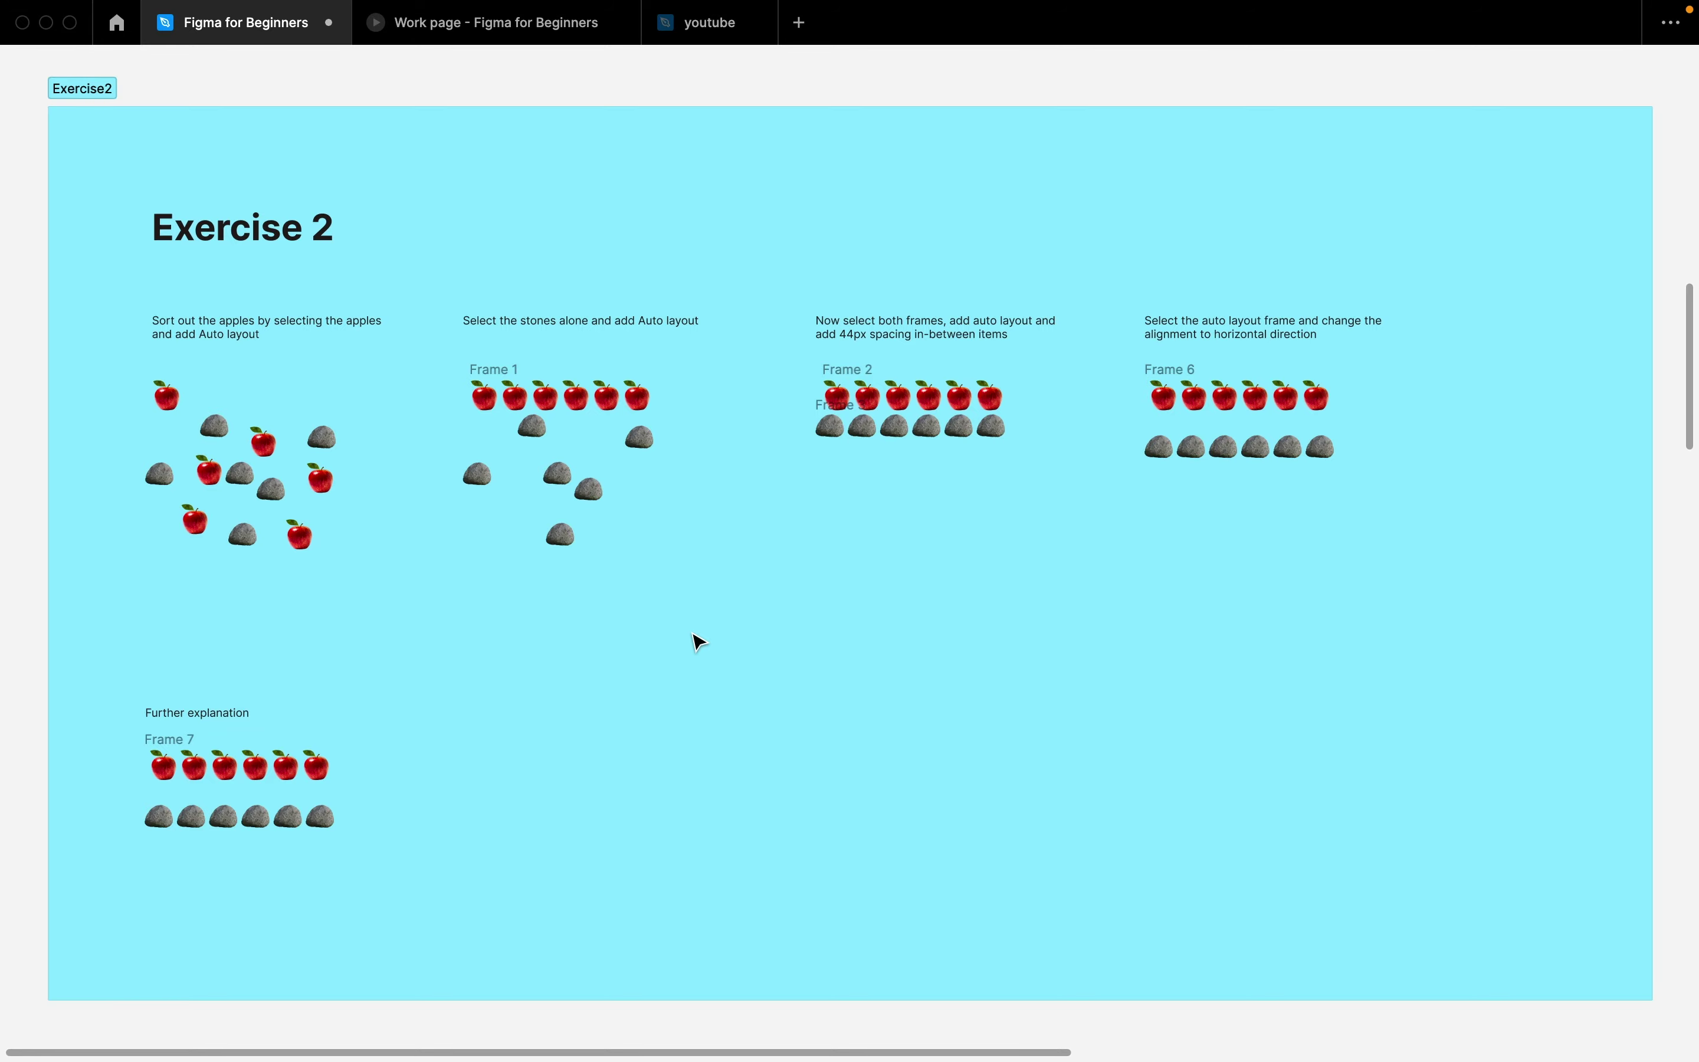
scroll(176, 439, up, 5)
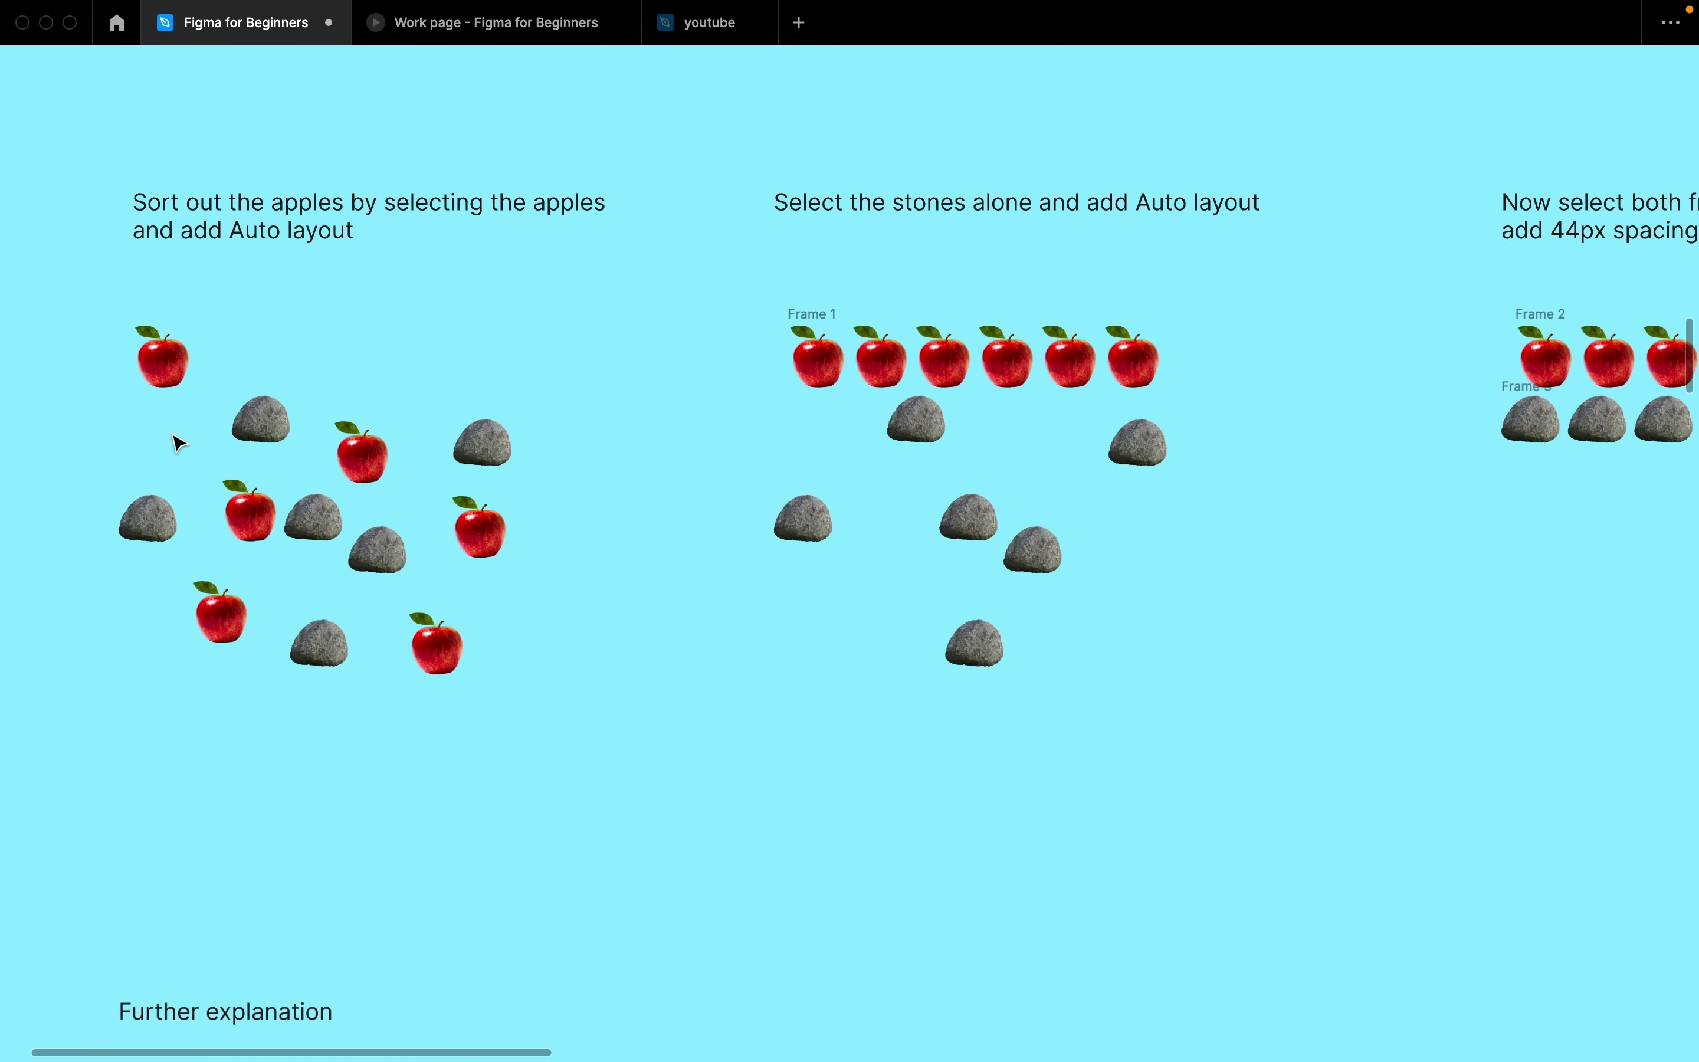
scroll(176, 441, up, 2)
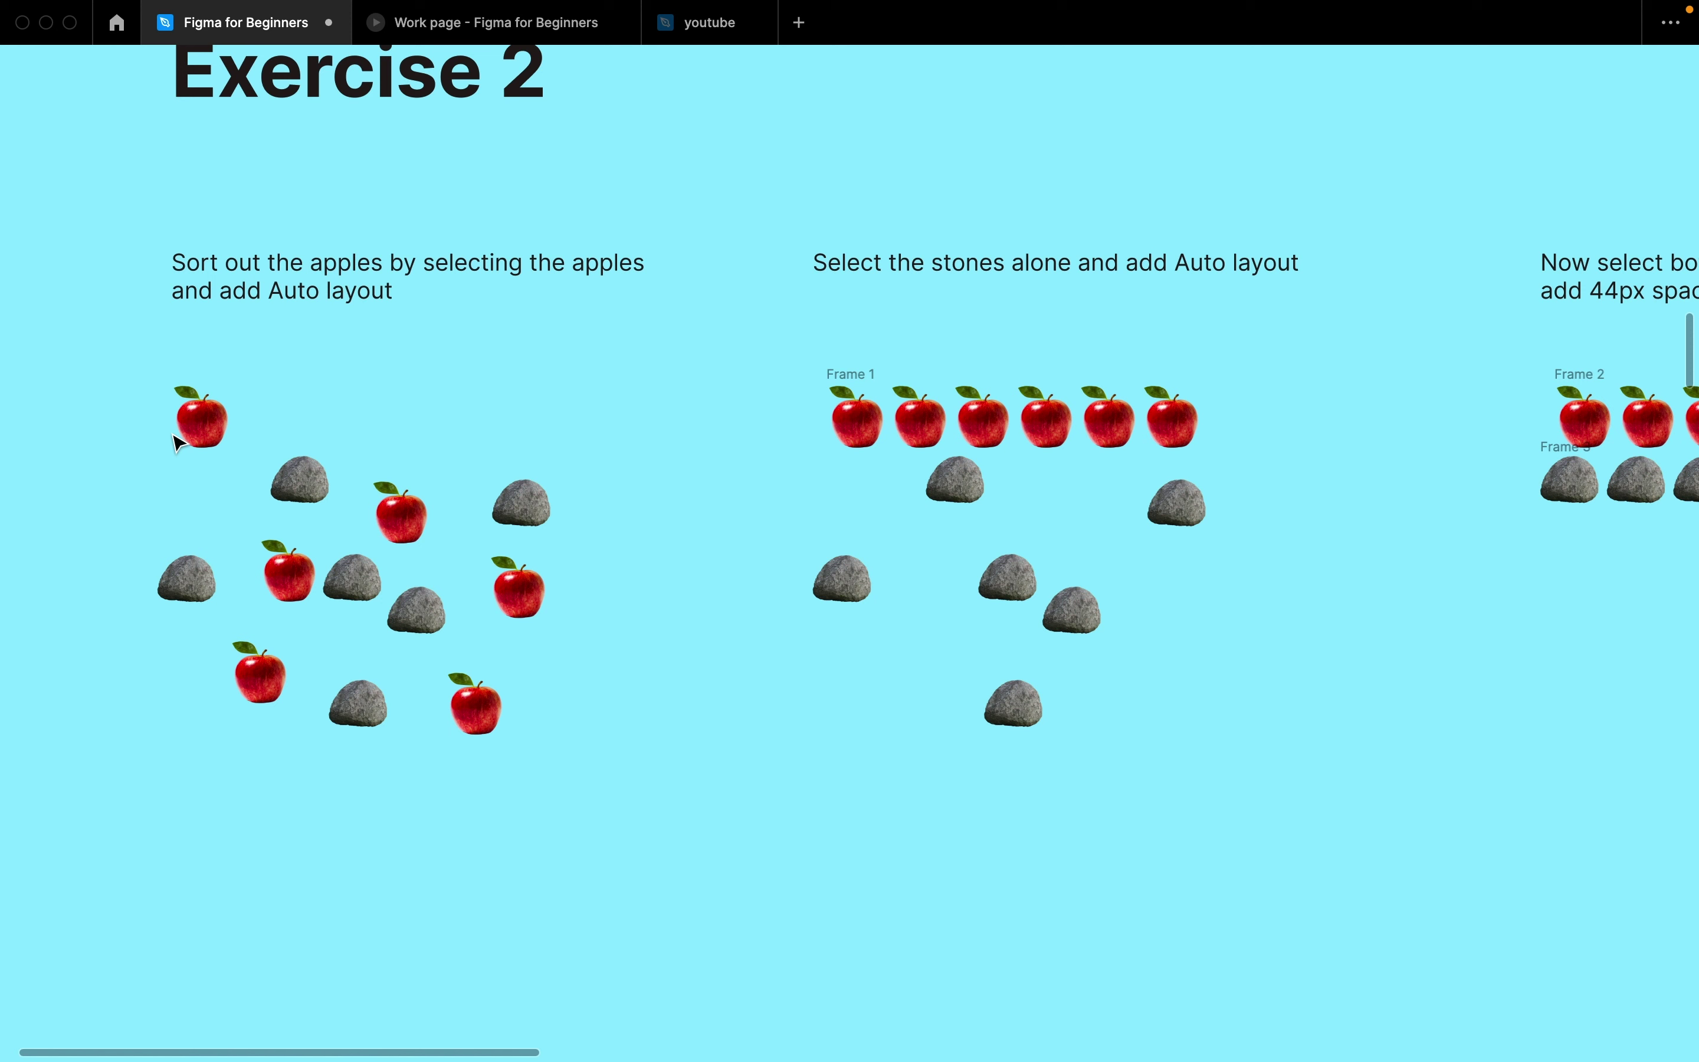
key(super+backslash)
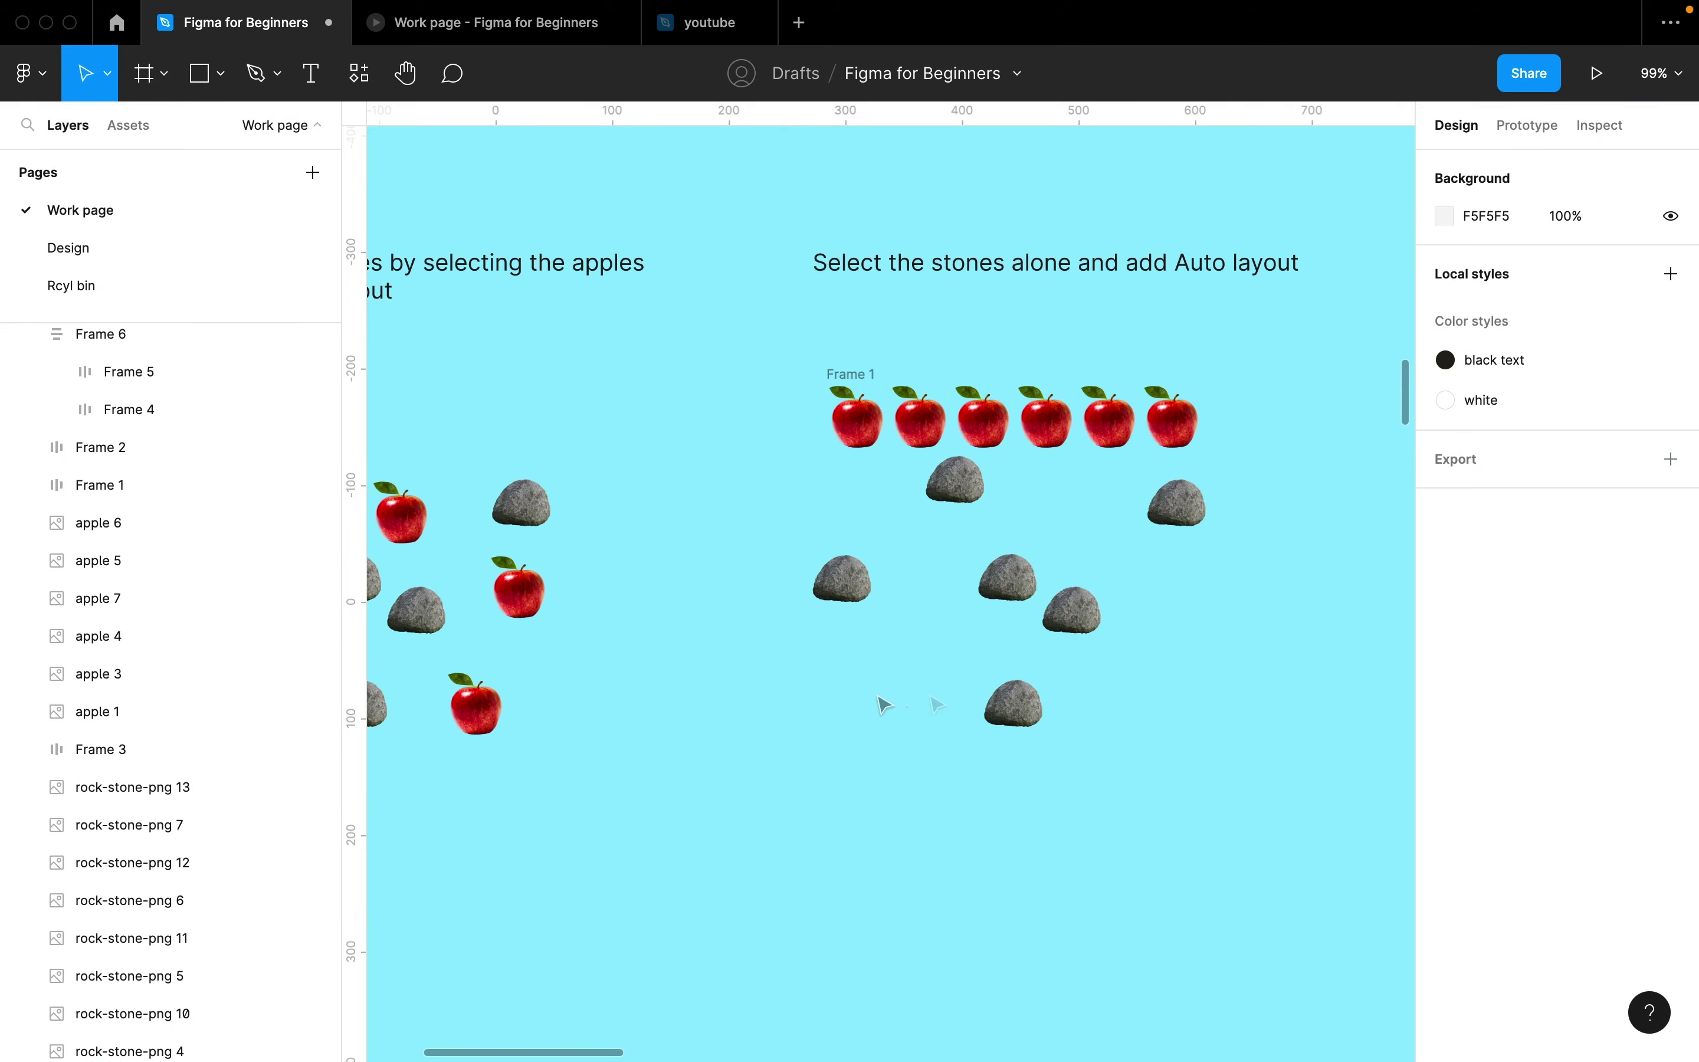
Step: Add auto layout to the six scattered apples in Exercise 2's first task, leaving out the stones
scroll(1003, 704, down, 3)
scroll(1000, 705, down, 2)
click(463, 450)
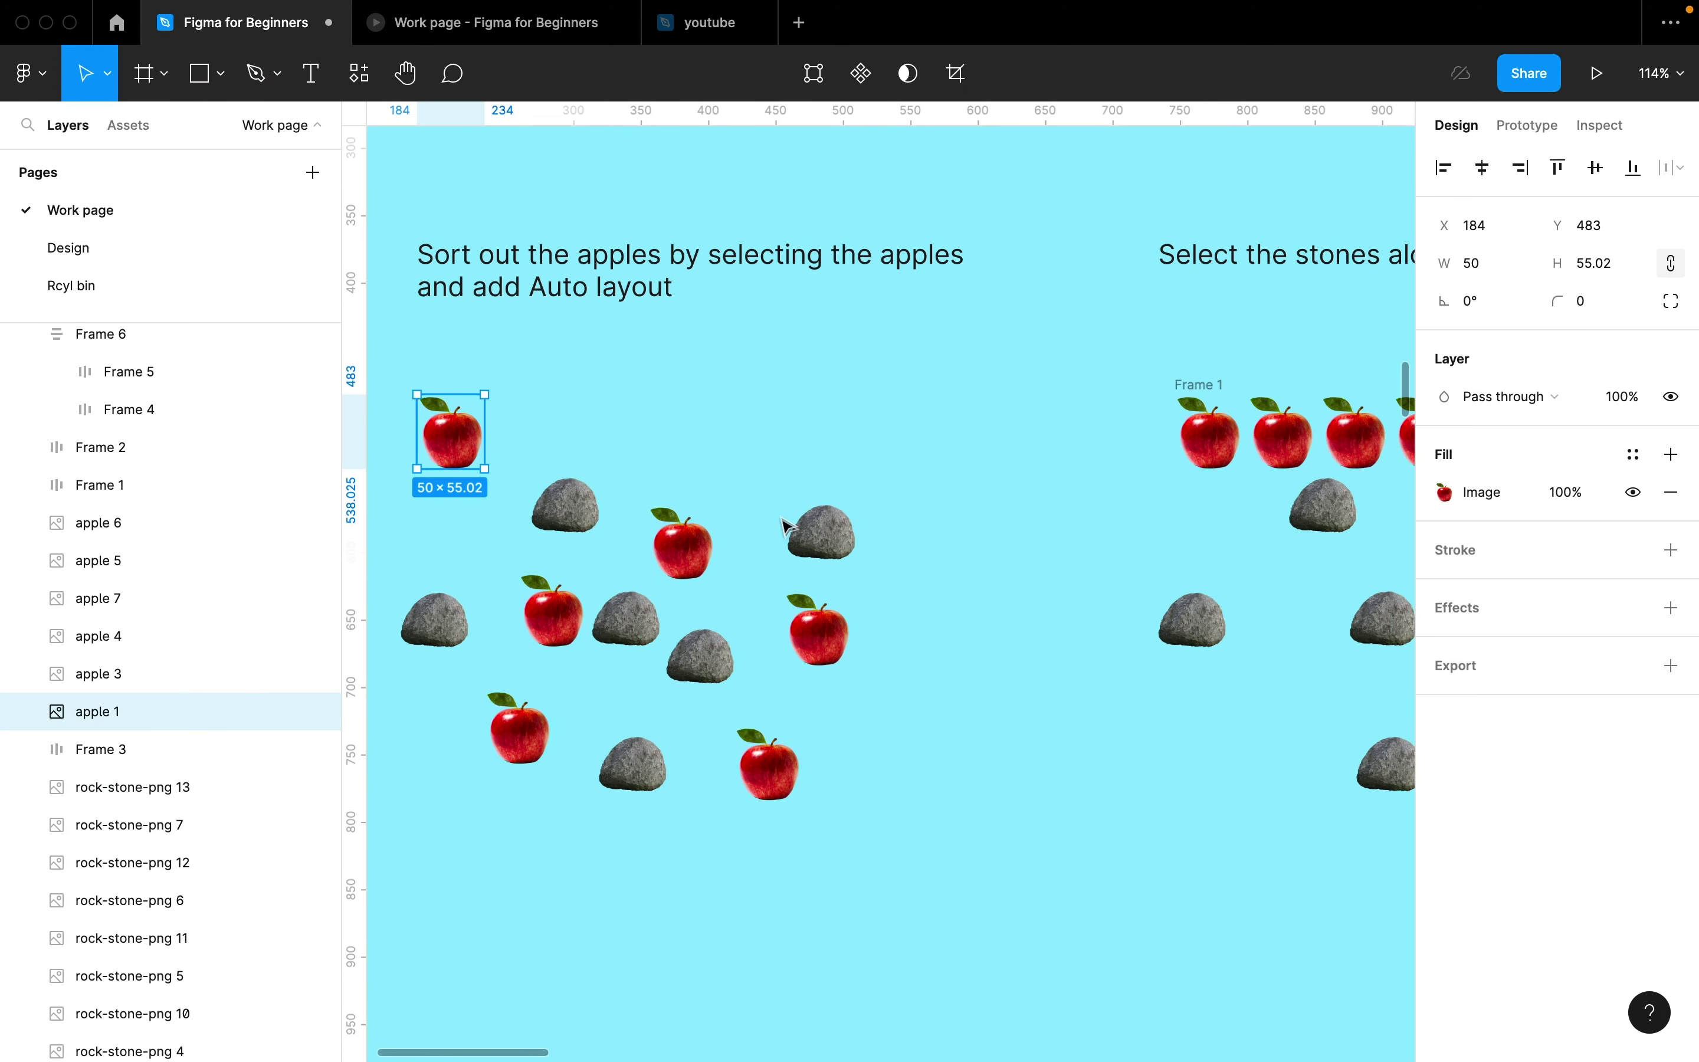
shift+click(681, 542)
shift+click(554, 609)
shift+click(819, 629)
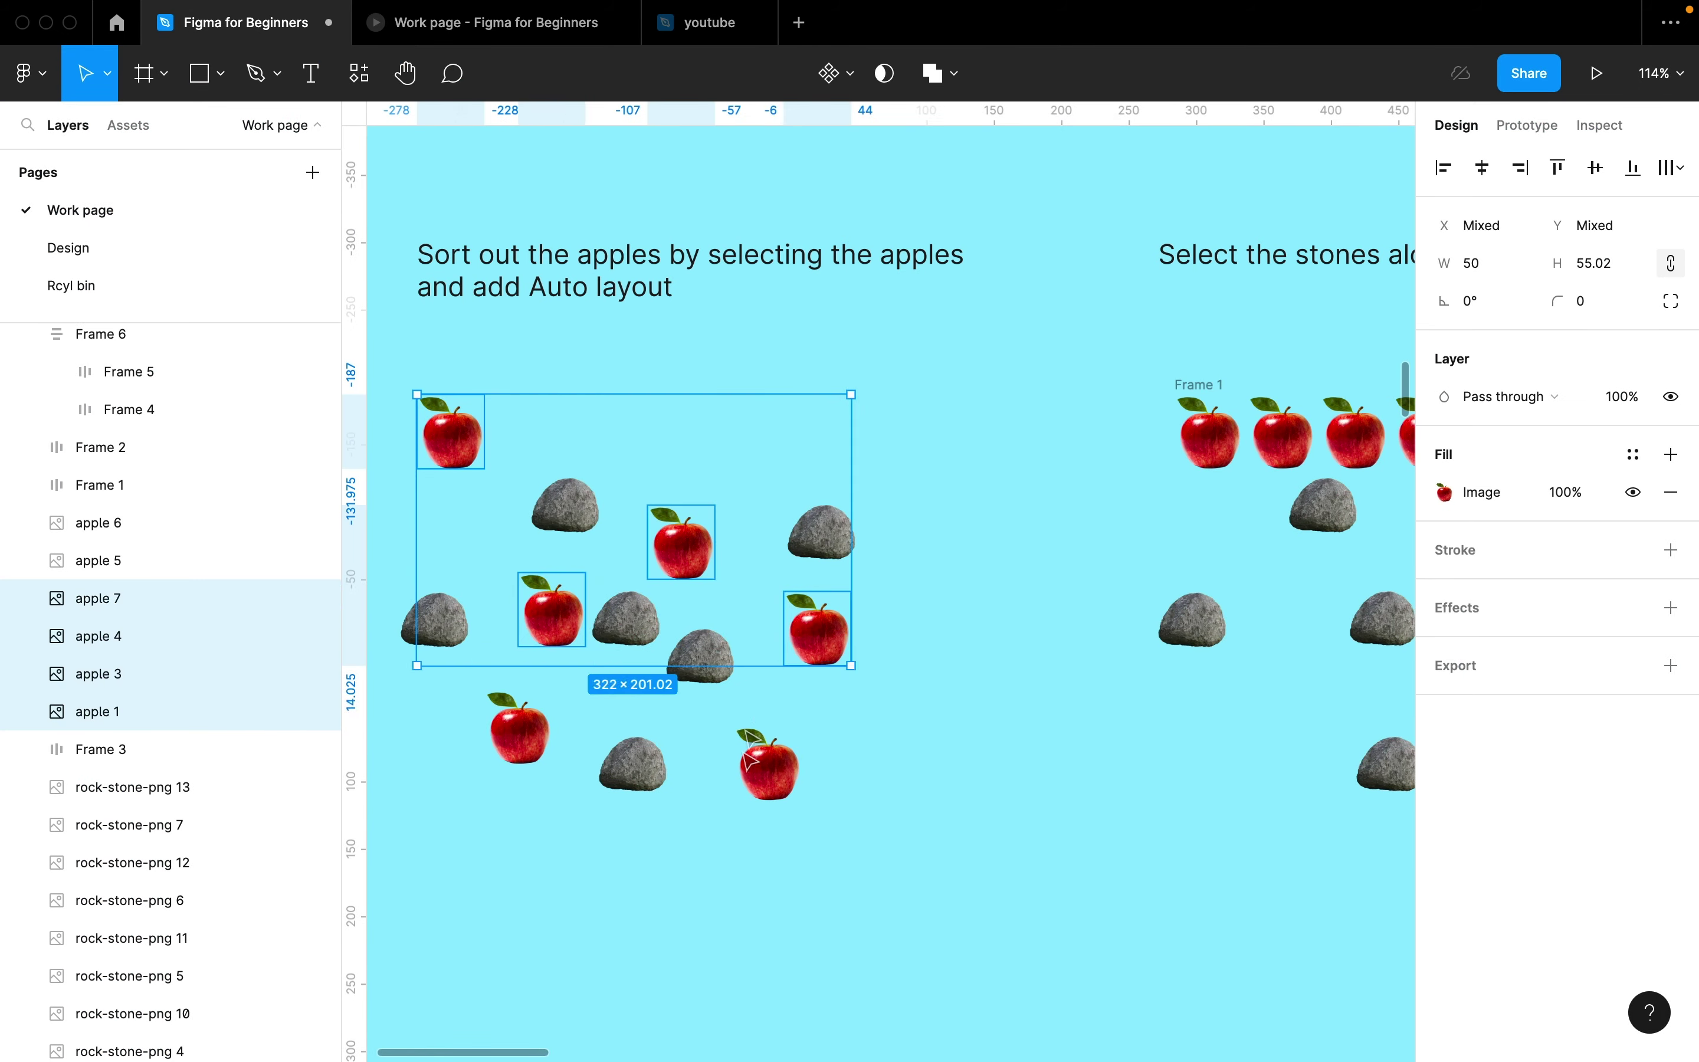
shift+click(769, 764)
shift+click(520, 727)
scroll(1059, 634, up, 3)
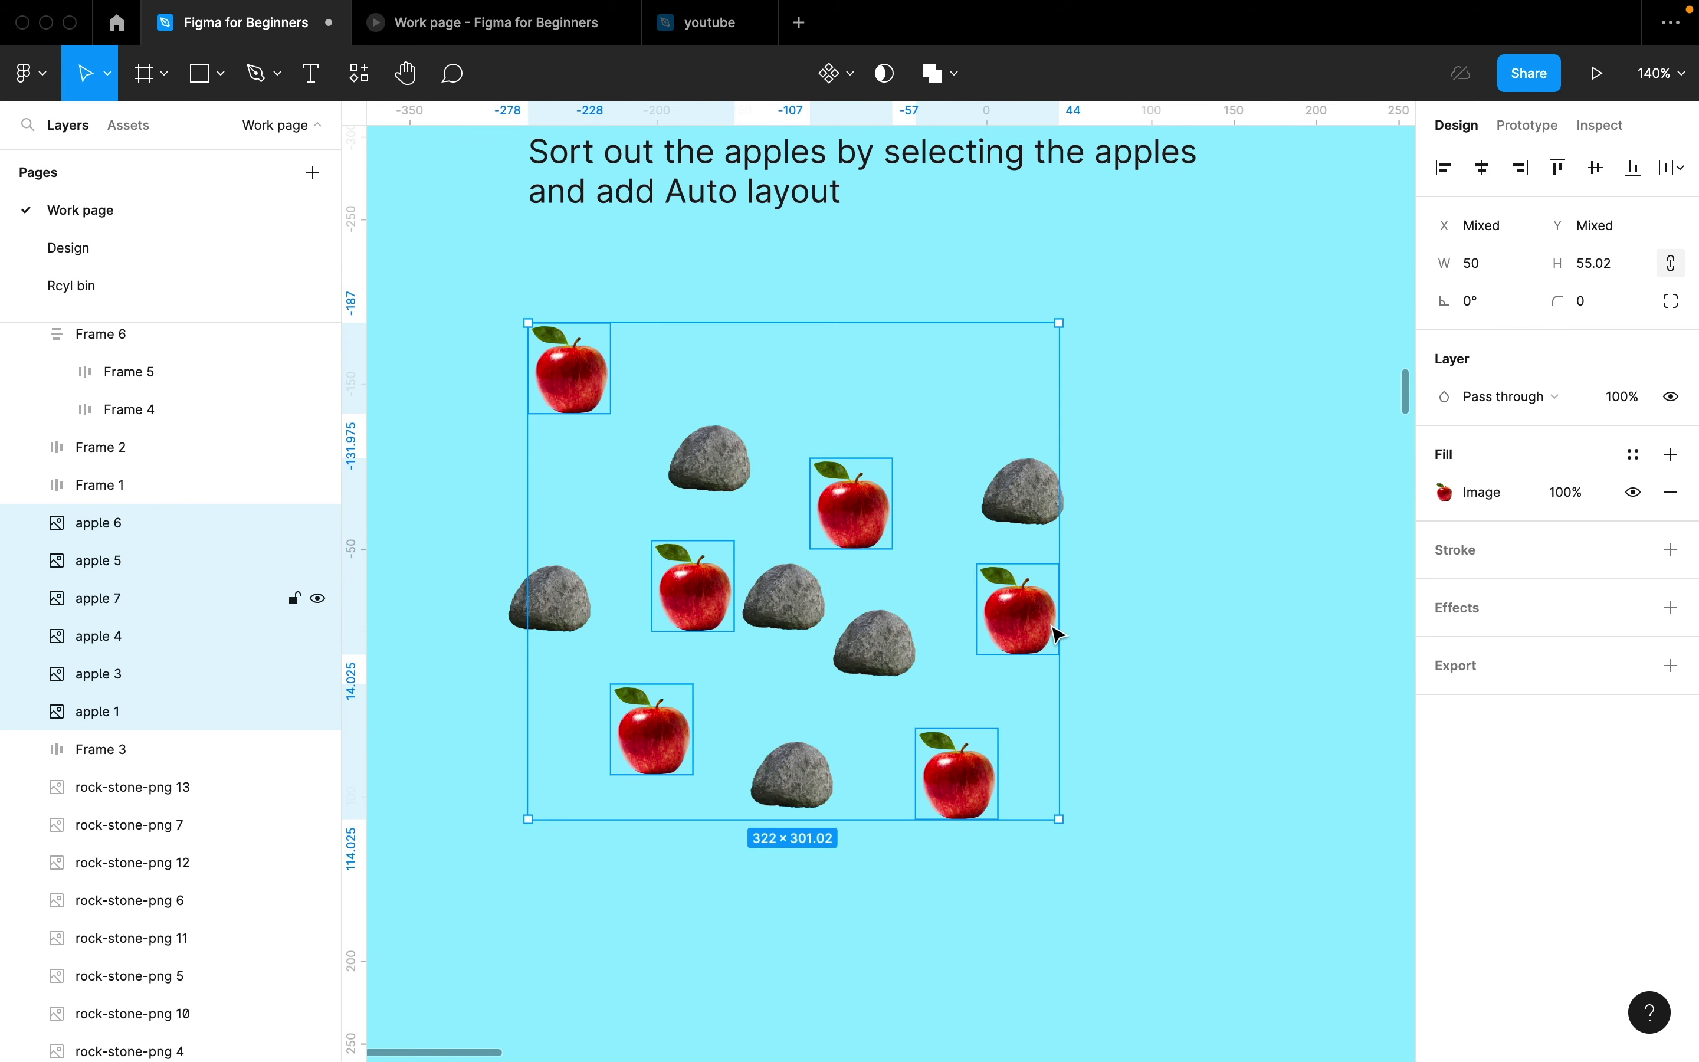
right_click(1059, 634)
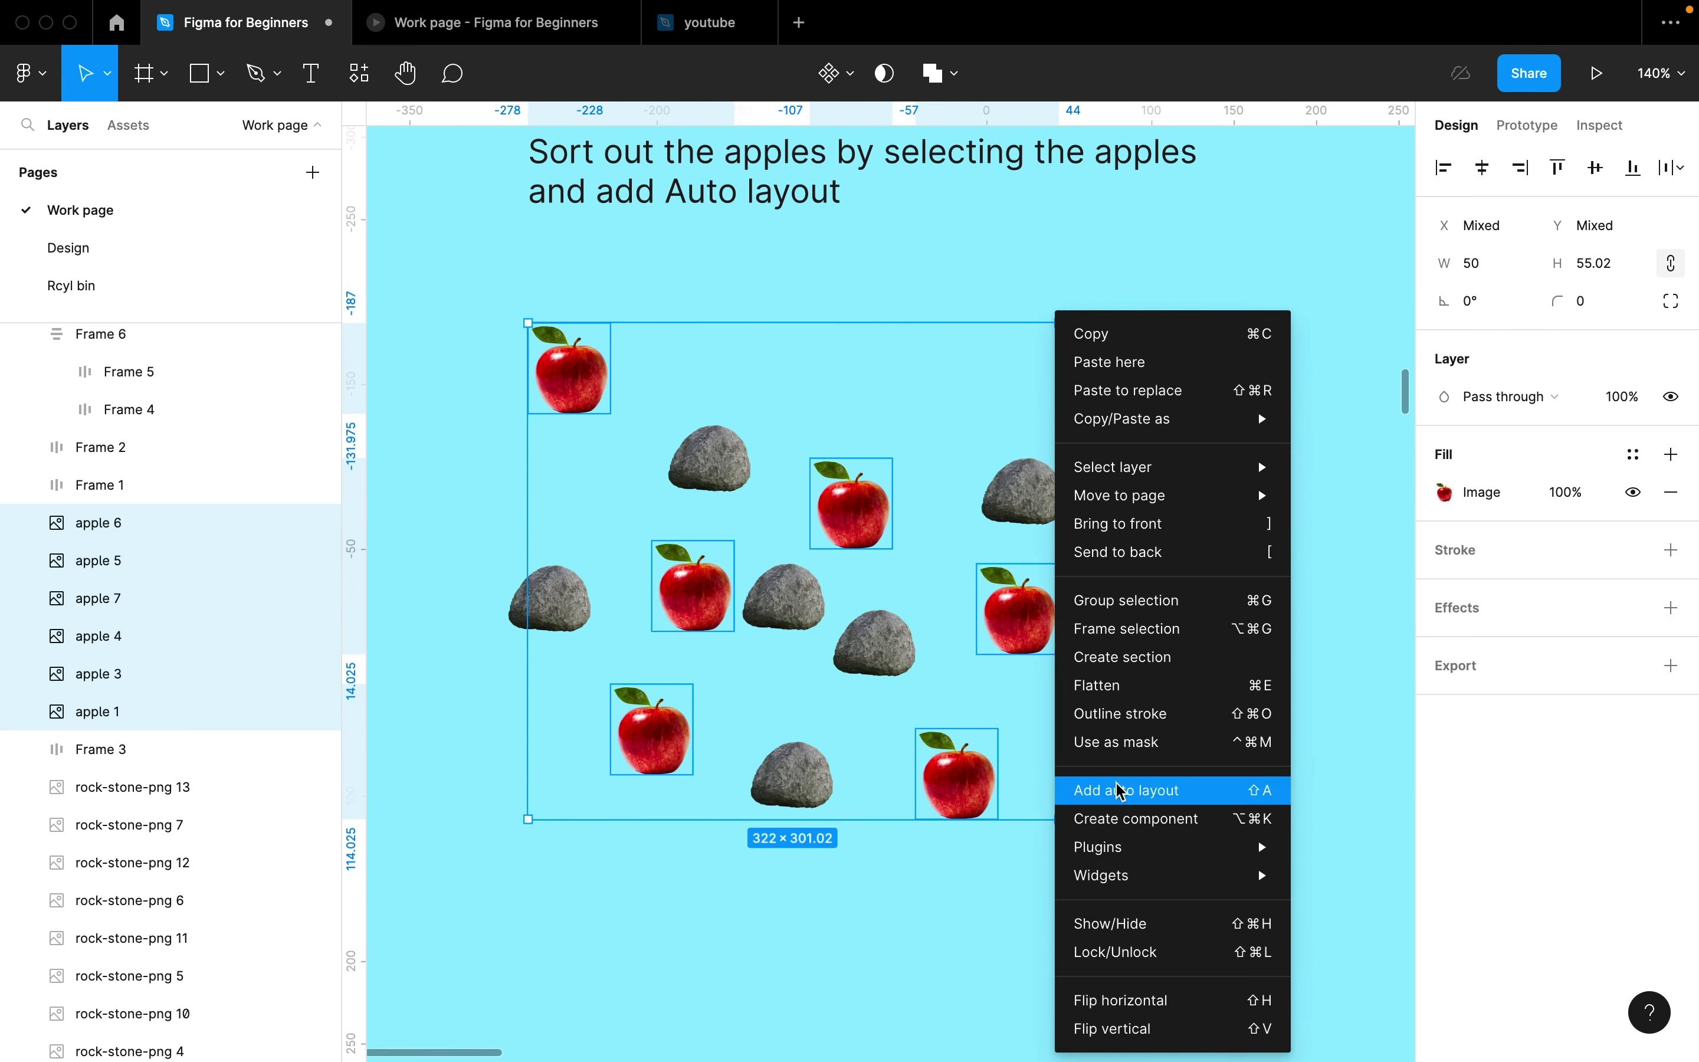
click(1127, 794)
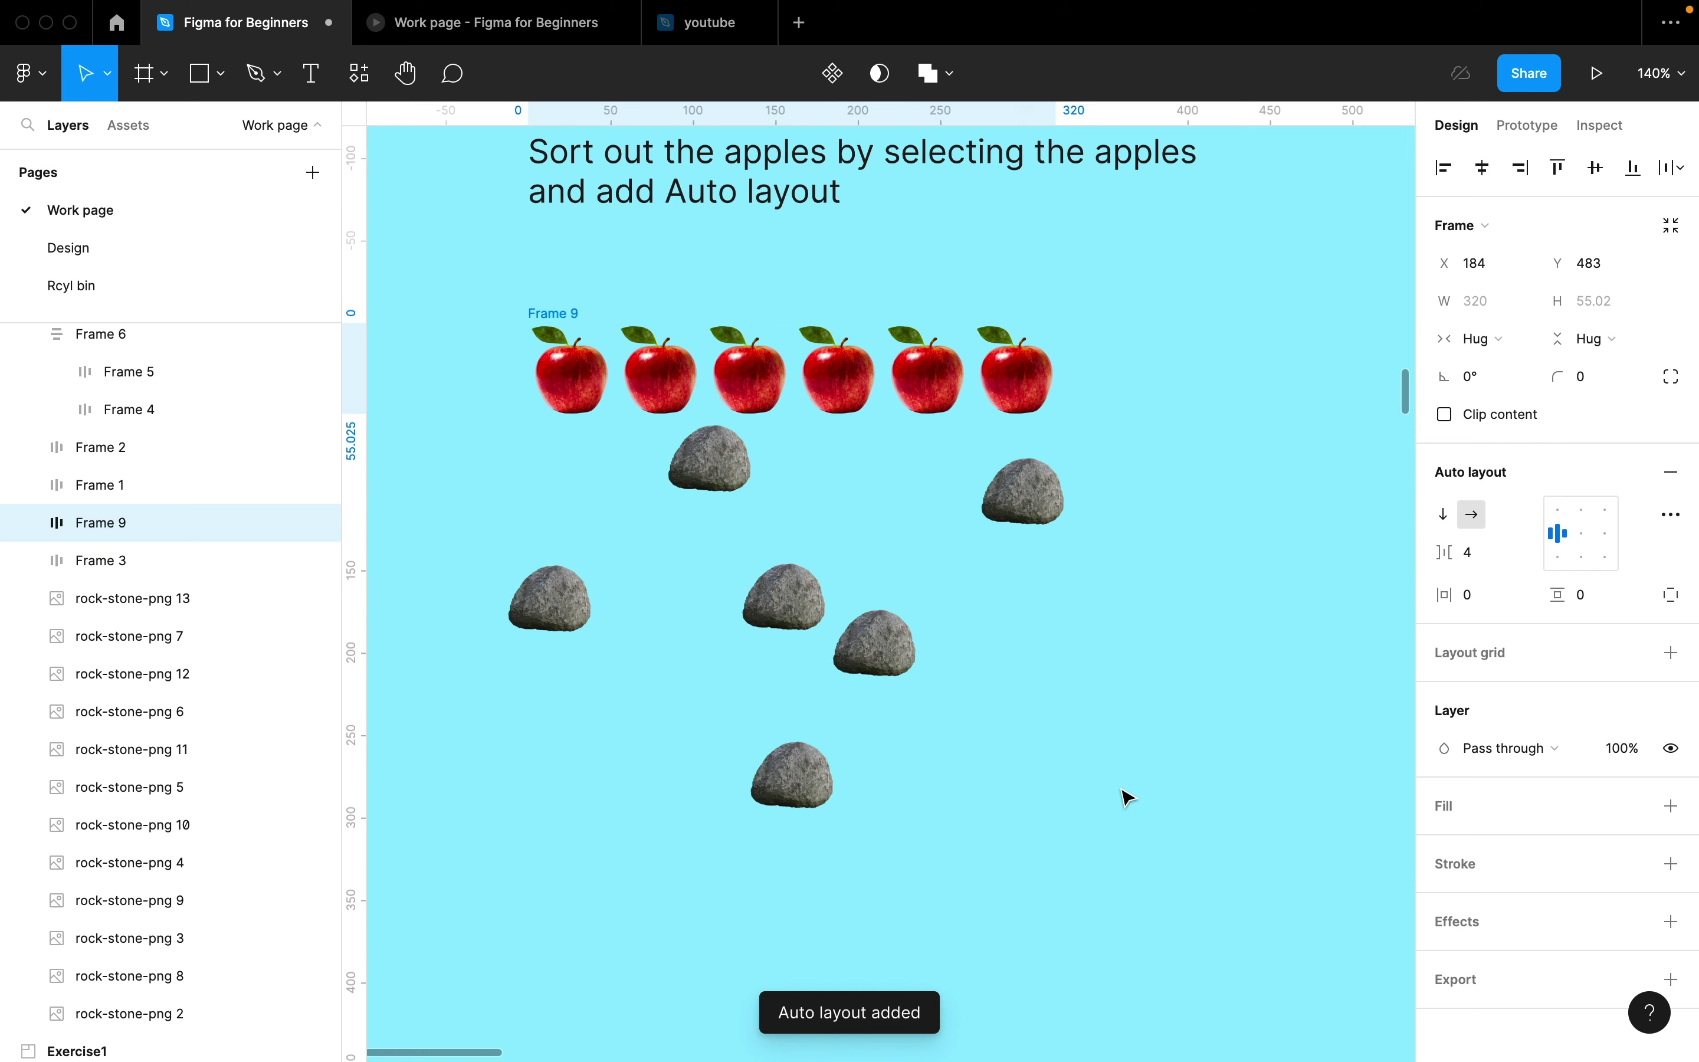
scroll(1127, 798, up, 2)
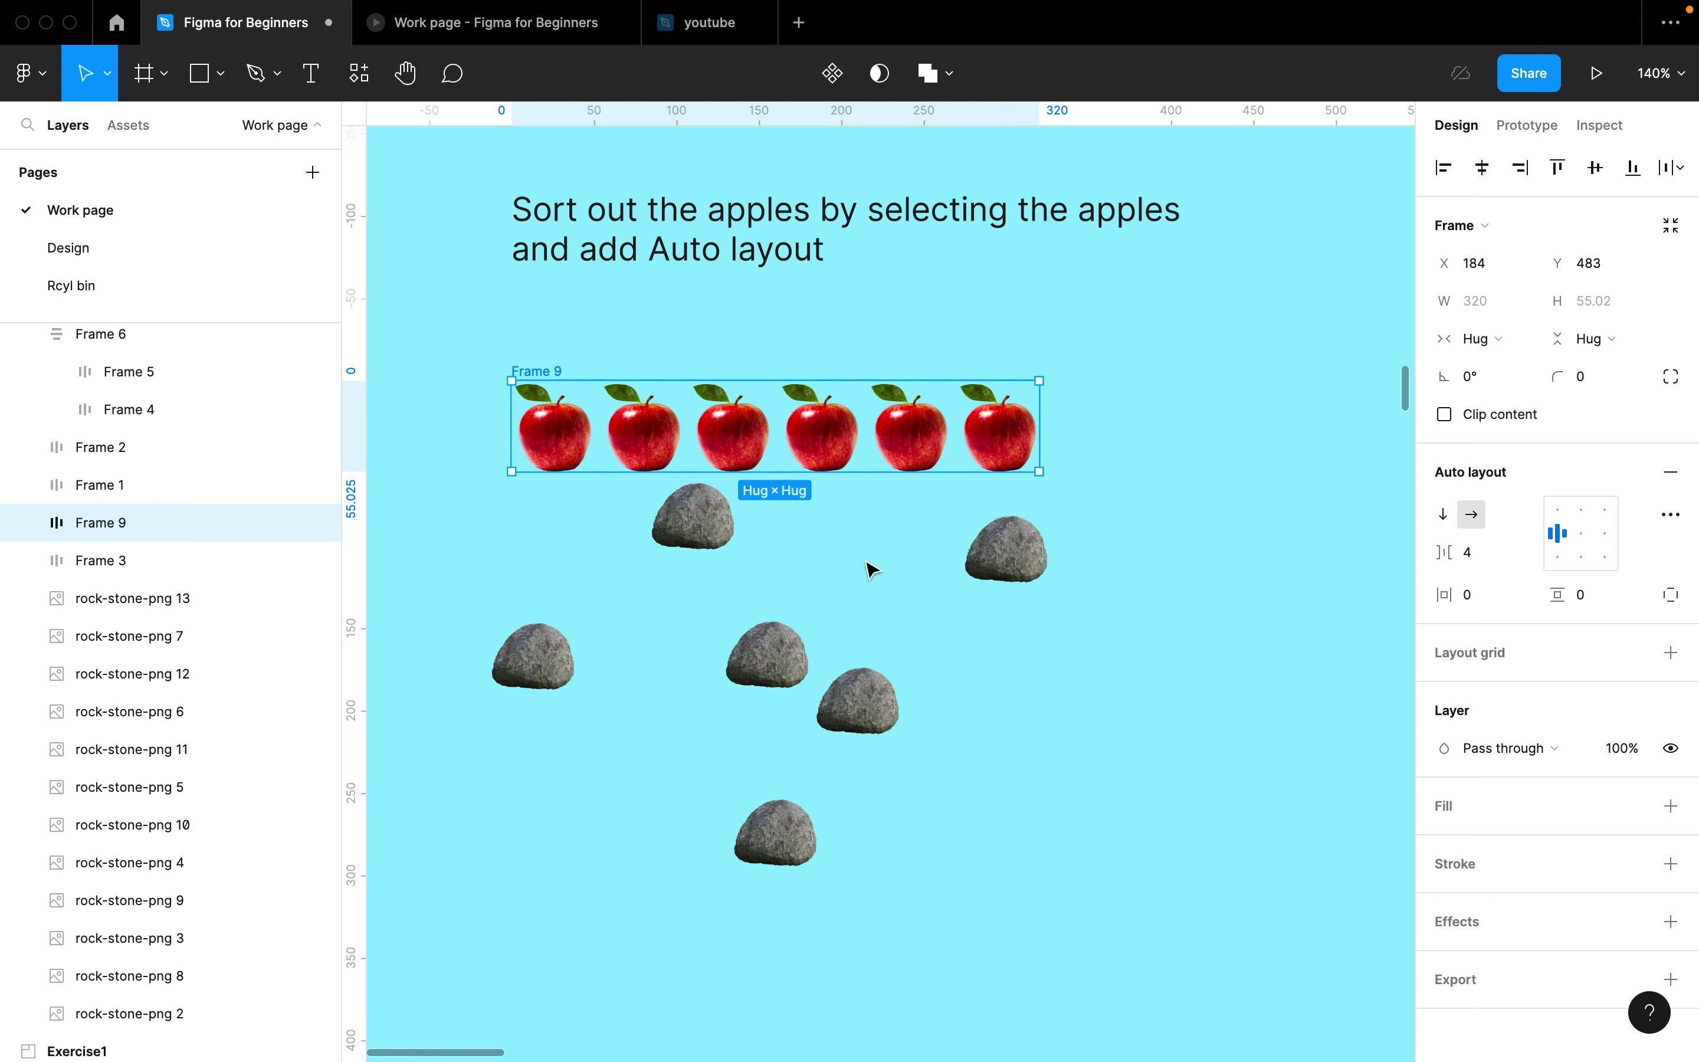
Step: Add auto layout to the six loose stones below the apple row in Exercise 2's second task
scroll(870, 569, right, 10)
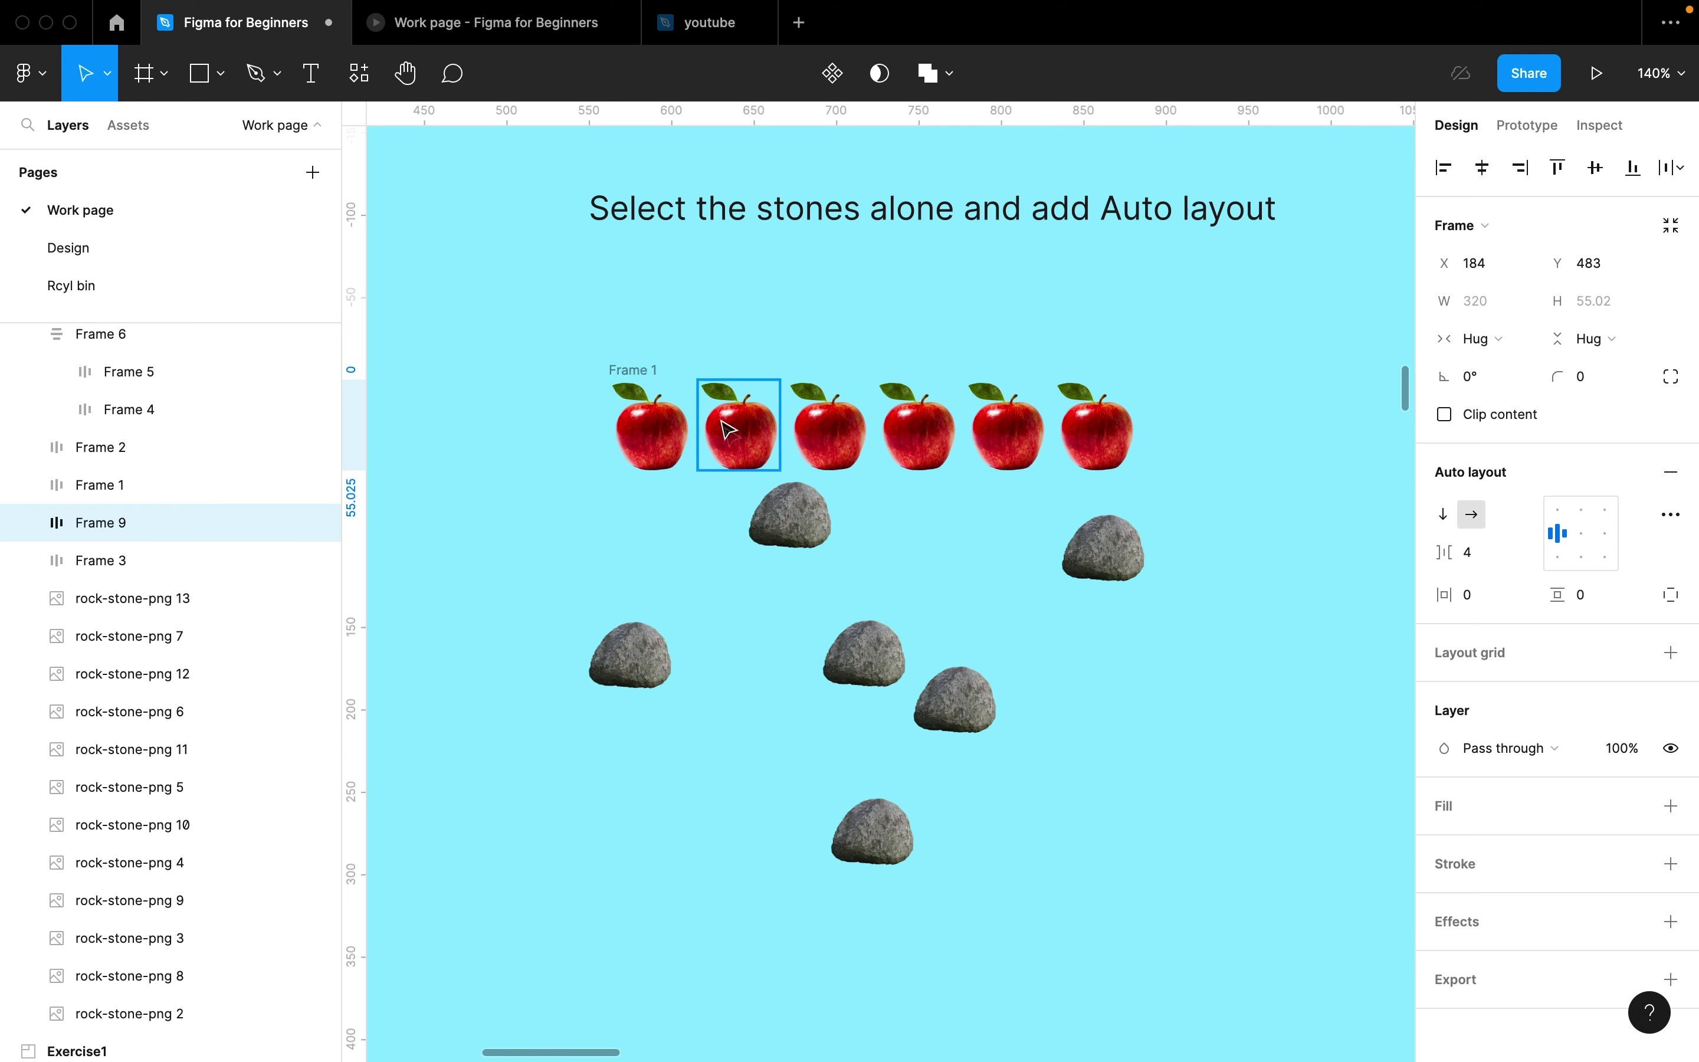
click(806, 525)
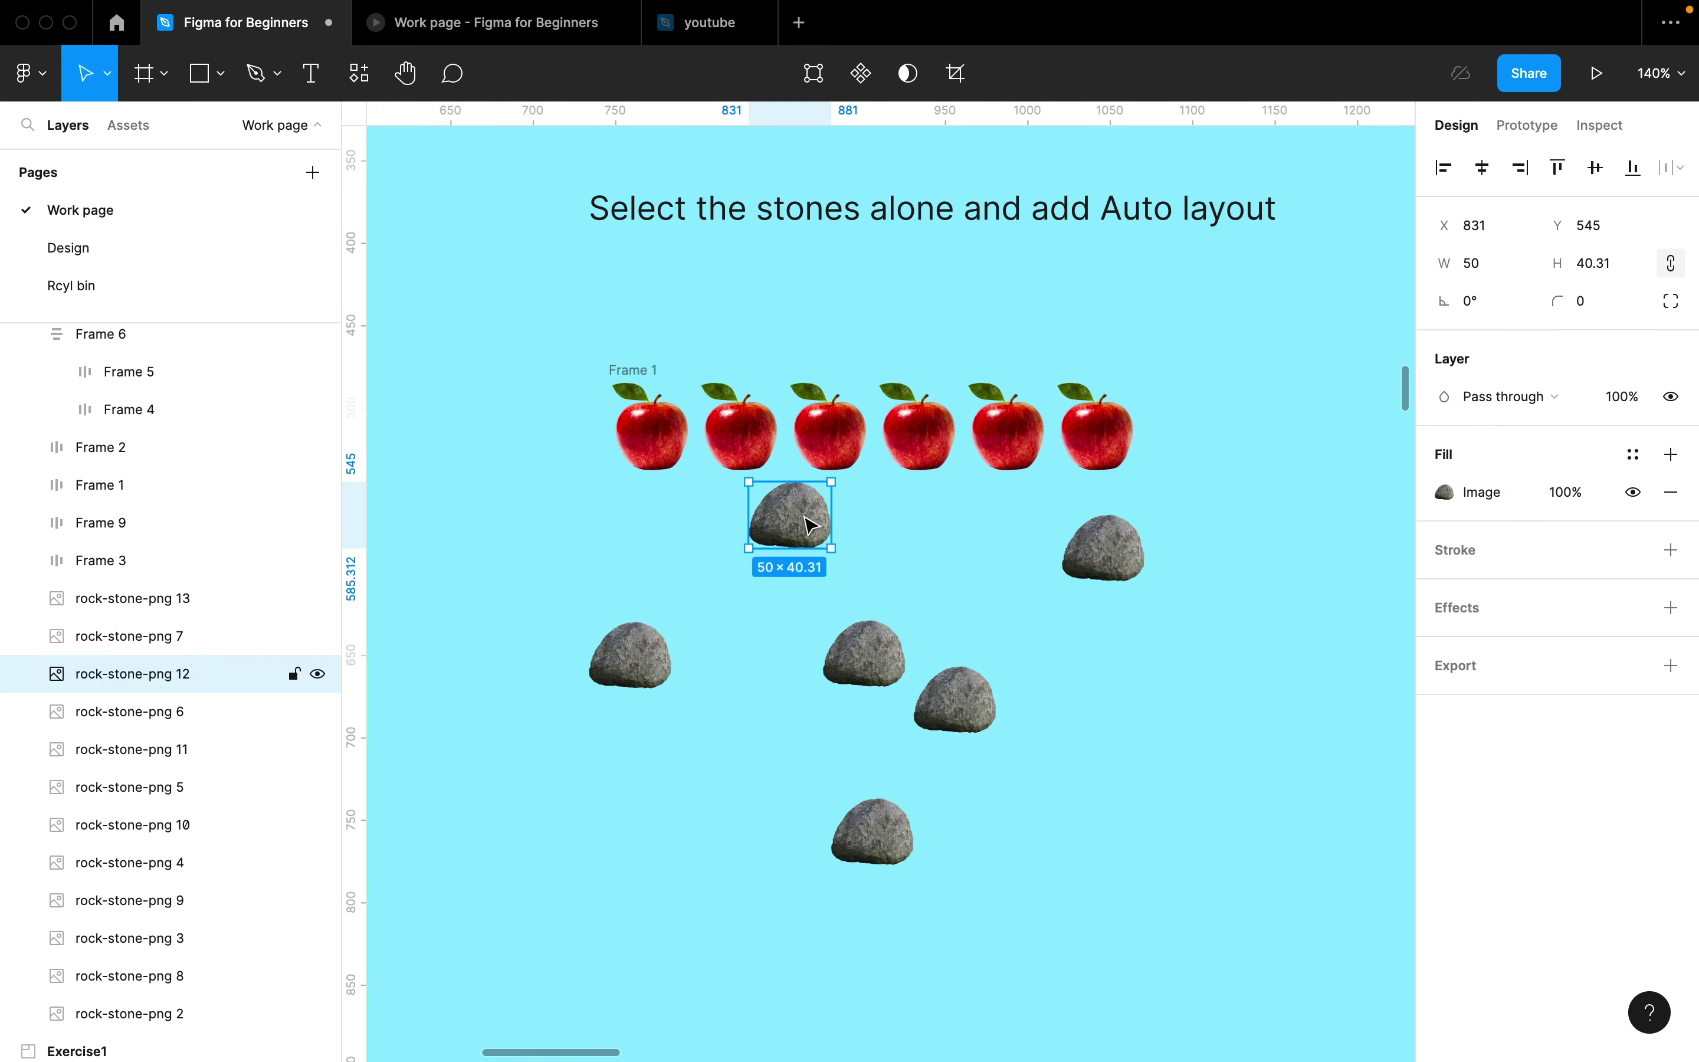
shift+click(1115, 562)
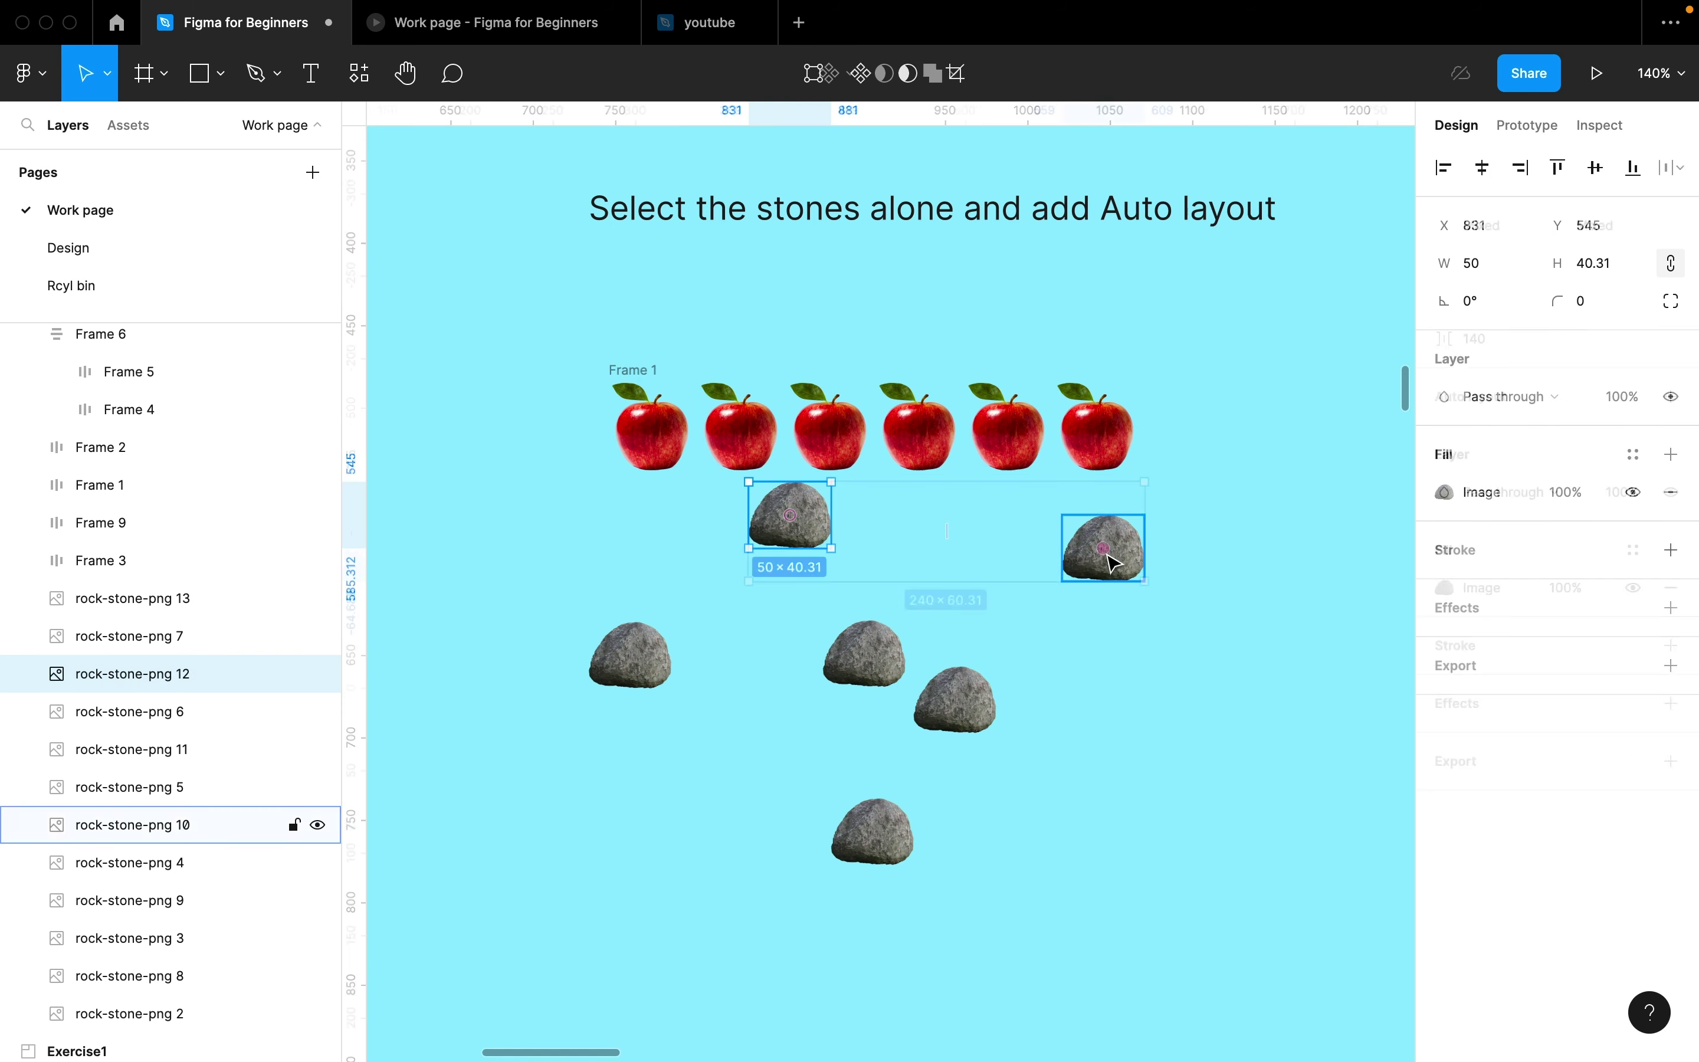
shift+click(638, 630)
shift+click(858, 653)
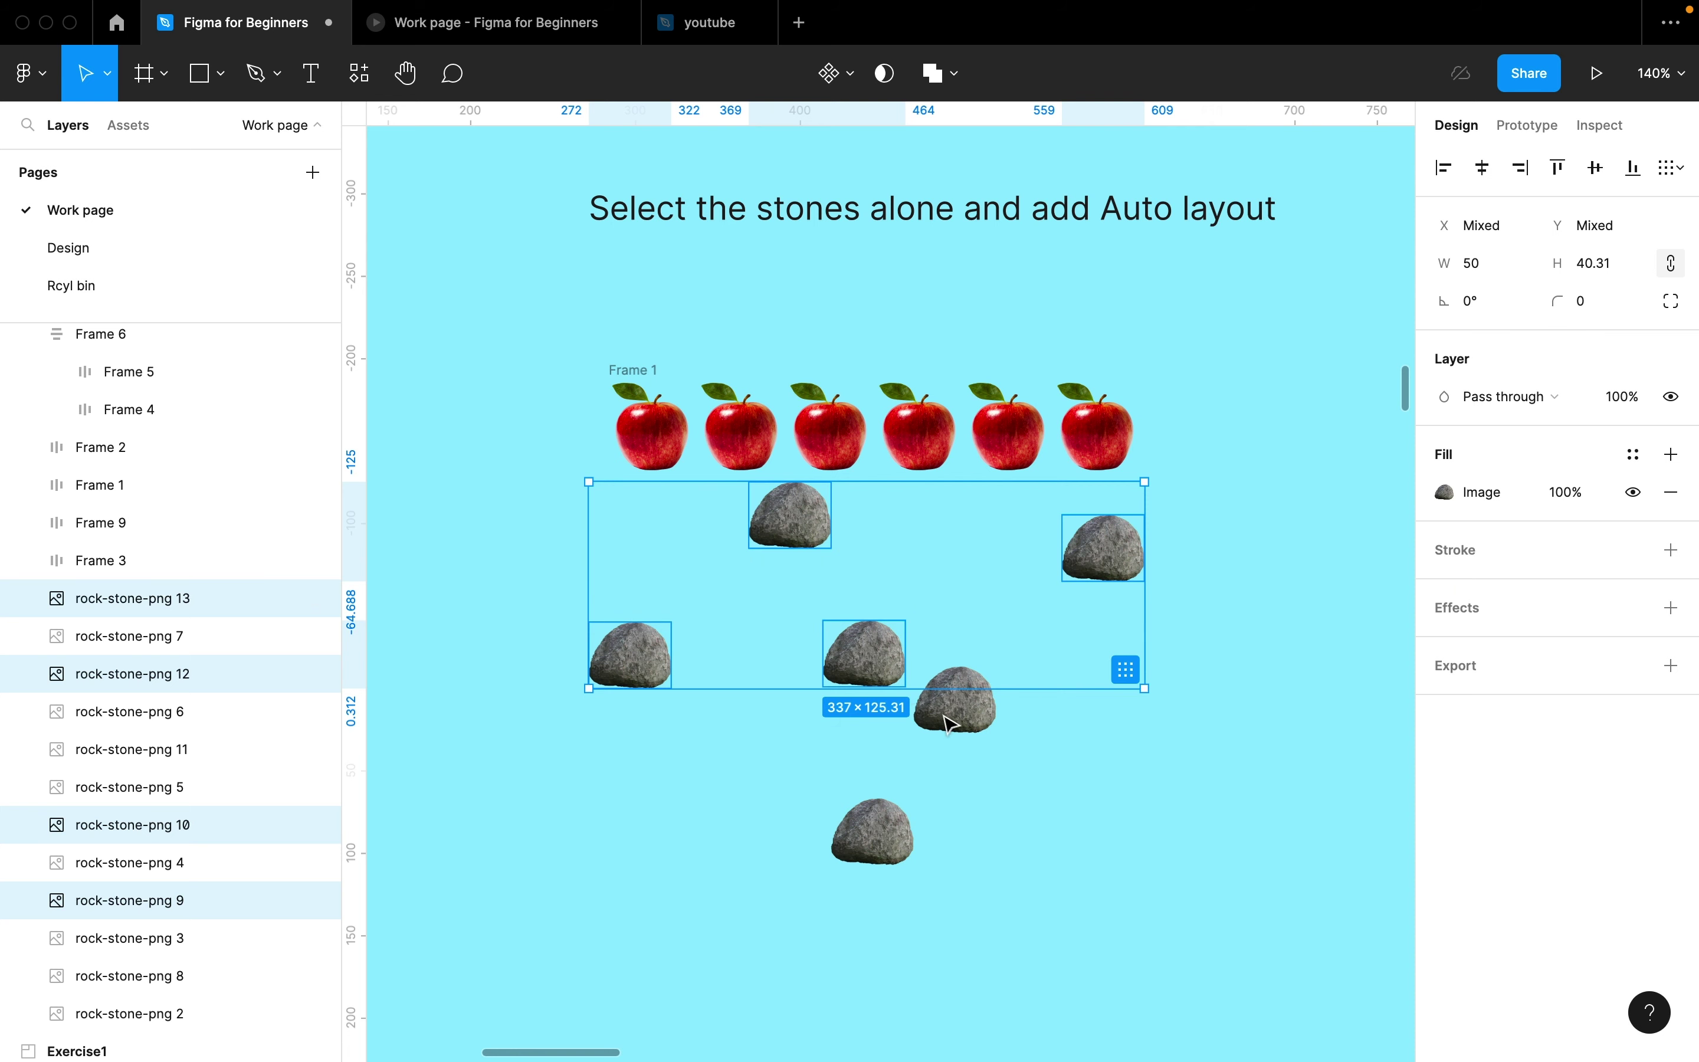
shift+click(950, 697)
shift+click(878, 829)
shift+click(878, 829)
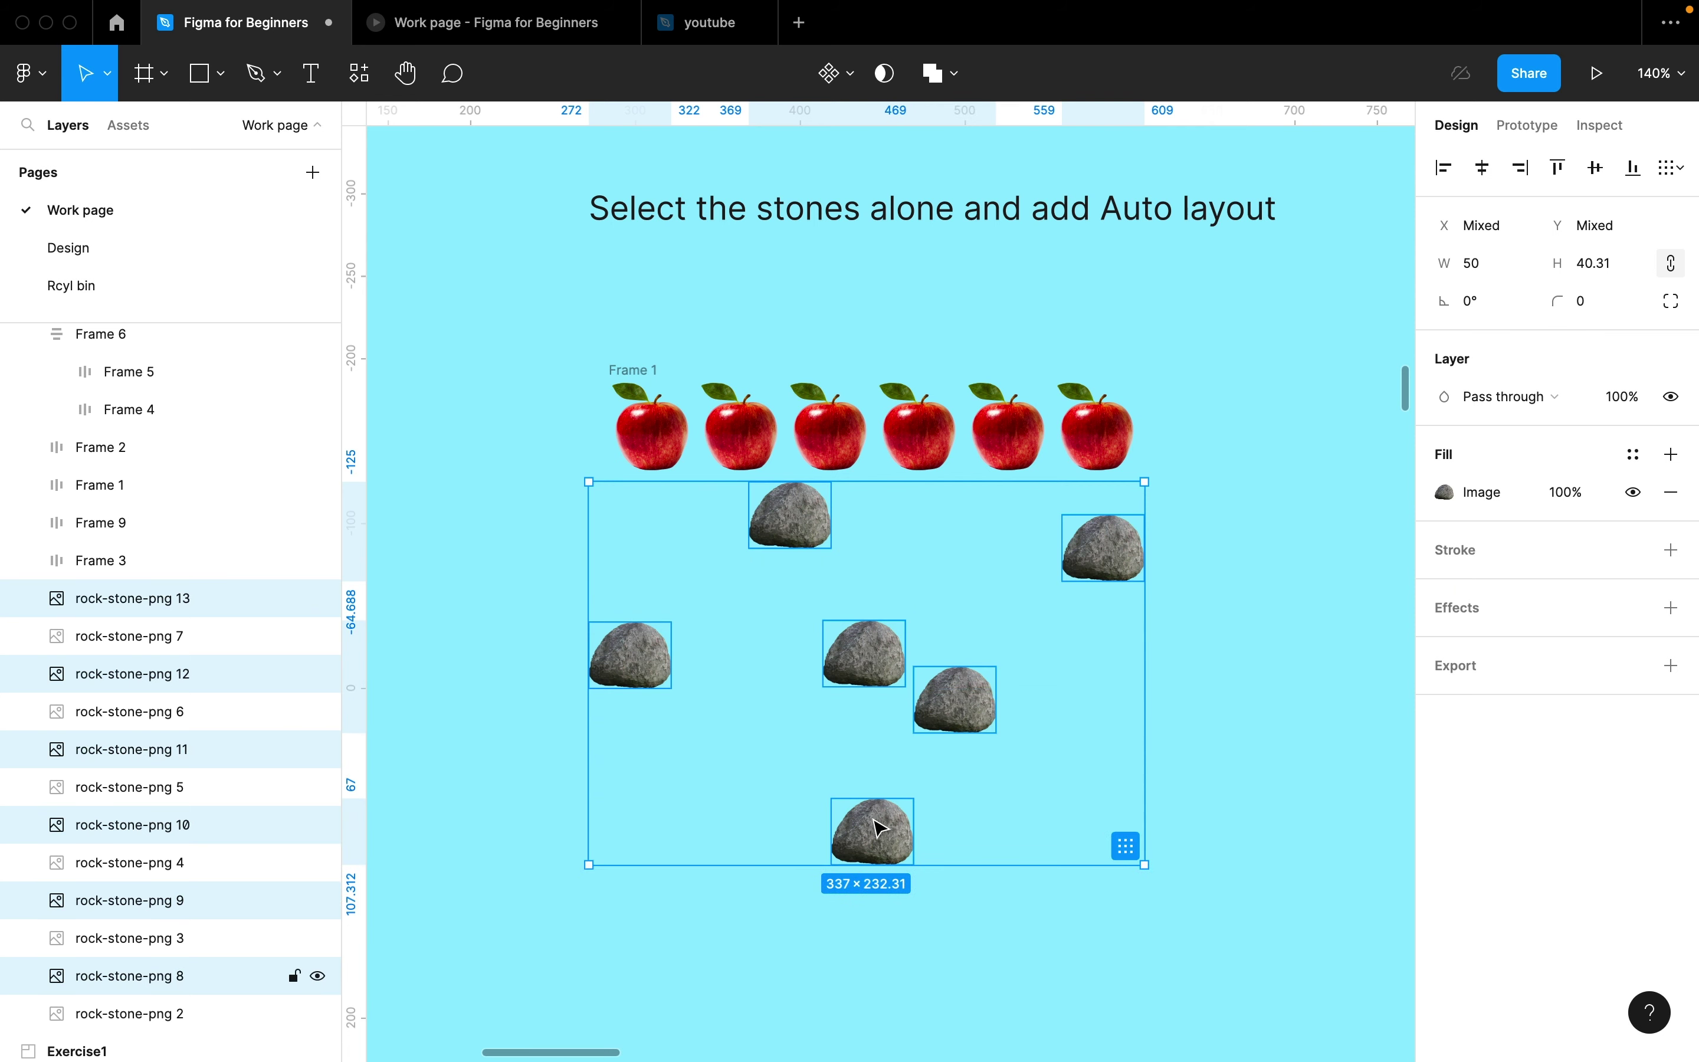
key(shift+a)
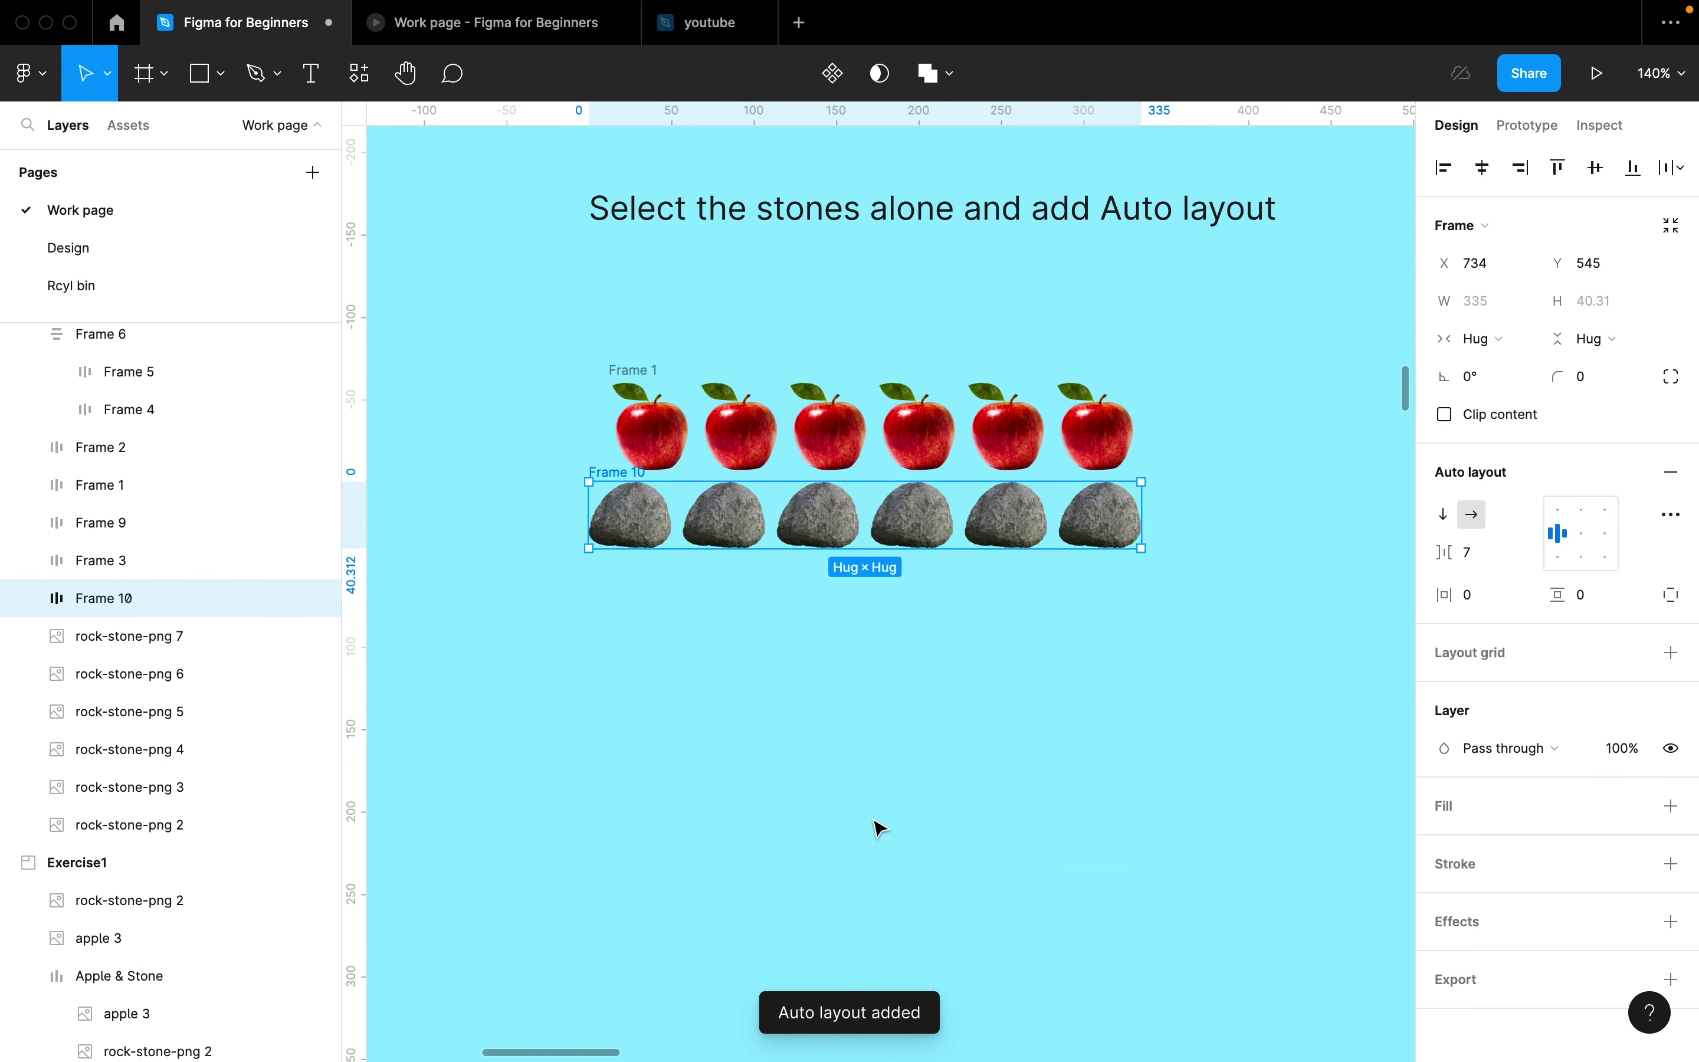
Step: Combine the apple and stone frames of Exercise 2's third task in one auto layout frame
scroll(879, 829, right, 10)
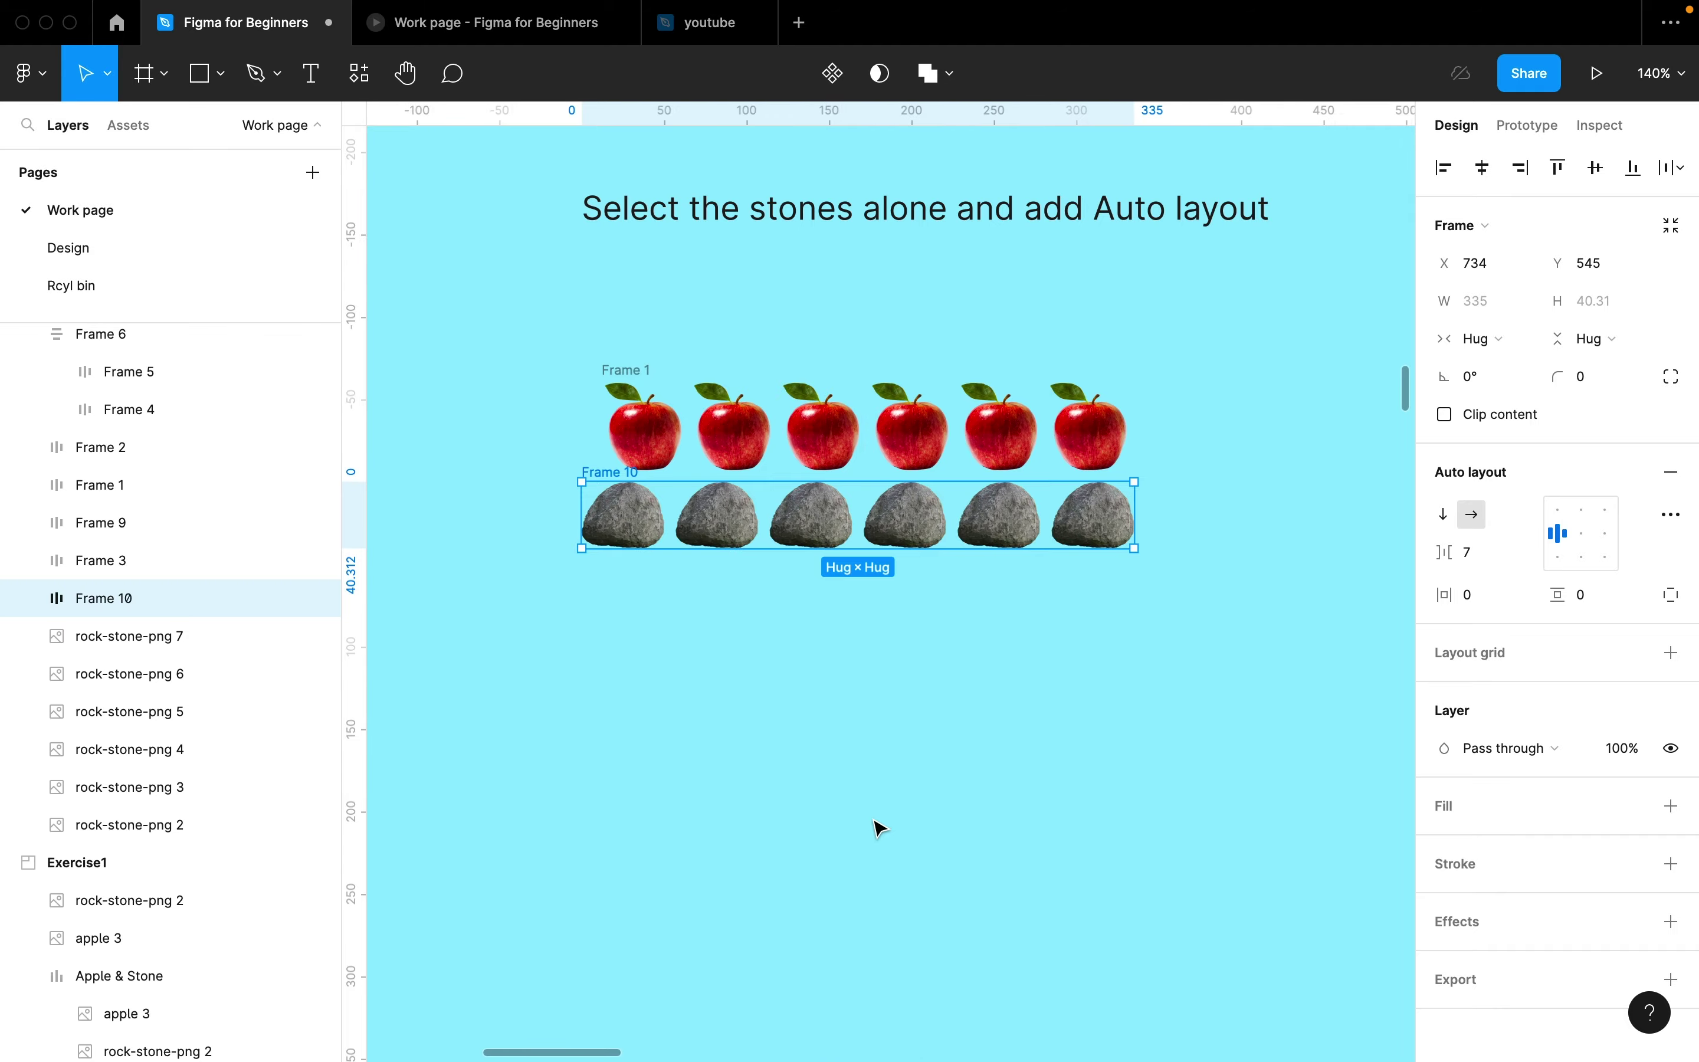
scroll(879, 829, right, 6)
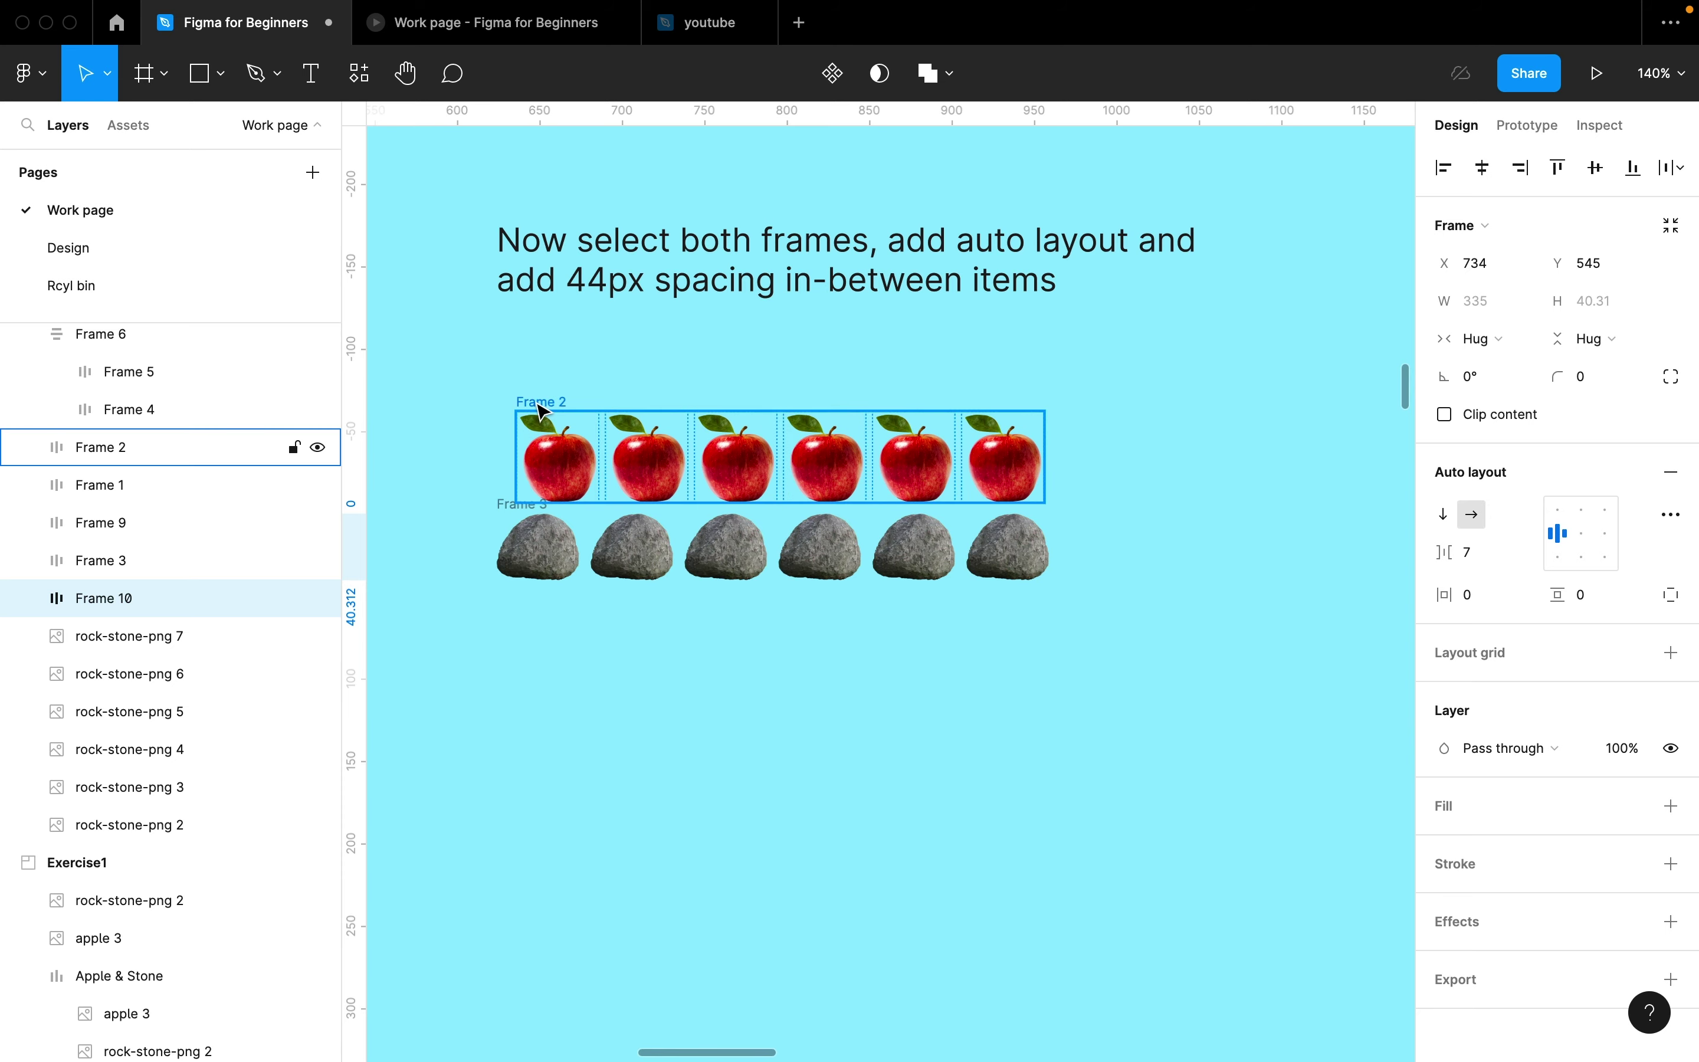
click(556, 407)
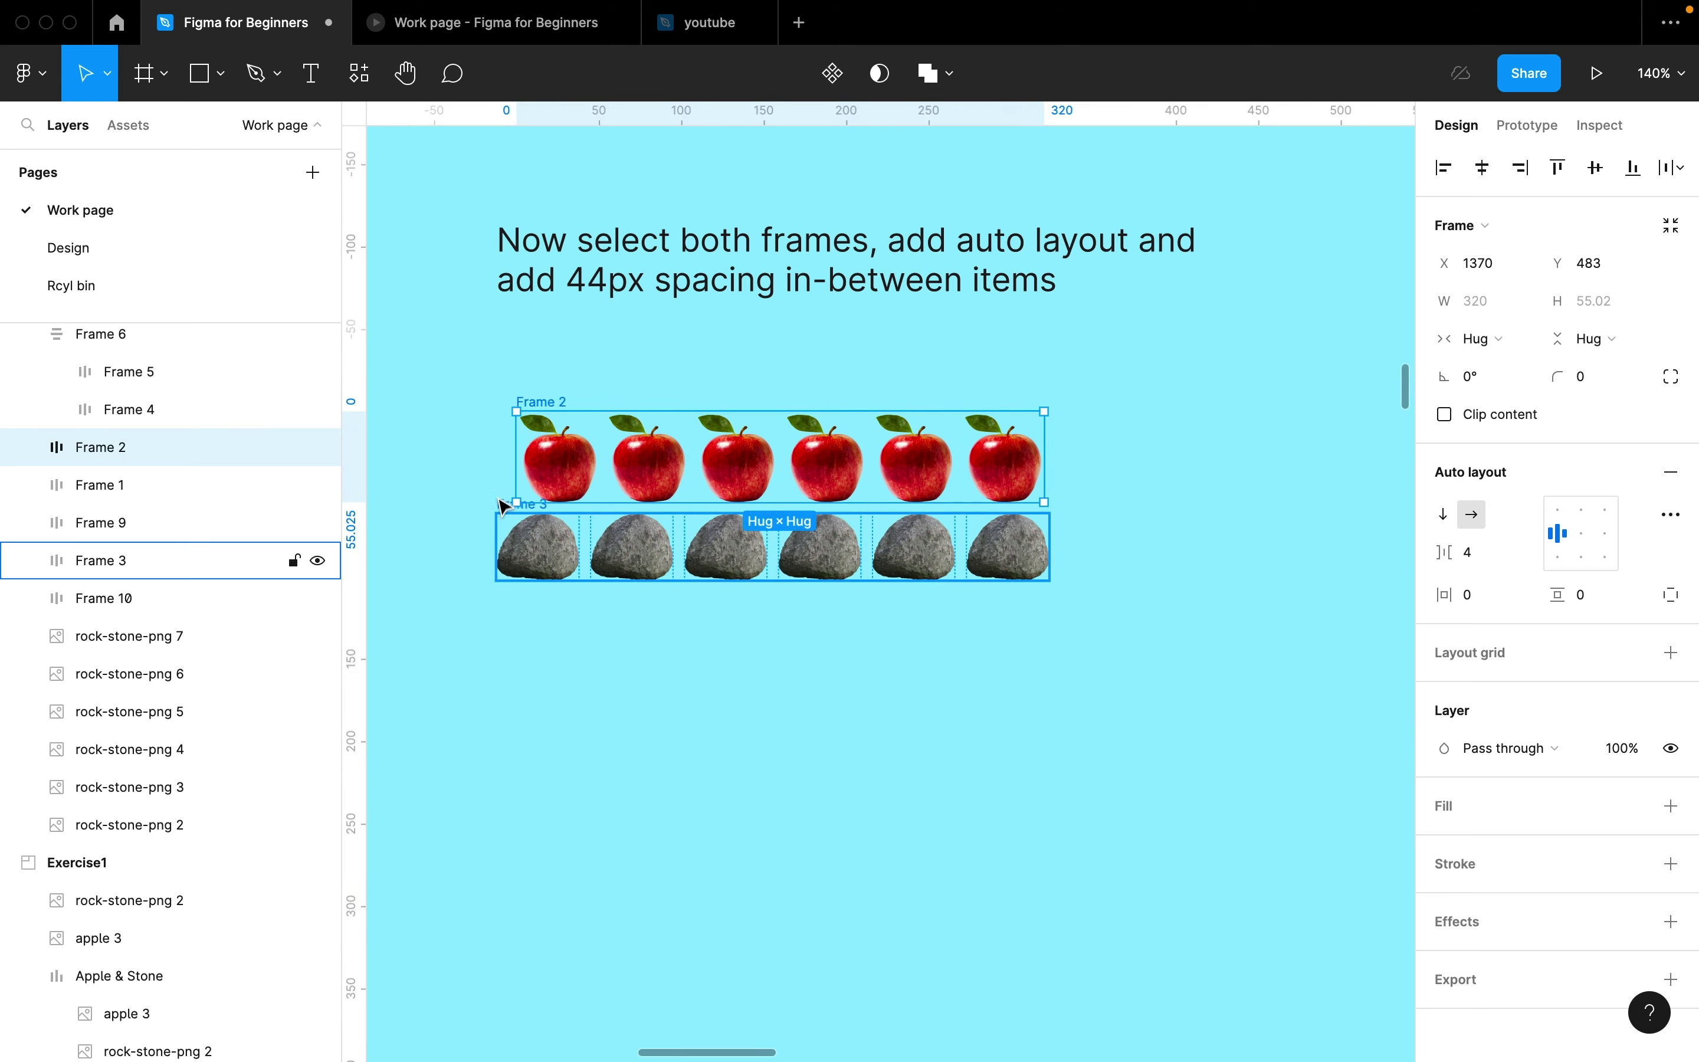
scroll(497, 502, up, 5)
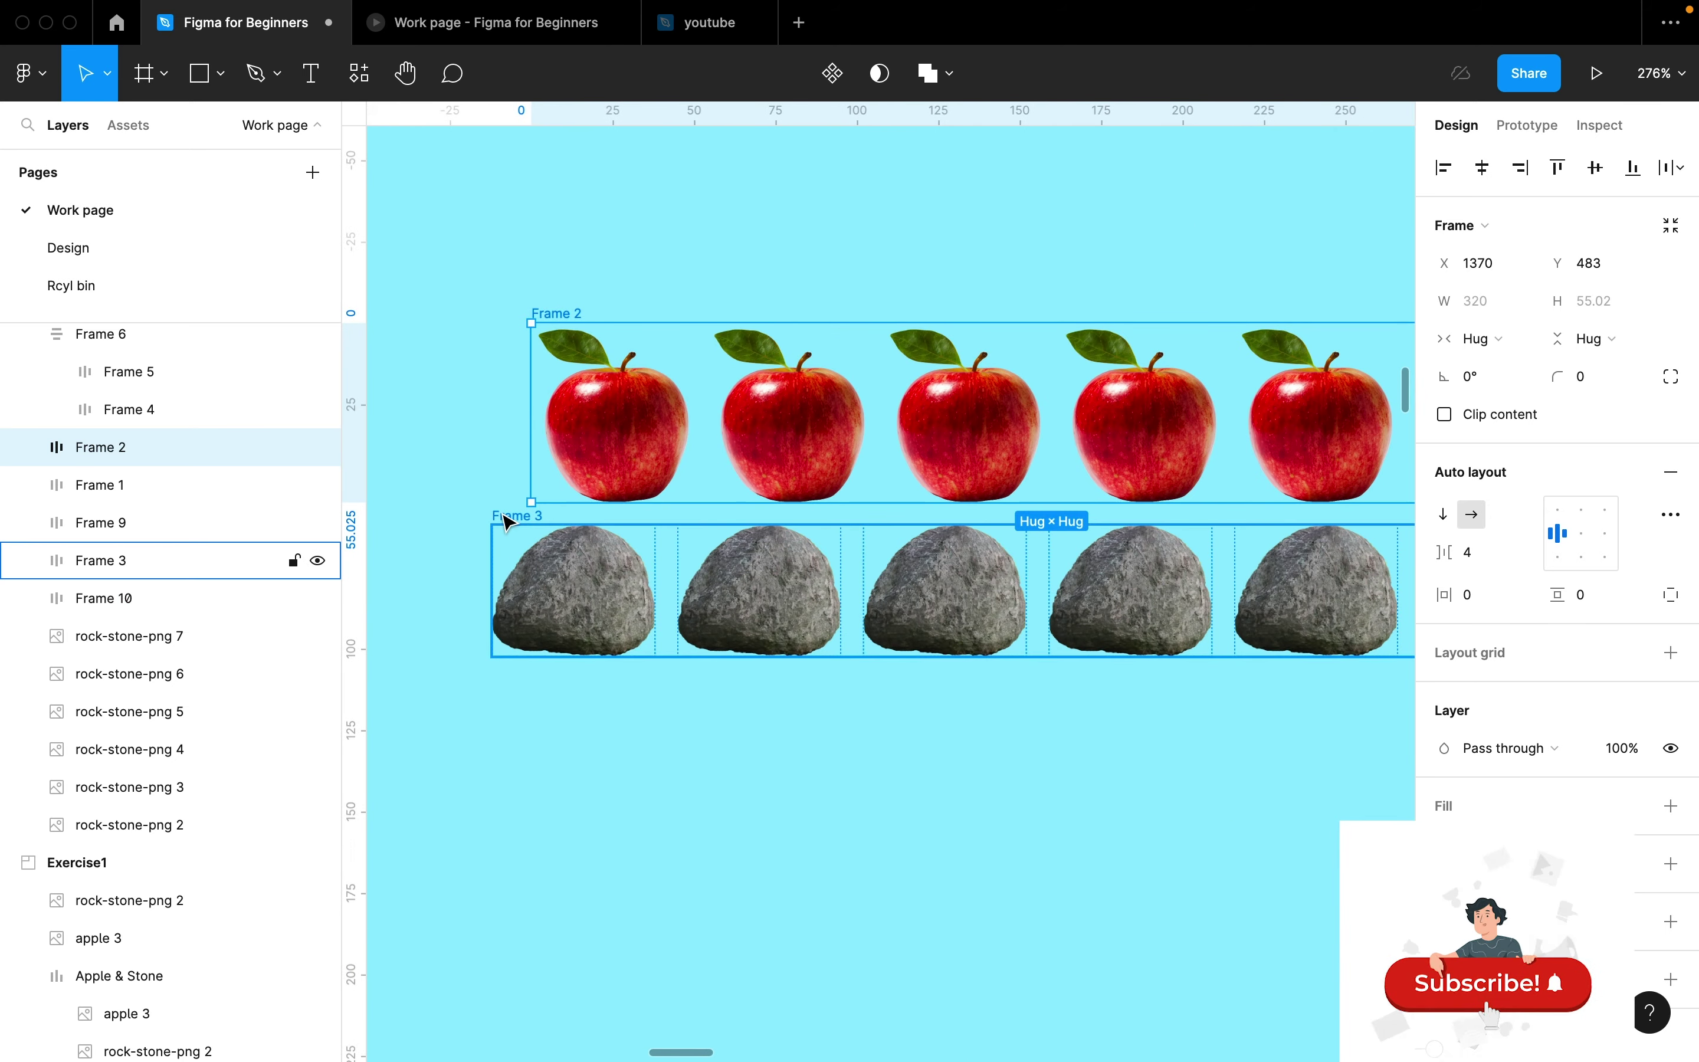
click(507, 521)
scroll(506, 521, down, 5)
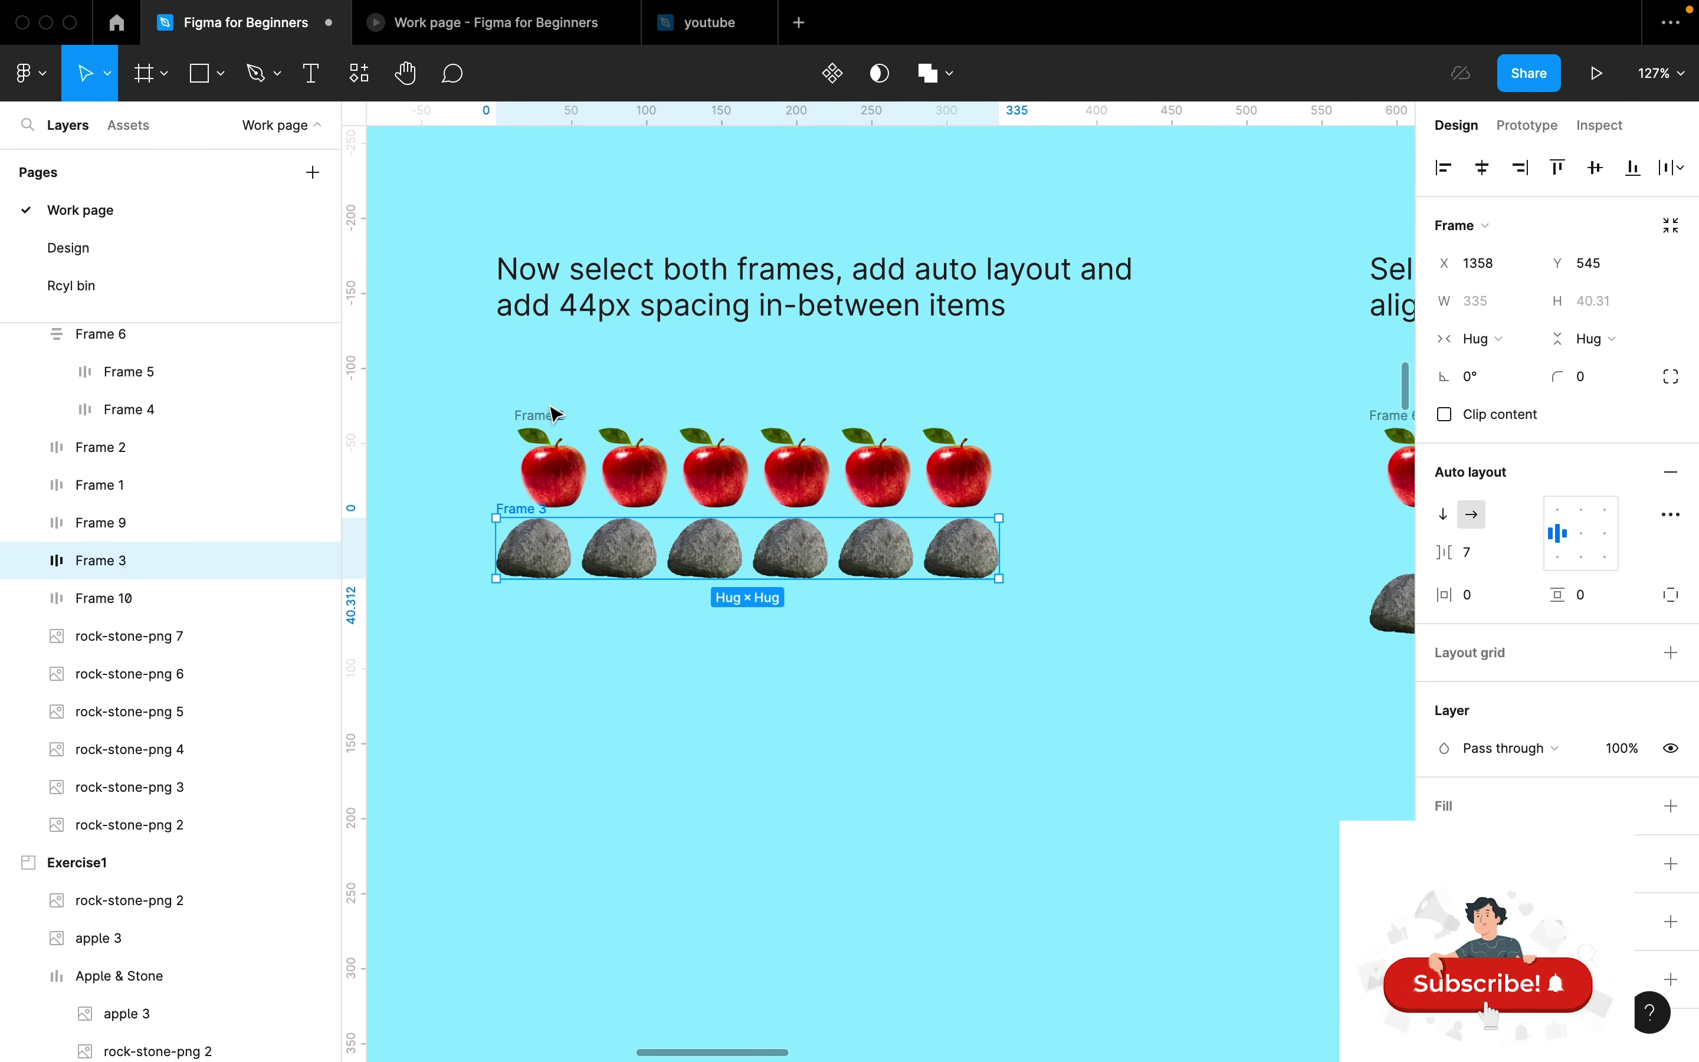
shift+click(555, 416)
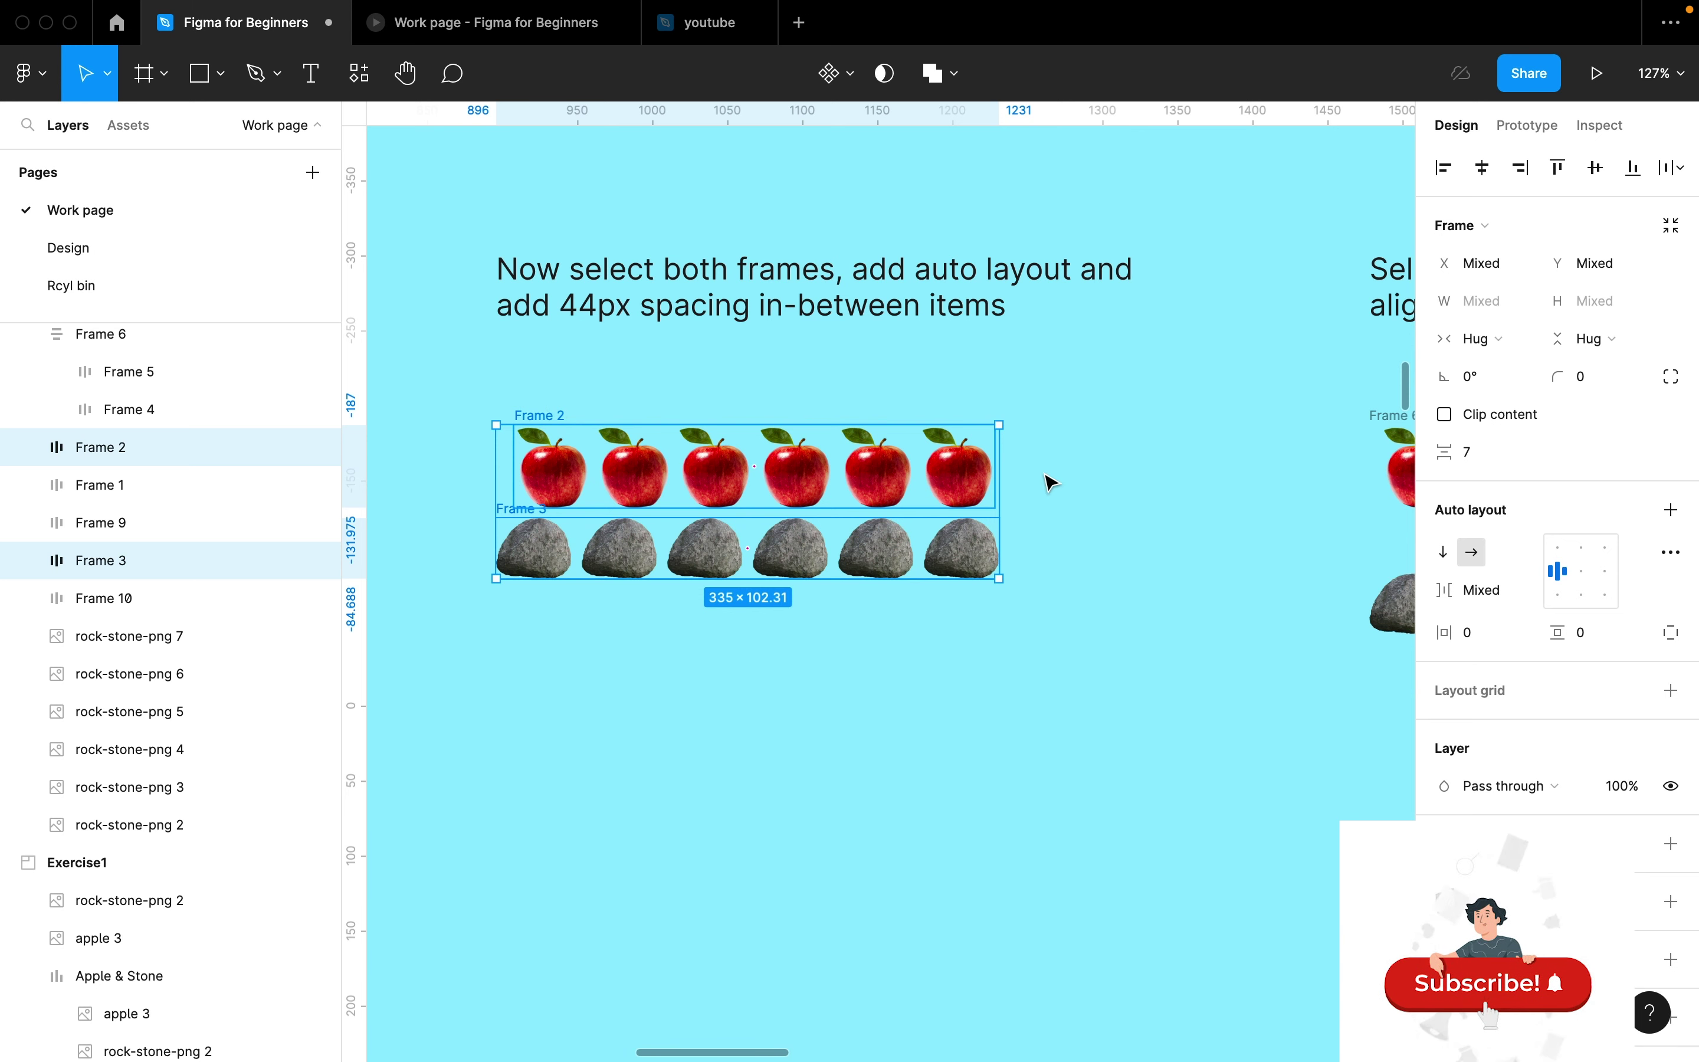
click(1672, 510)
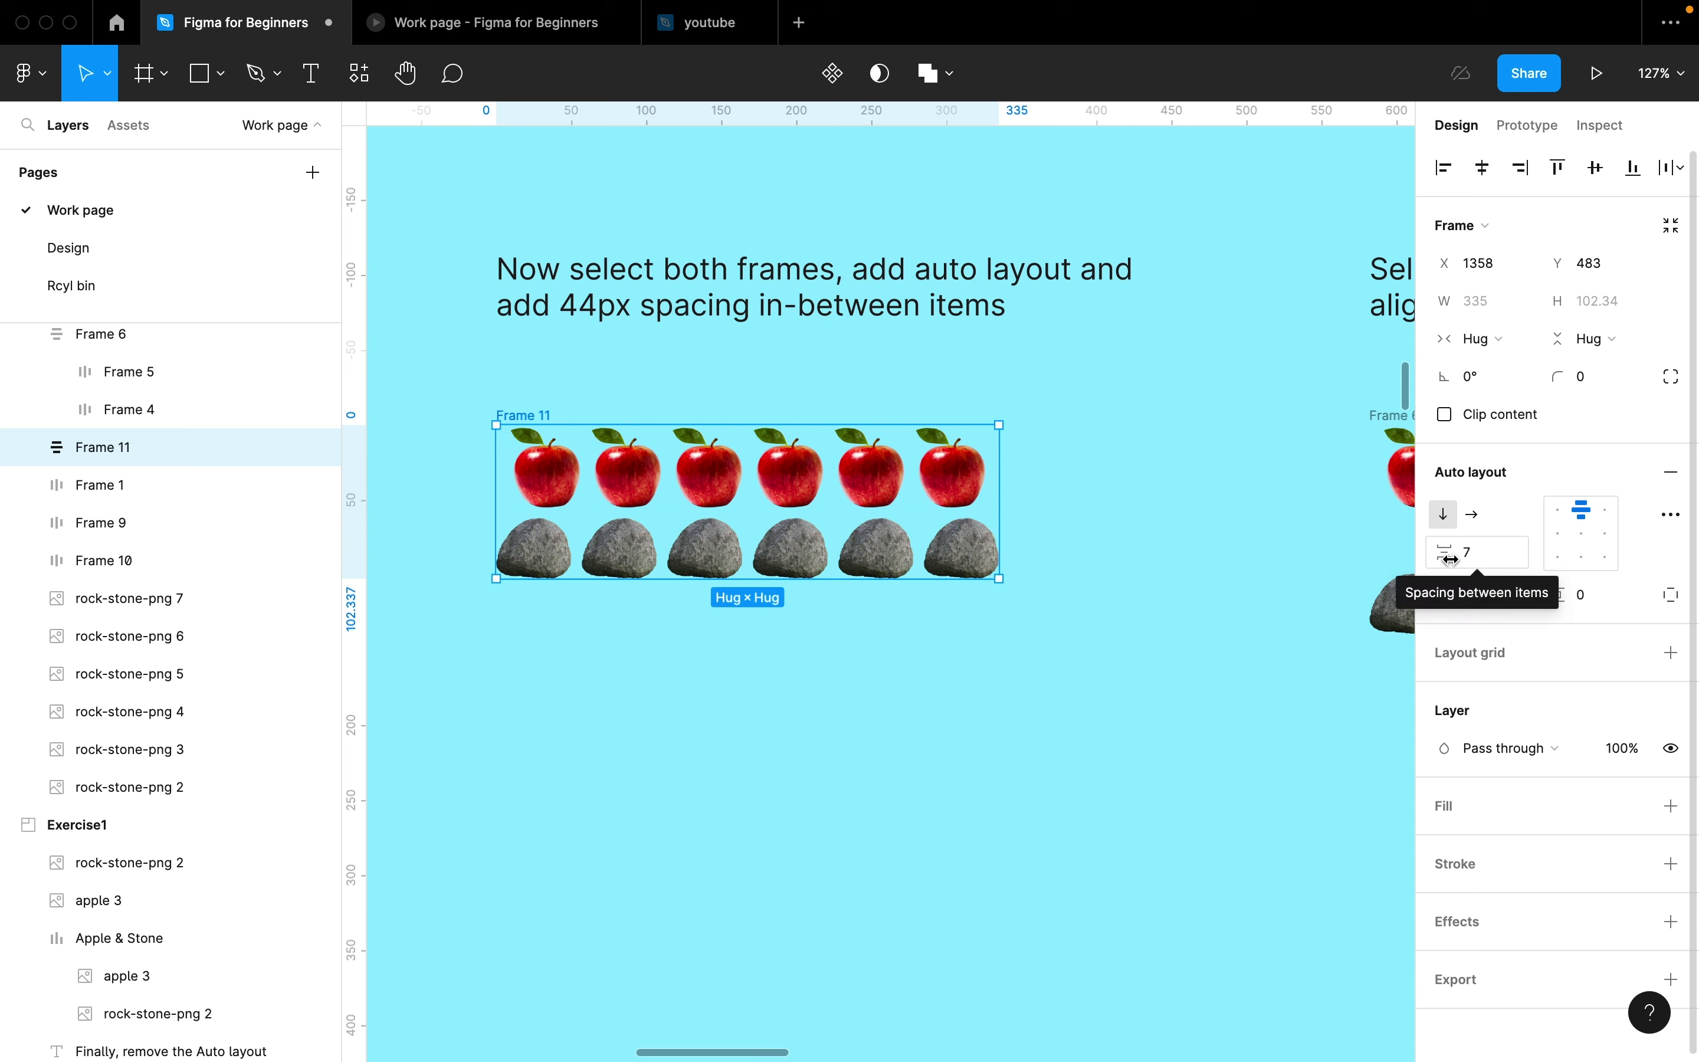
Step: Set the spacing between items of the third task's combined auto layout frame to 44
click(1482, 568)
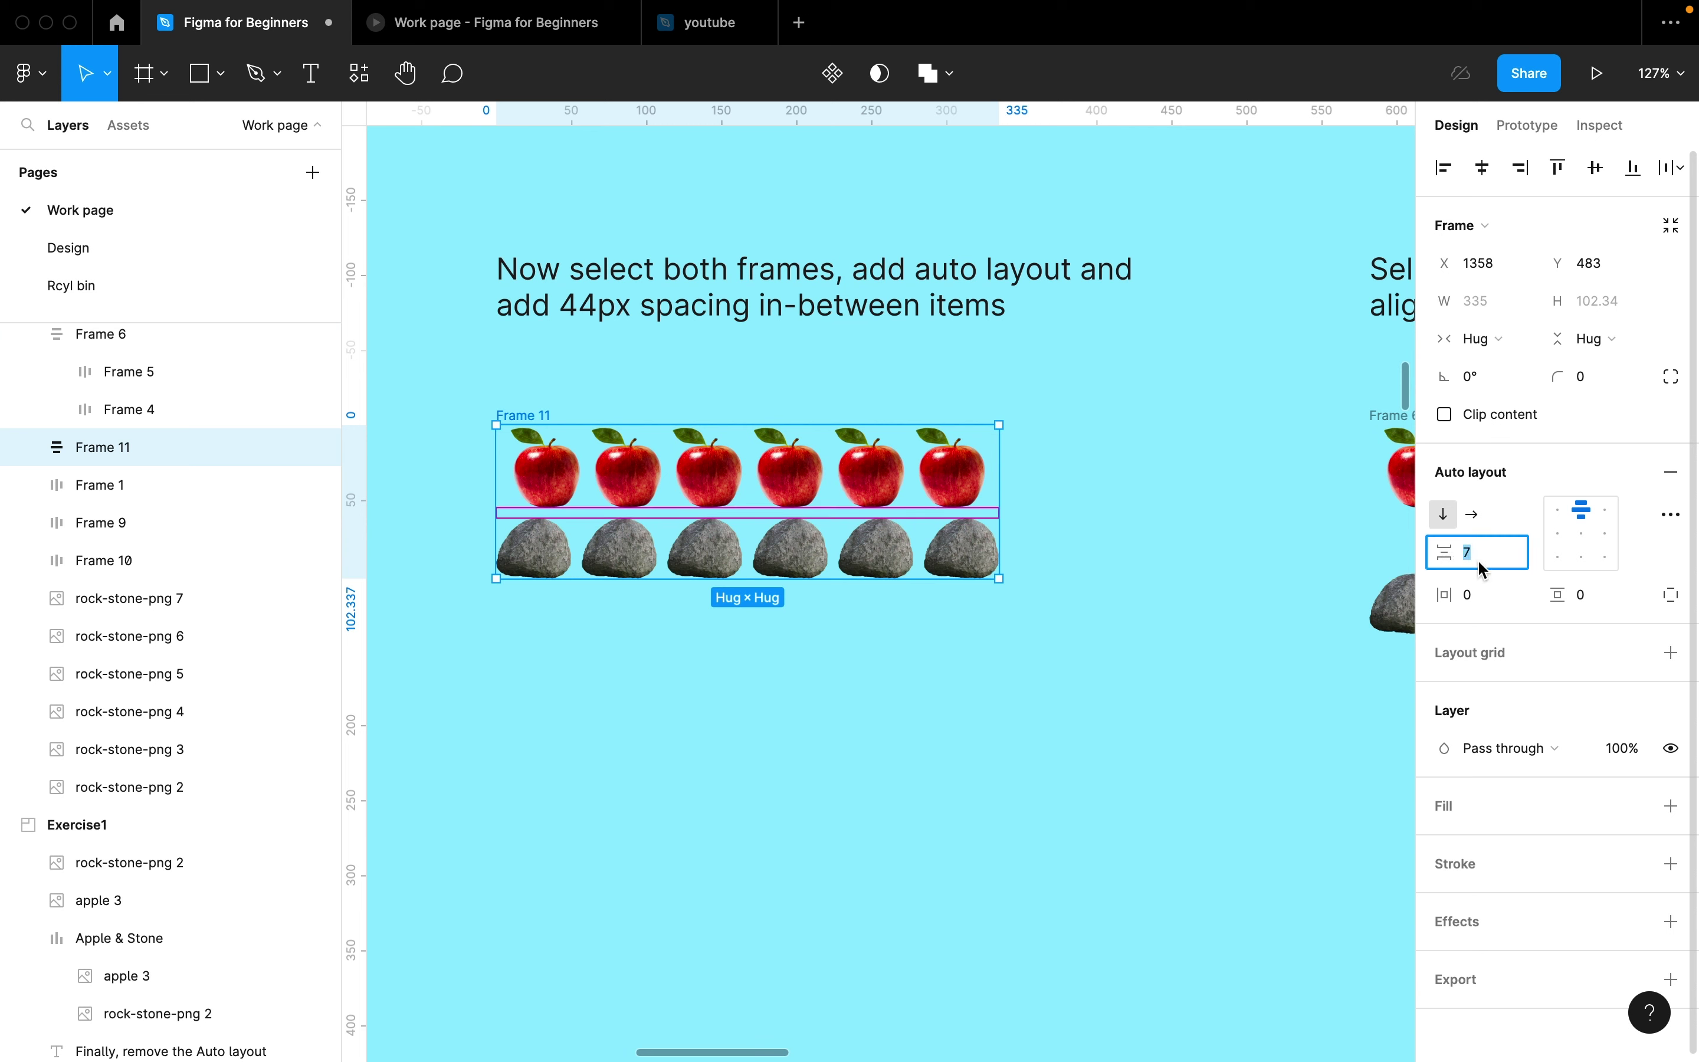
text(44)
key(Return)
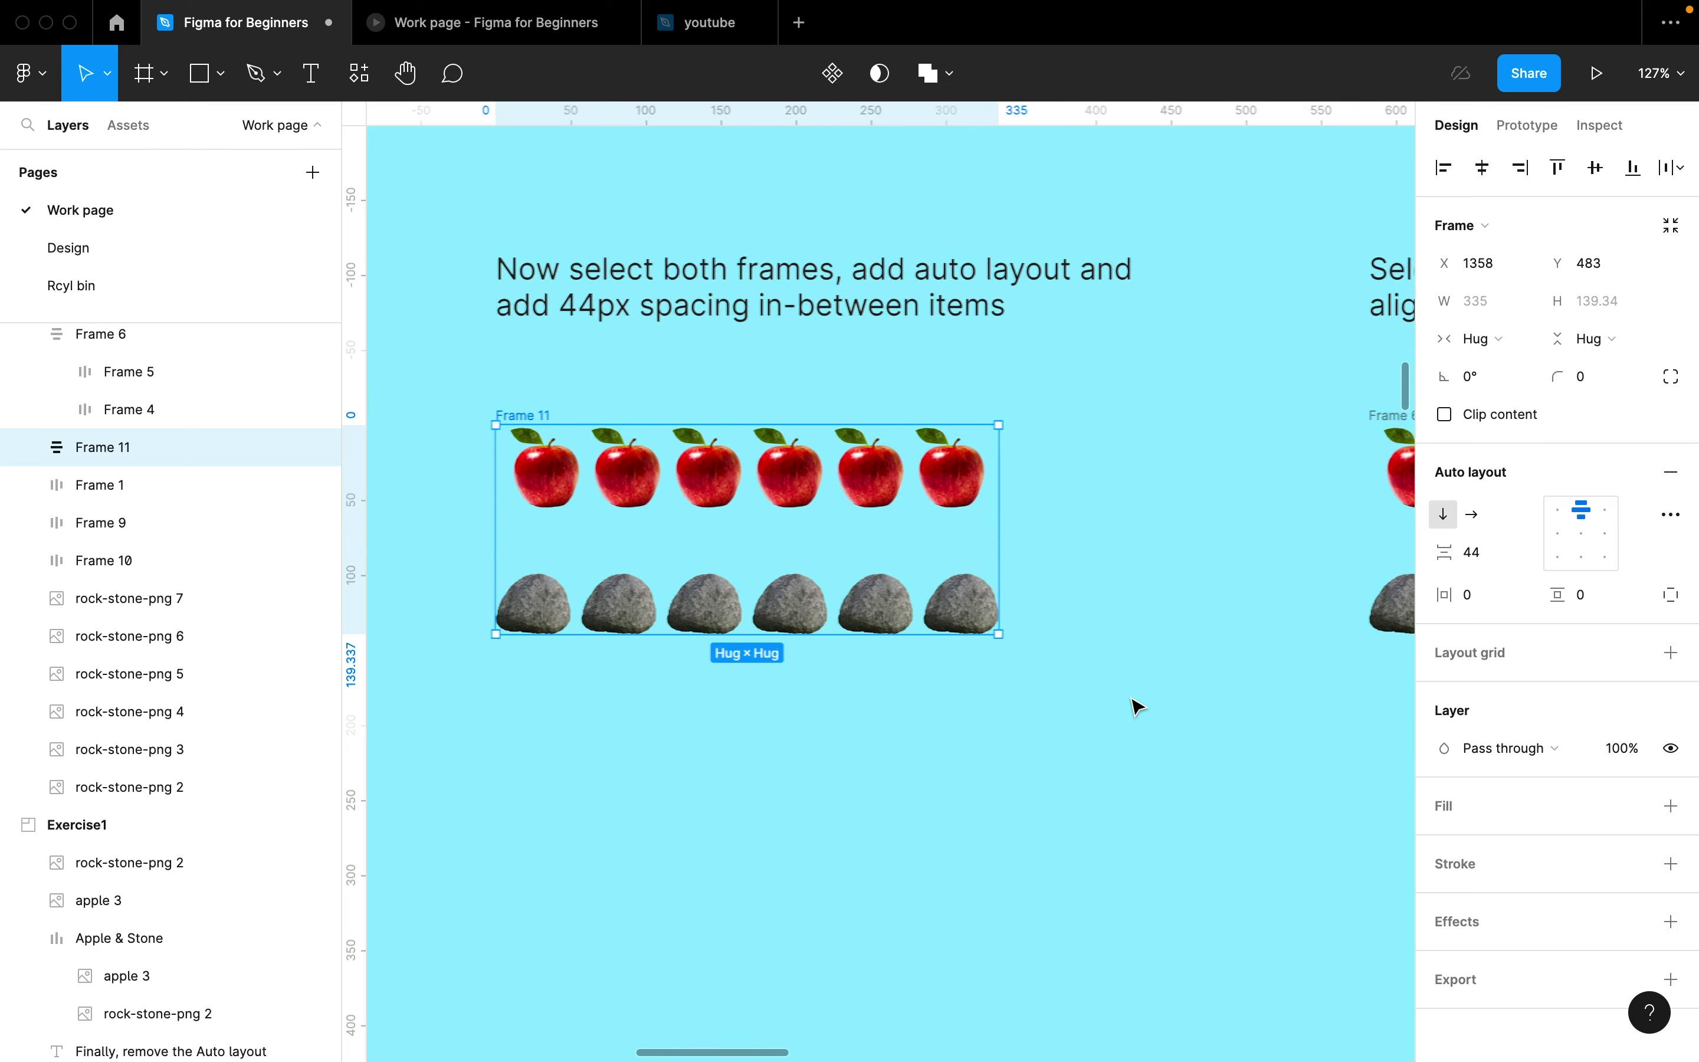
Step: Change the auto layout direction of Frame 6 in Exercise 2's fourth task to horizontal
scroll(1138, 705, right, 3)
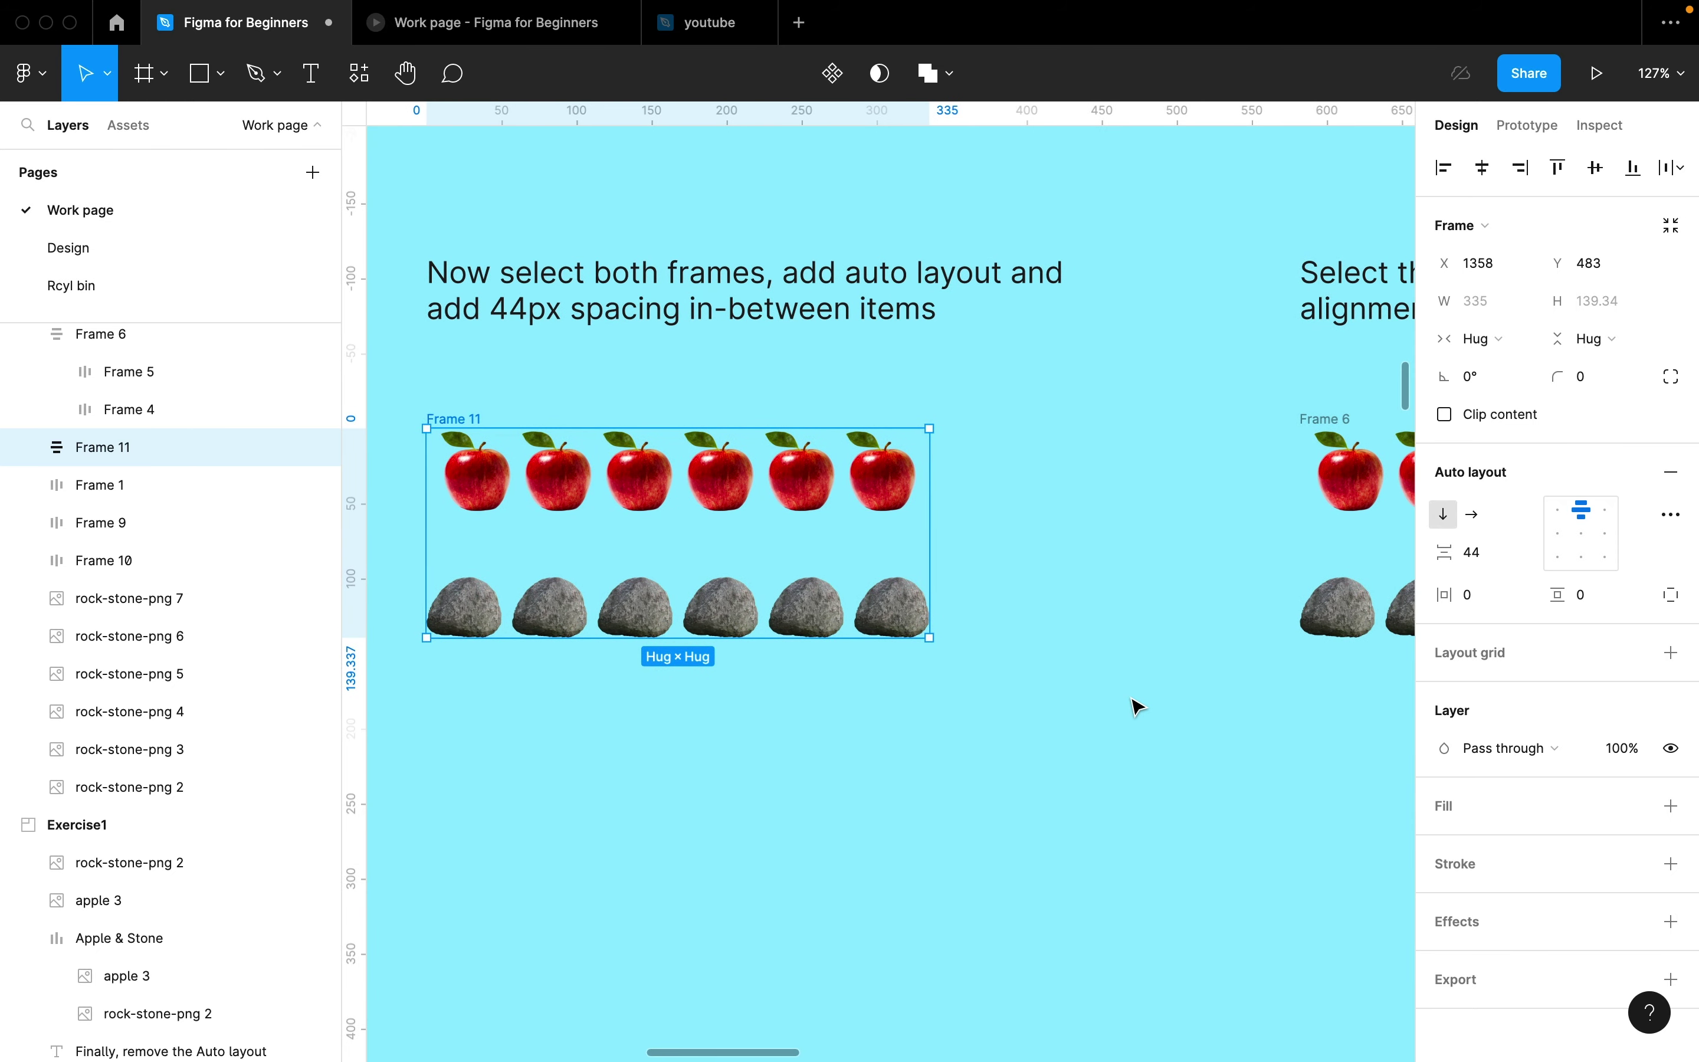
scroll(1138, 706, right, 10)
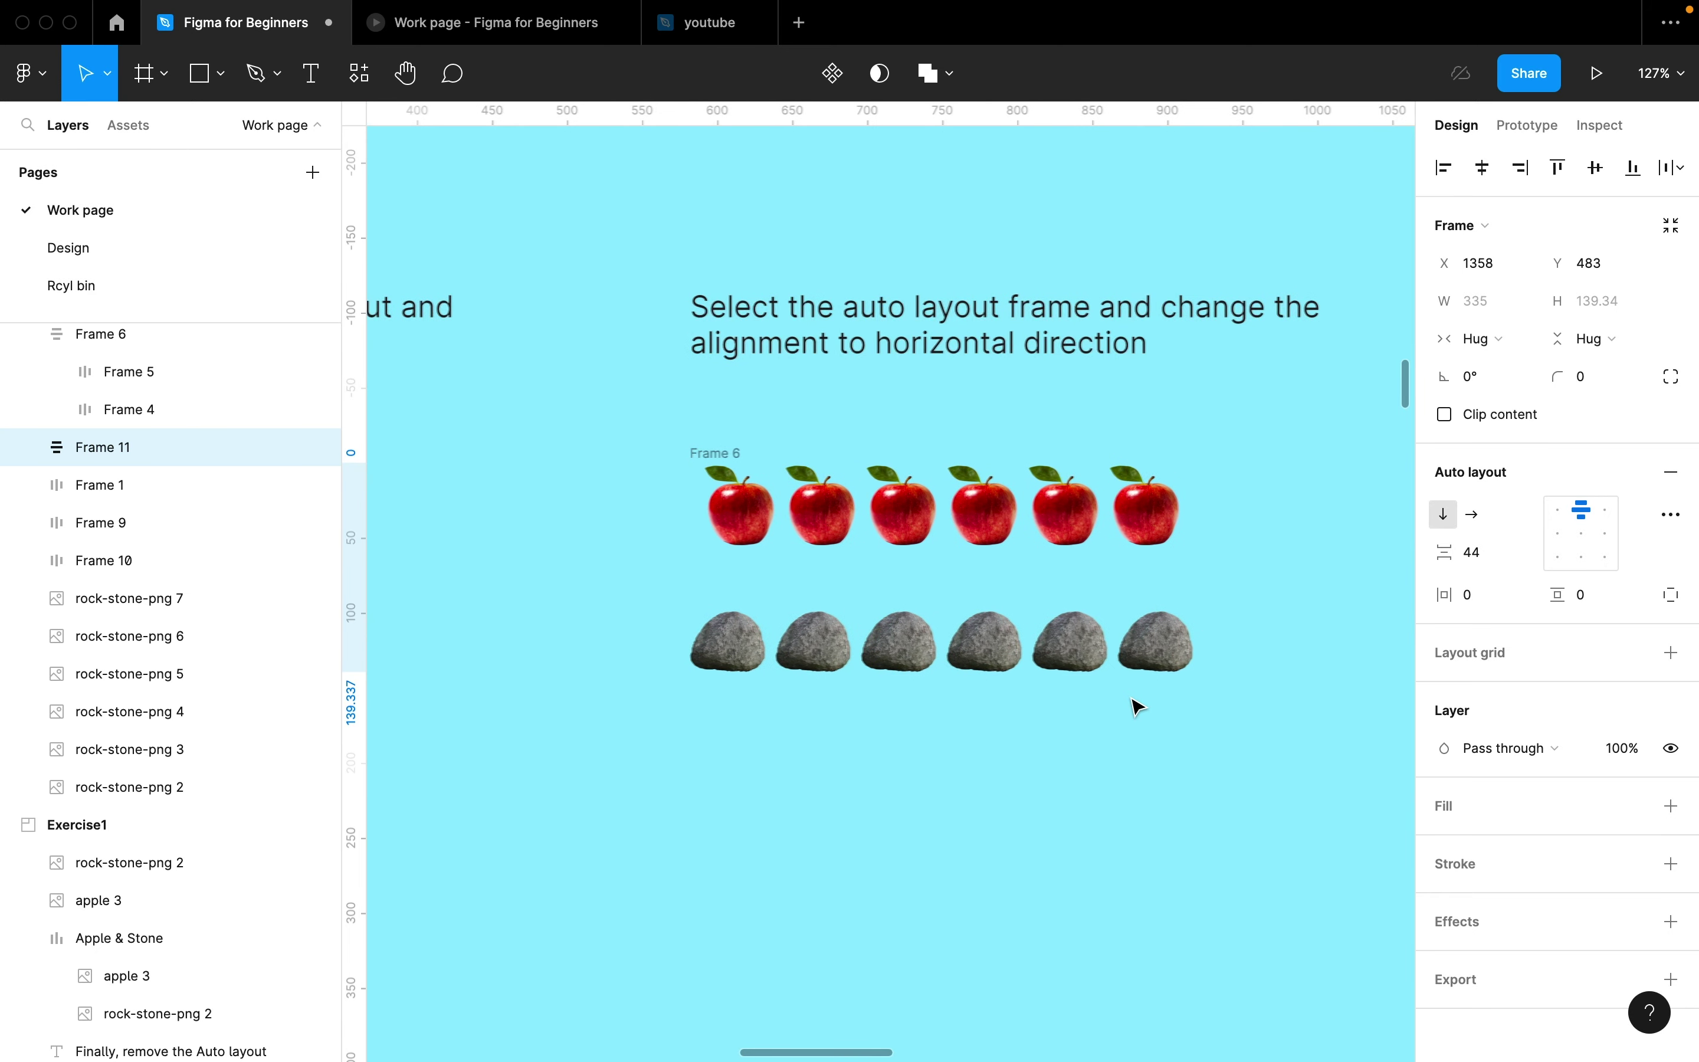
scroll(1137, 705, right, 3)
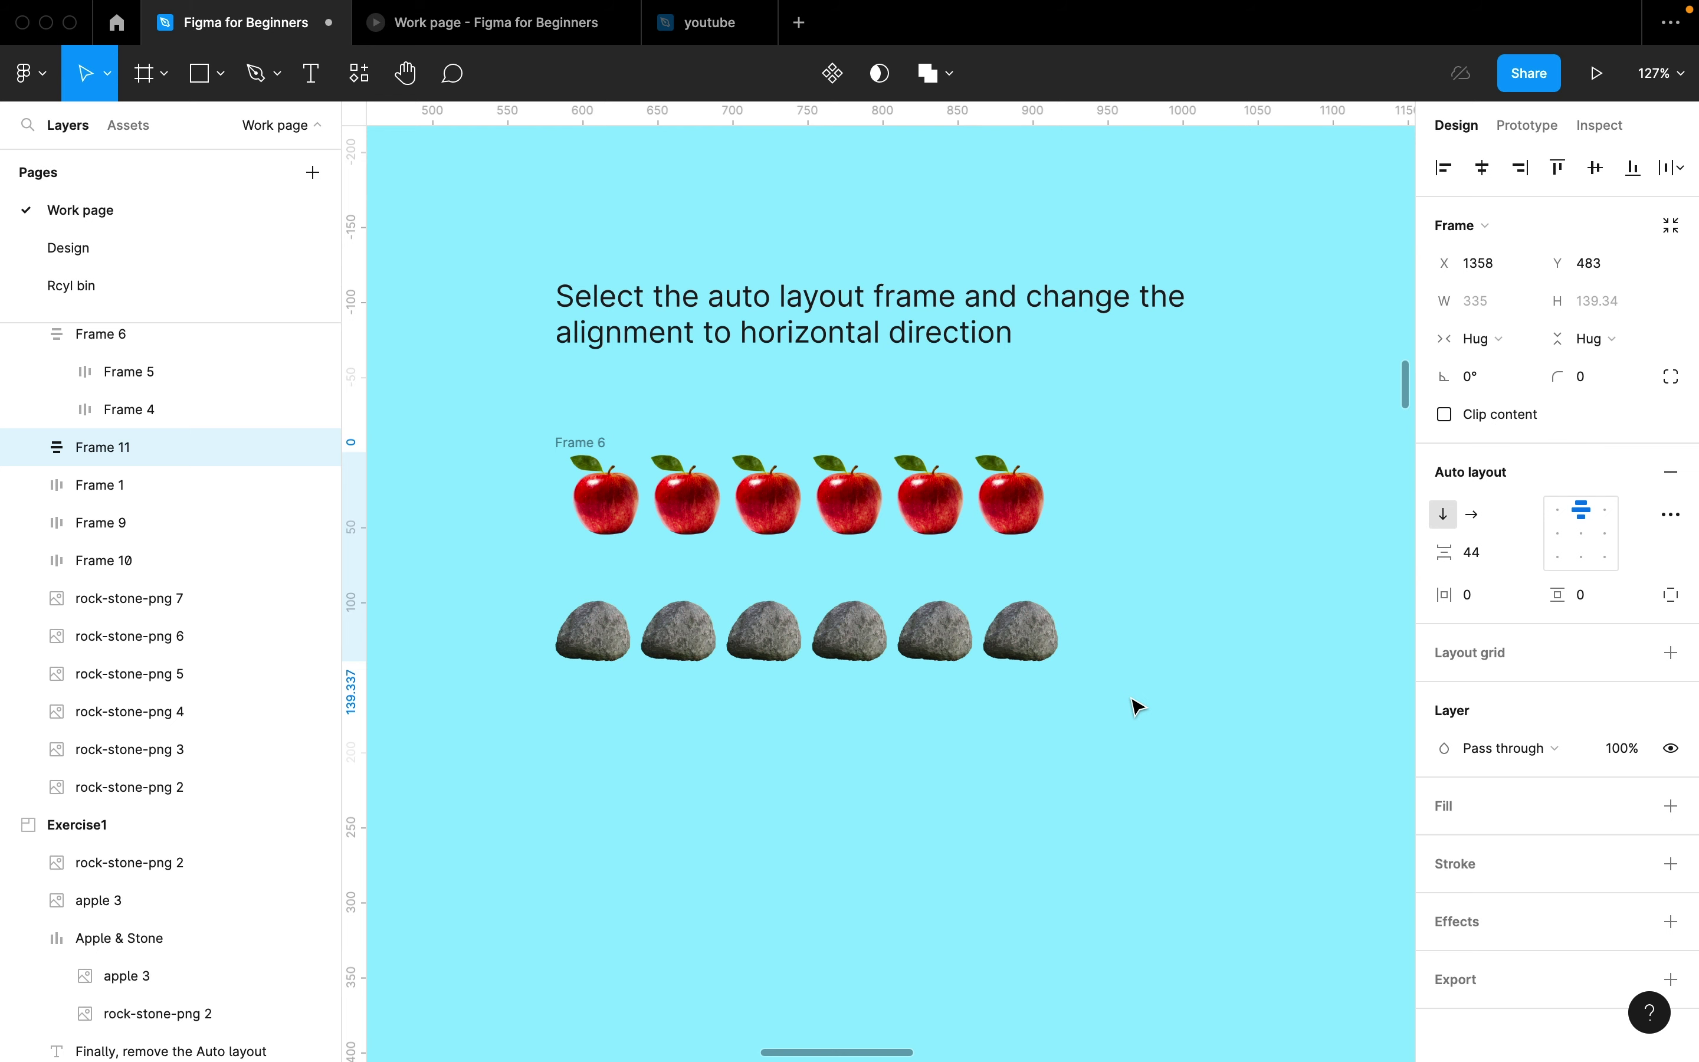
click(568, 447)
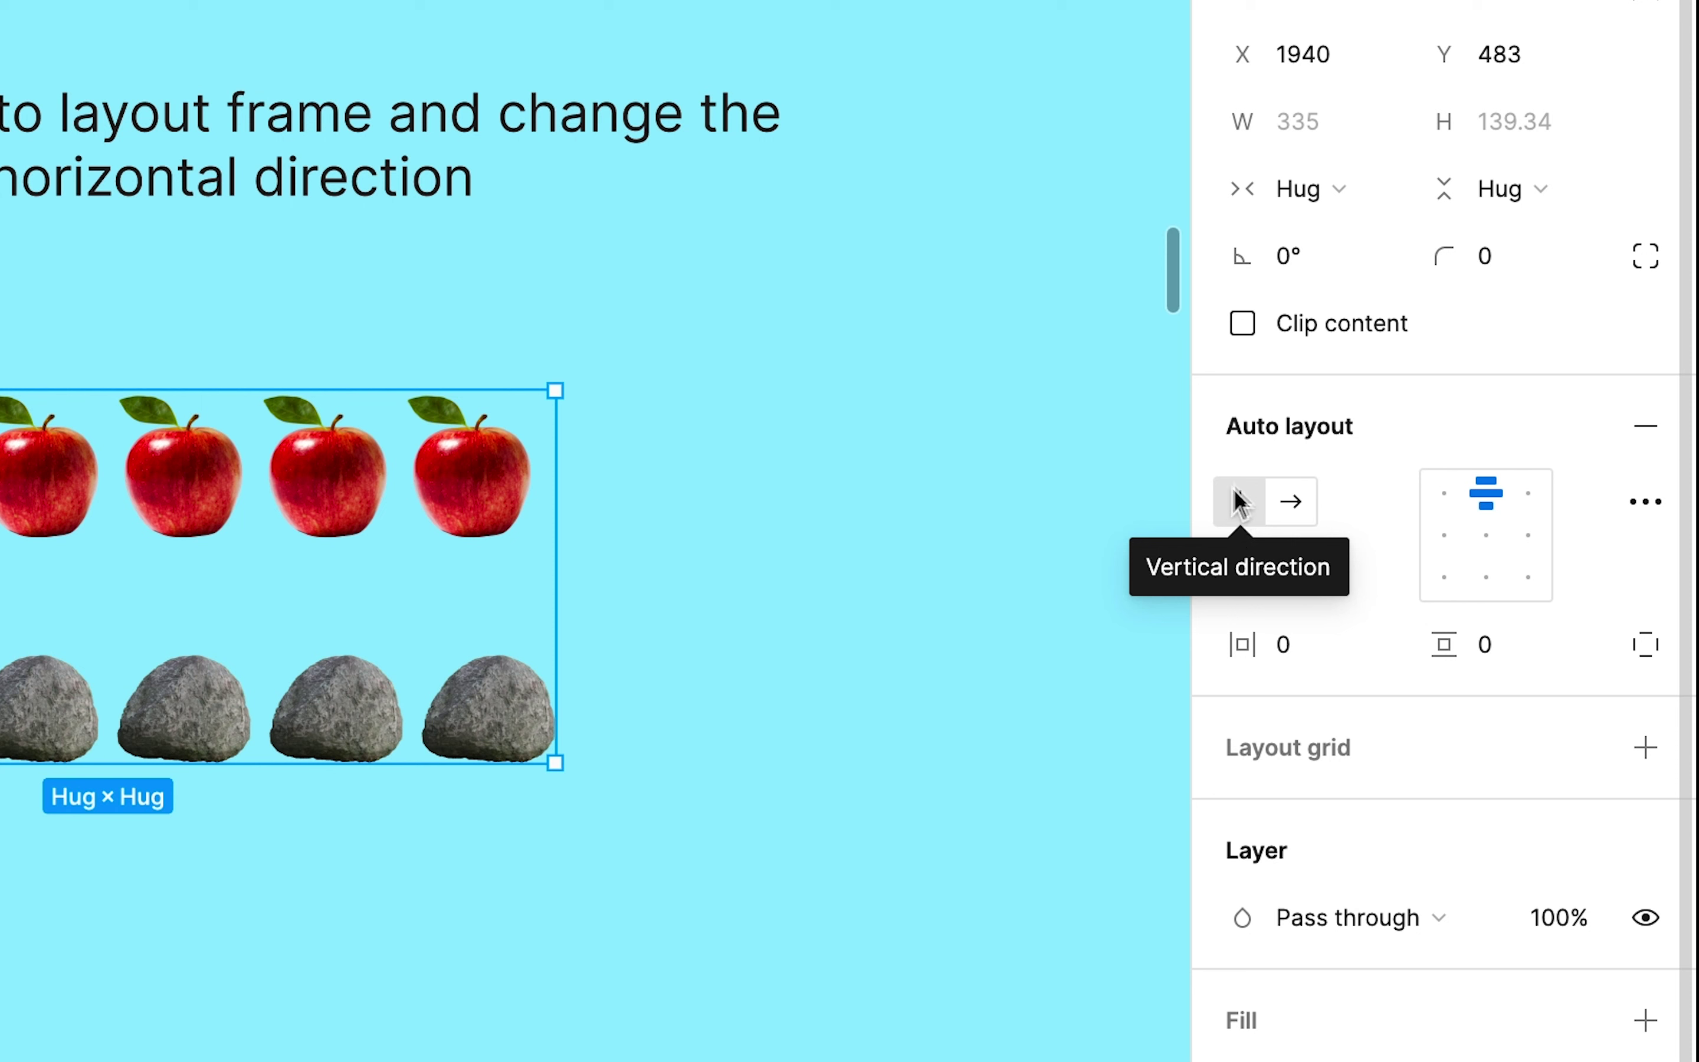
click(1292, 503)
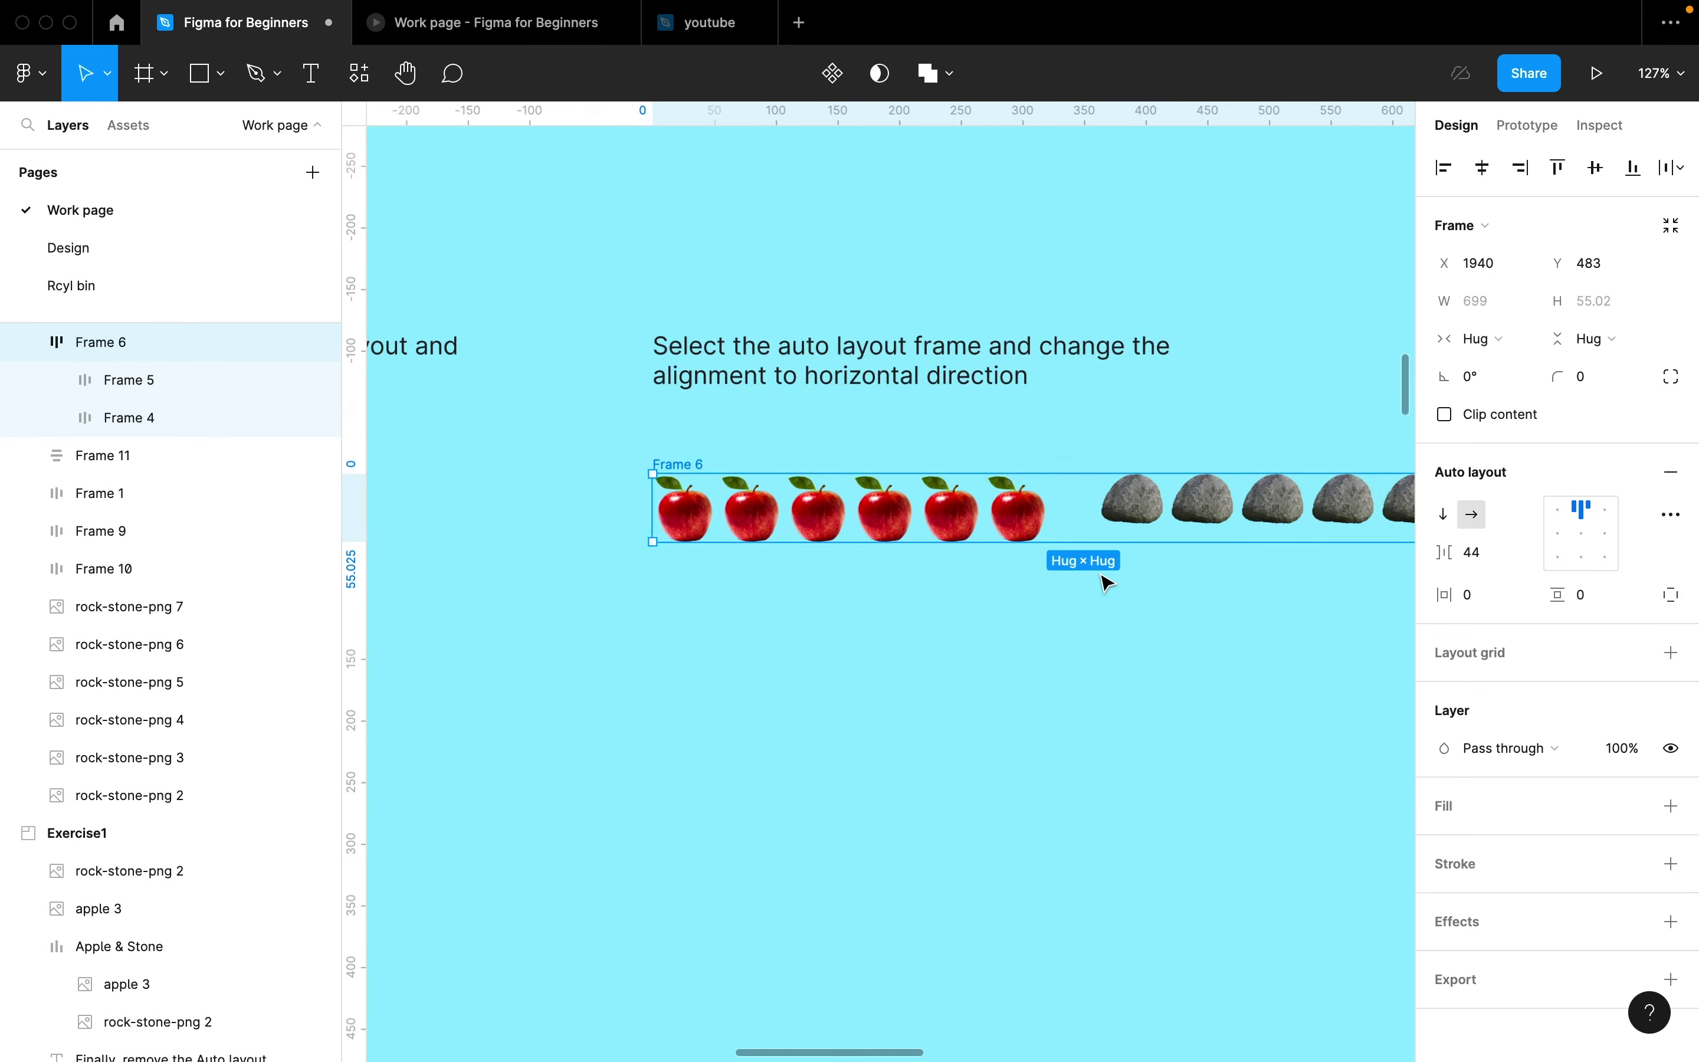
Step: Toggle Frame 6's auto layout between vertical and horizontal direction, leaving it set to vertical
scroll(639, 608, down, 3)
scroll(1100, 573, right, 2)
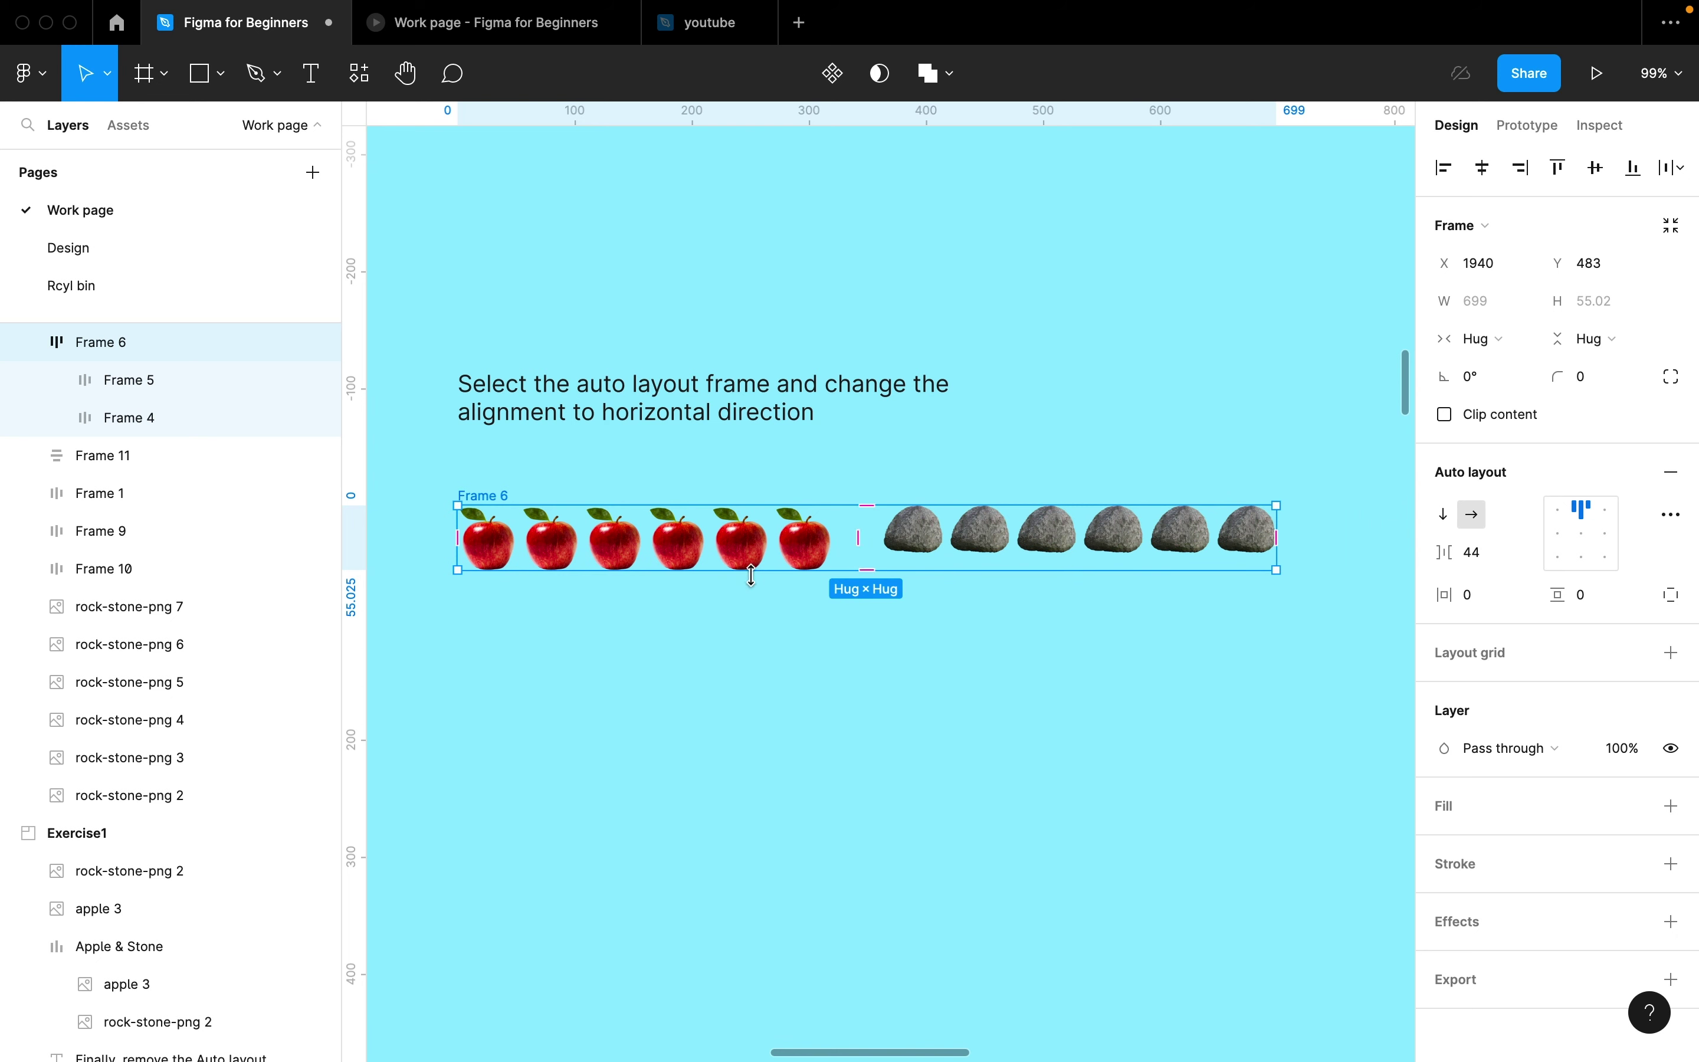
click(1446, 516)
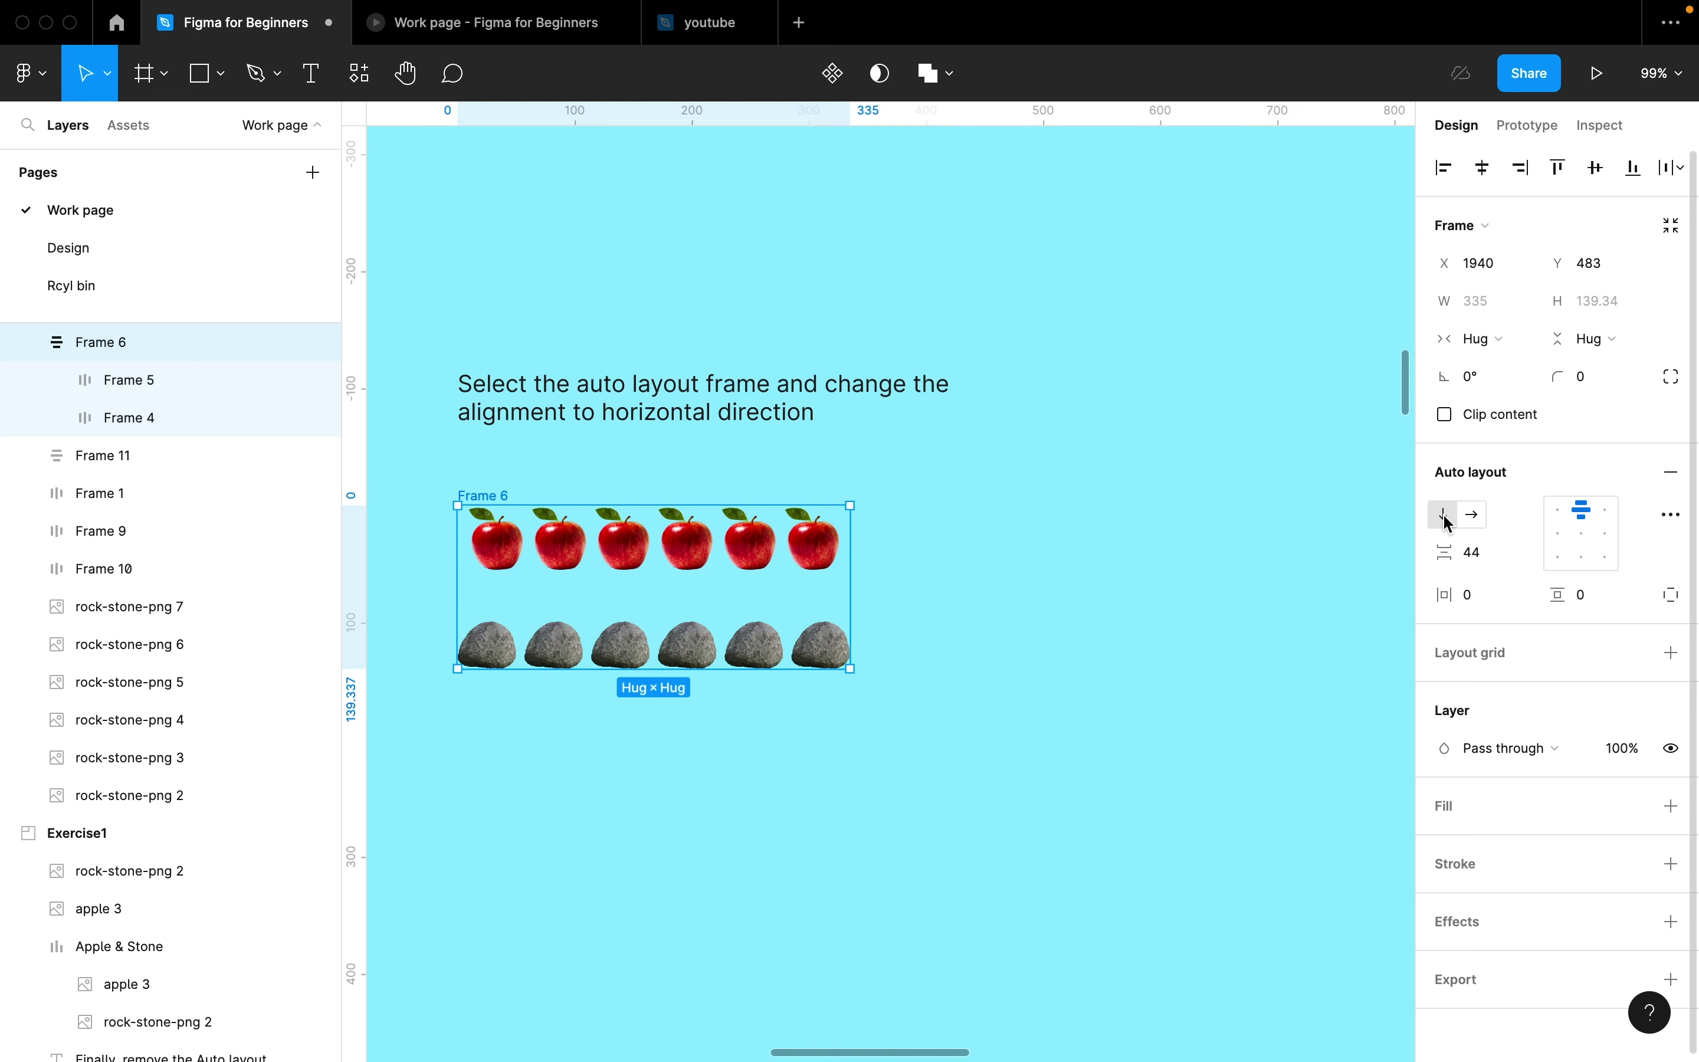
click(1475, 518)
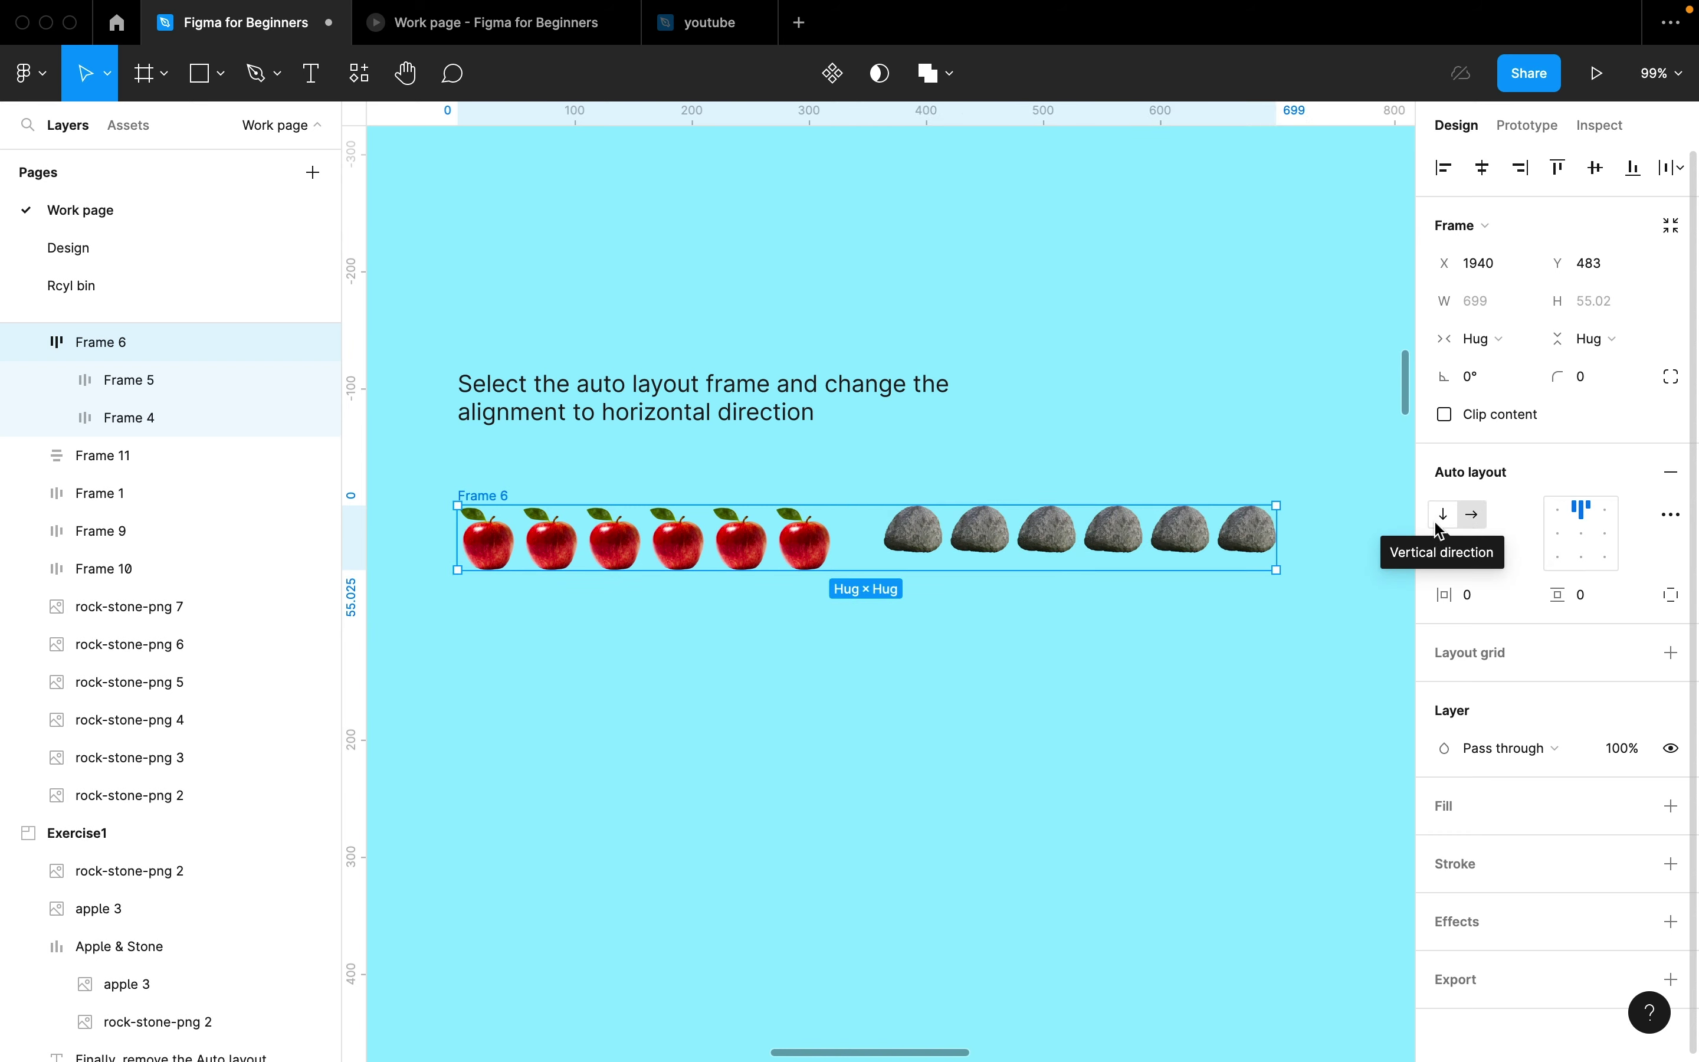
click(1444, 516)
click(1473, 515)
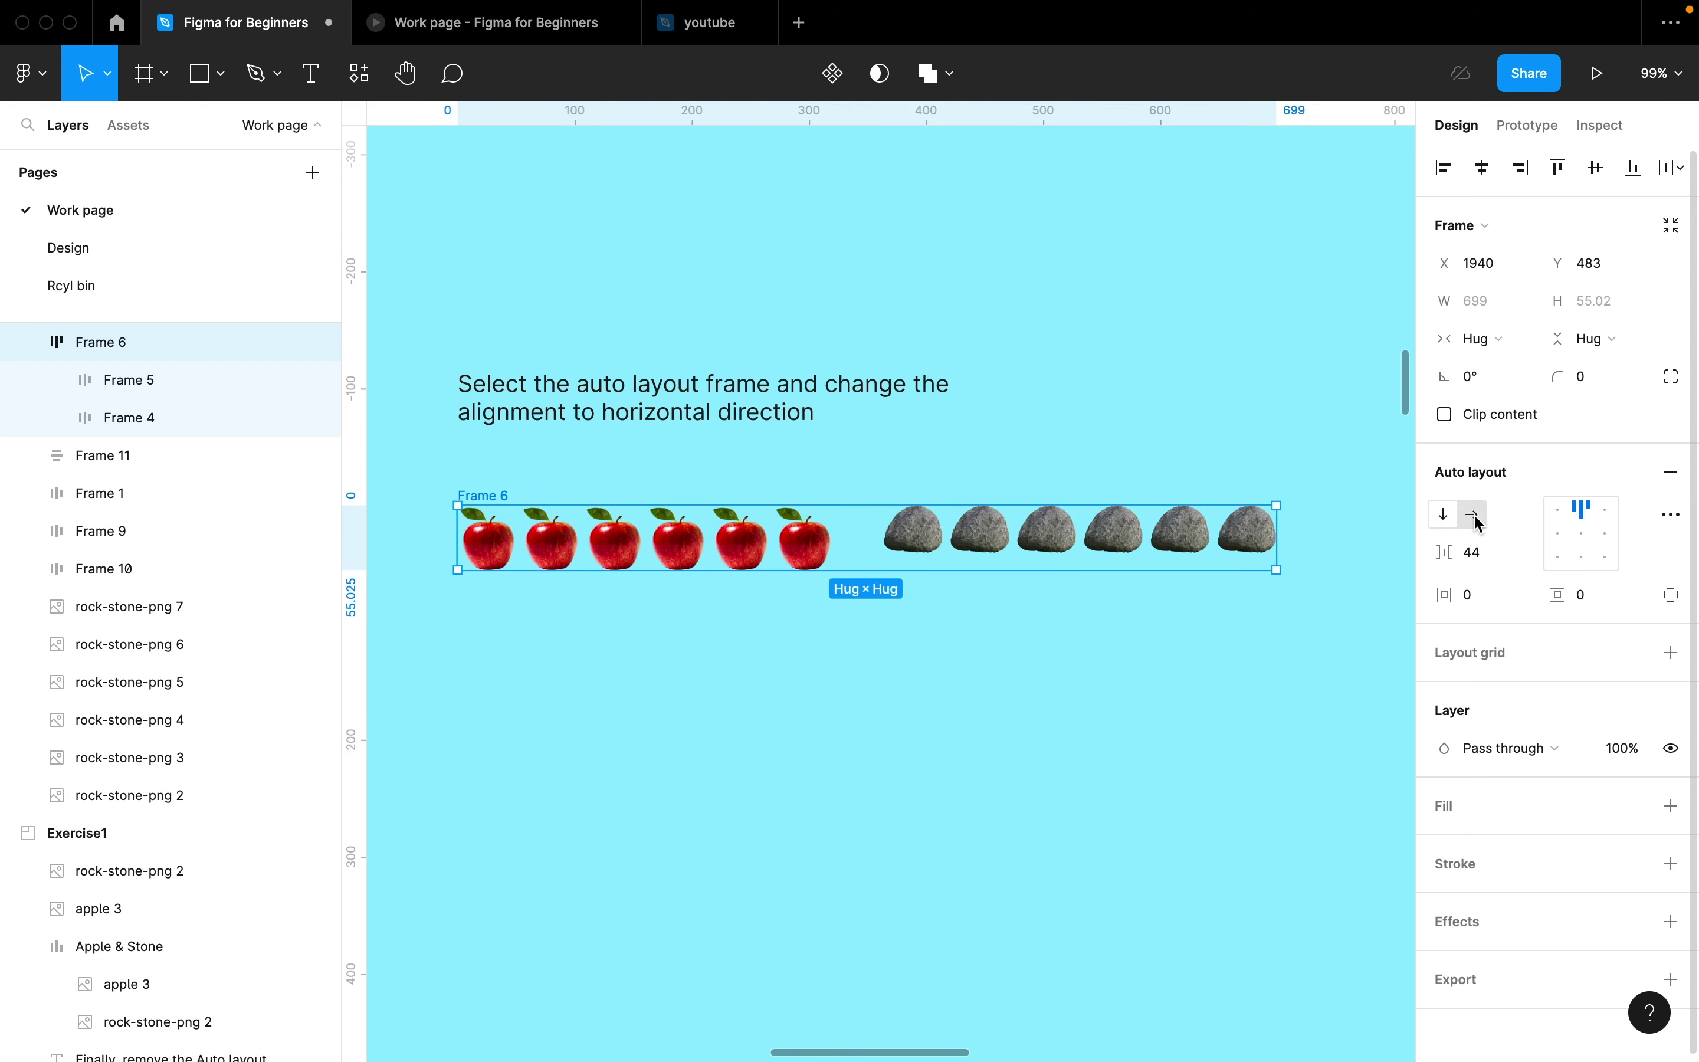
click(1444, 515)
Step: Duplicate the apple row in Frame 7 under "Further explanation" and place the copy below the stone row
ctrl+scroll(1059, 666, down, 10)
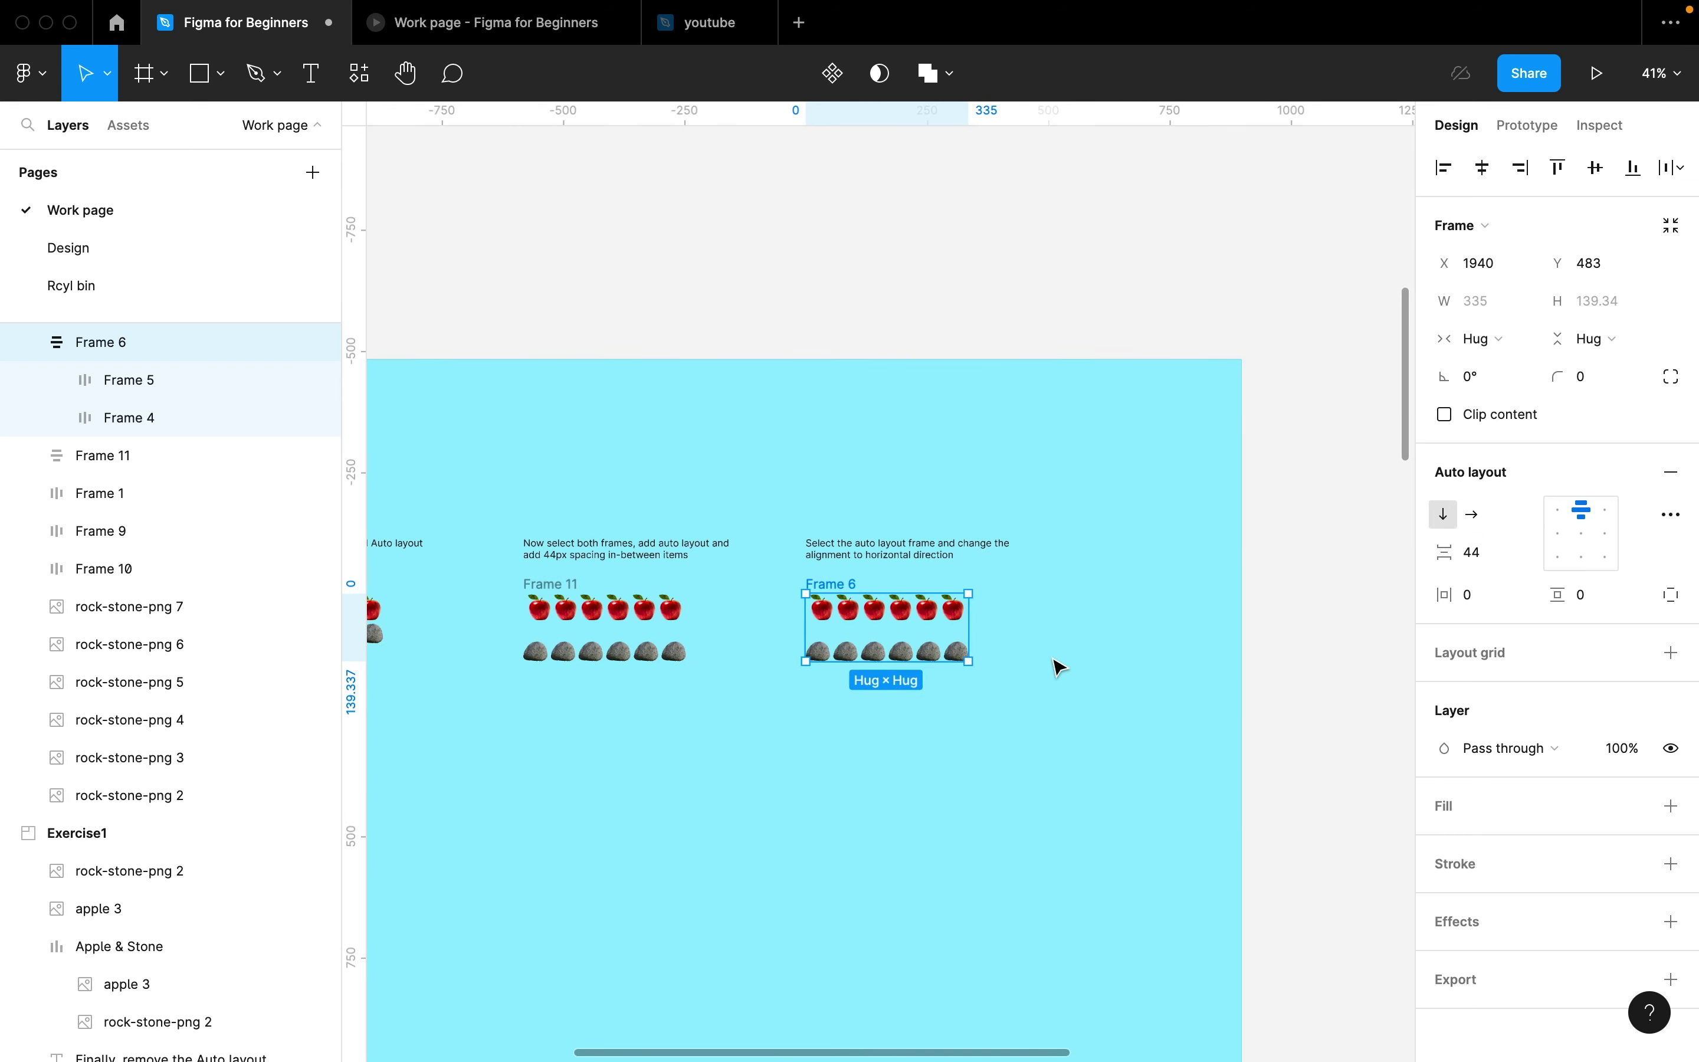
scroll(1054, 667, left, 5)
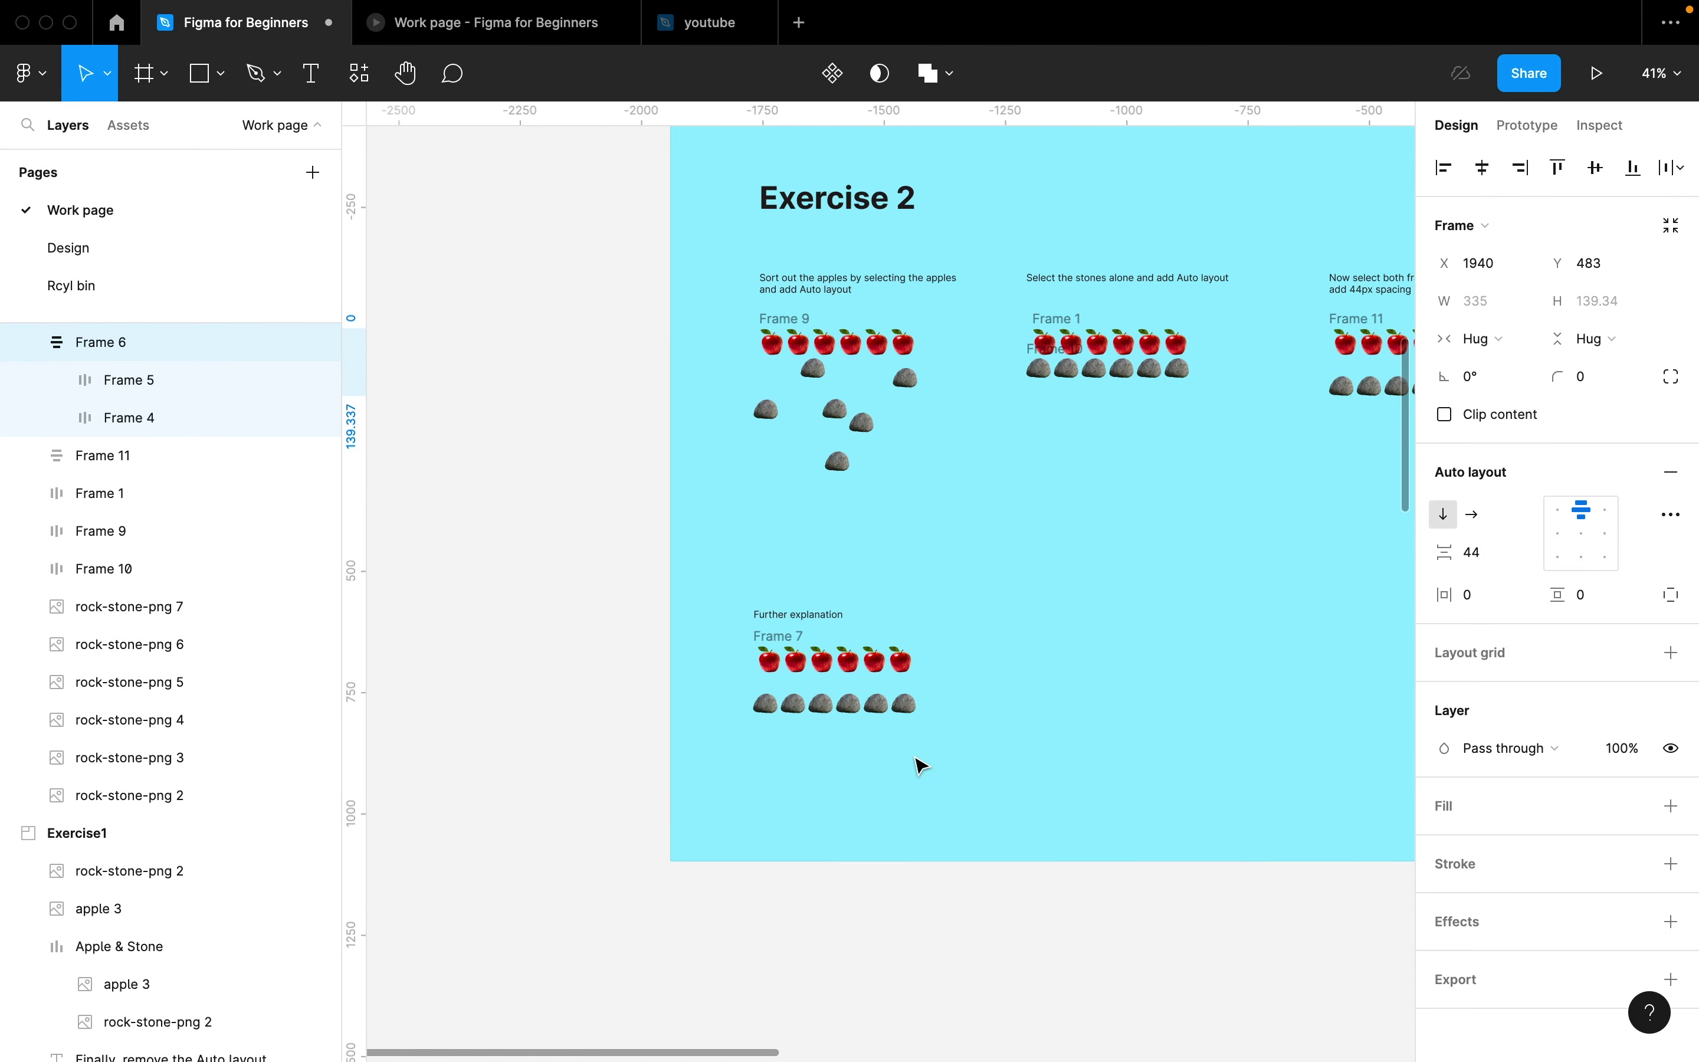
ctrl+scroll(917, 763, up, 8)
scroll(919, 764, left, 2)
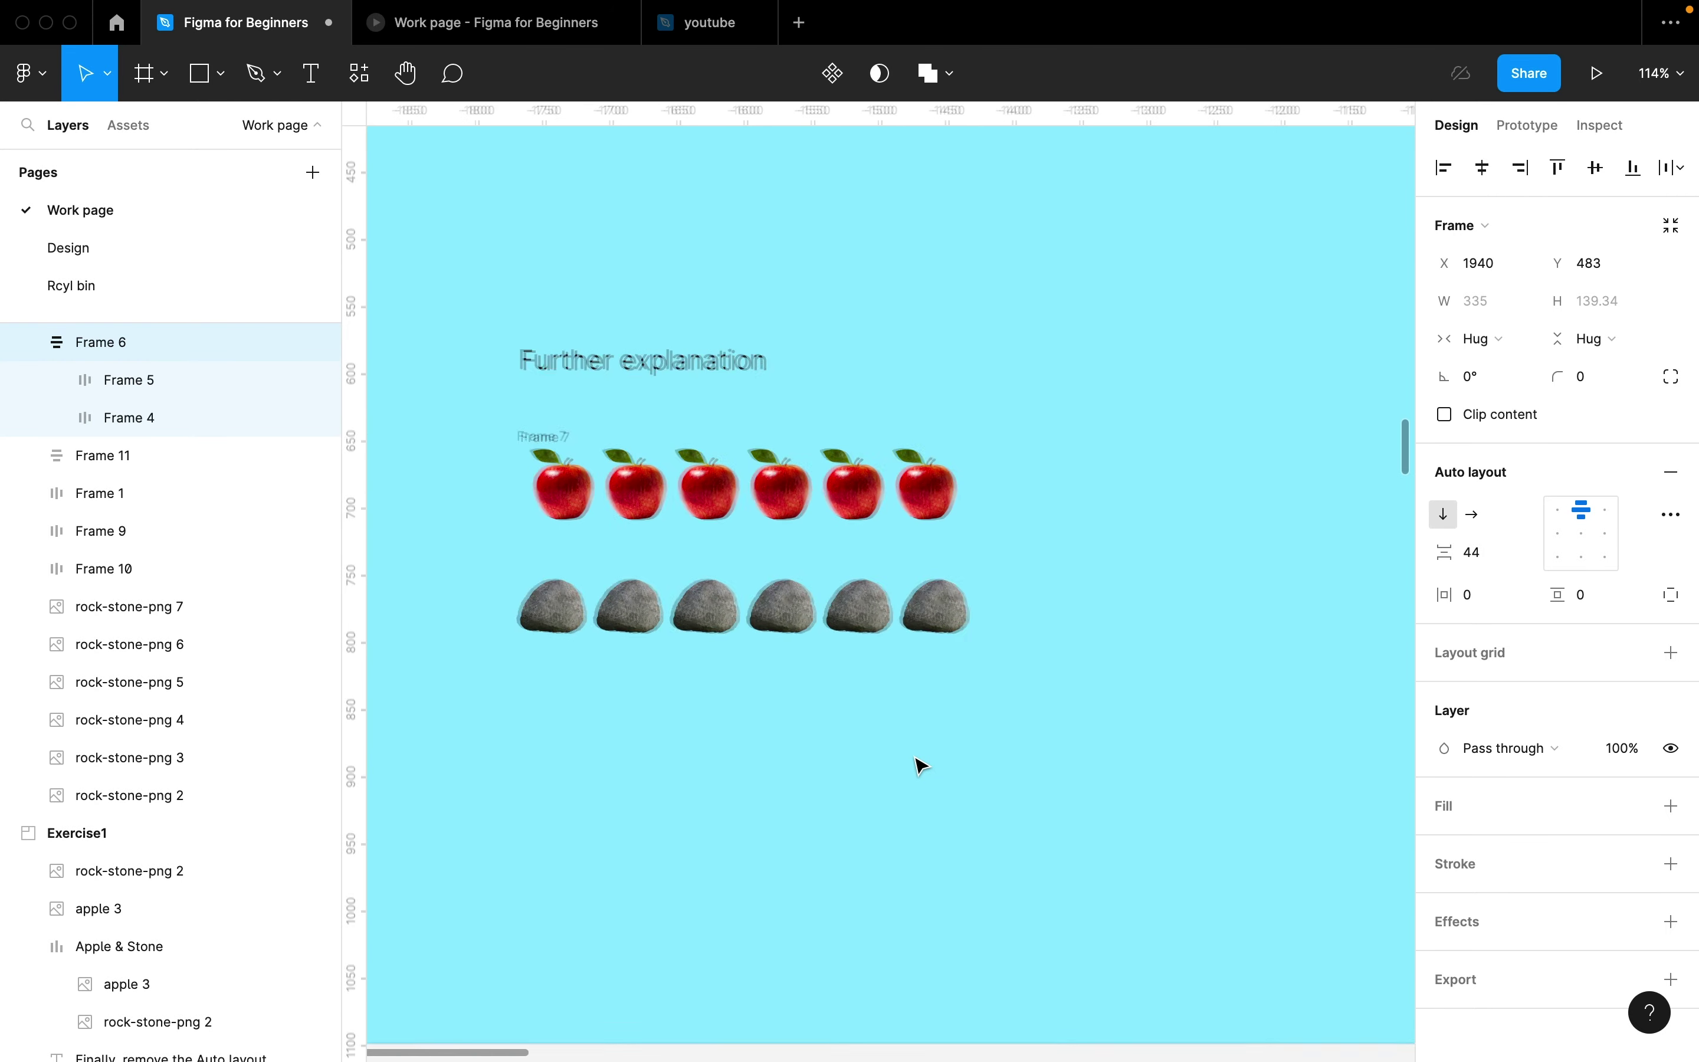
click(561, 421)
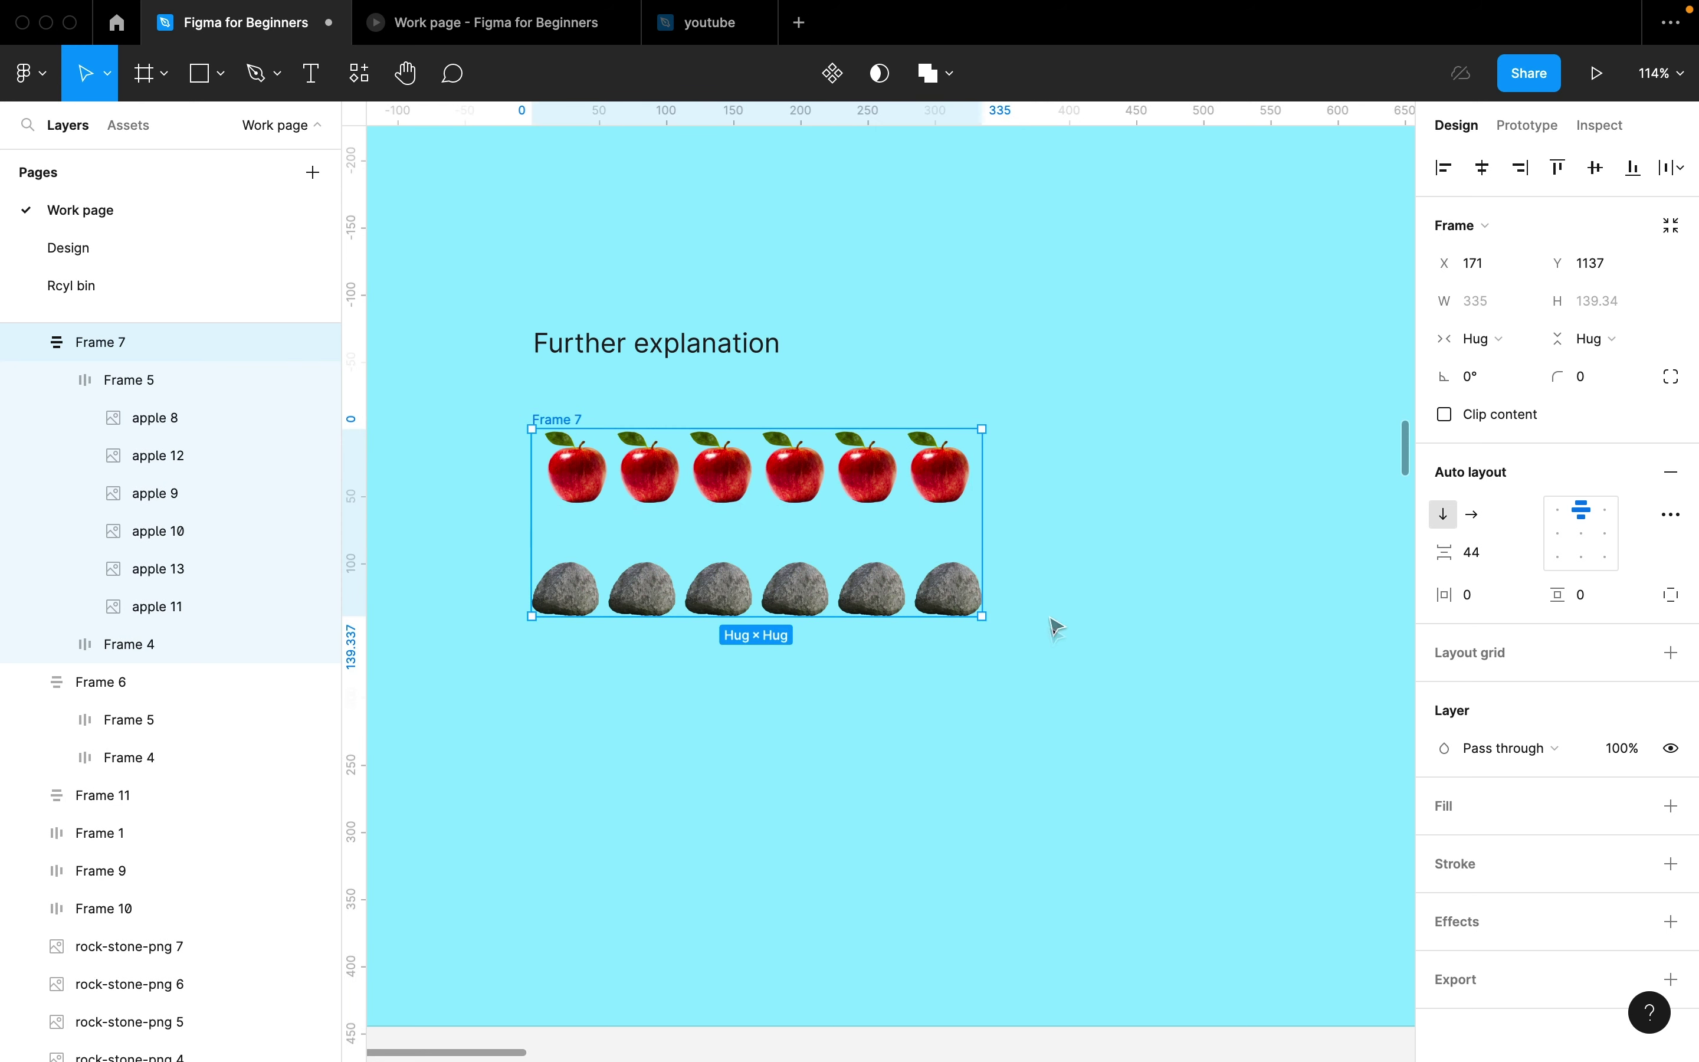
click(871, 503)
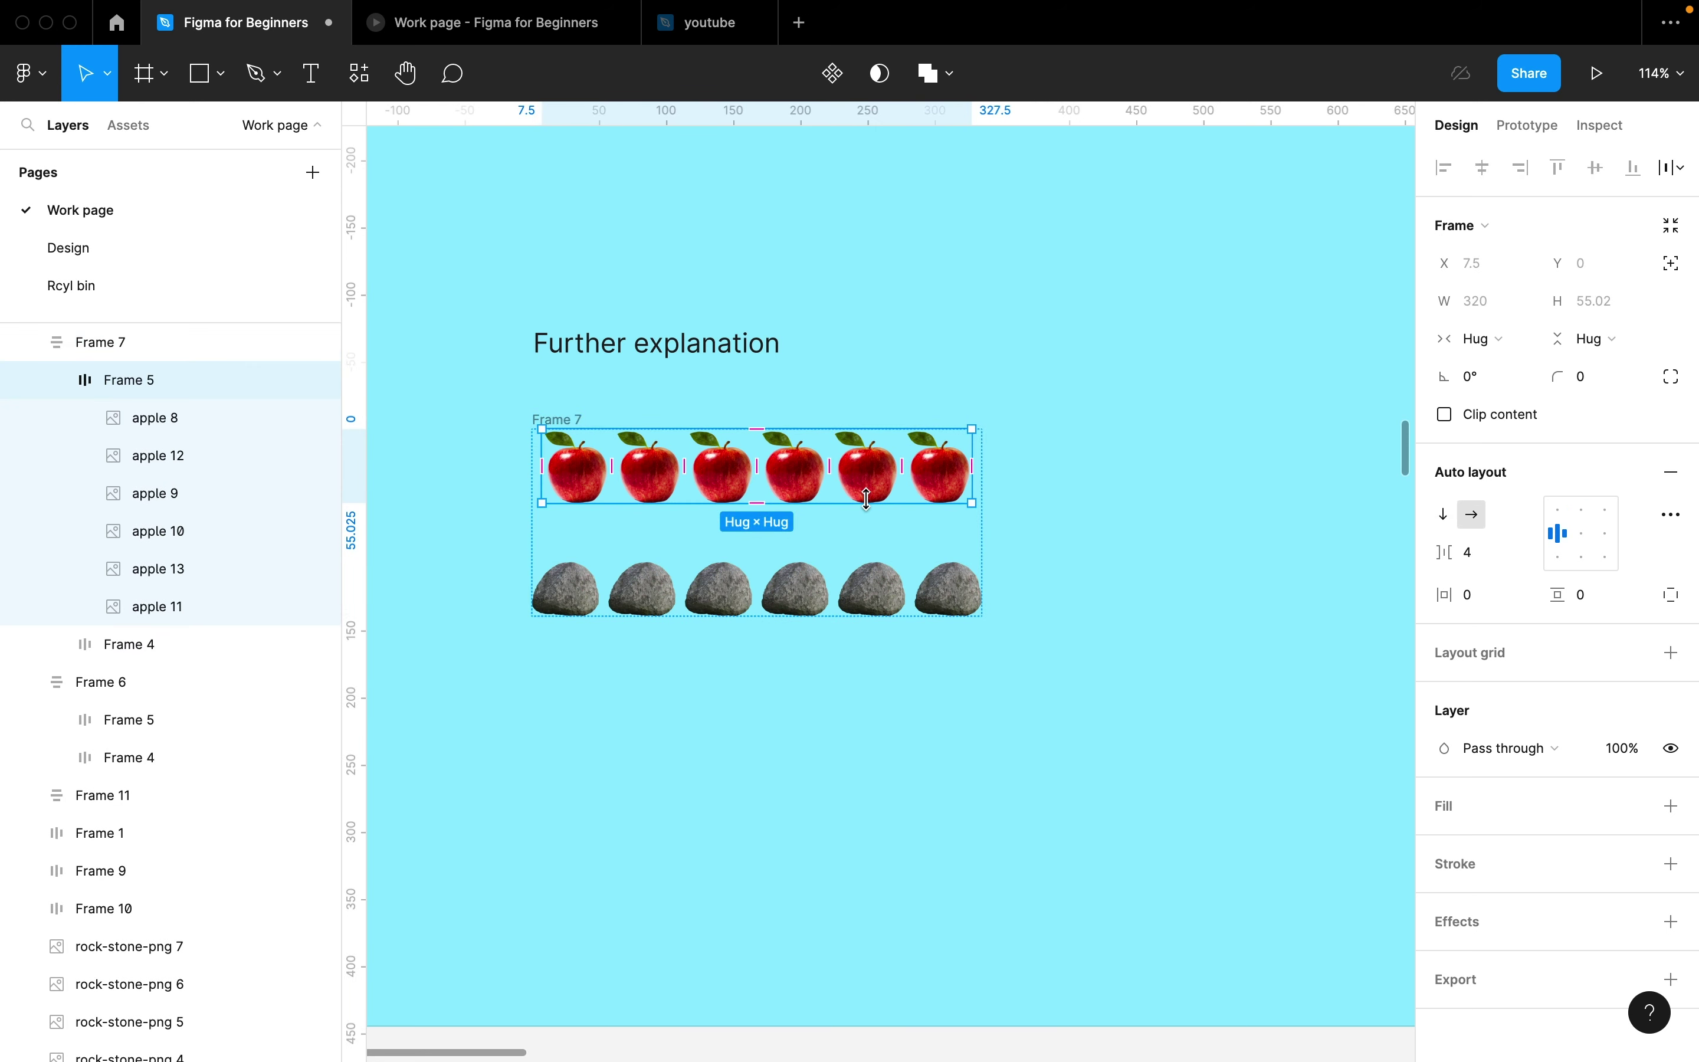
key(super+d)
key(Down)
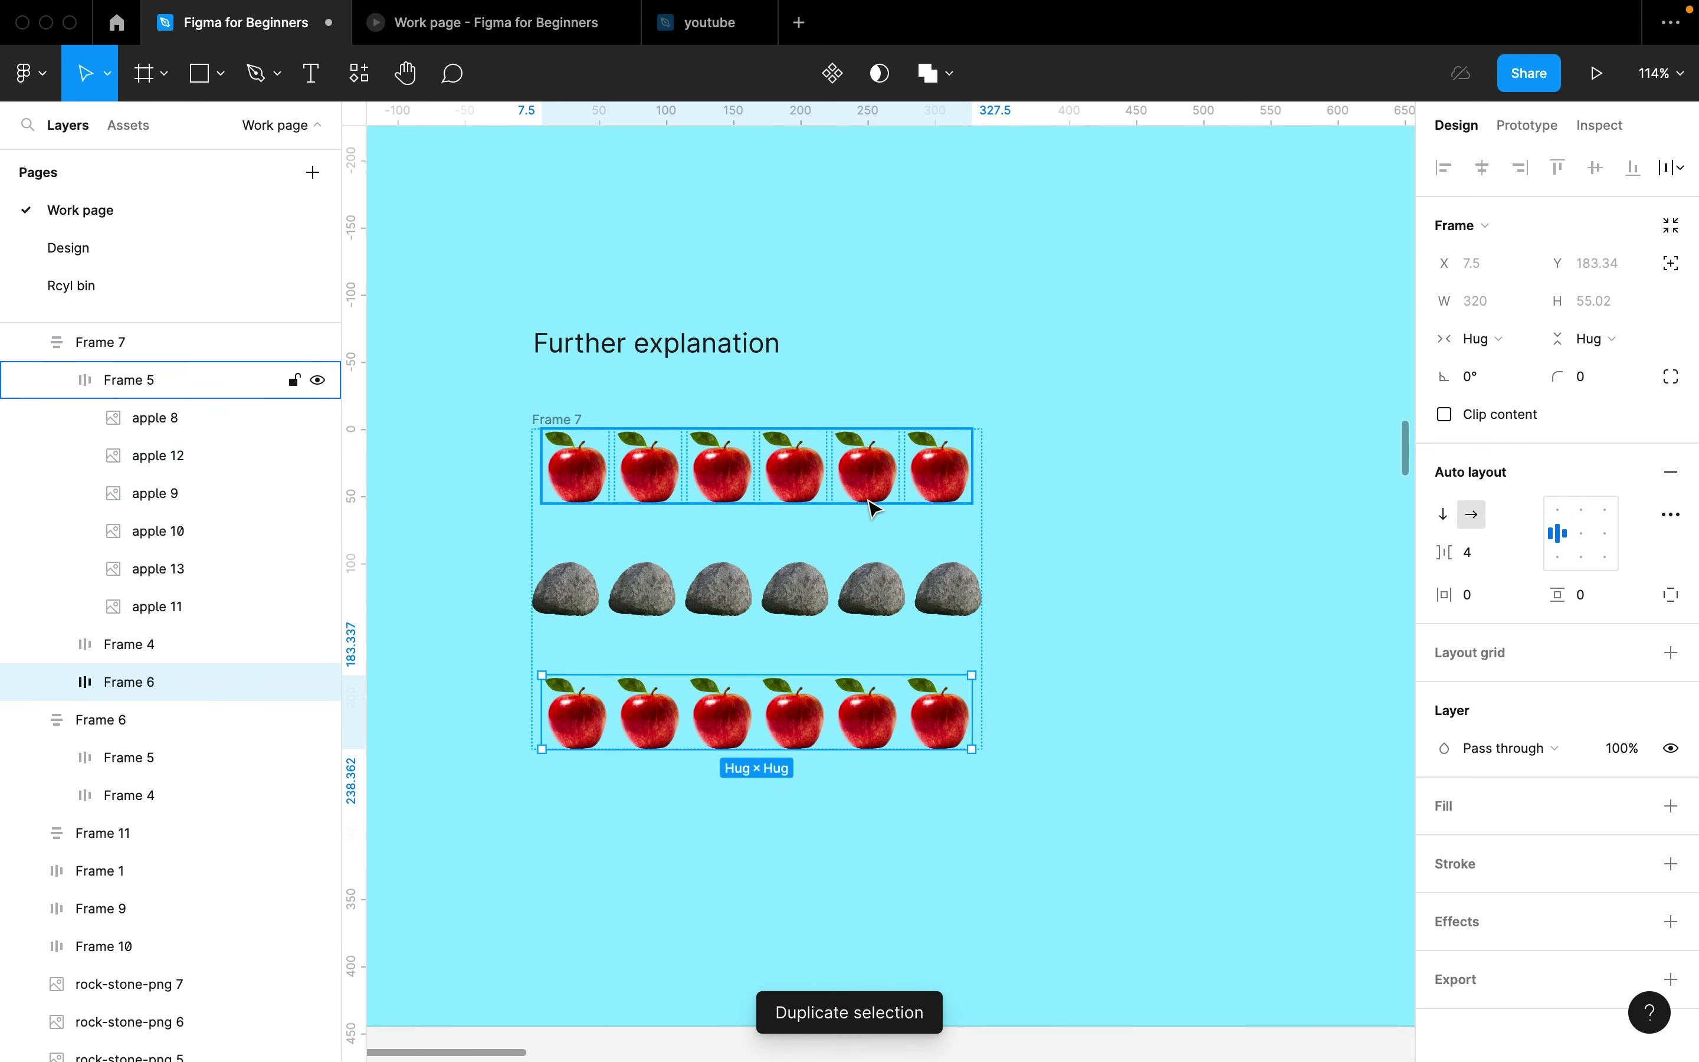
Step: Reorder the duplicated apple row above and below the stone row several times, leaving it at the bottom of Frame 7
key(Up)
key(Up)
key(Down)
key(Down)
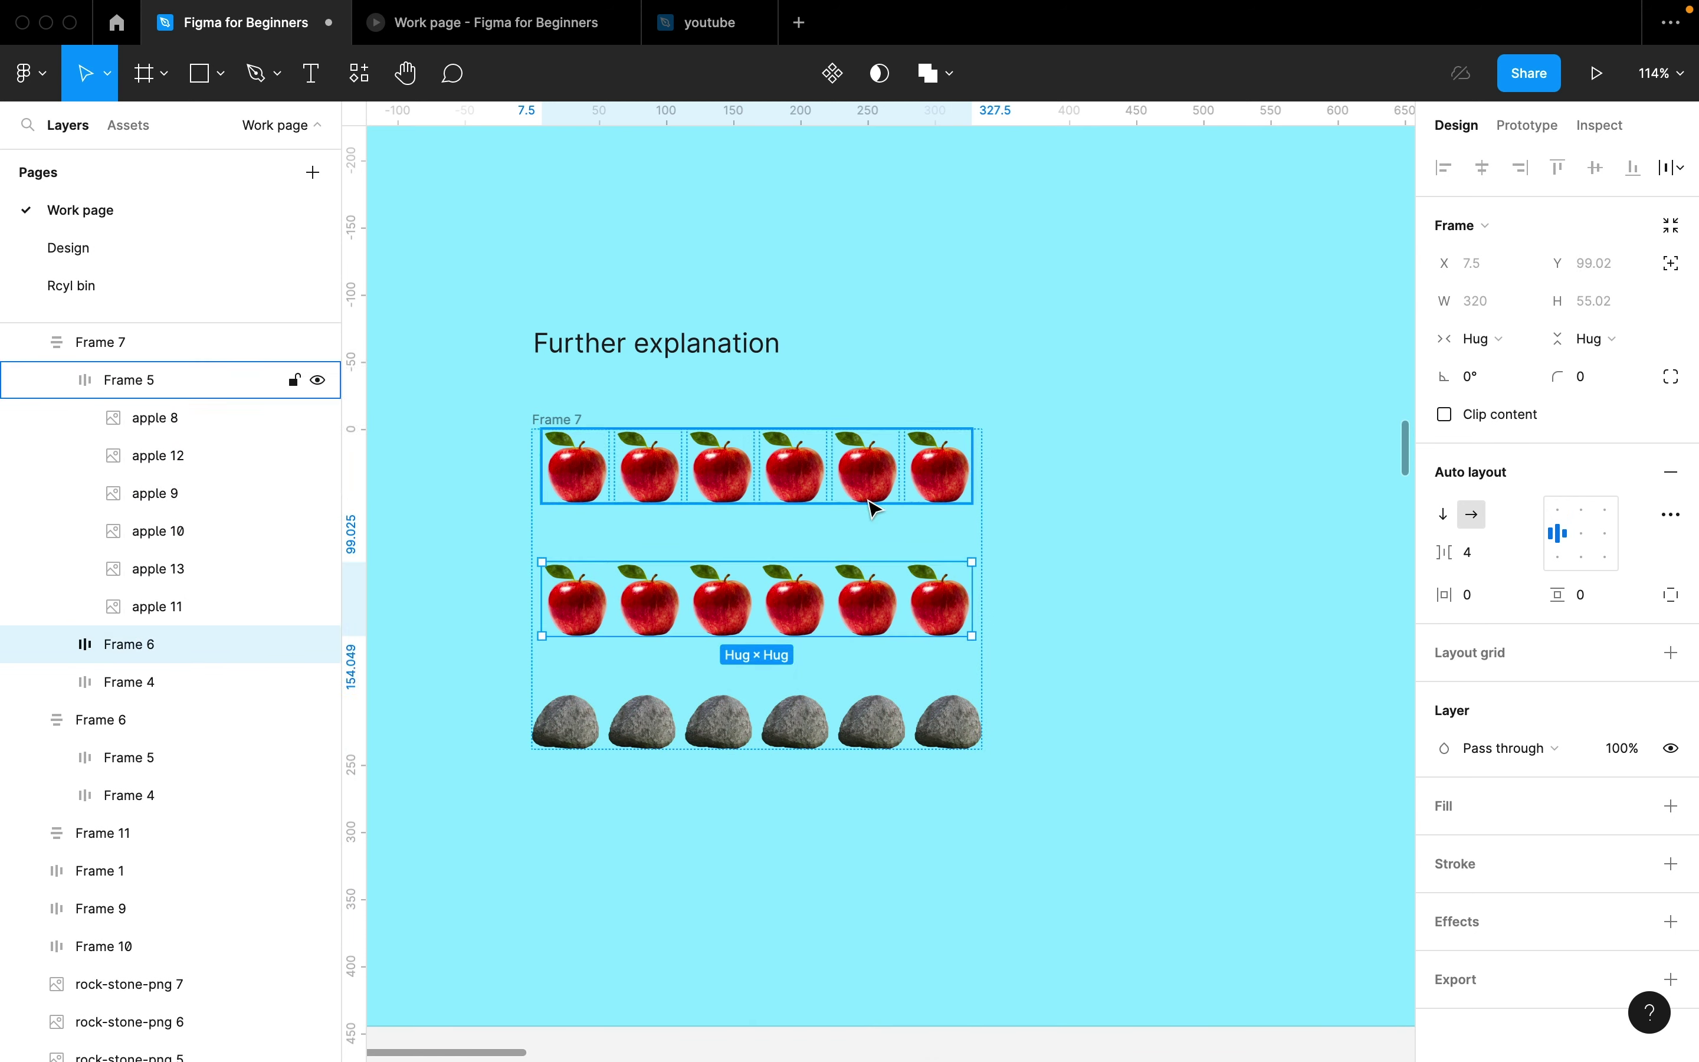
key(Up)
key(Down)
key(Up)
key(Down)
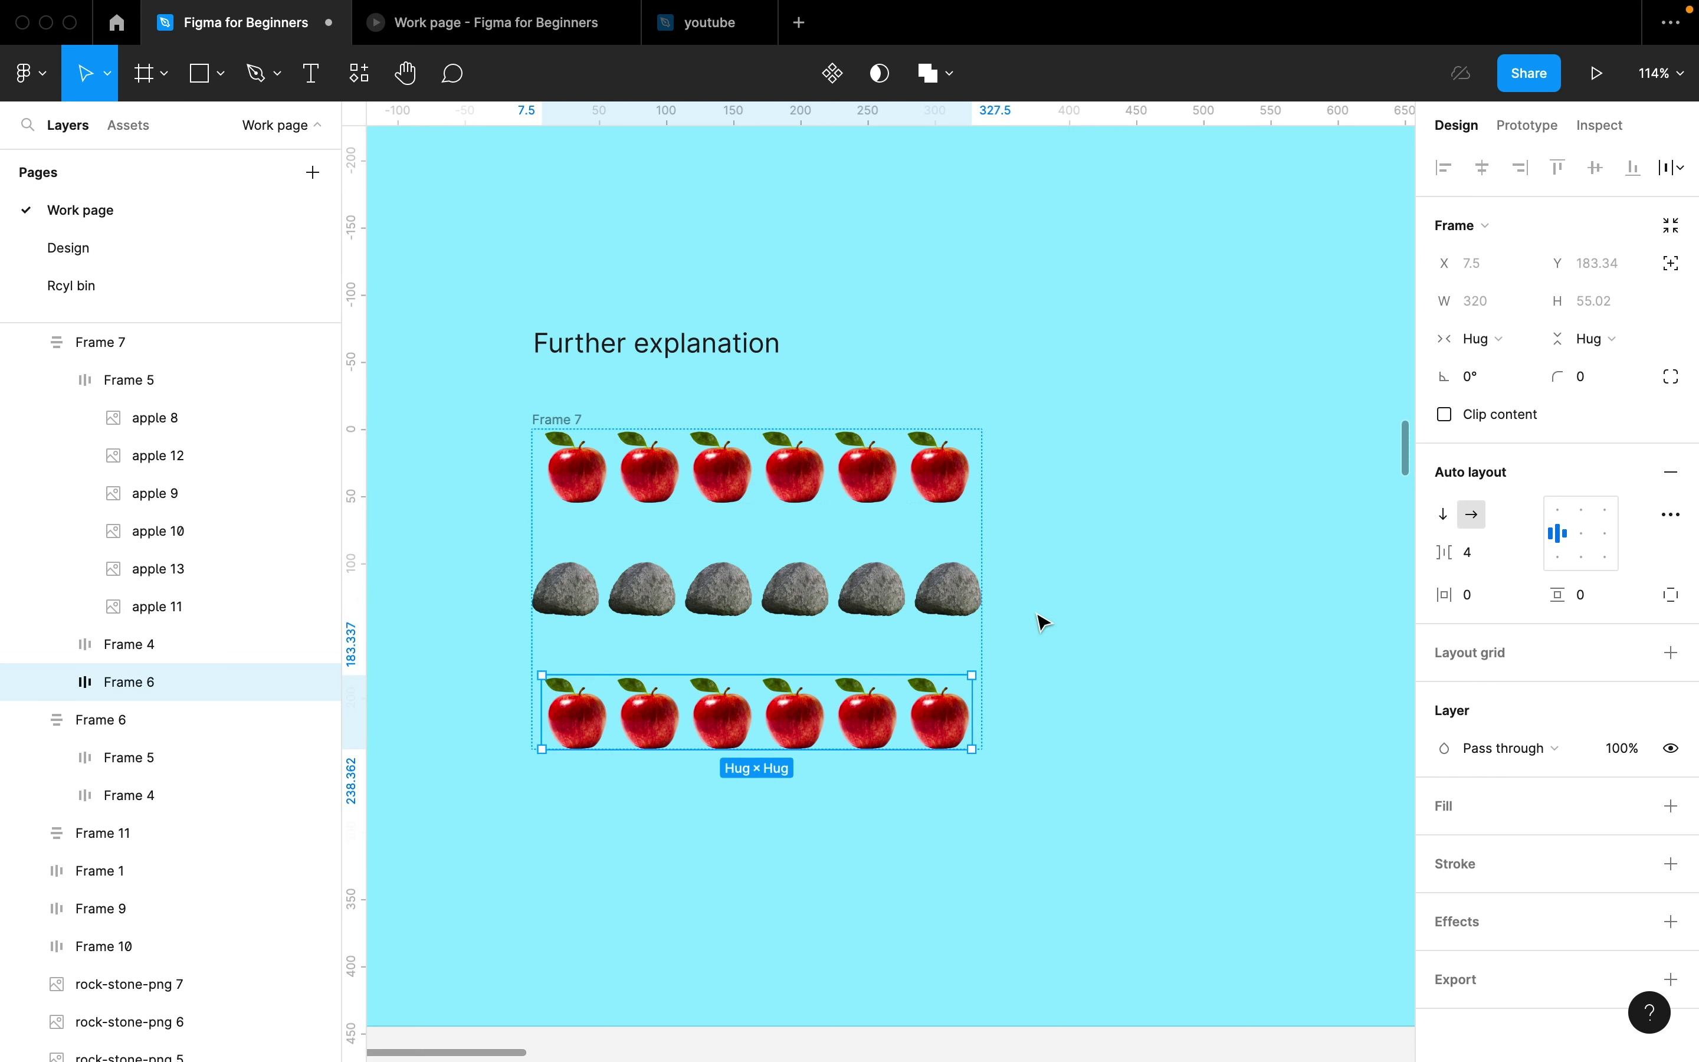
Step: Move the original apple row below the stone row so the stones come first in Frame 7
click(882, 490)
key(Down)
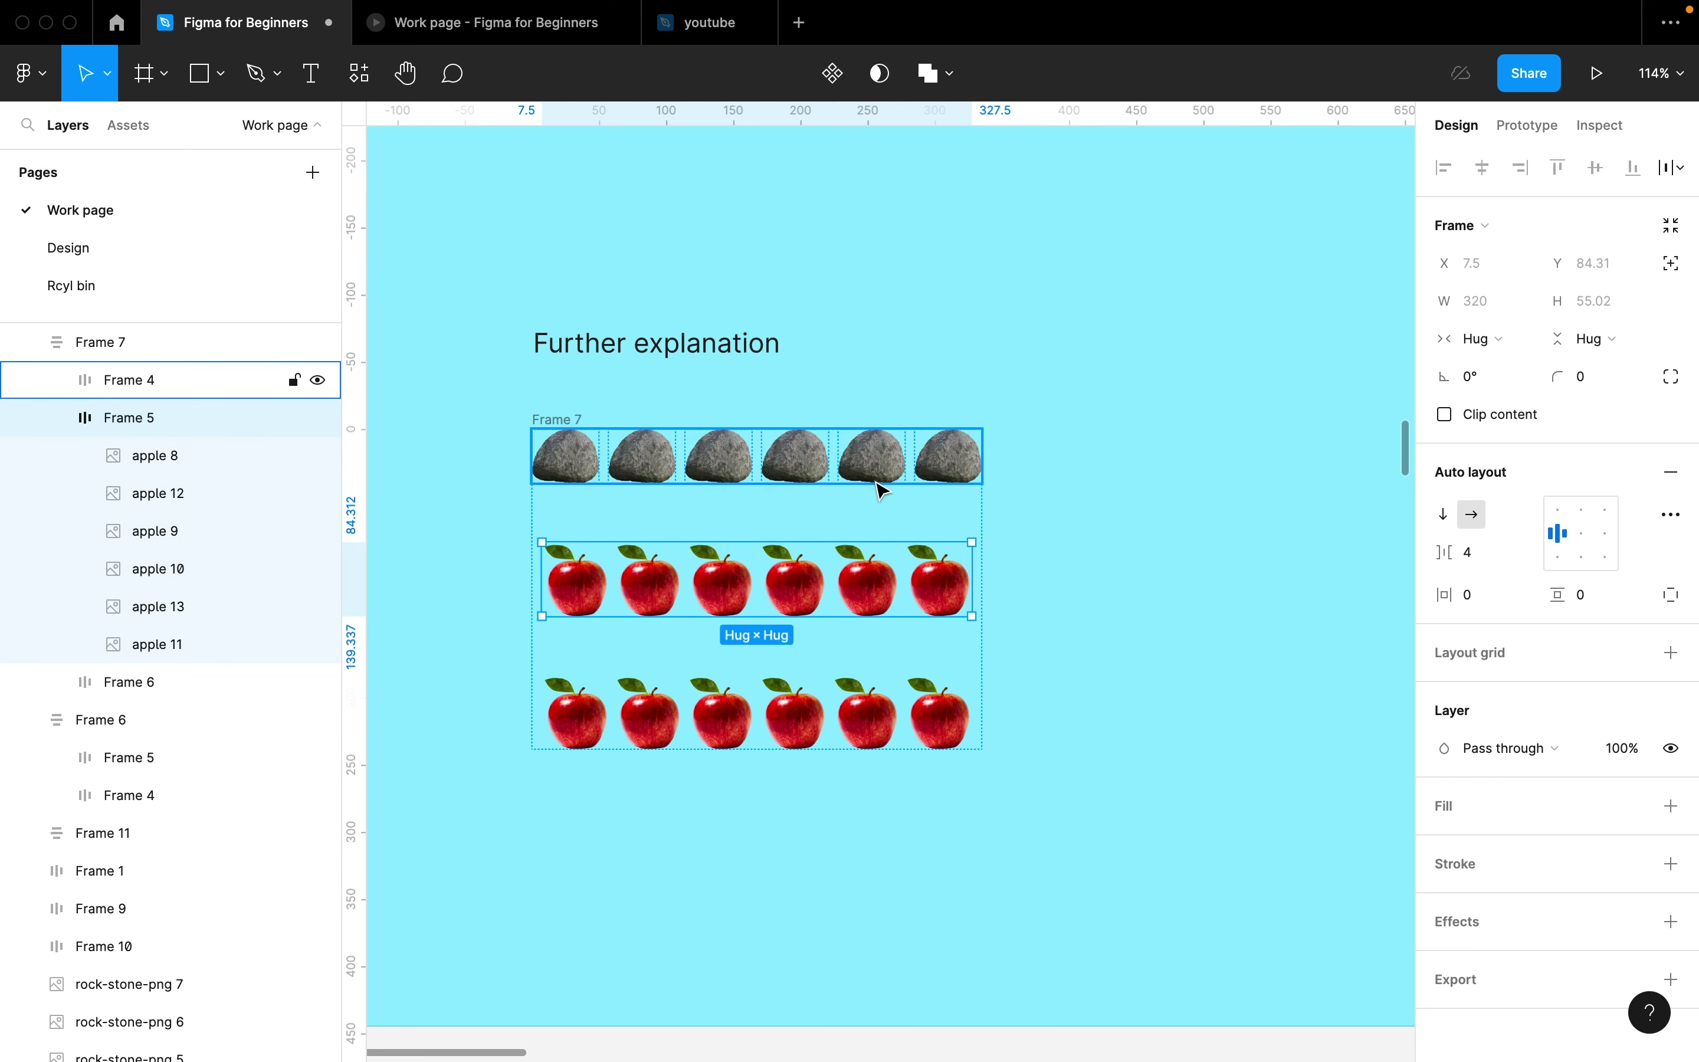
click(867, 457)
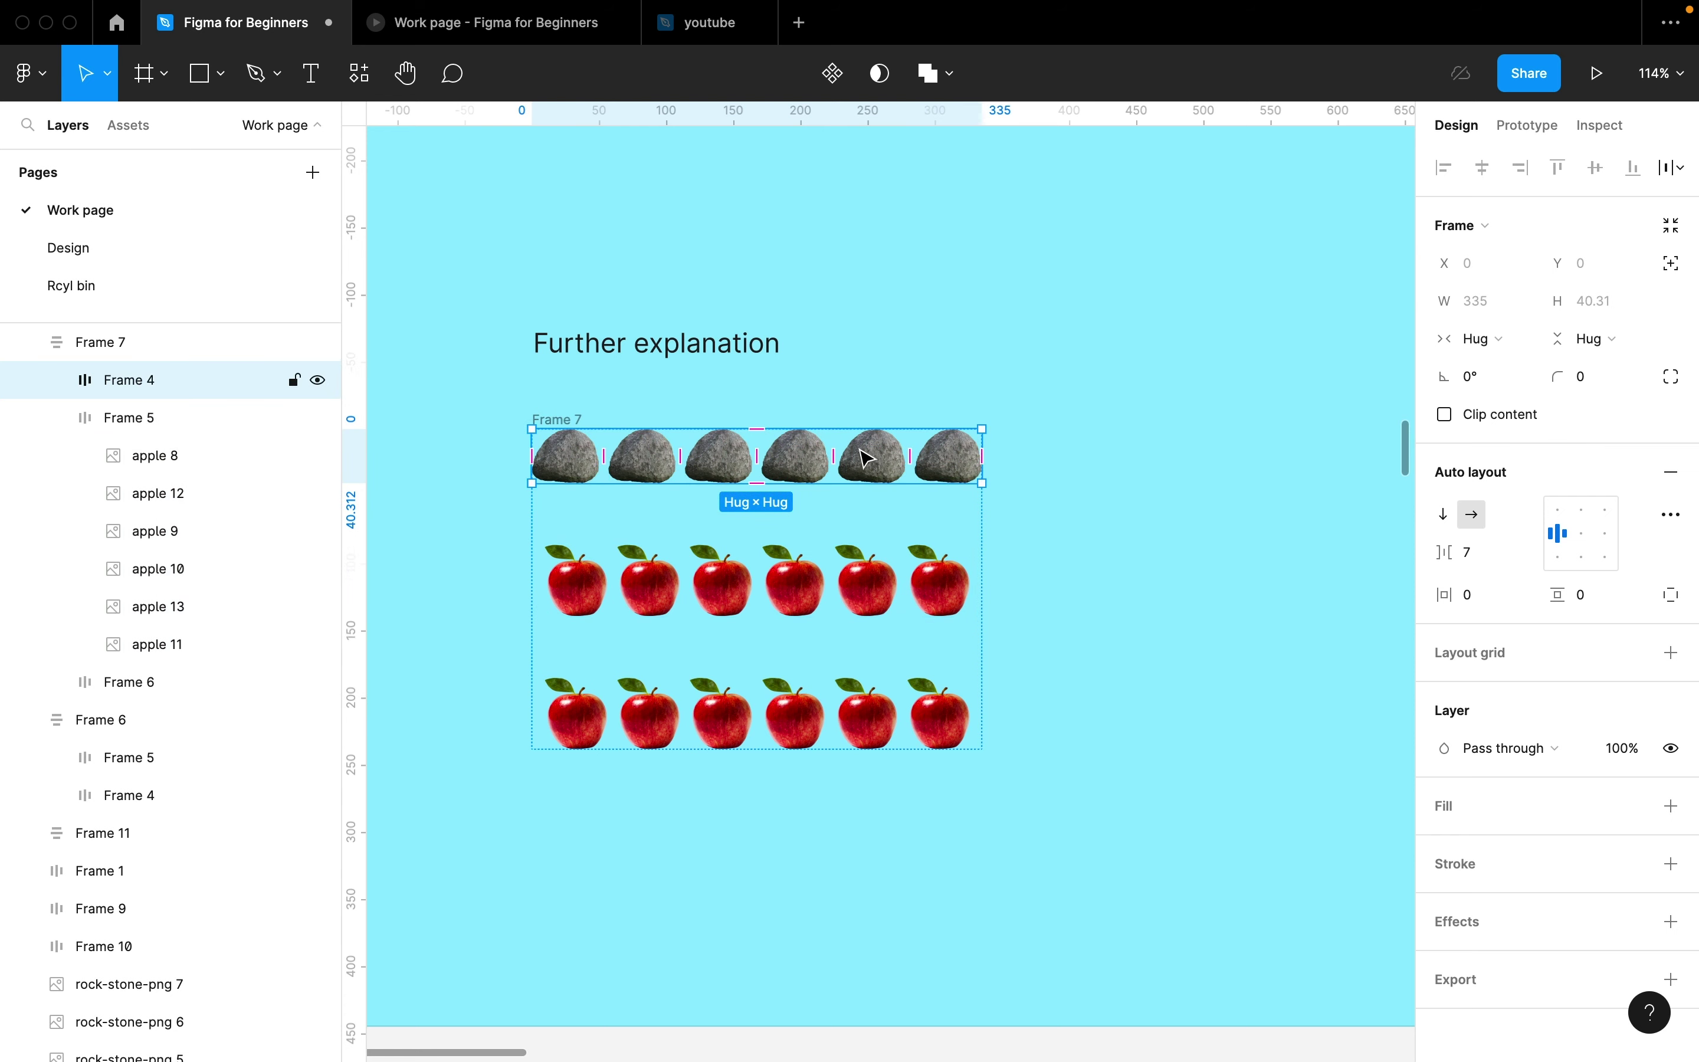
click(856, 593)
Step: Duplicate the stone row in Frame 7 and reorder the copy to sit between the two apple rows
click(847, 476)
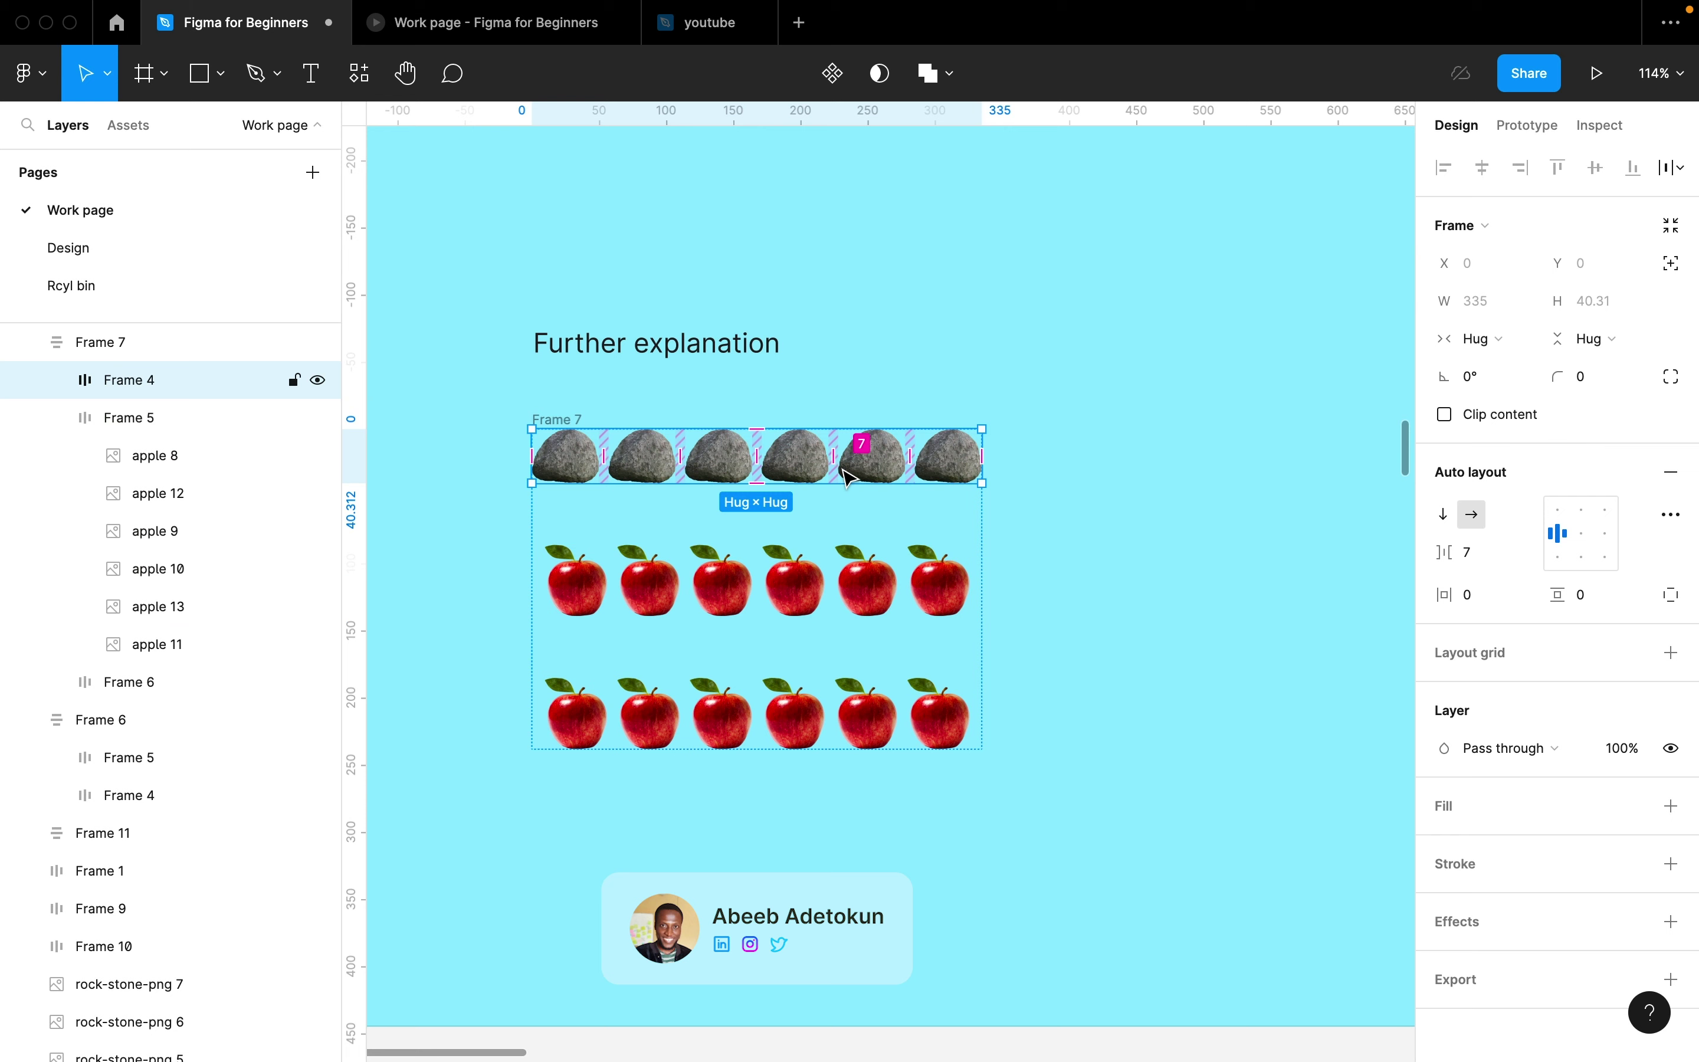
key(super+d)
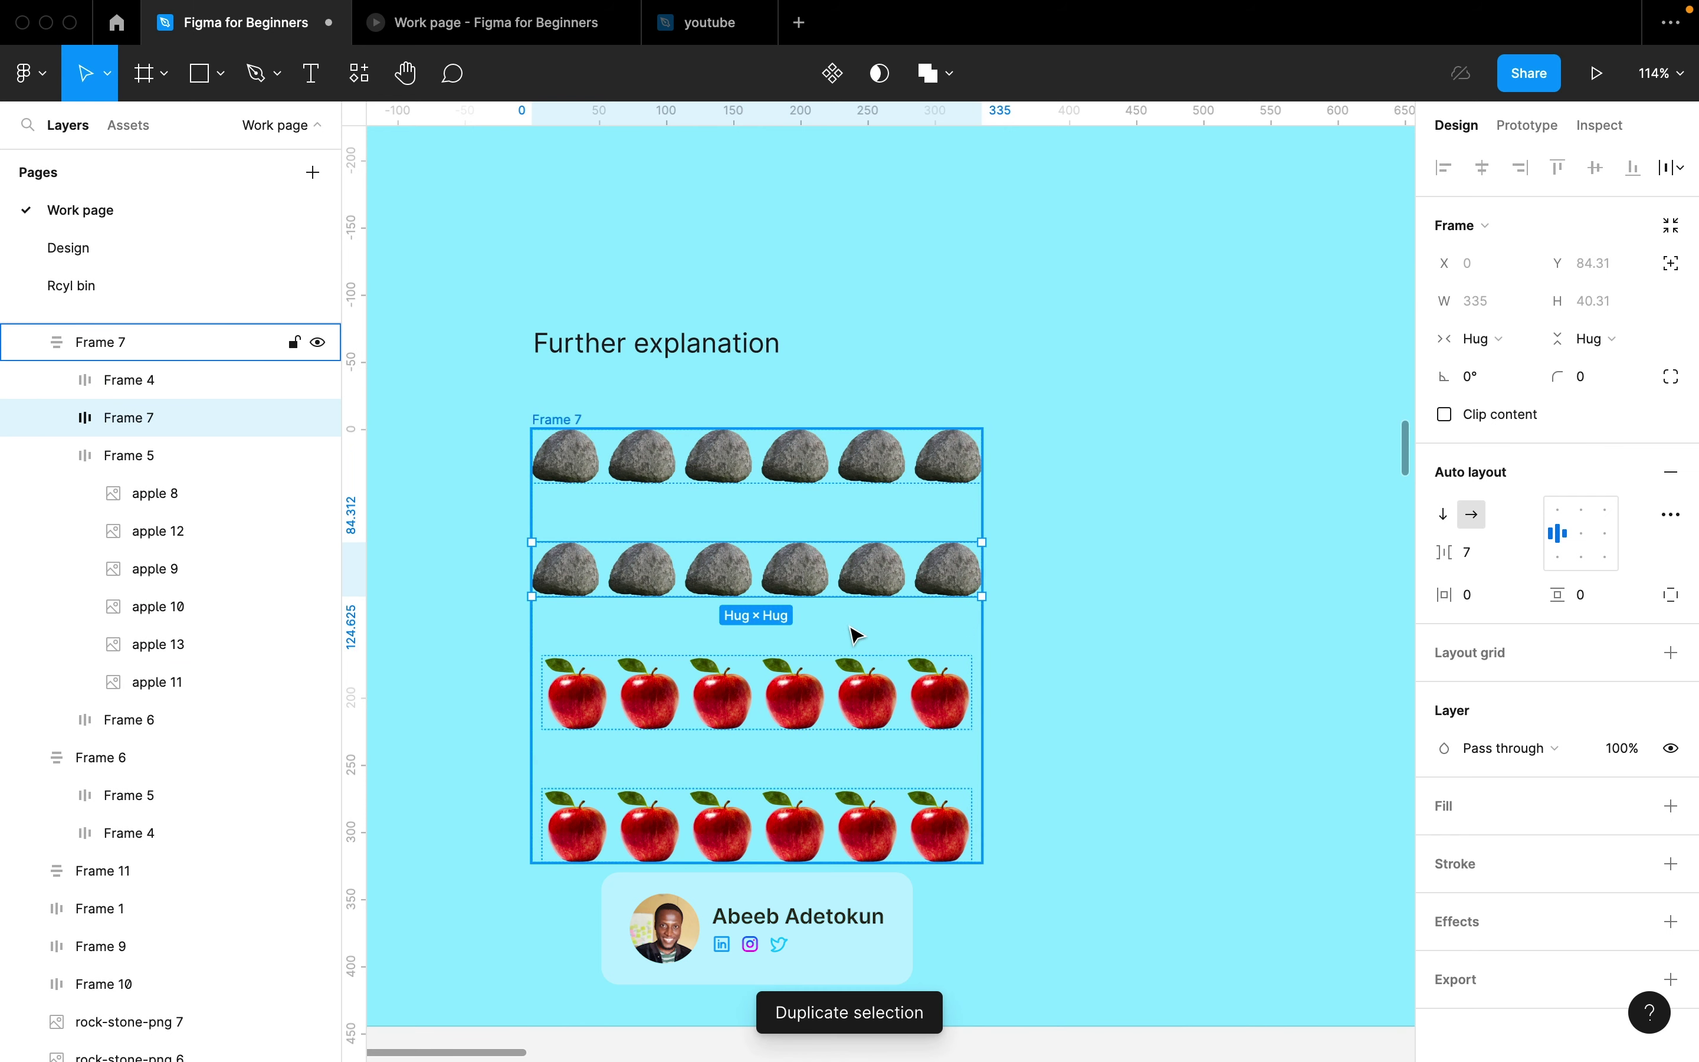
key(Down)
key(Down)
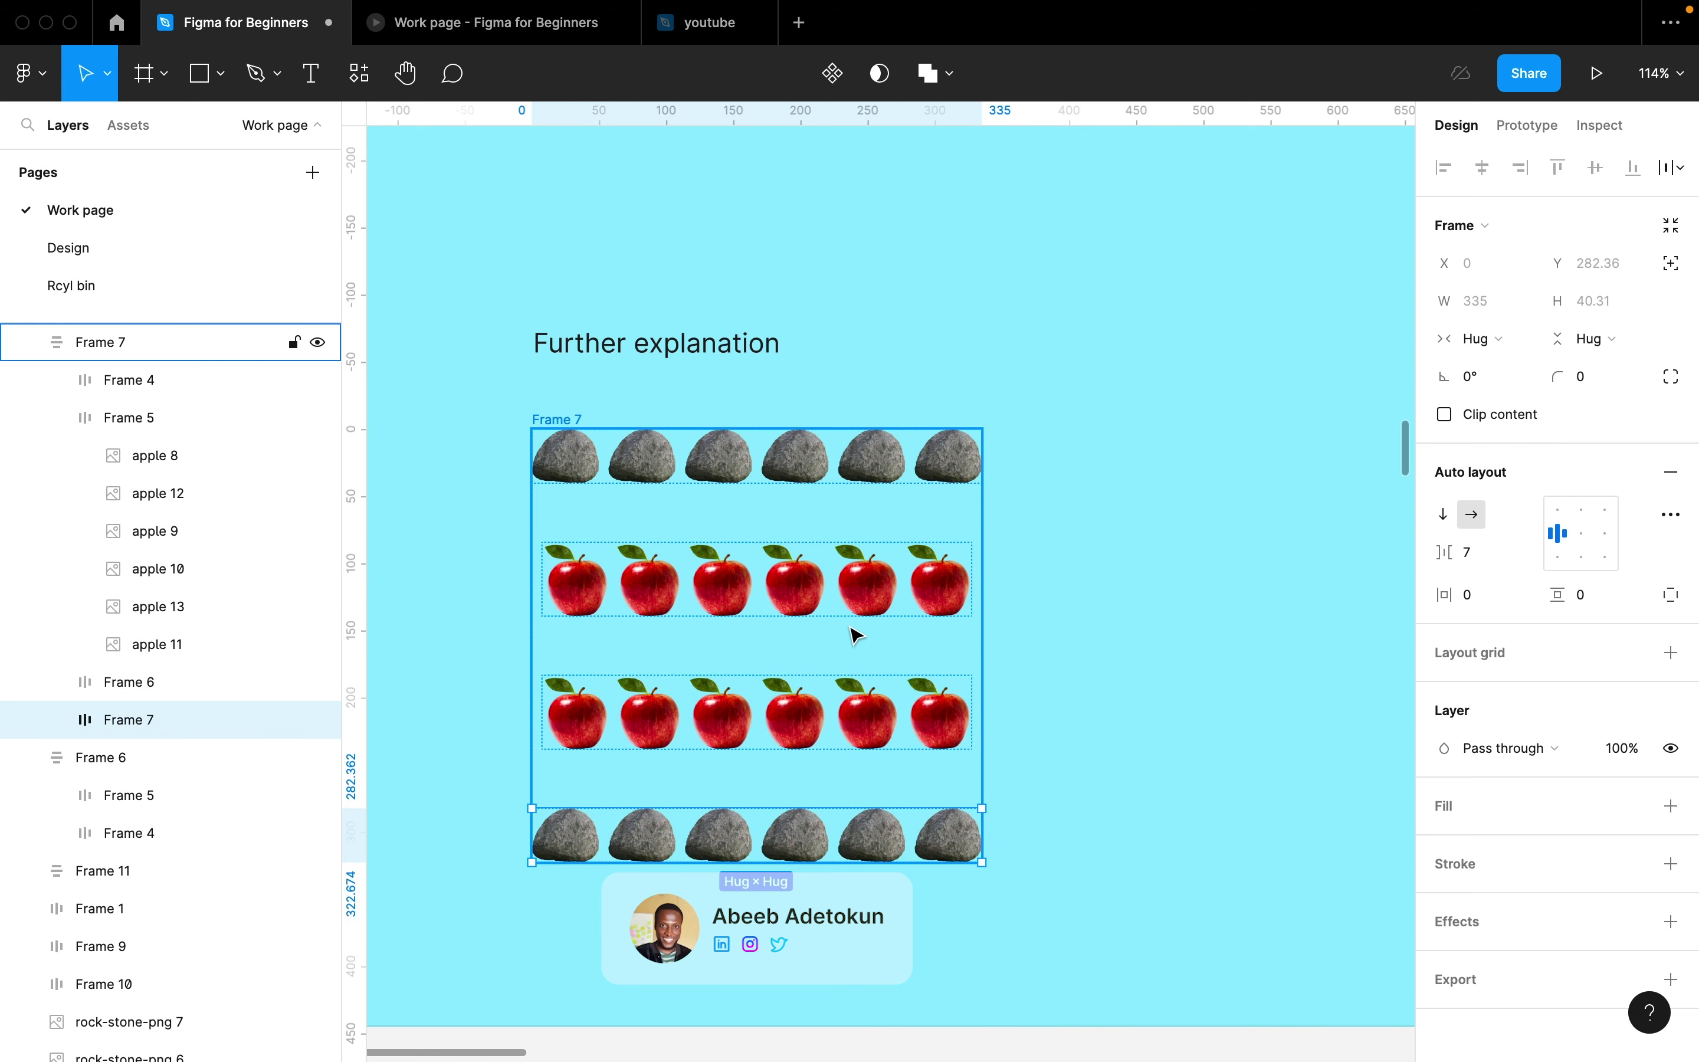
key(Up)
key(Down)
key(Up)
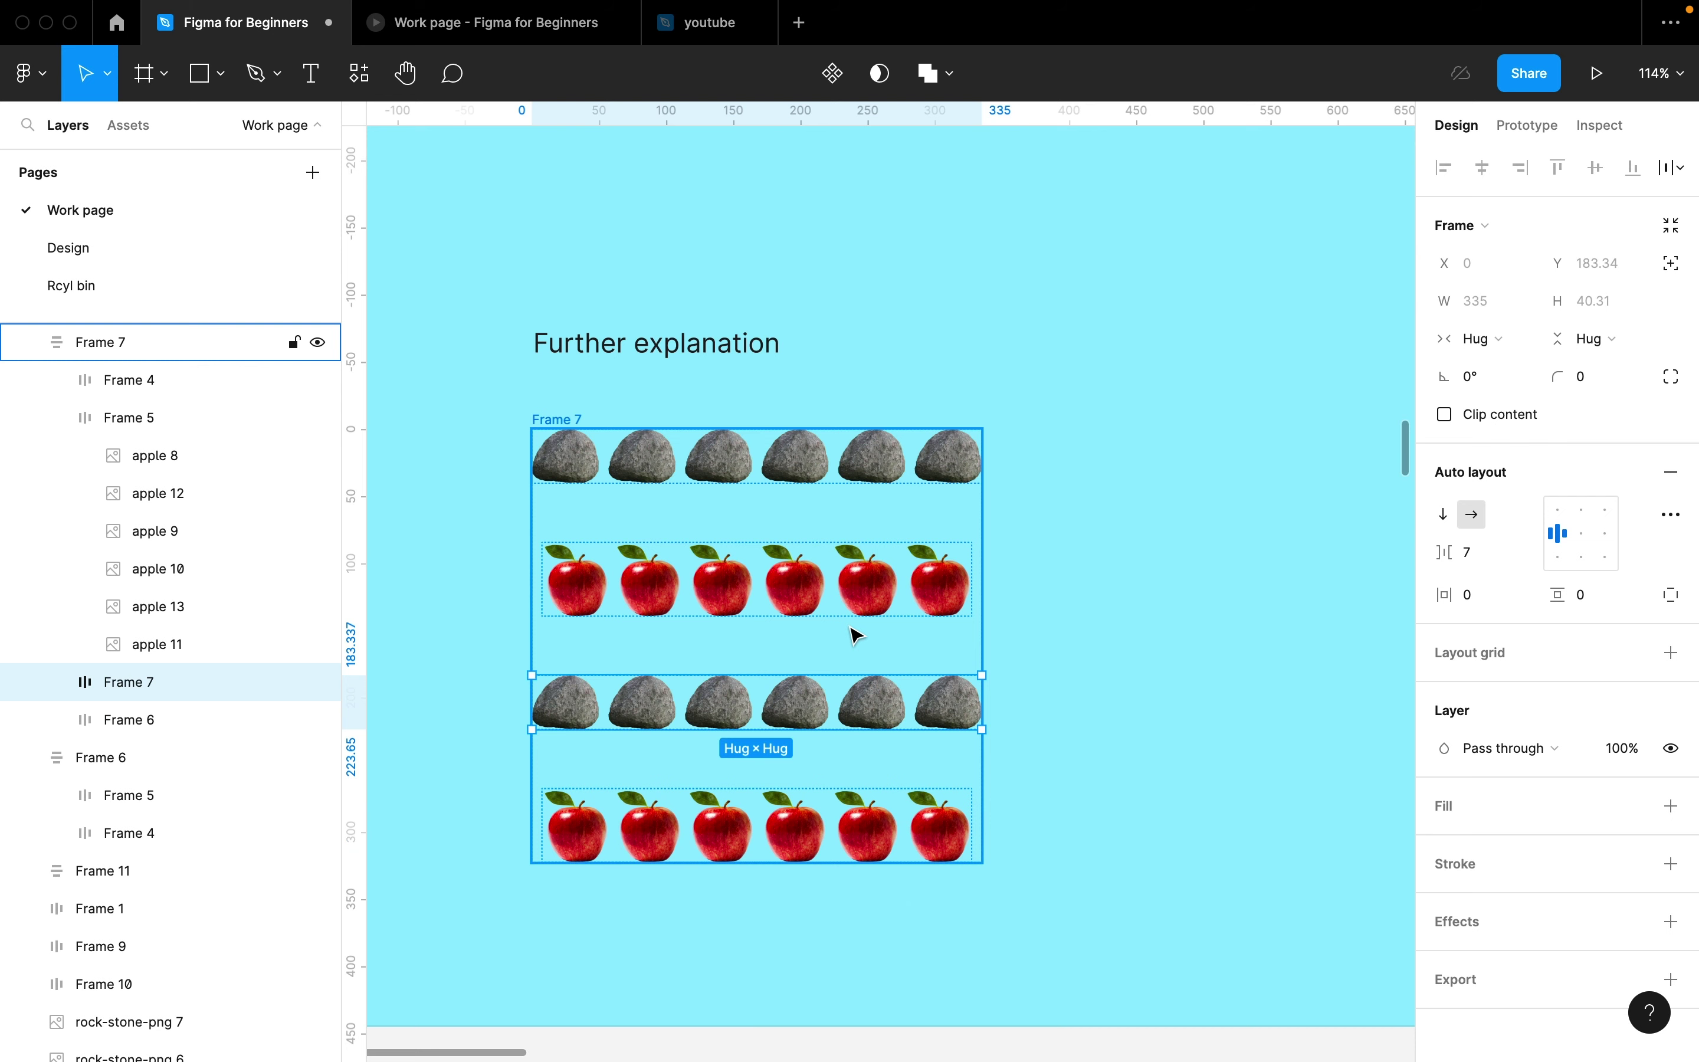
Step: Switch Frame 7's auto layout direction to horizontal and back to vertical
key(Escape)
click(850, 594)
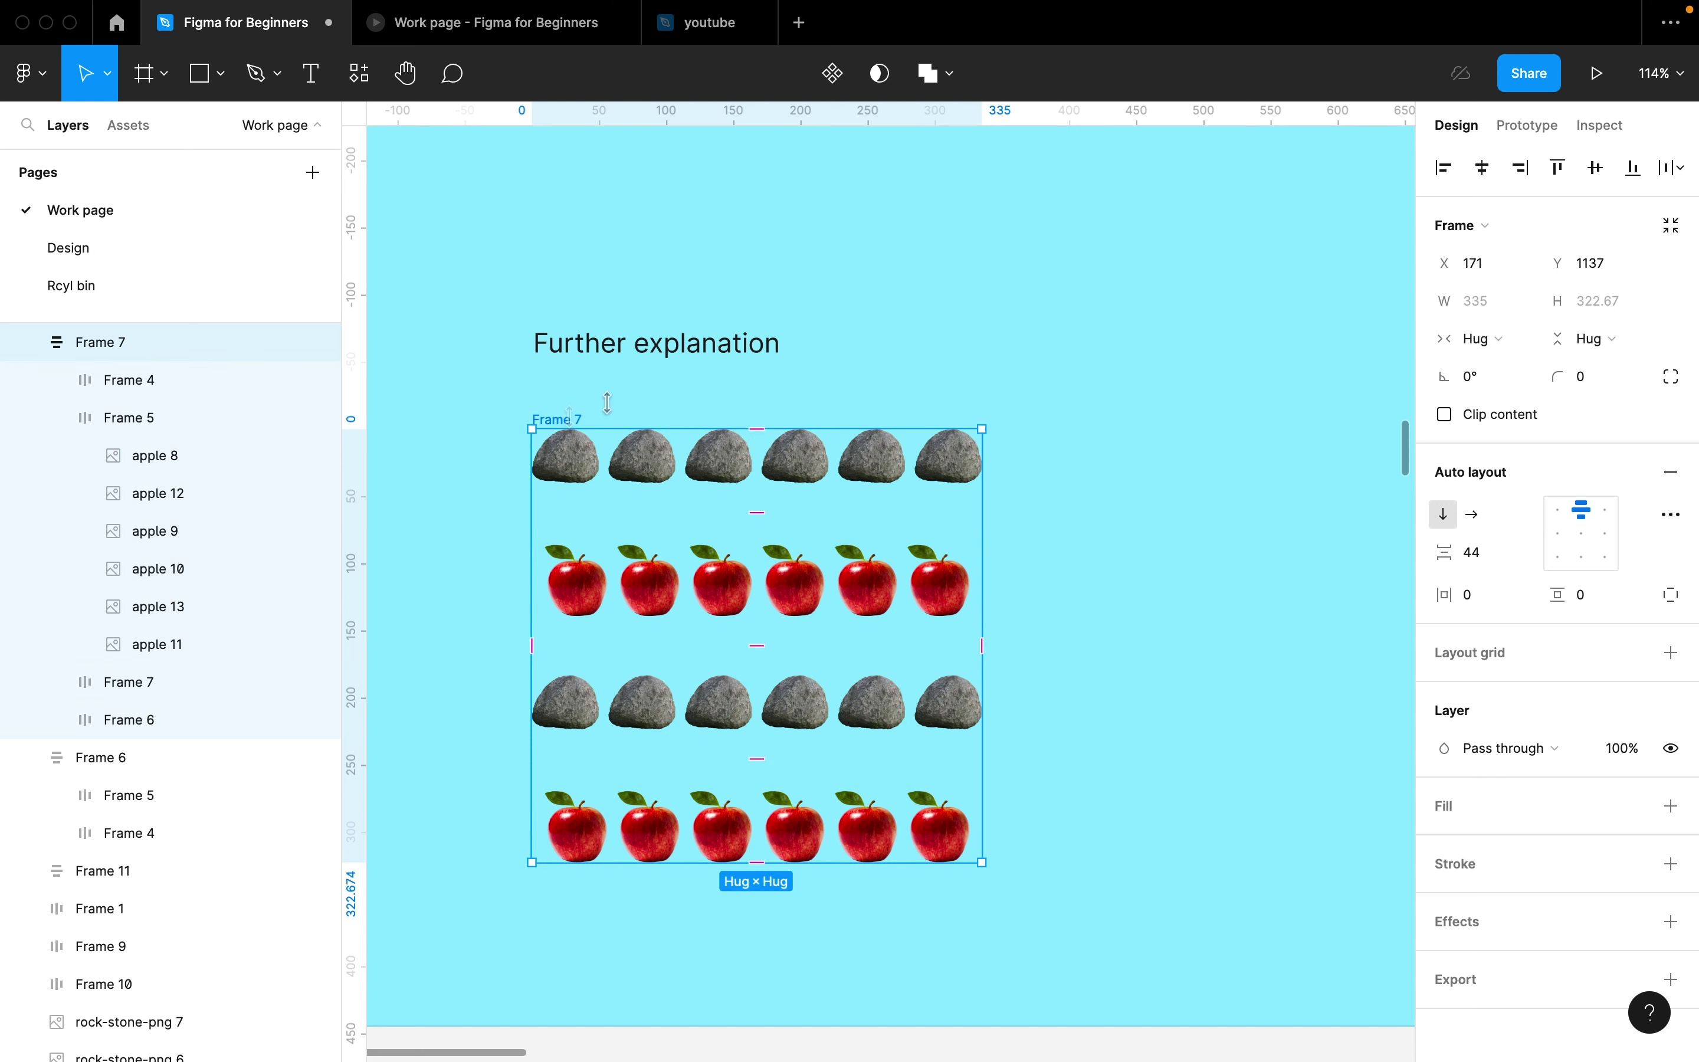
click(1473, 515)
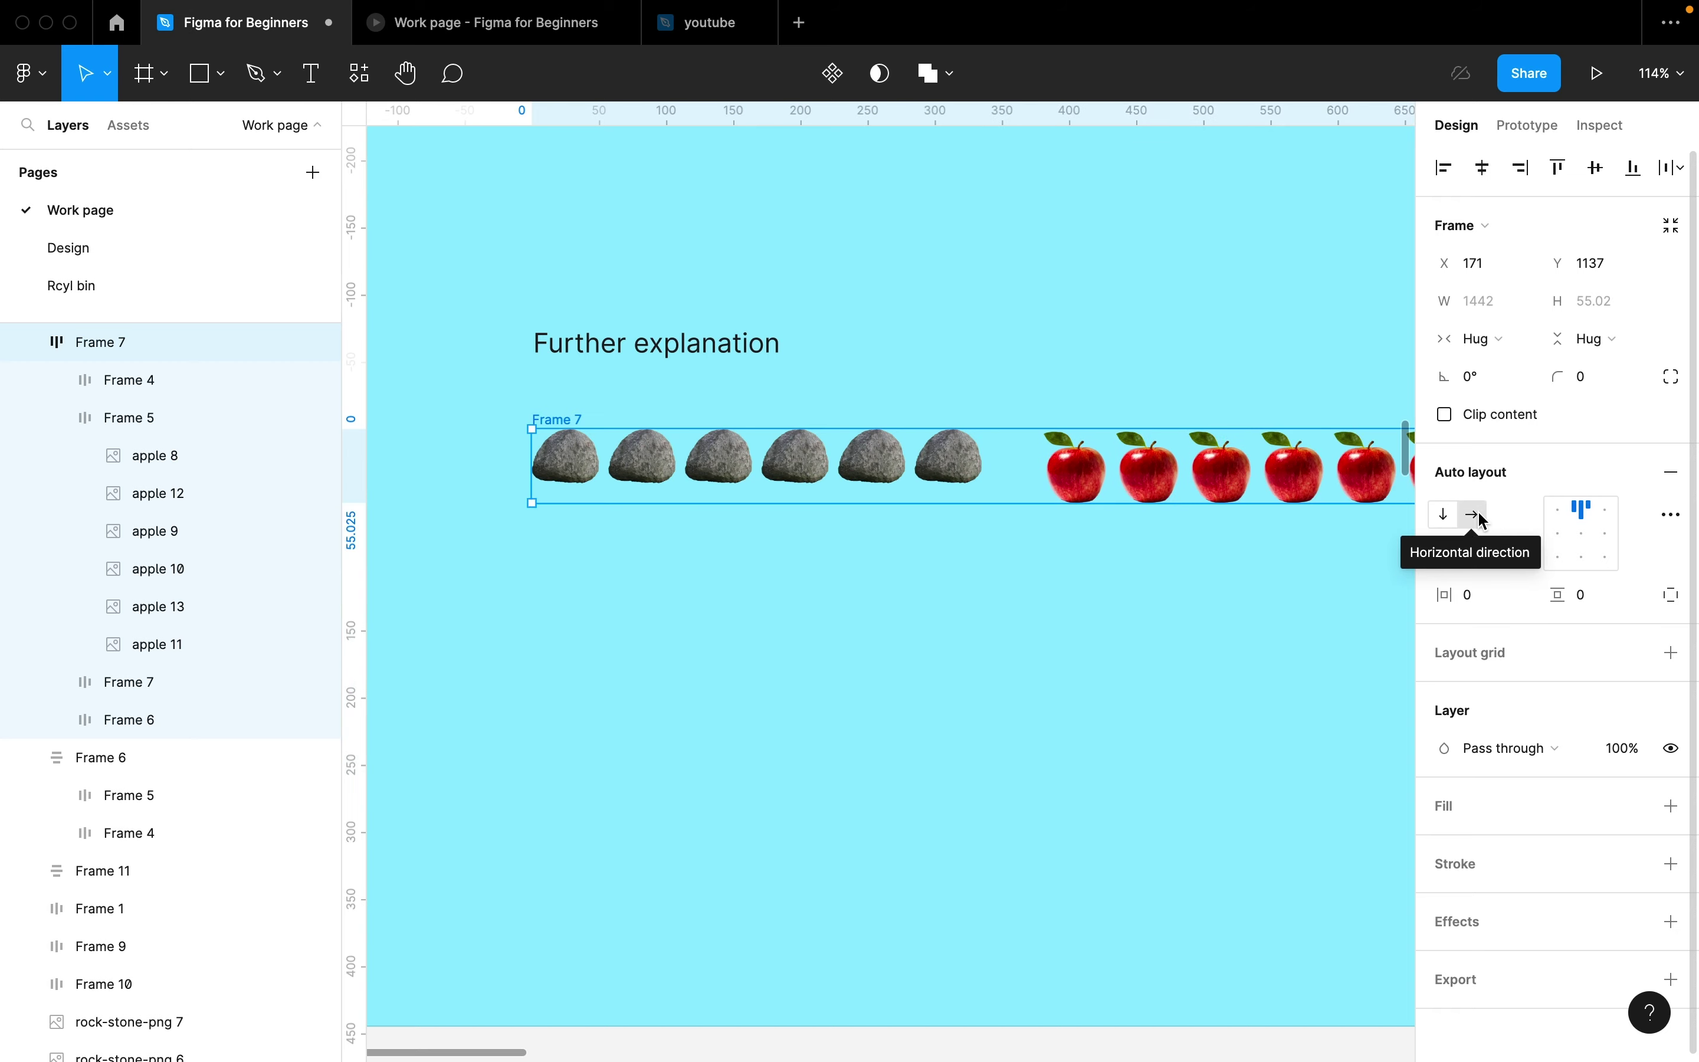
scroll(577, 679, down, 5)
scroll(577, 679, down, 4)
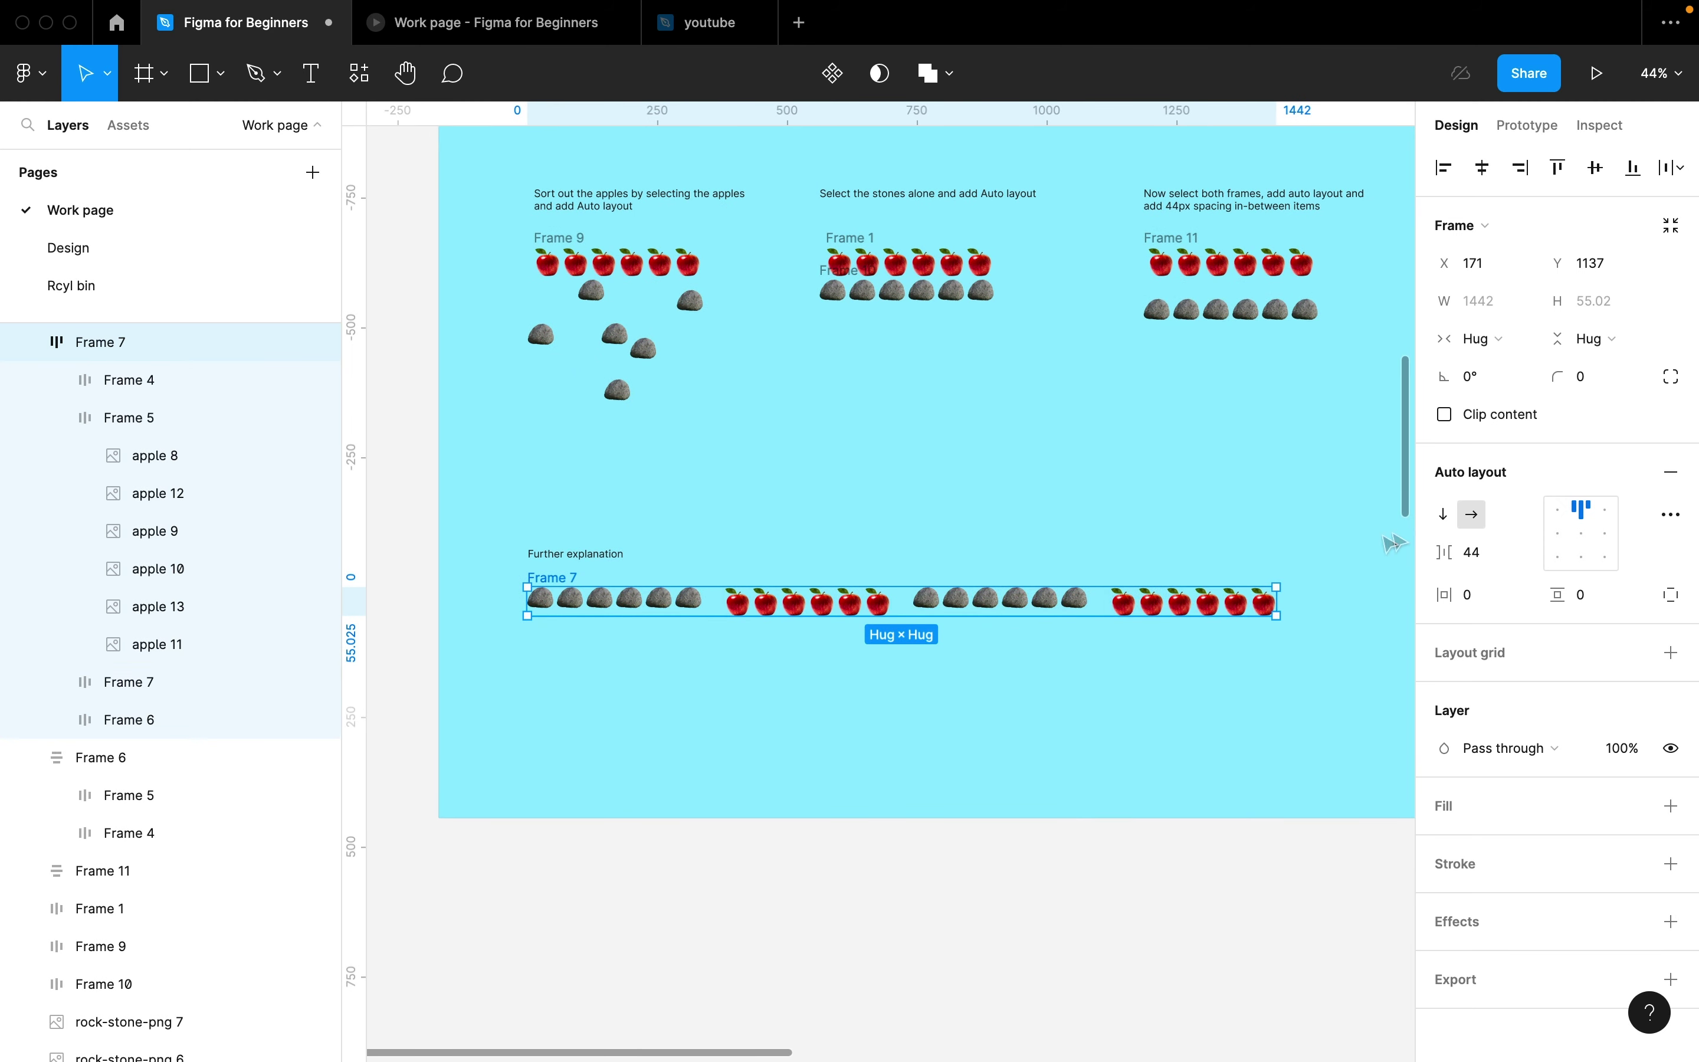
click(1445, 519)
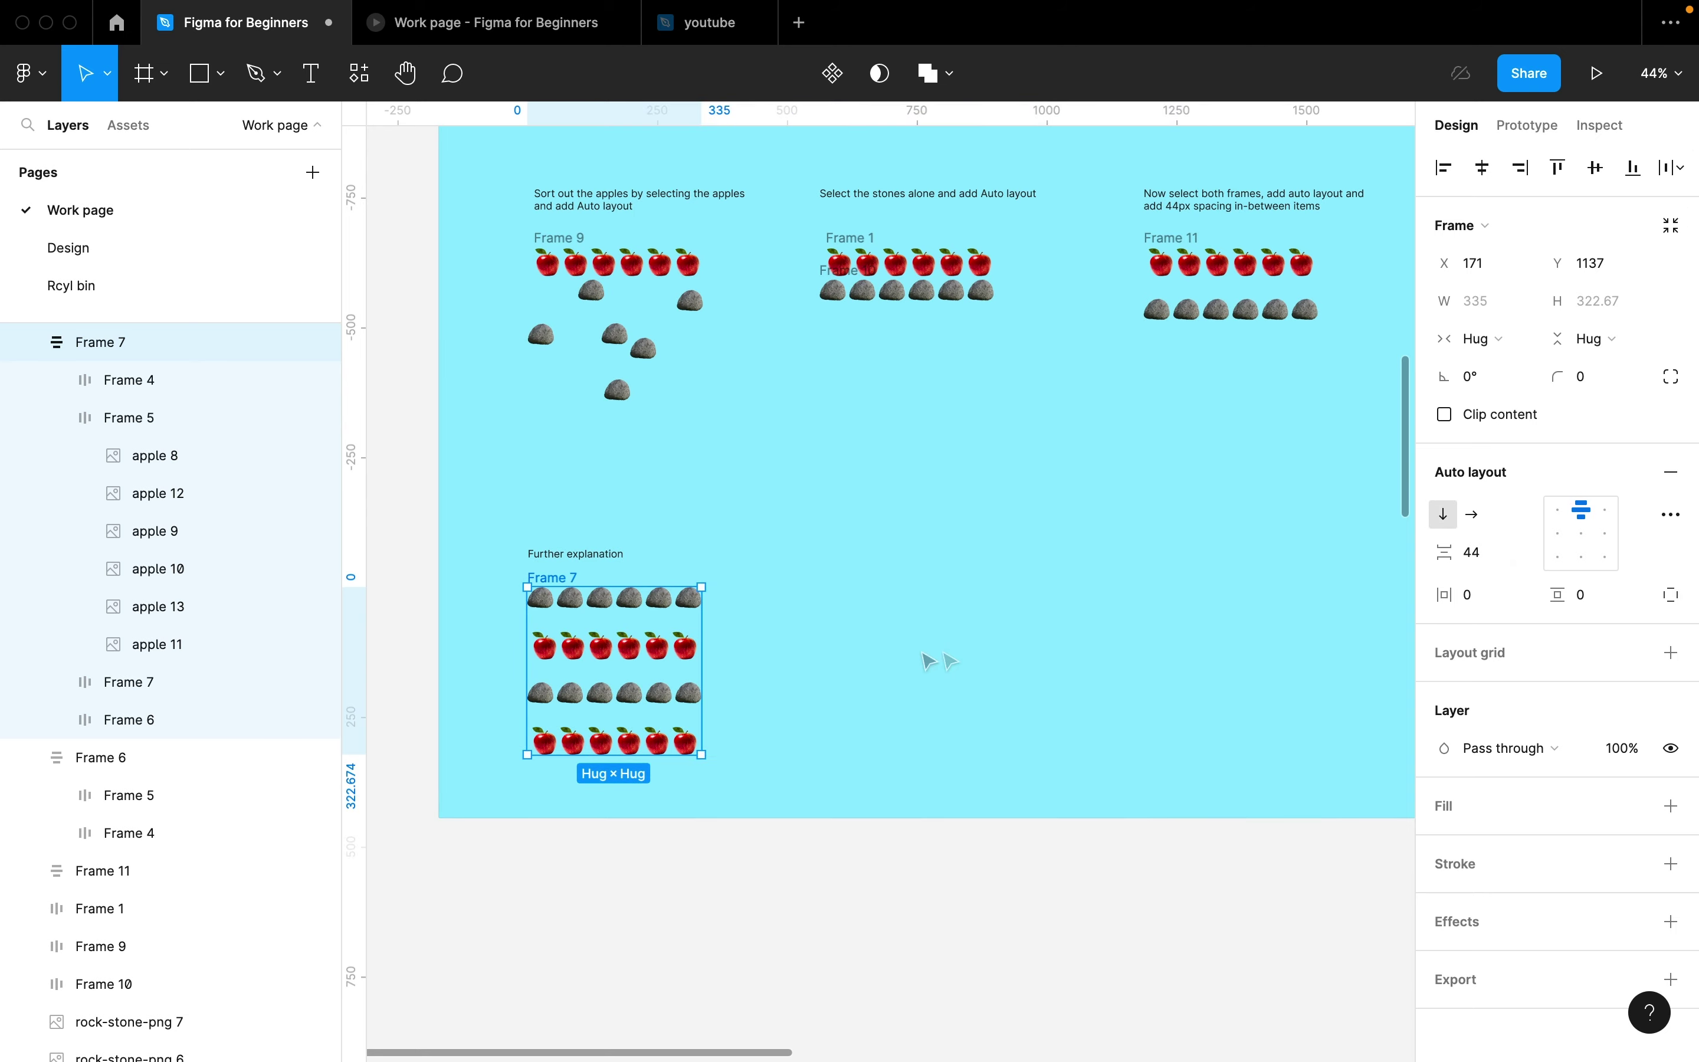
Step: Wrap the third and fourth stones of Frame 7's first row in a nested auto layout frame with vertical direction
scroll(474, 698, up, 6)
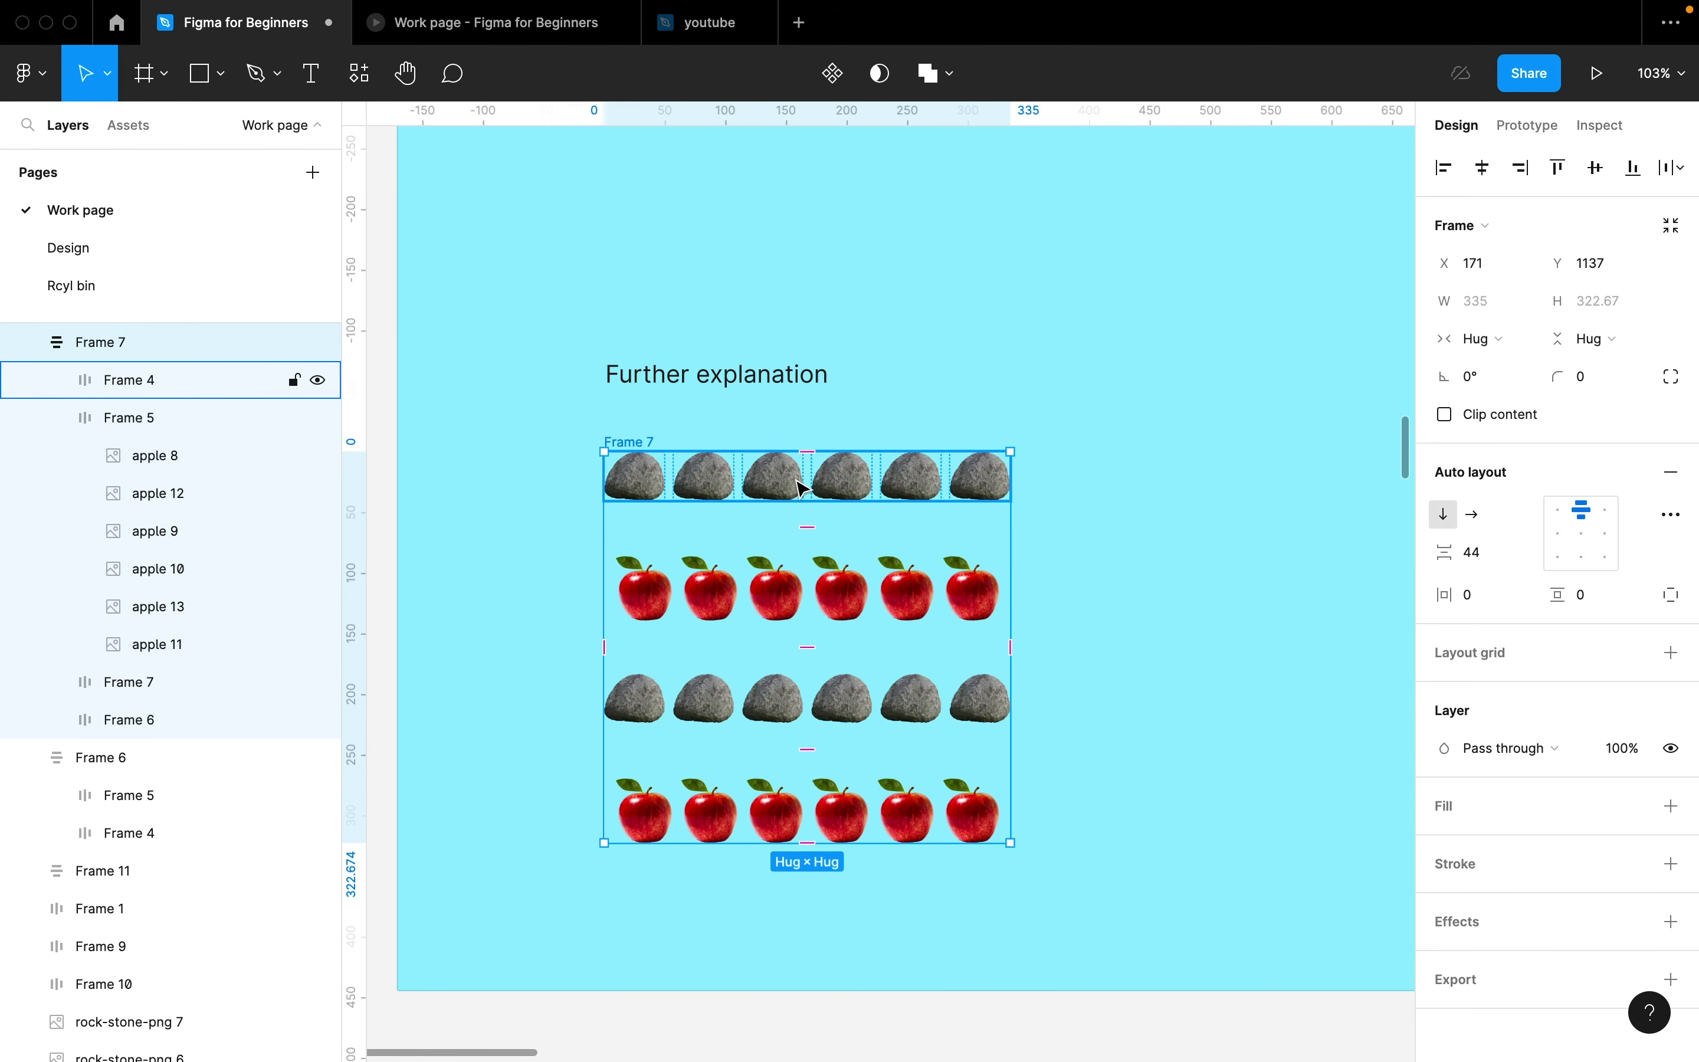
scroll(721, 535, up, 3)
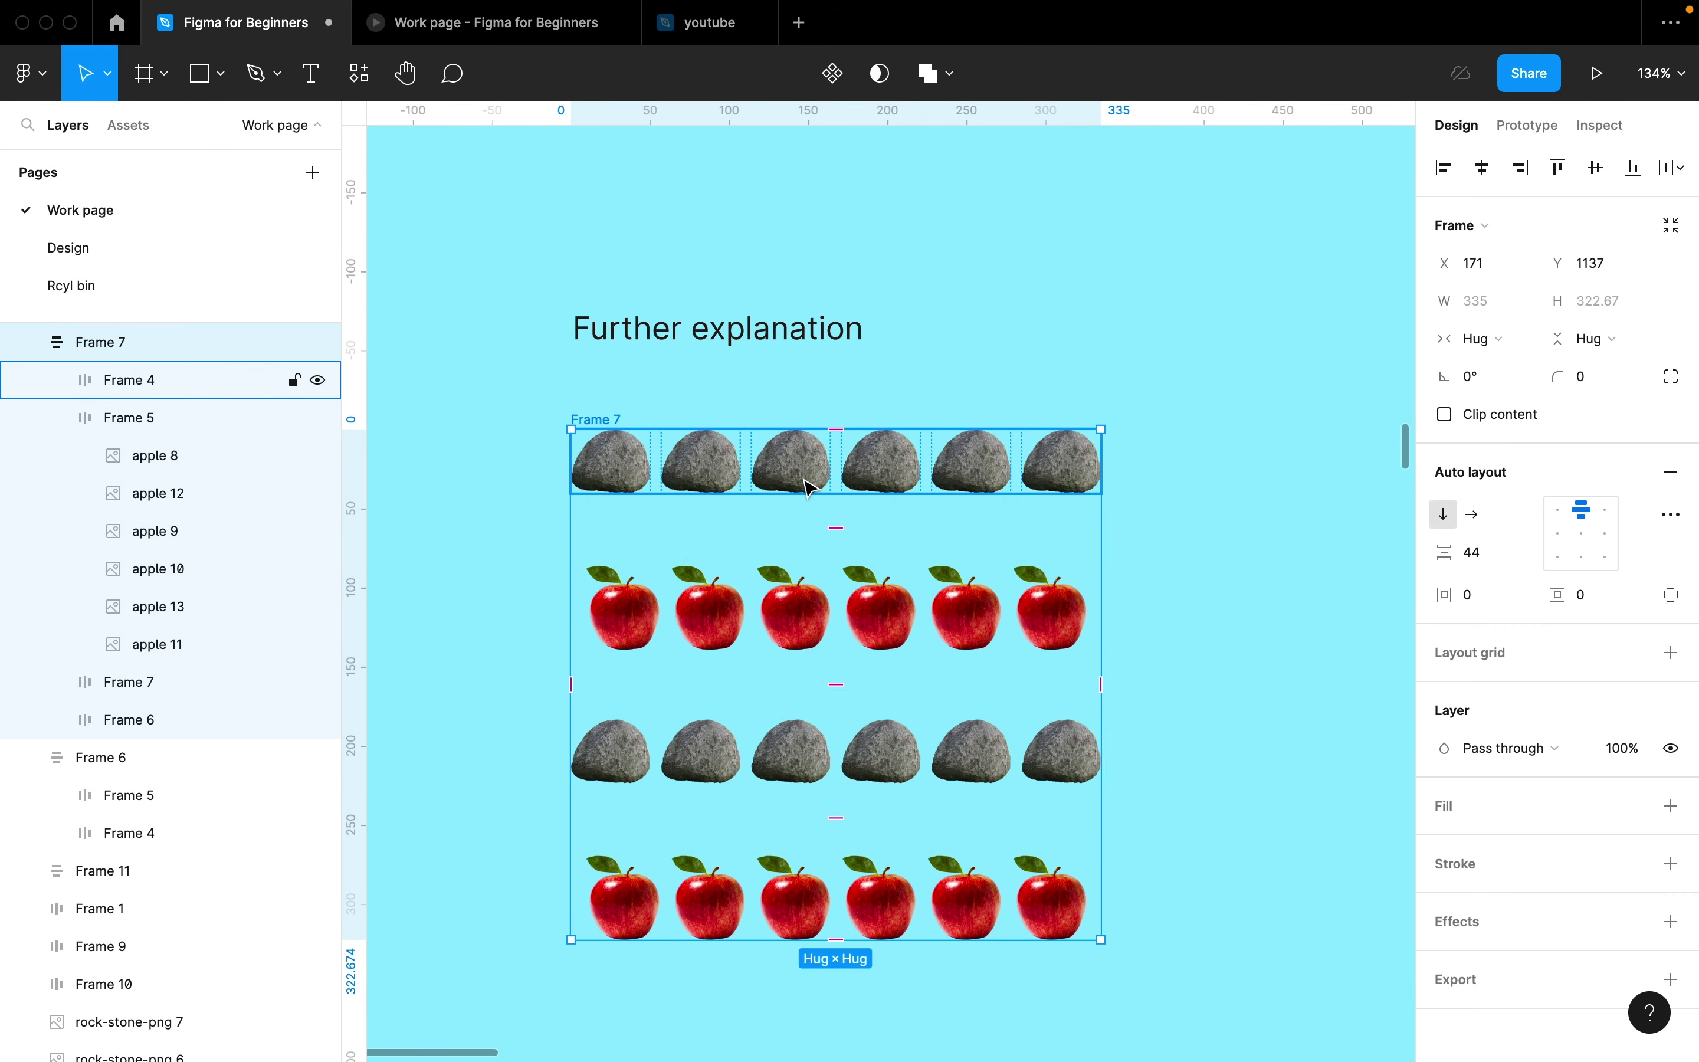
double_click(808, 484)
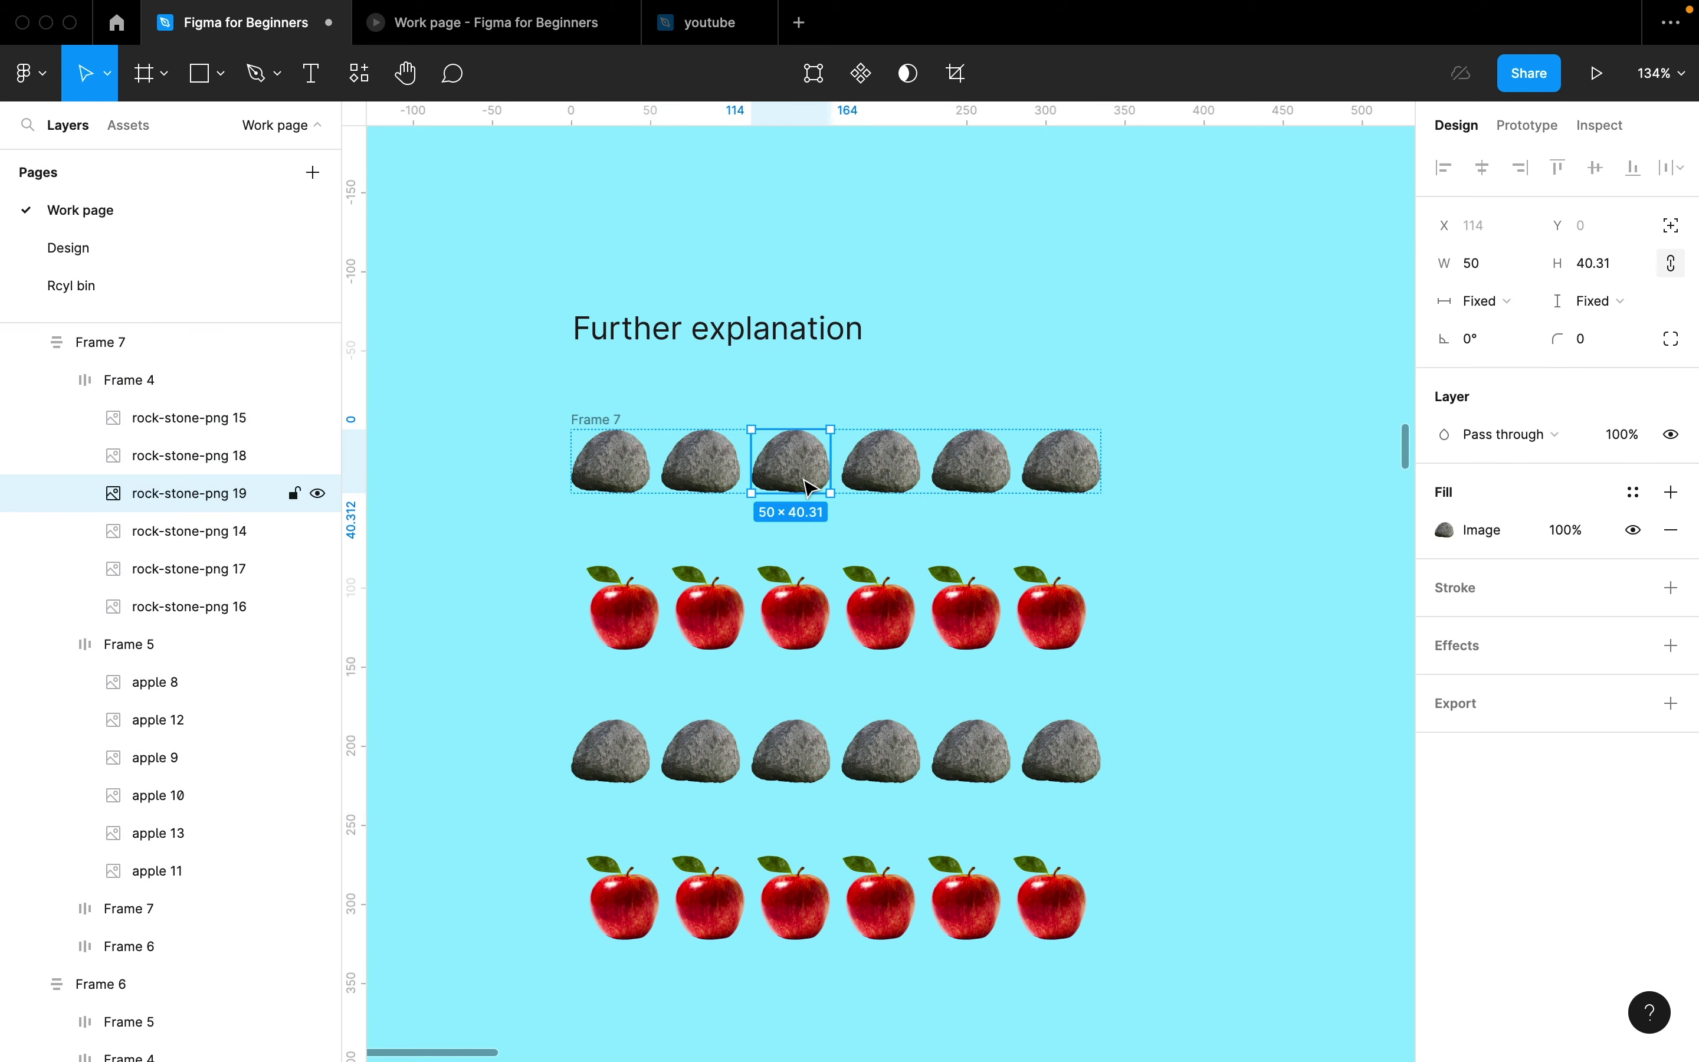
shift+click(890, 476)
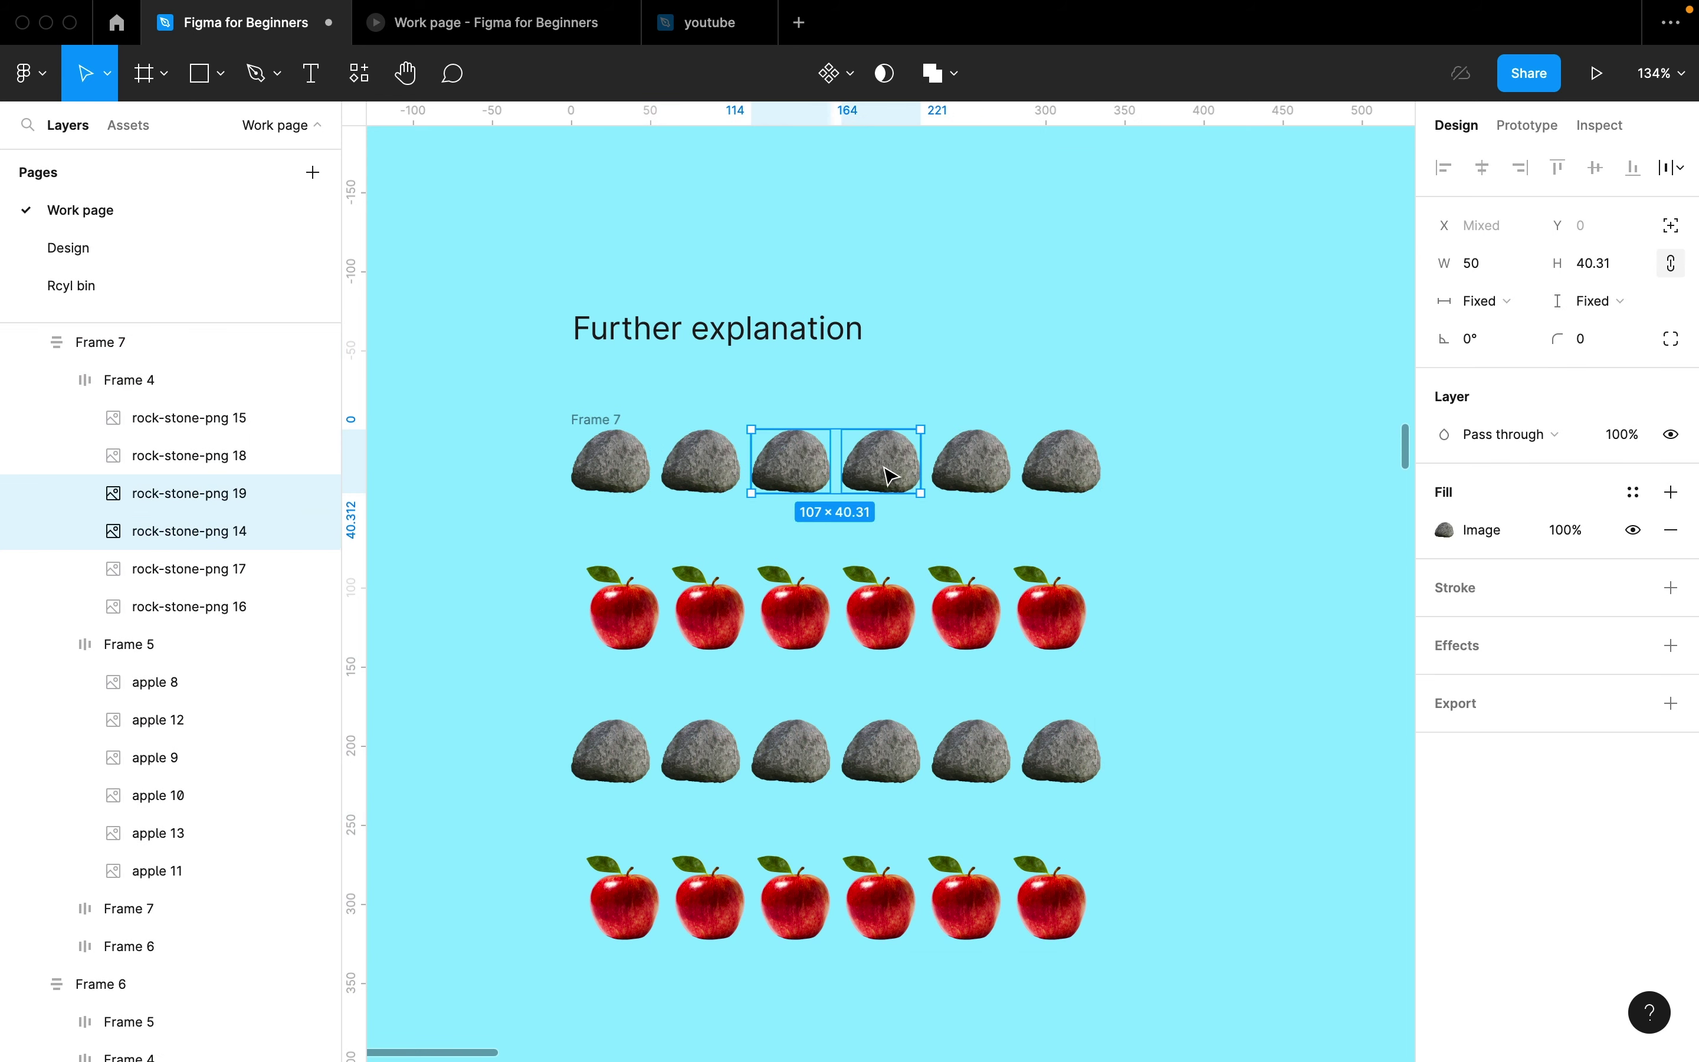
key(shift+a)
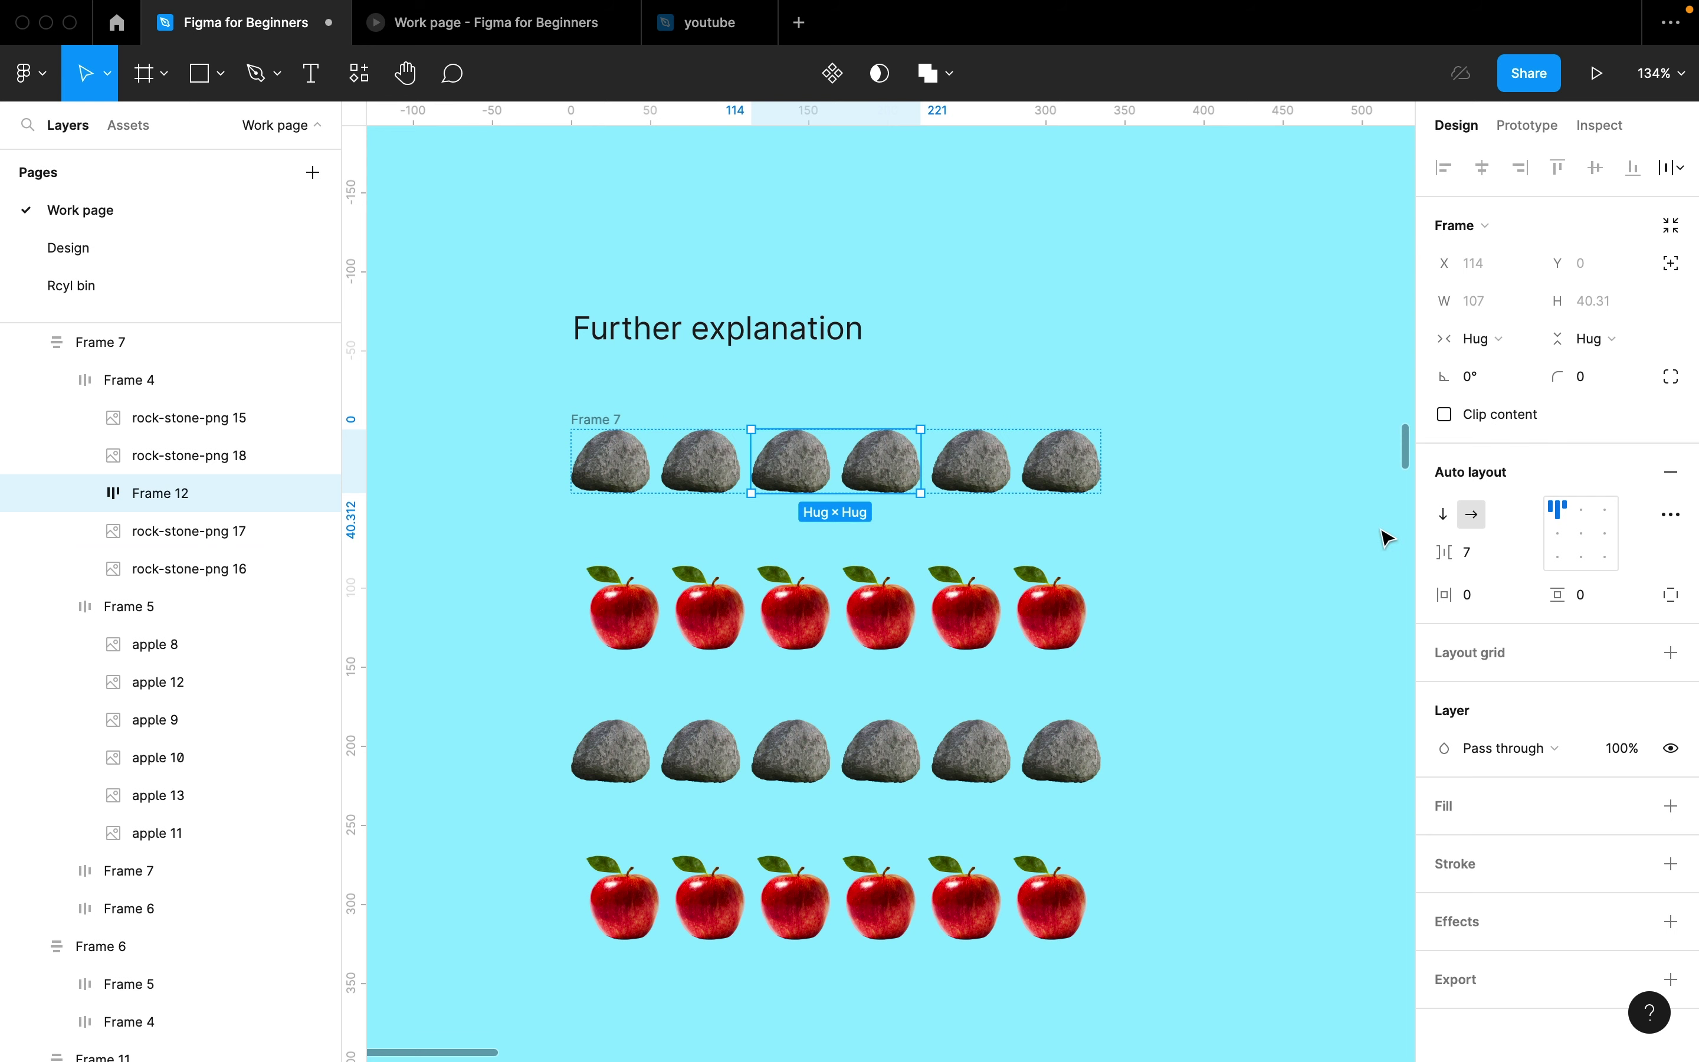
click(1448, 525)
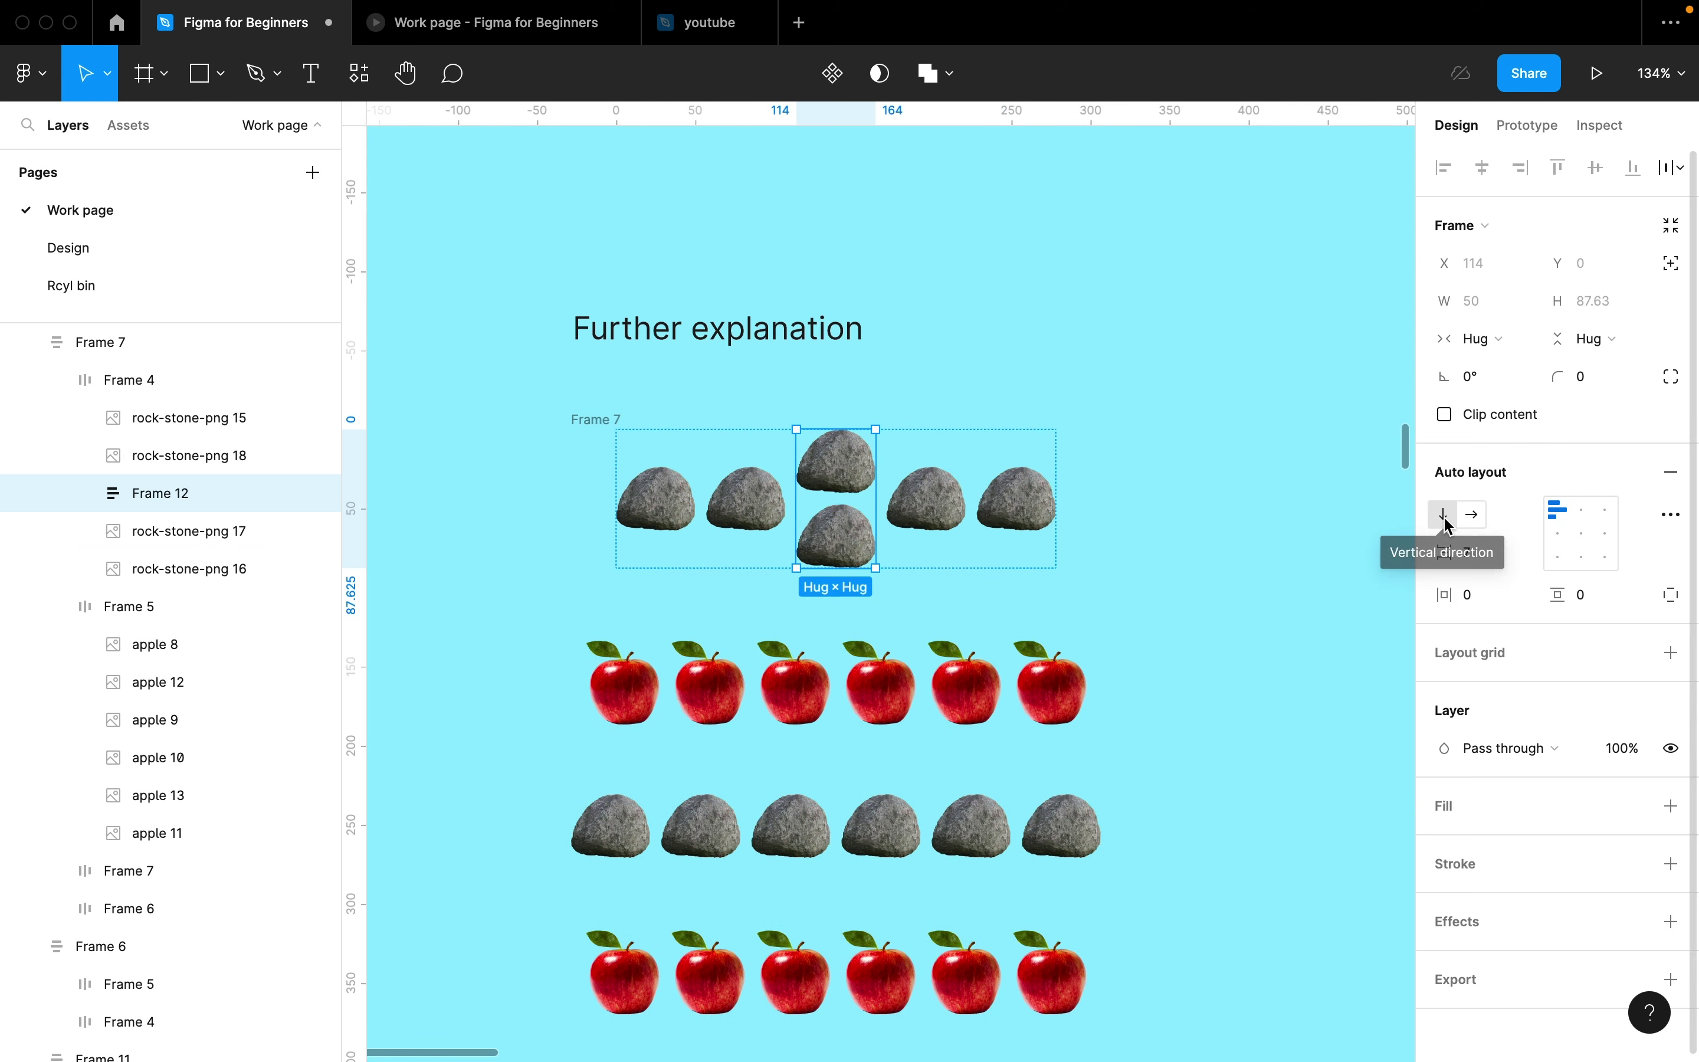
Step: Toggle the nested two-stone frame to horizontal and back to vertical, and move it to the start of its row
click(967, 587)
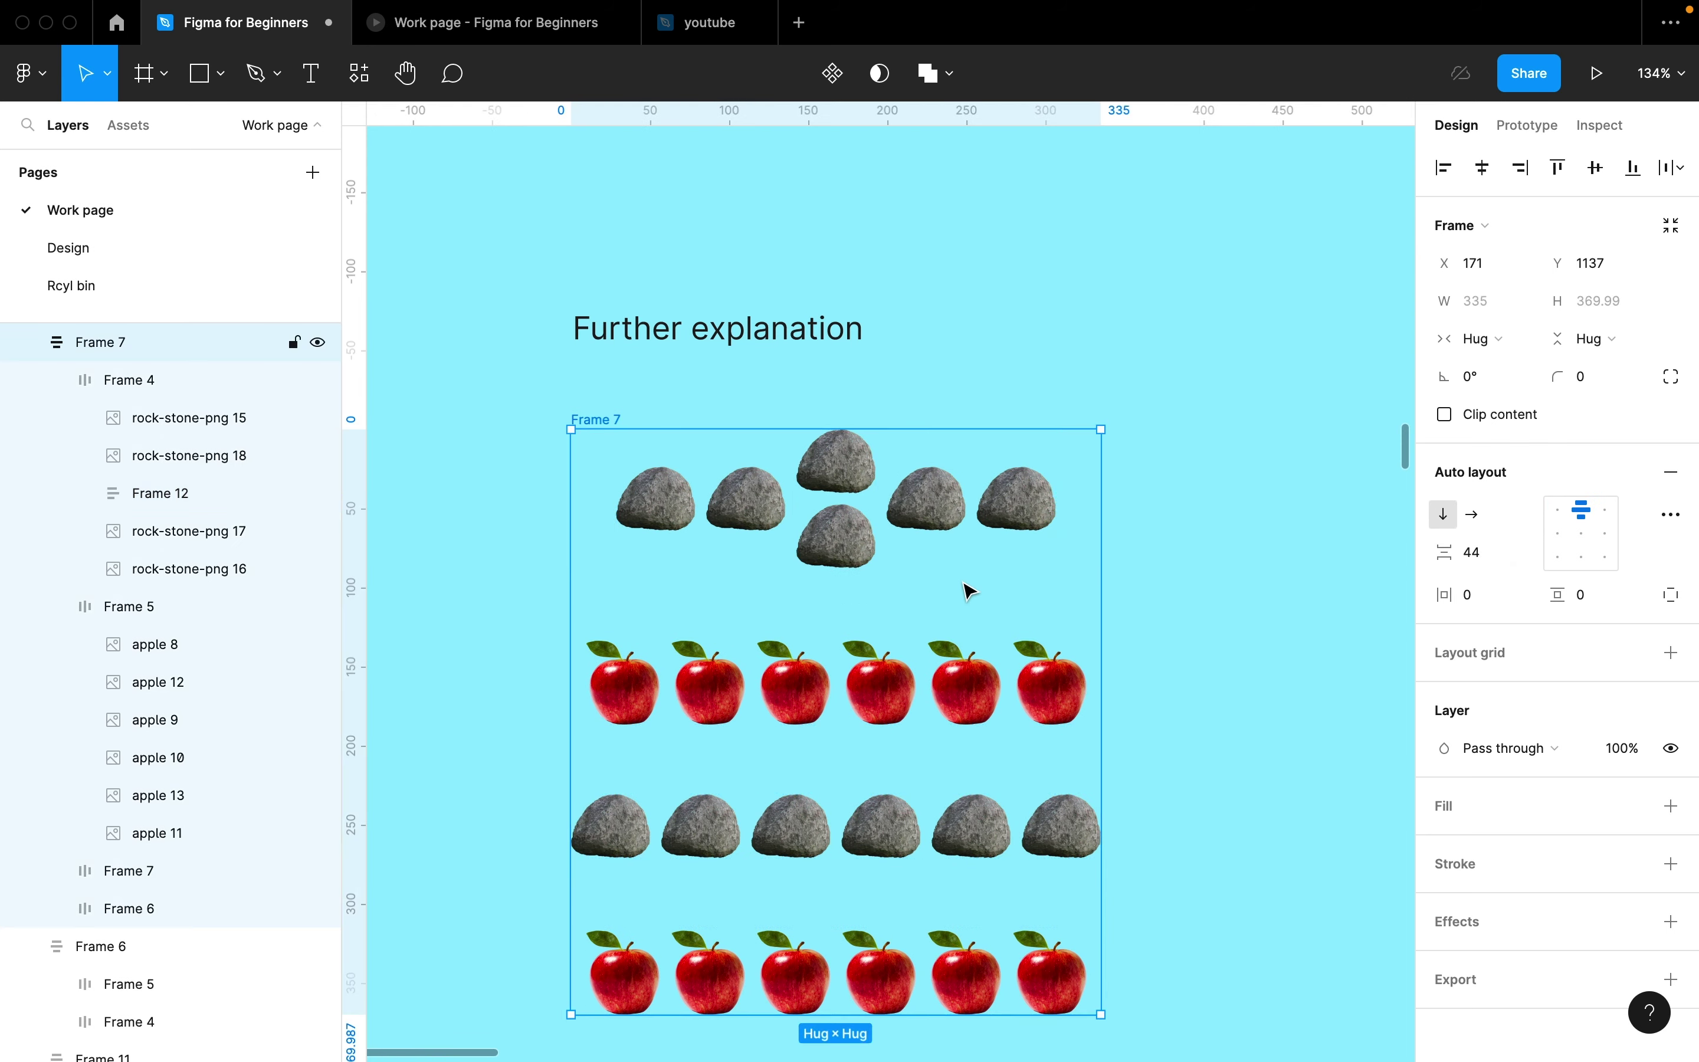
click(850, 548)
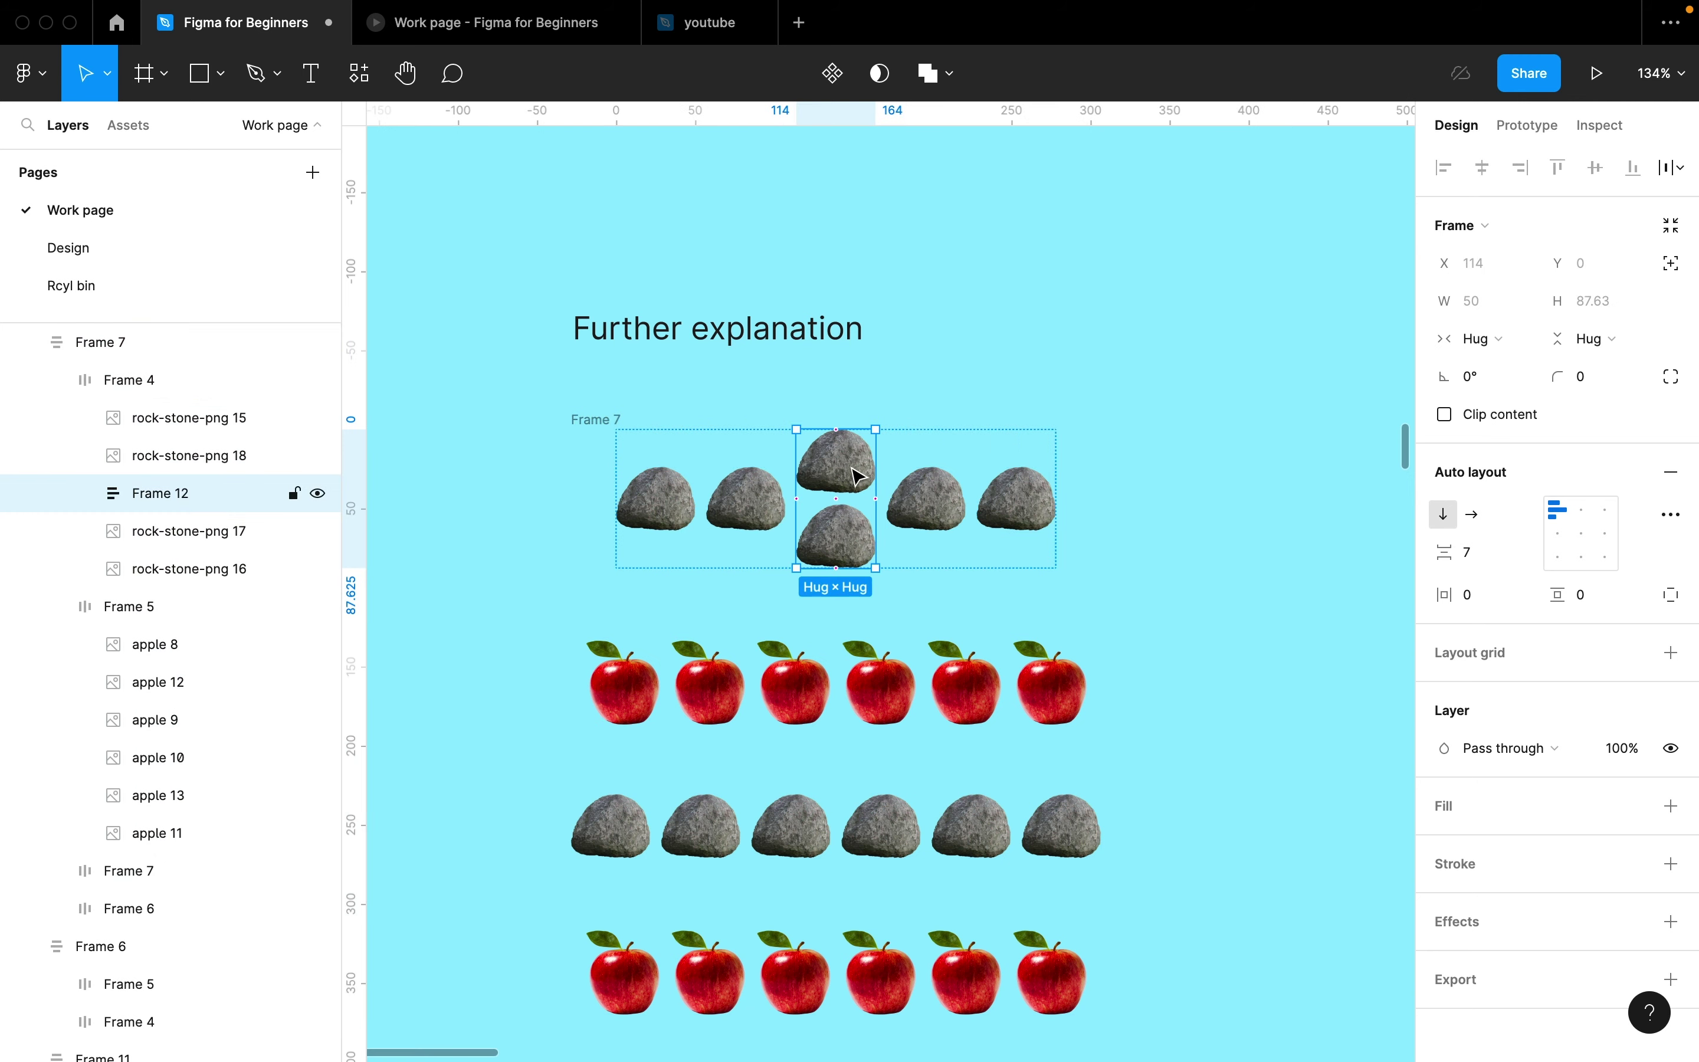
click(1475, 513)
click(1443, 514)
key(Left)
key(Left)
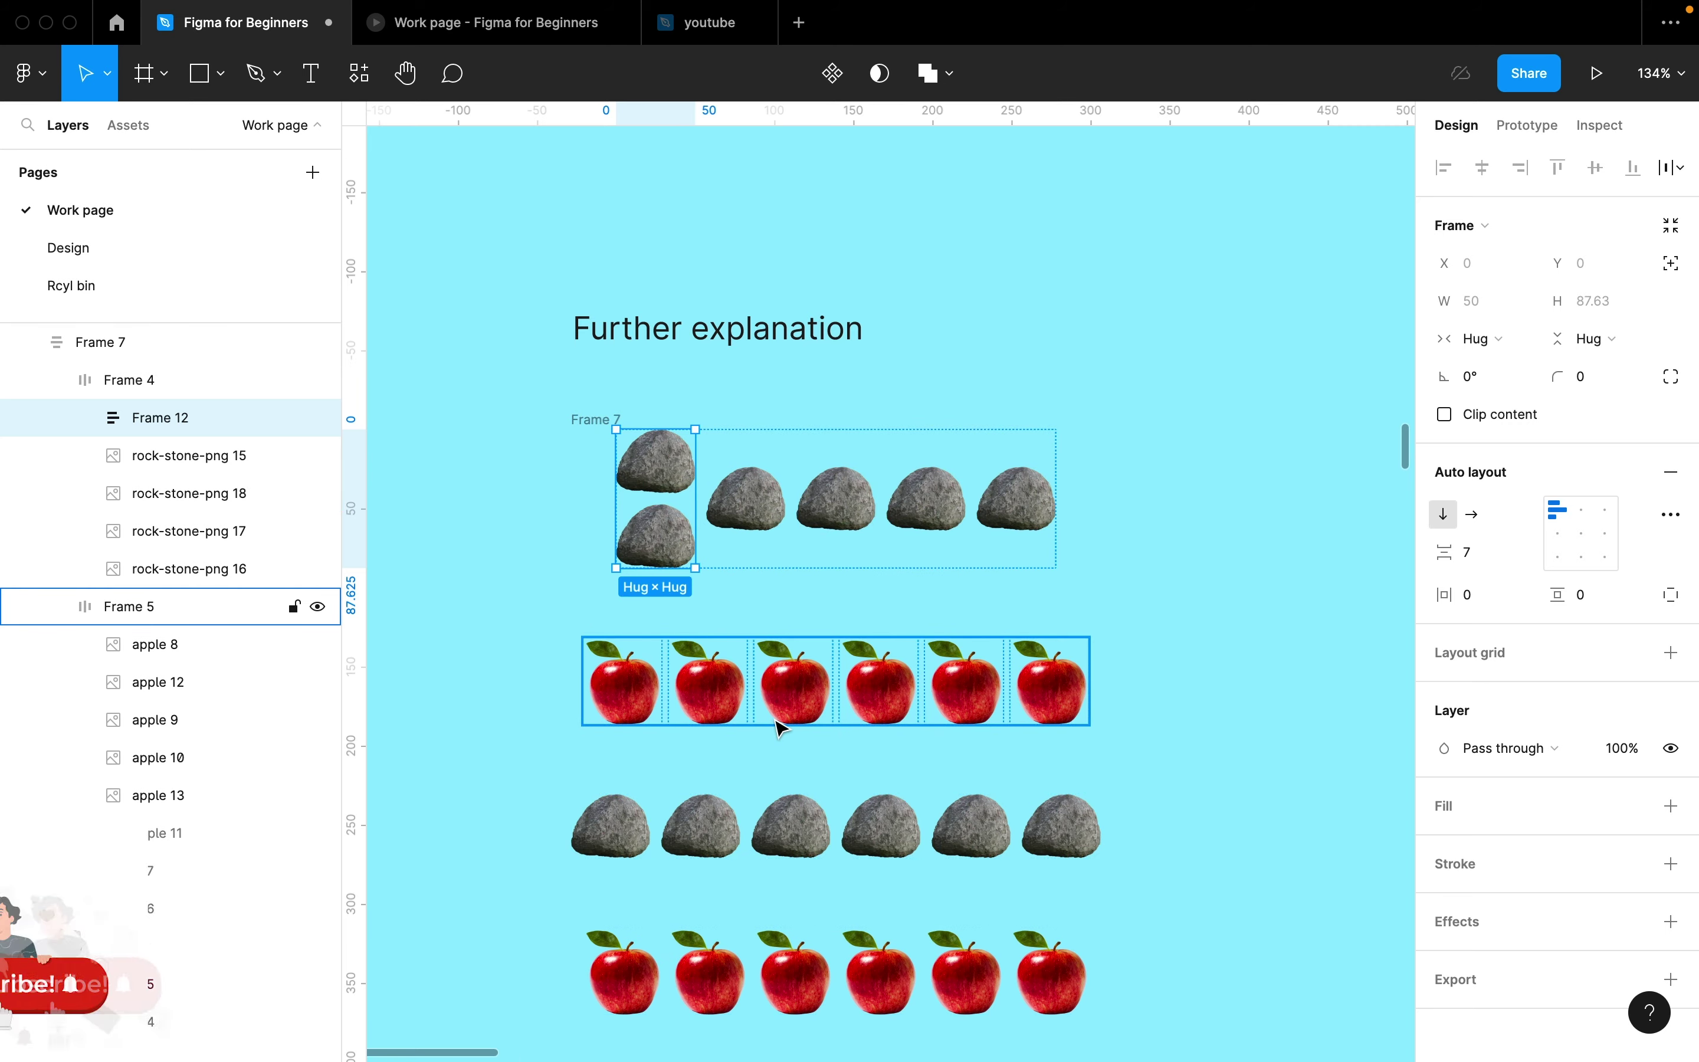
Step: Wrap the first two apples of Frame 7's upper apple row in a nested auto layout frame with vertical direction
click(708, 689)
shift+click(623, 708)
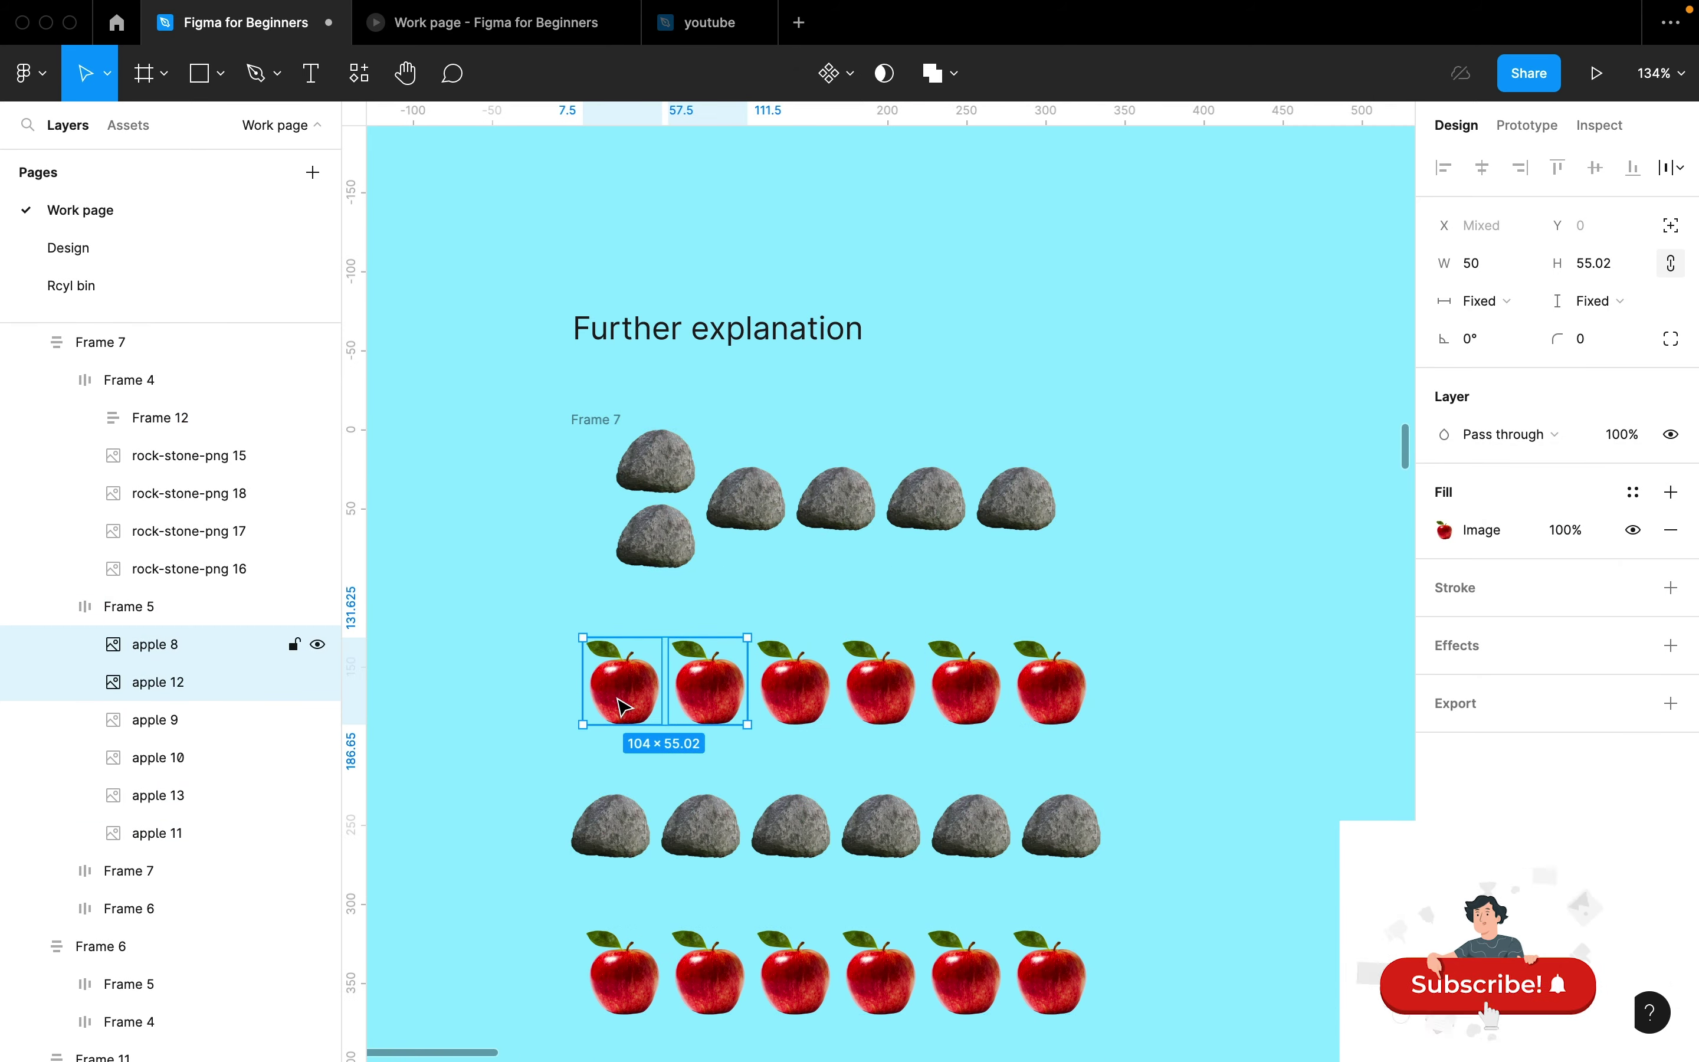
key(shift+a)
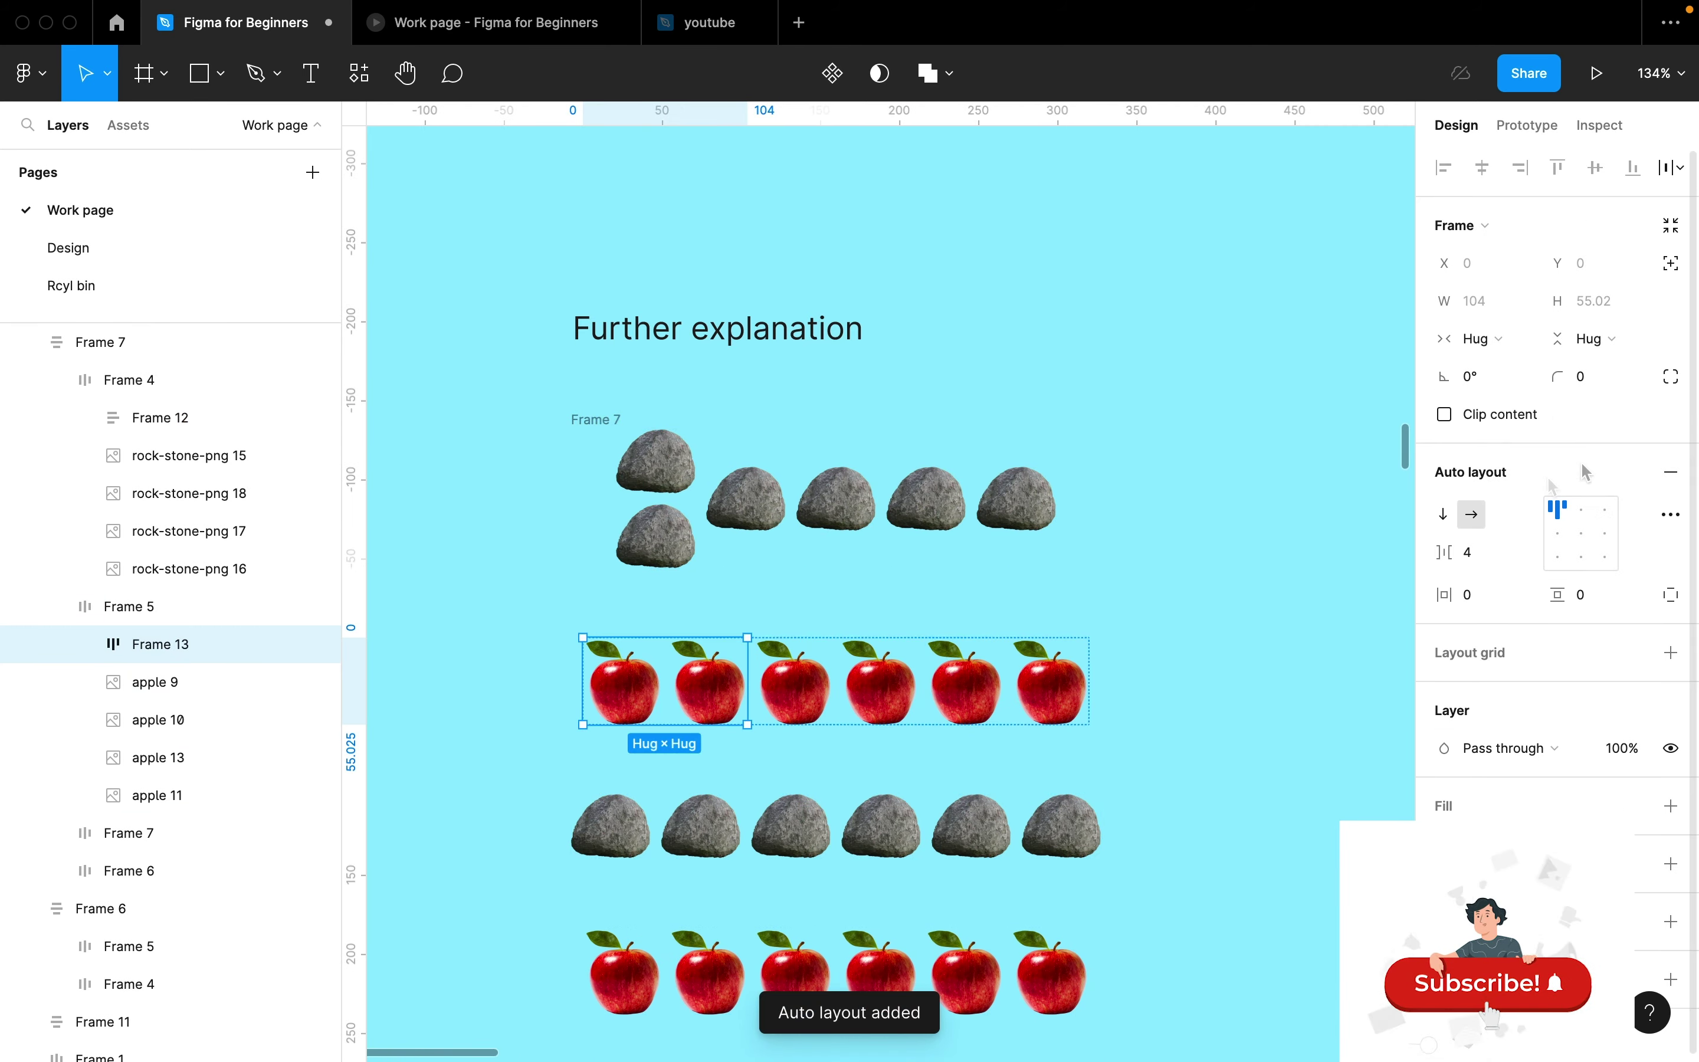
click(1444, 513)
Step: Move the nested two-apple frame to the end of its apple row
key(Right)
key(Right)
key(Right)
key(Right)
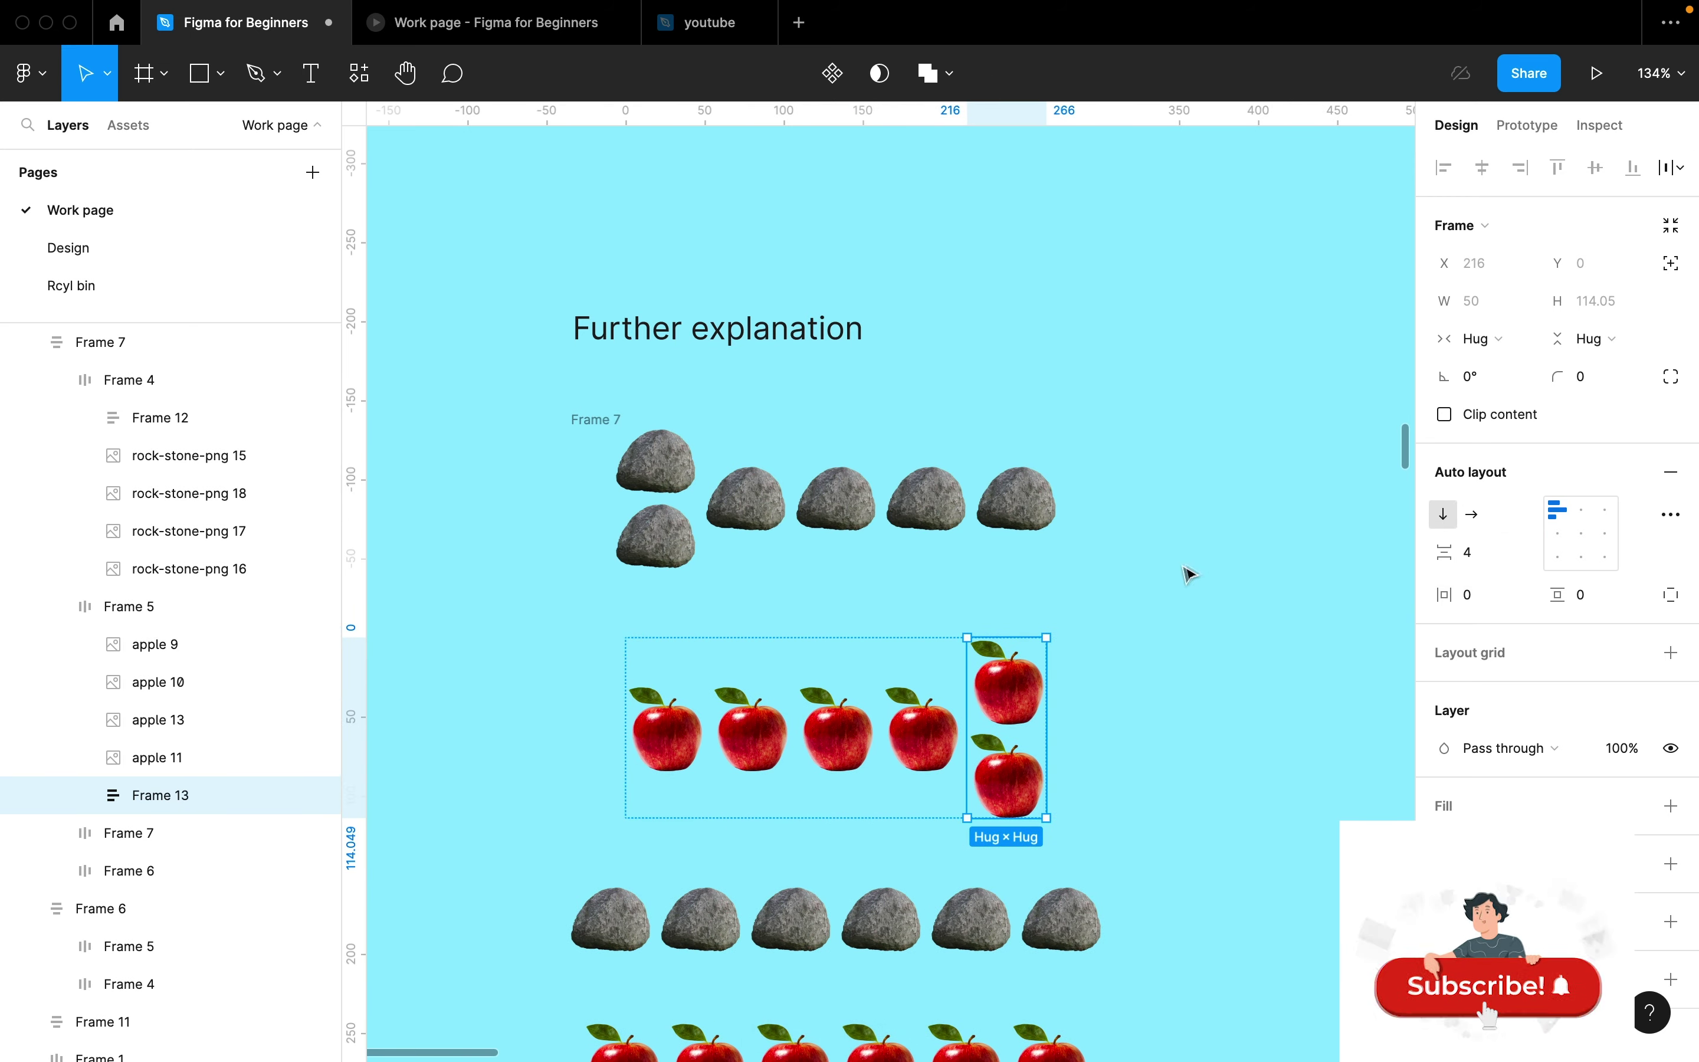
scroll(1186, 577, down, 3)
click(1082, 595)
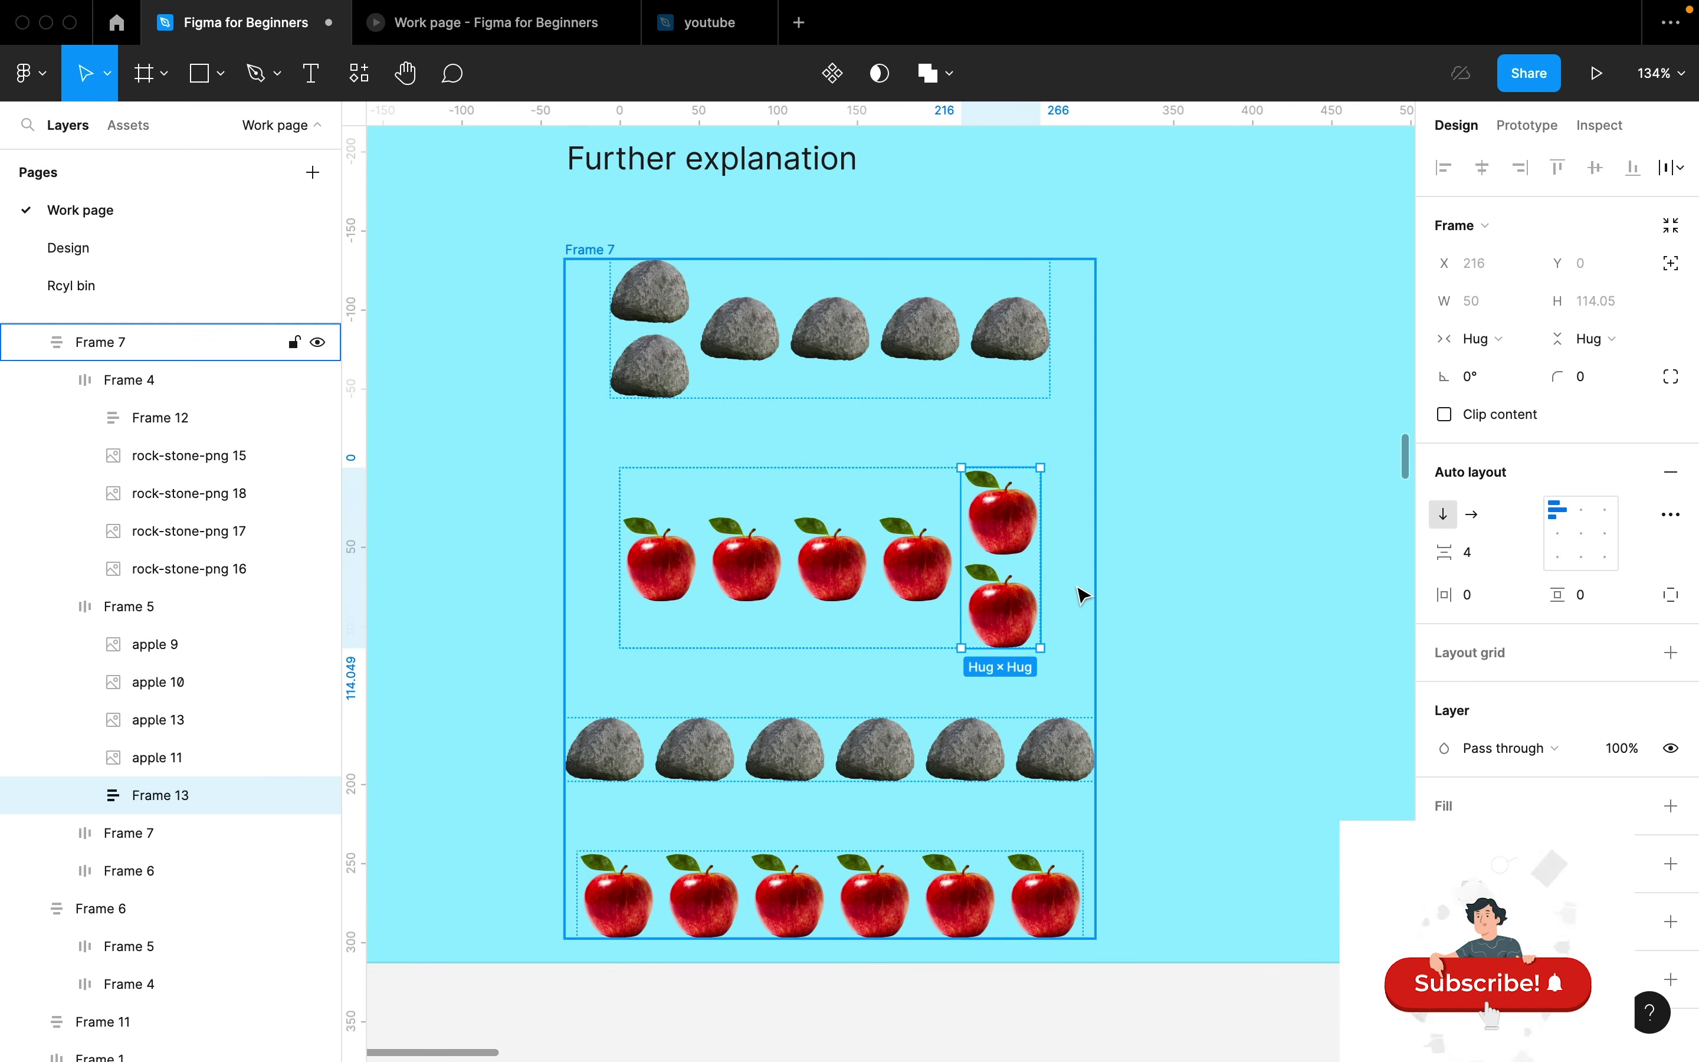
Step: Wrap Frame 7's upper stone row and upper apple row in a nested auto layout frame with horizontal direction
click(835, 558)
shift+click(886, 354)
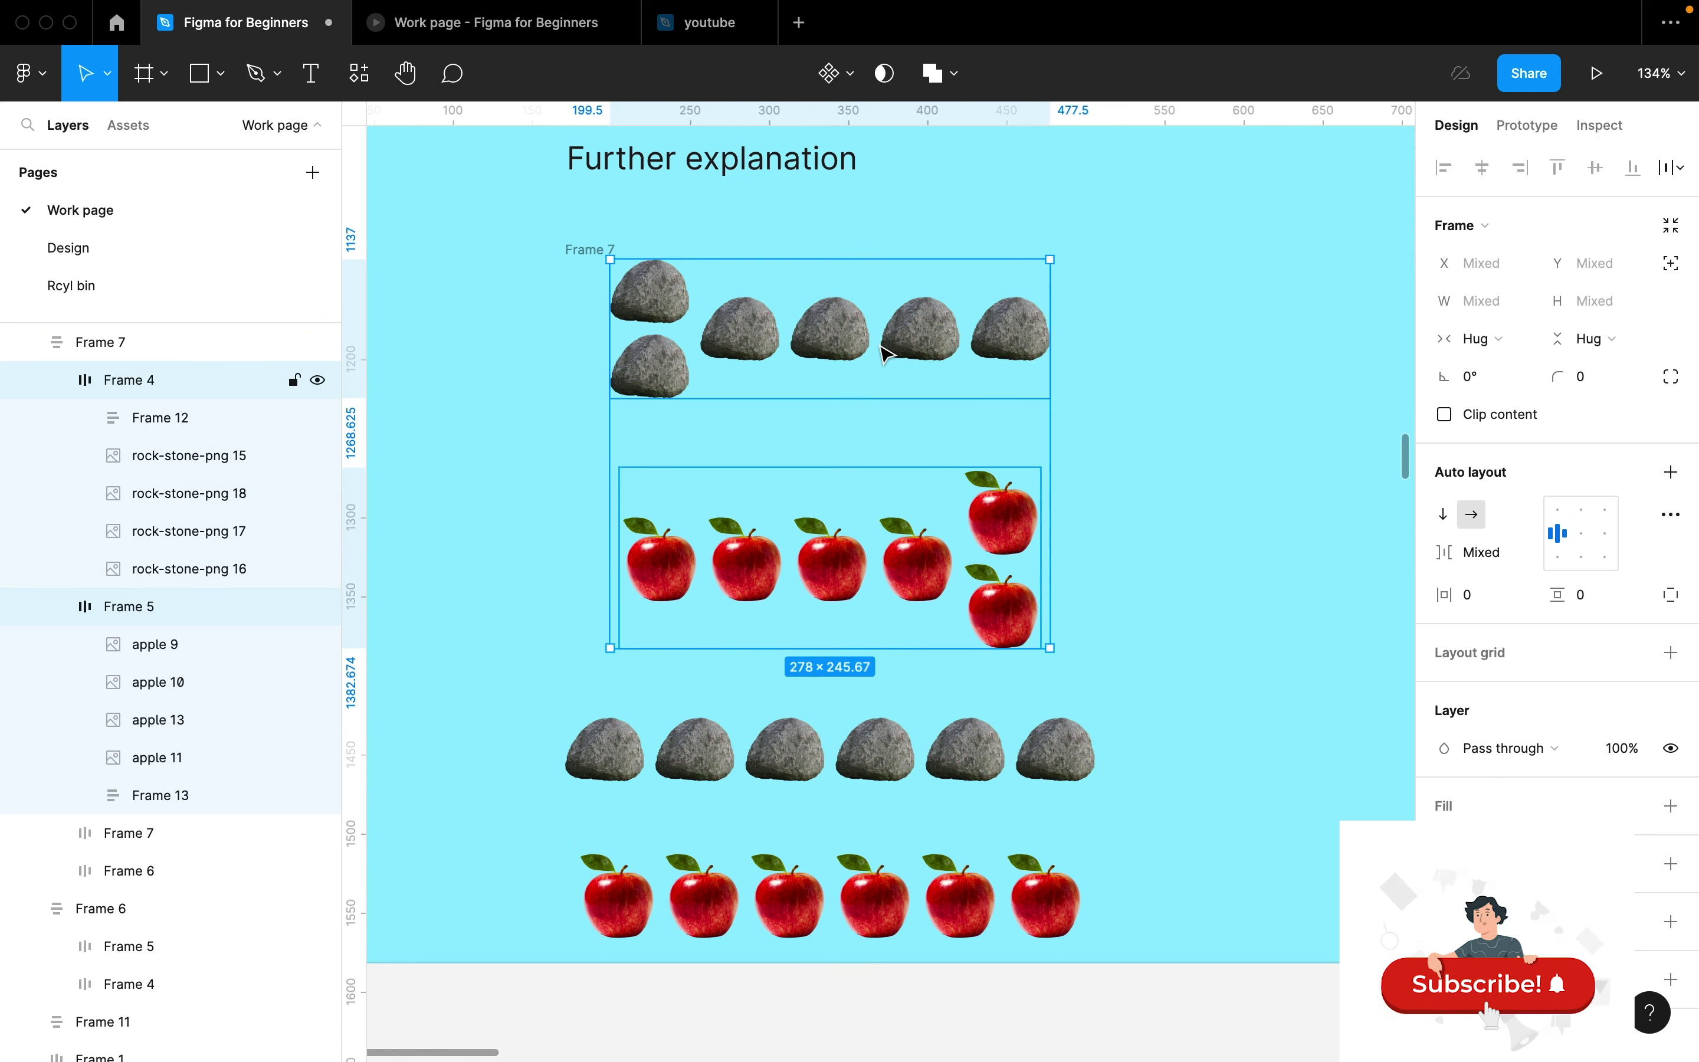
key(shift+a)
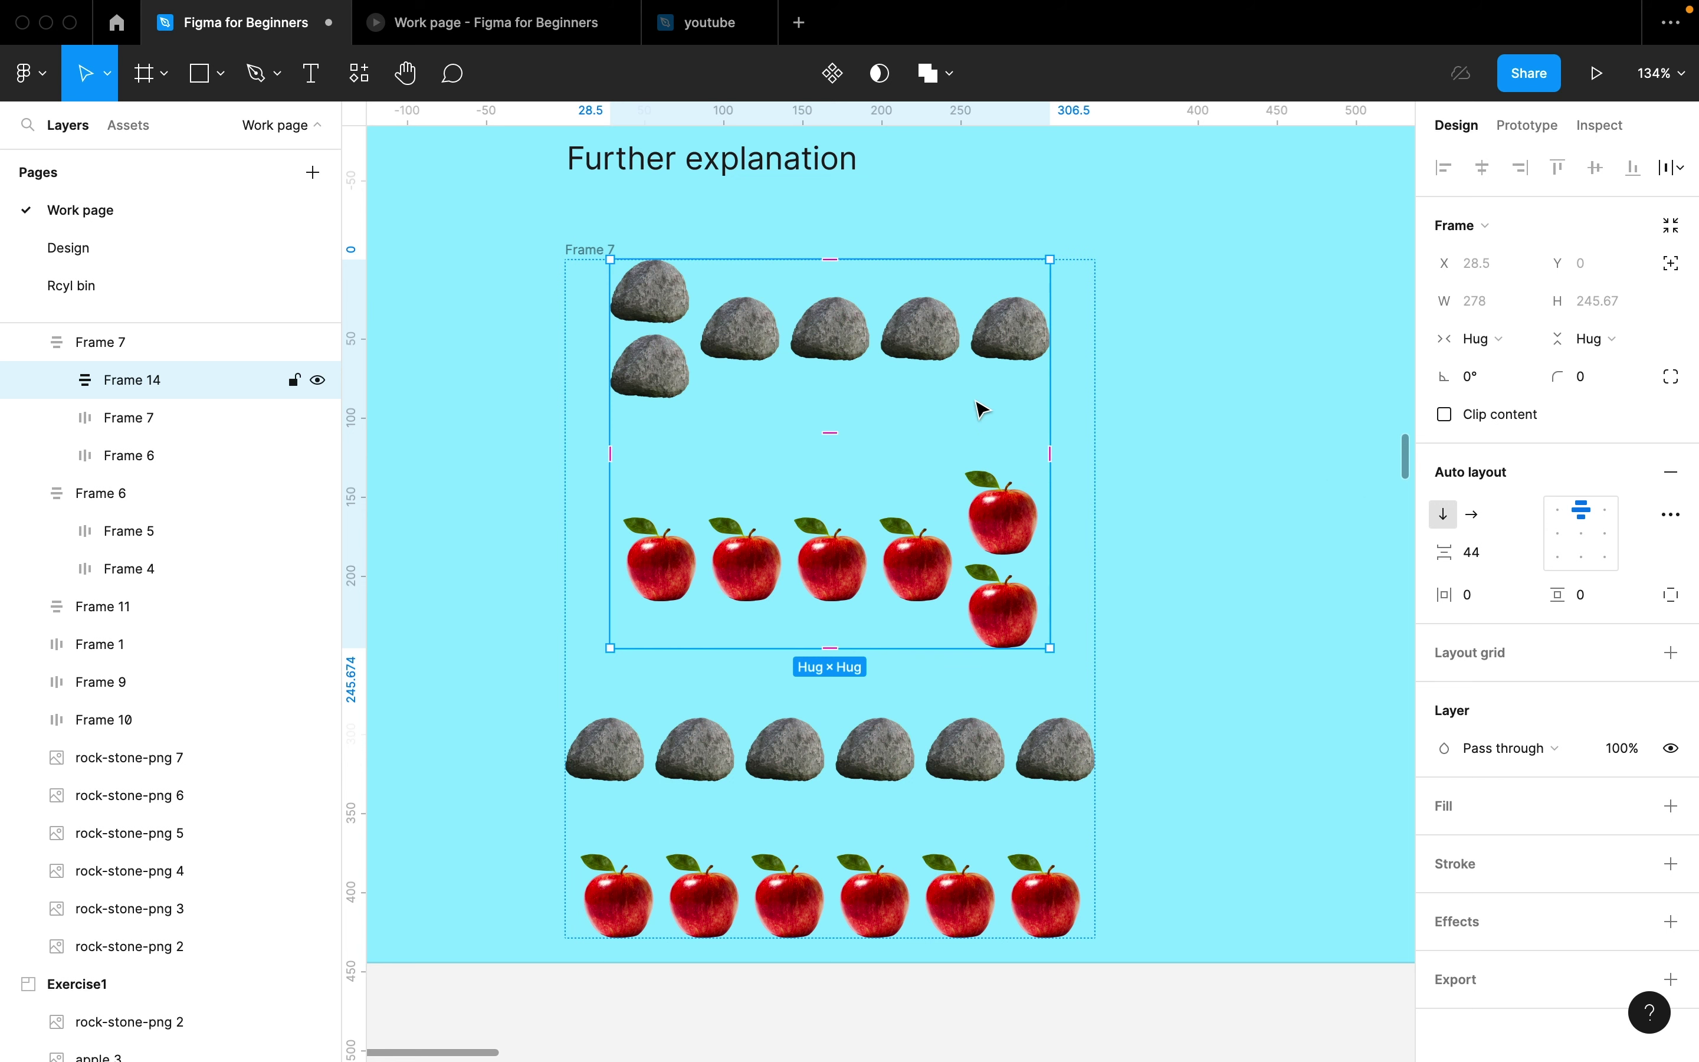
click(1474, 525)
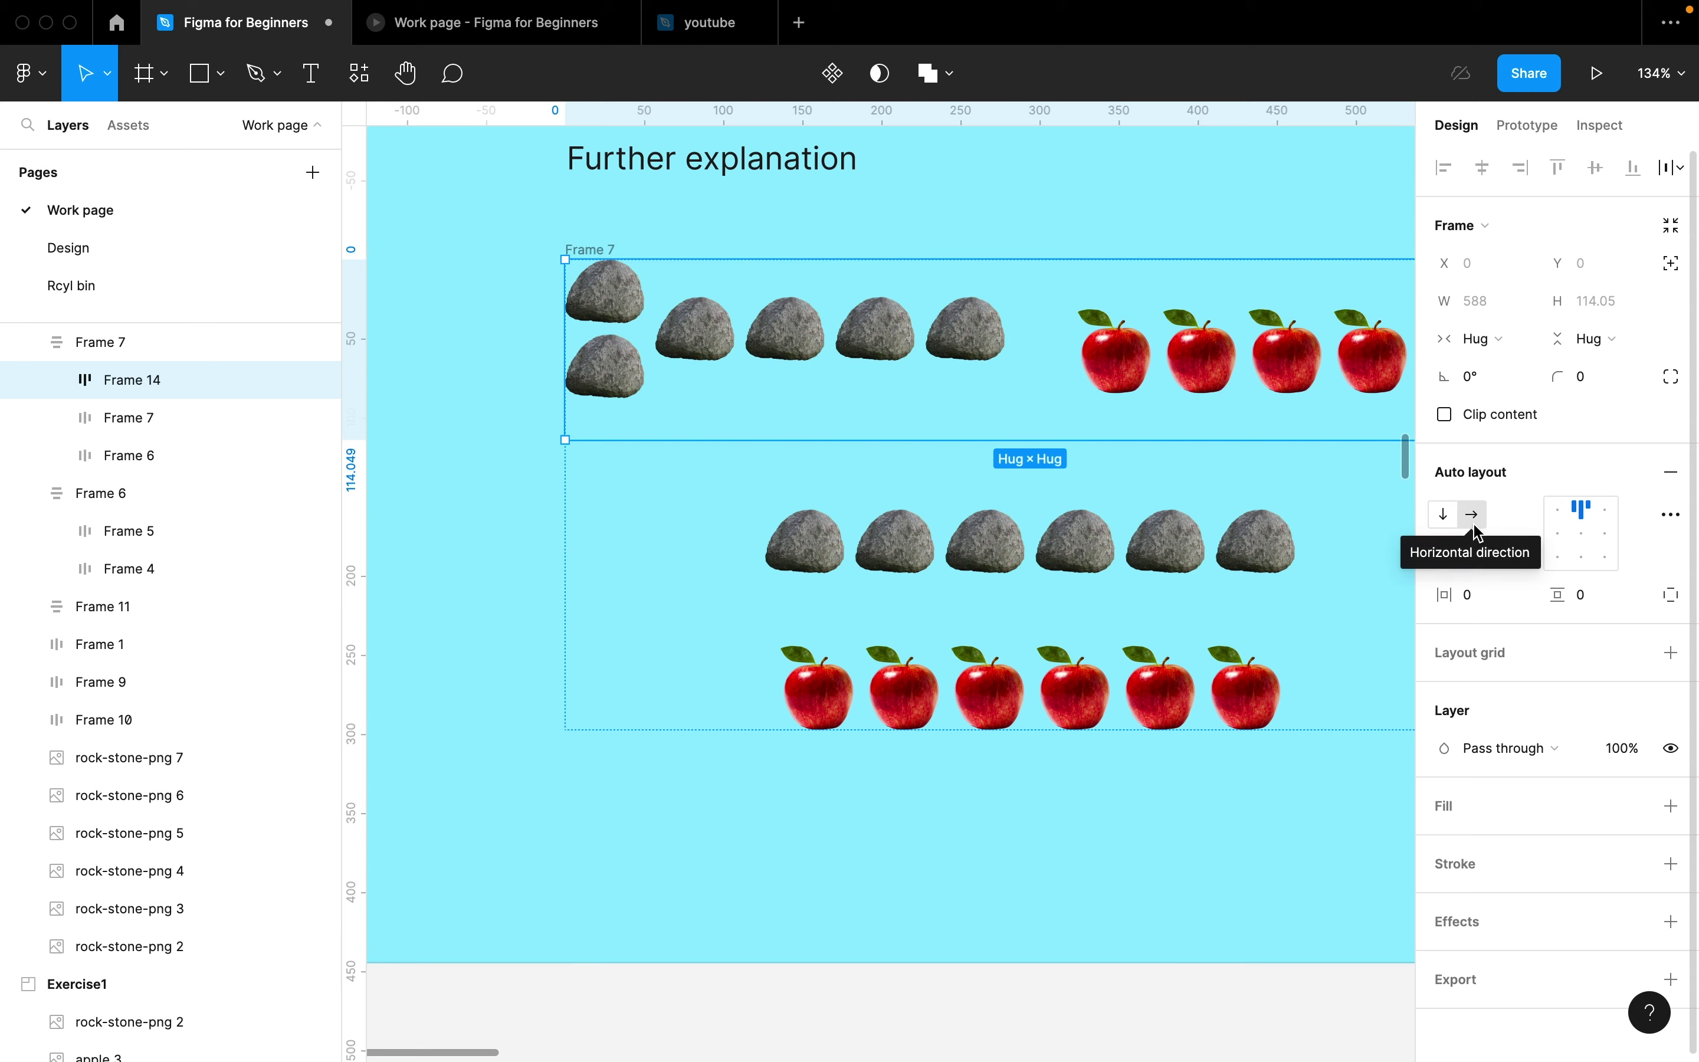
scroll(801, 552, right, 3)
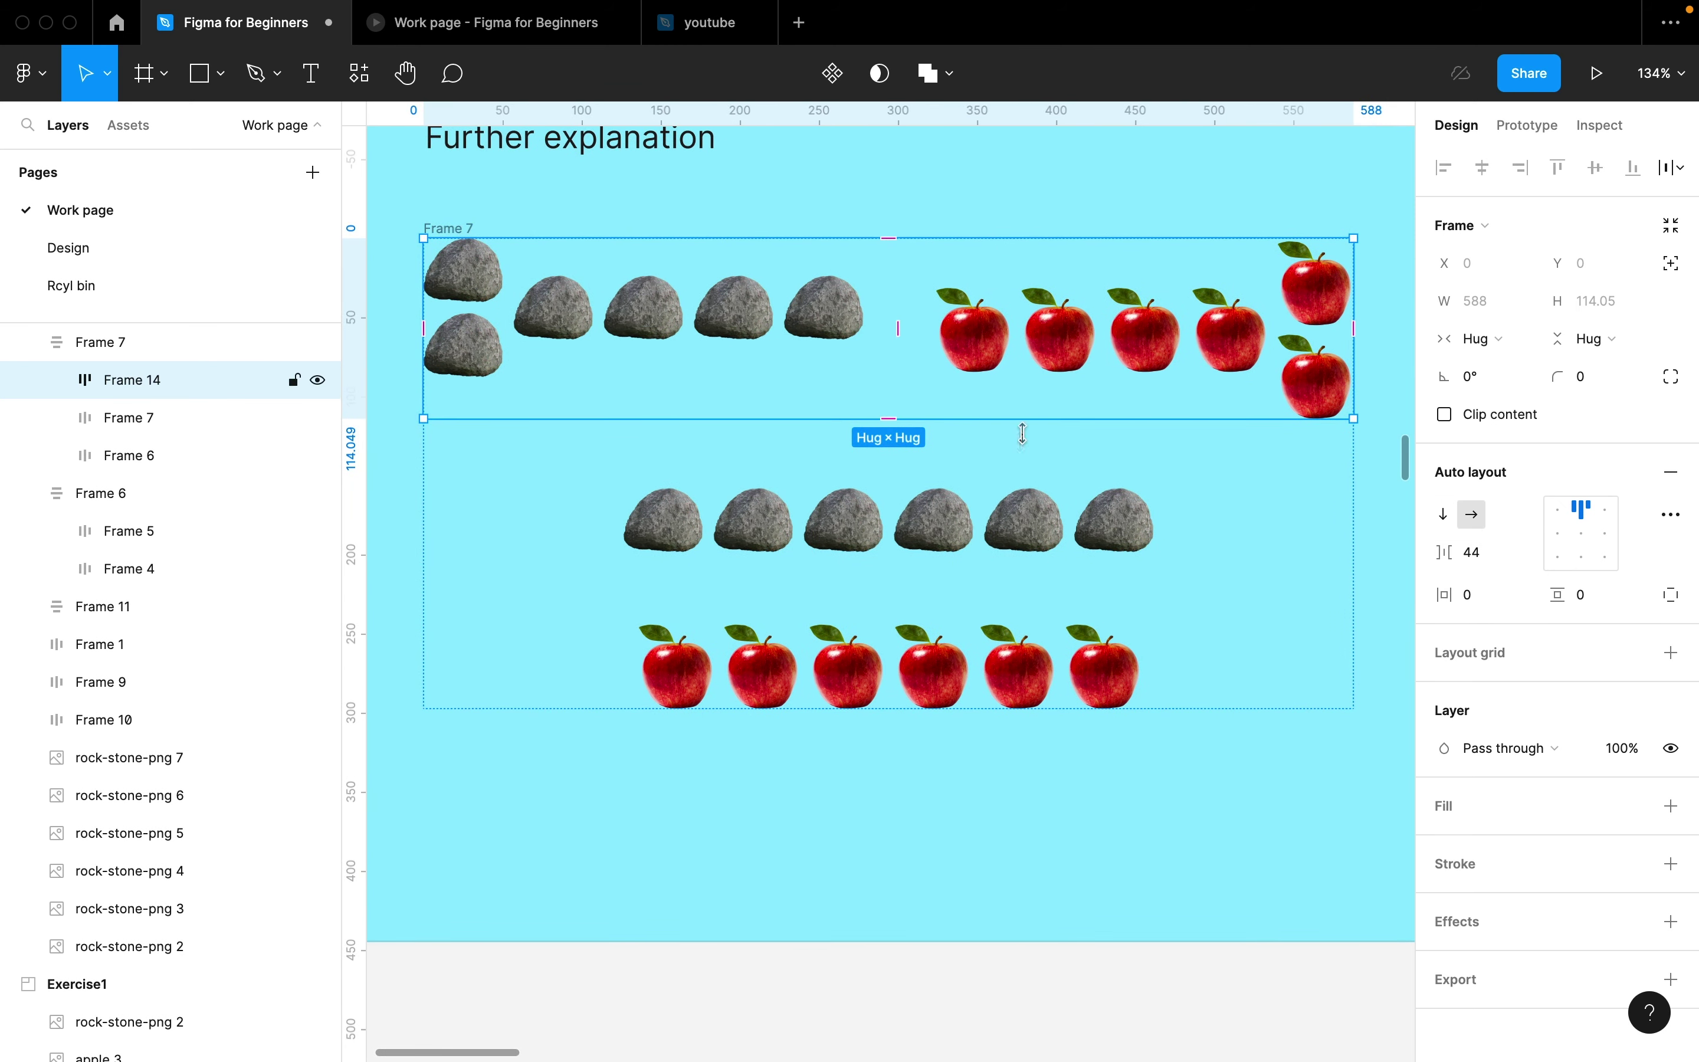
Step: Add a white FFFFFF fill to the outer Frame 7
click(1001, 516)
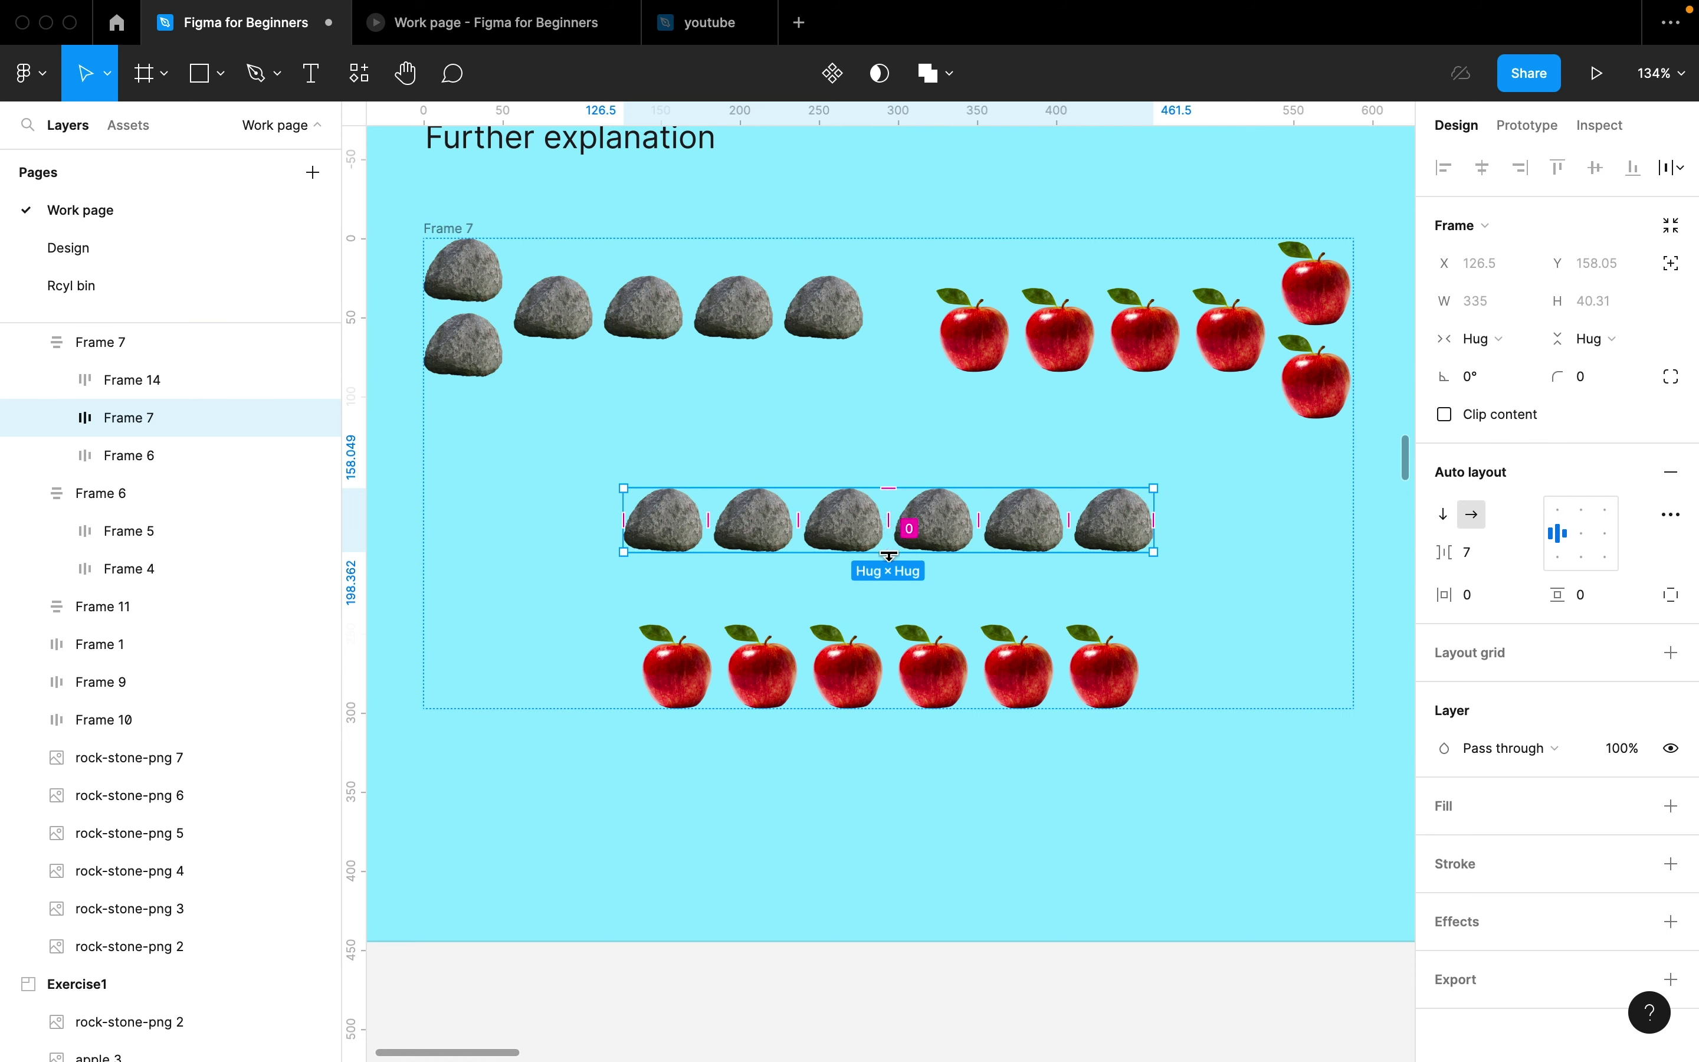
click(453, 233)
click(1517, 808)
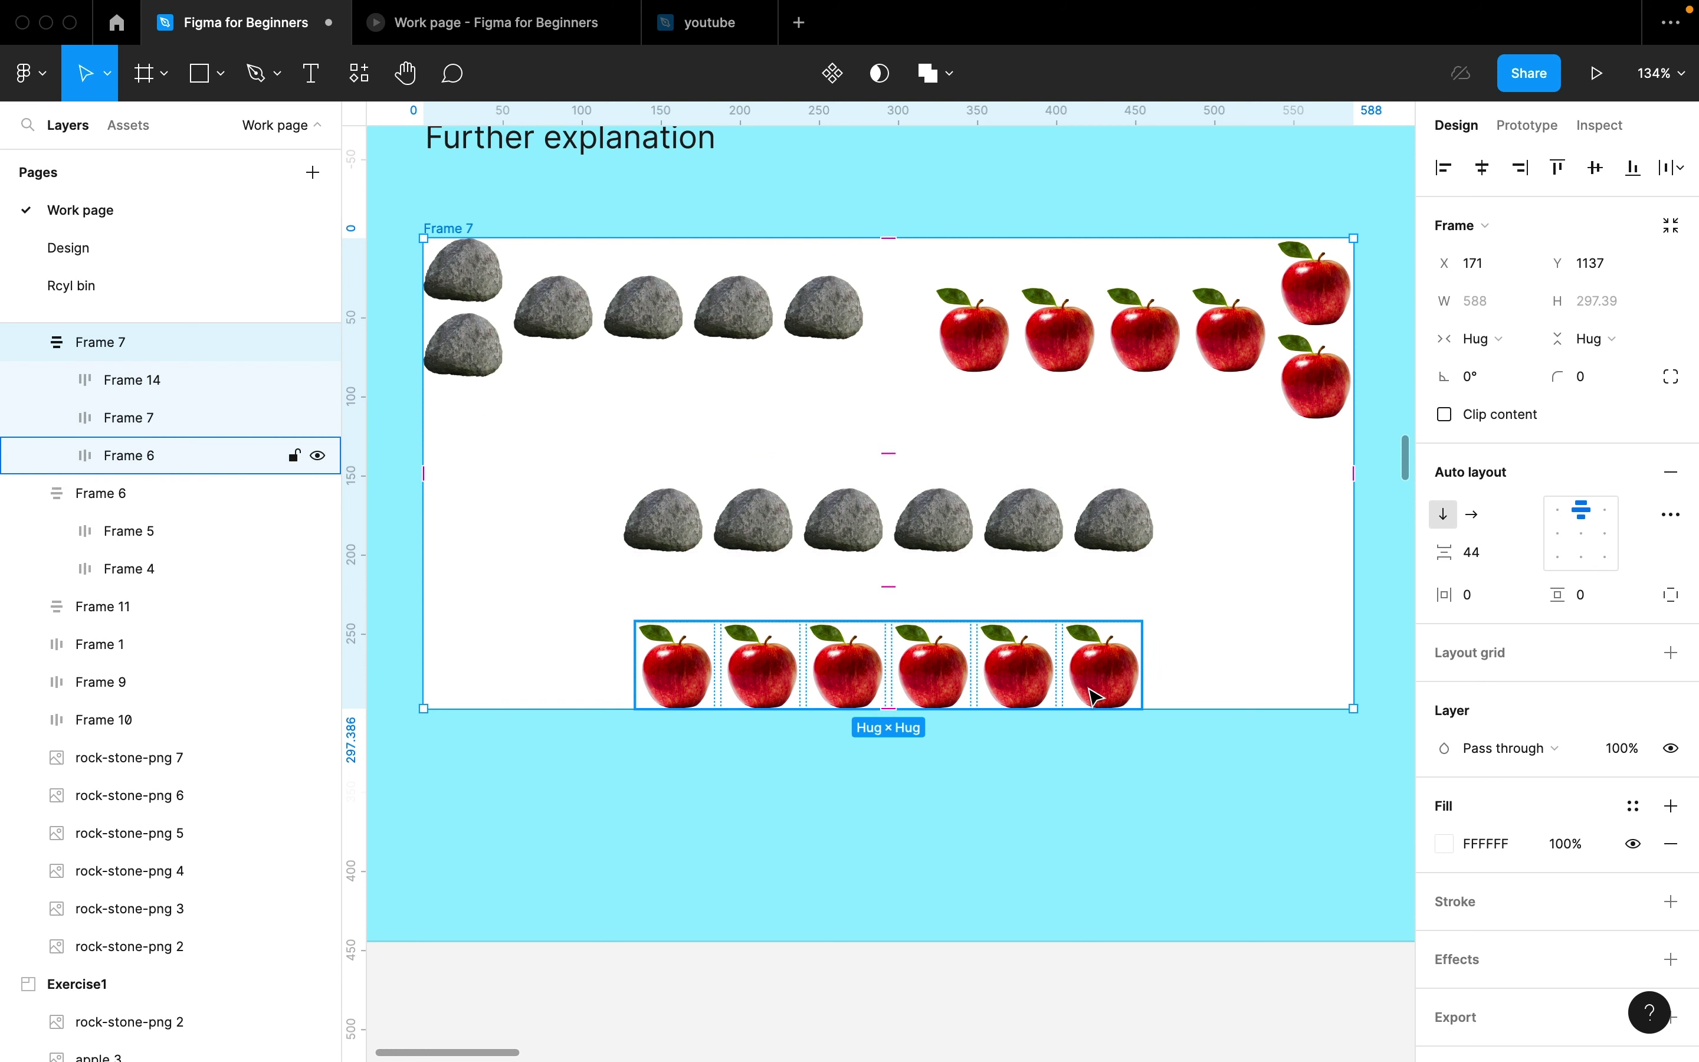
Step: Wrap Frame 7's lower stone row and lower apple row in a nested auto layout frame with vertical direction
click(1042, 531)
click(1031, 528)
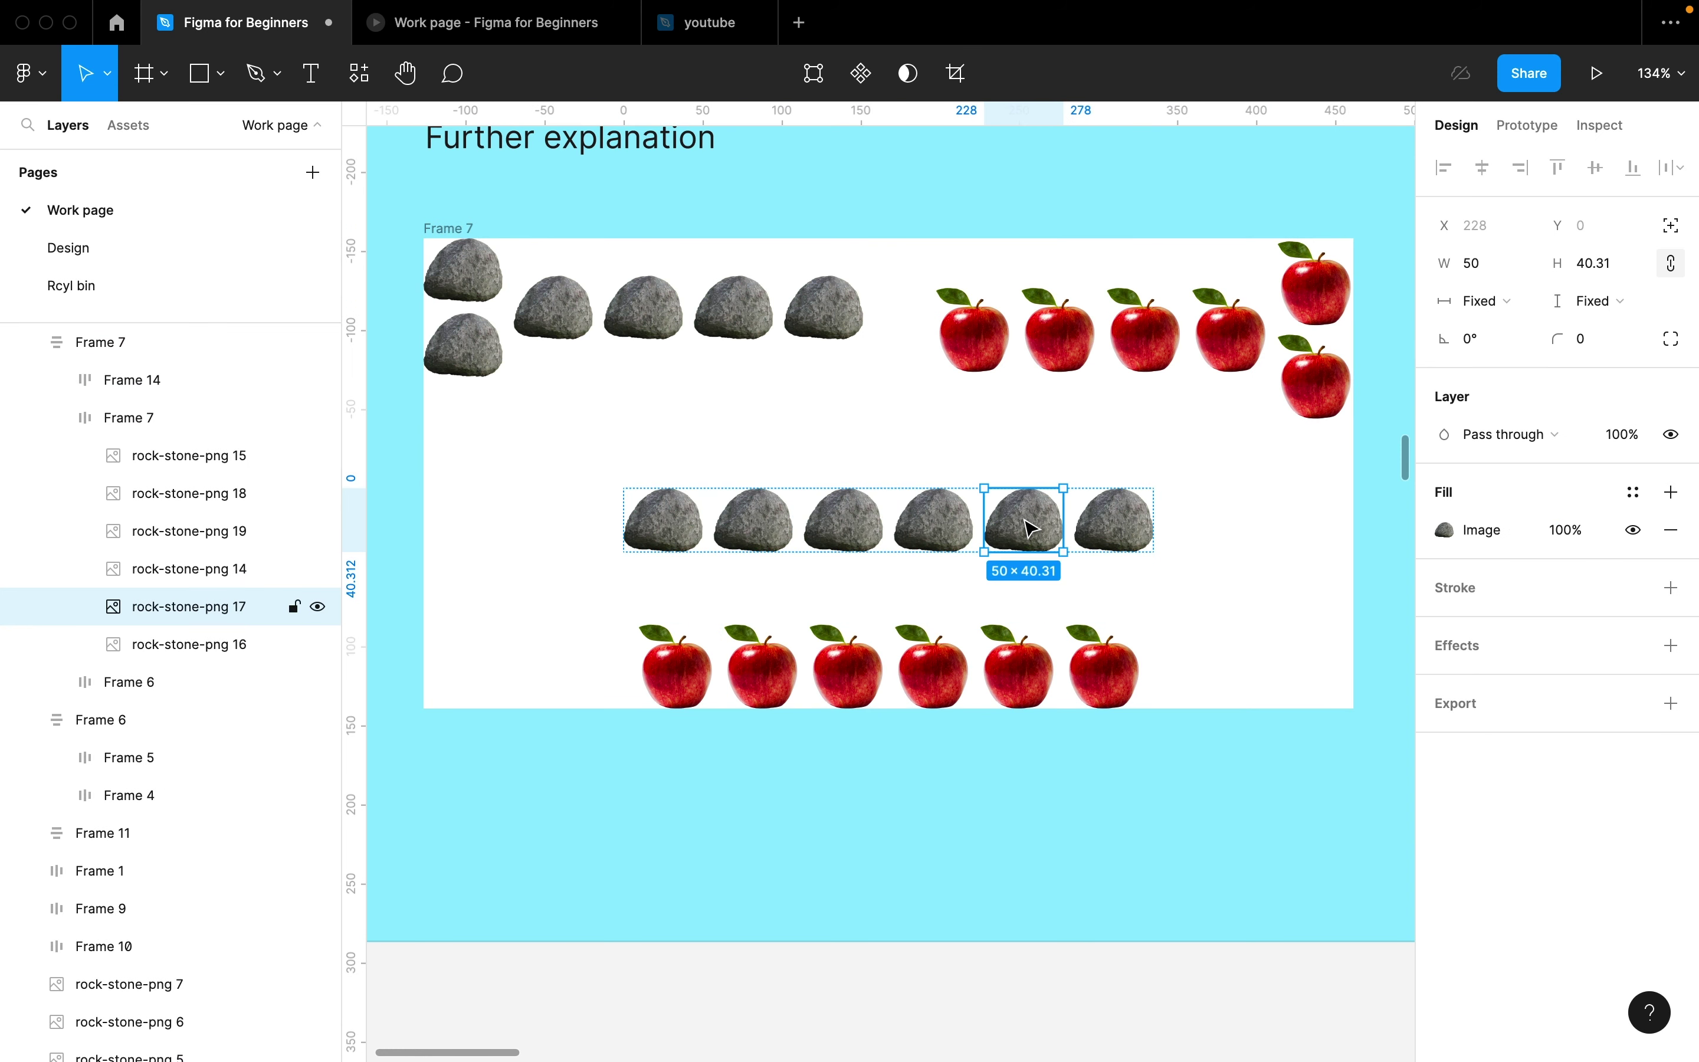
click(991, 653)
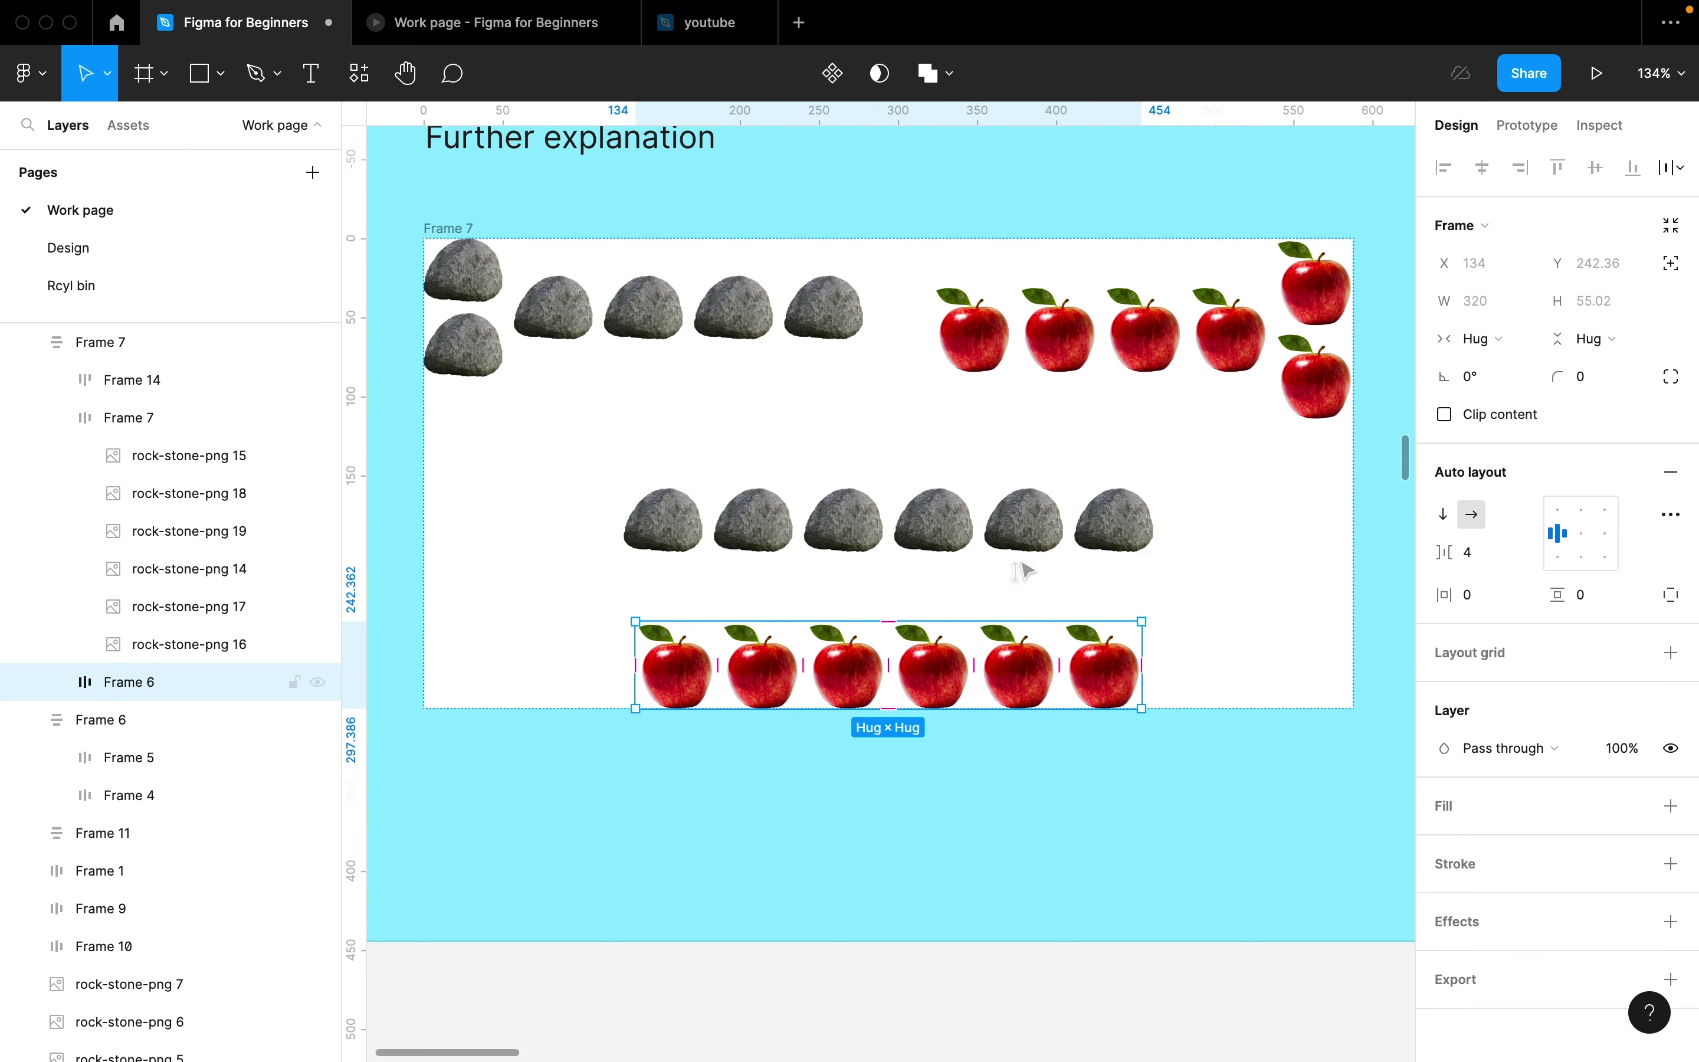
shift+click(1035, 550)
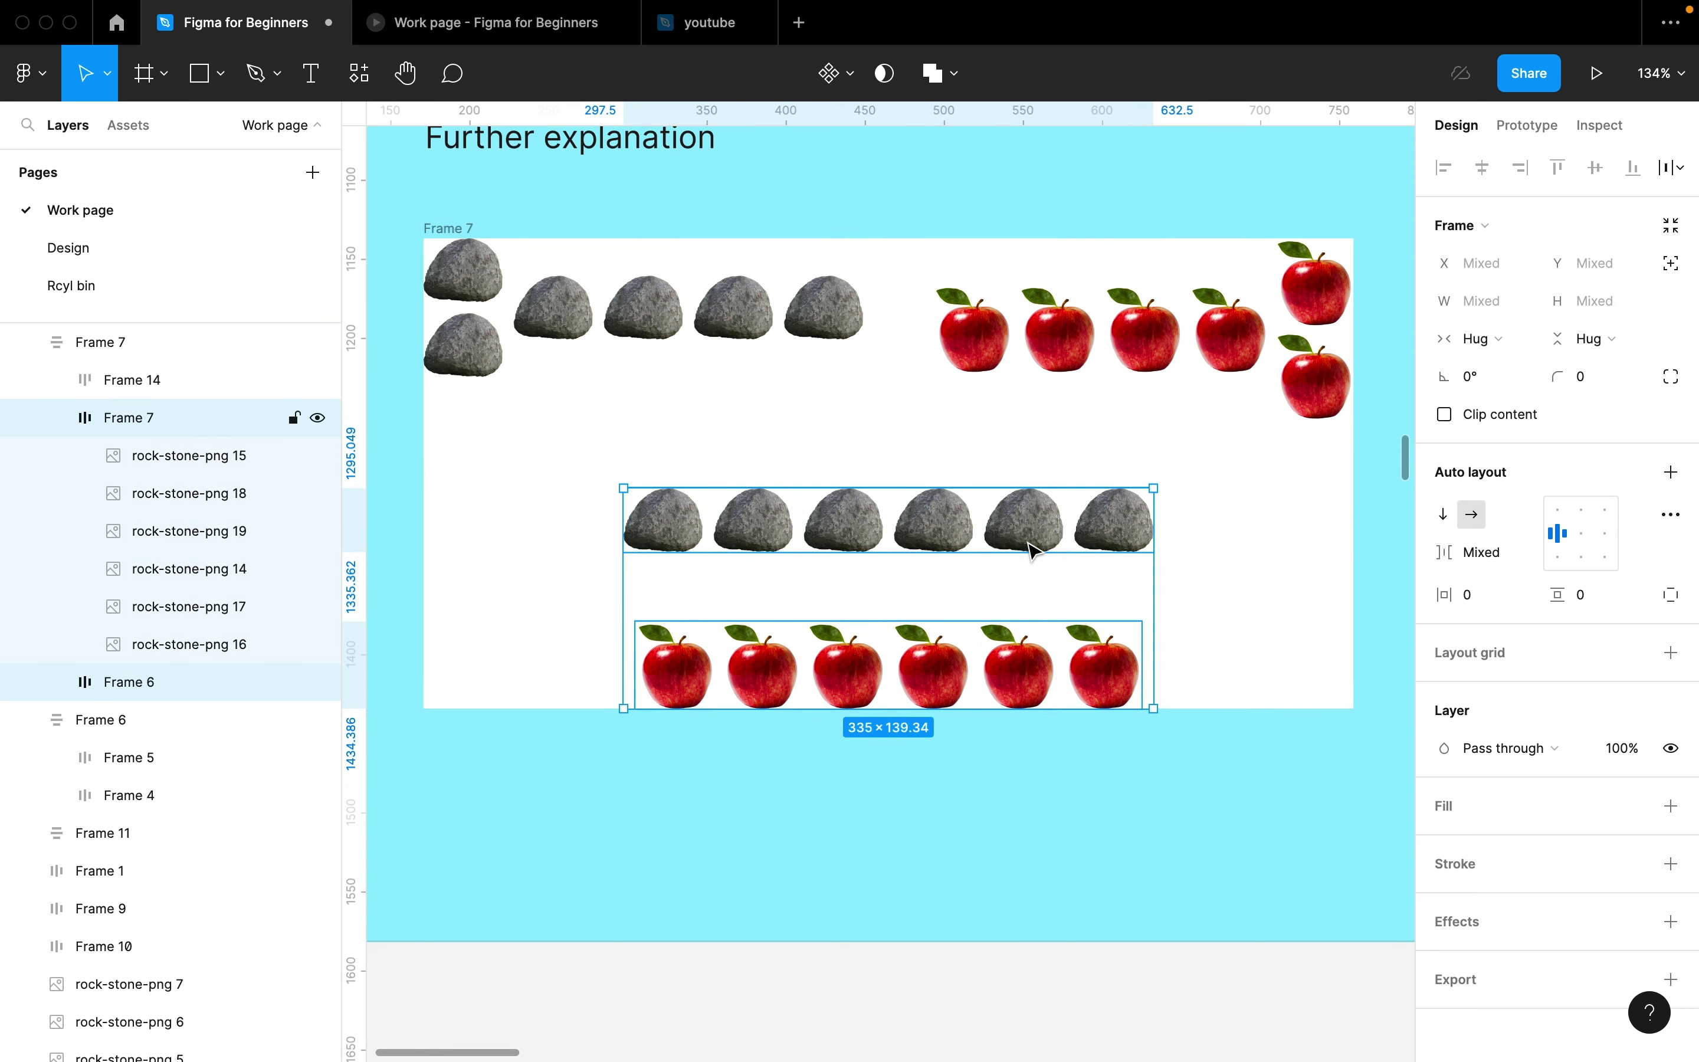
key(shift+a)
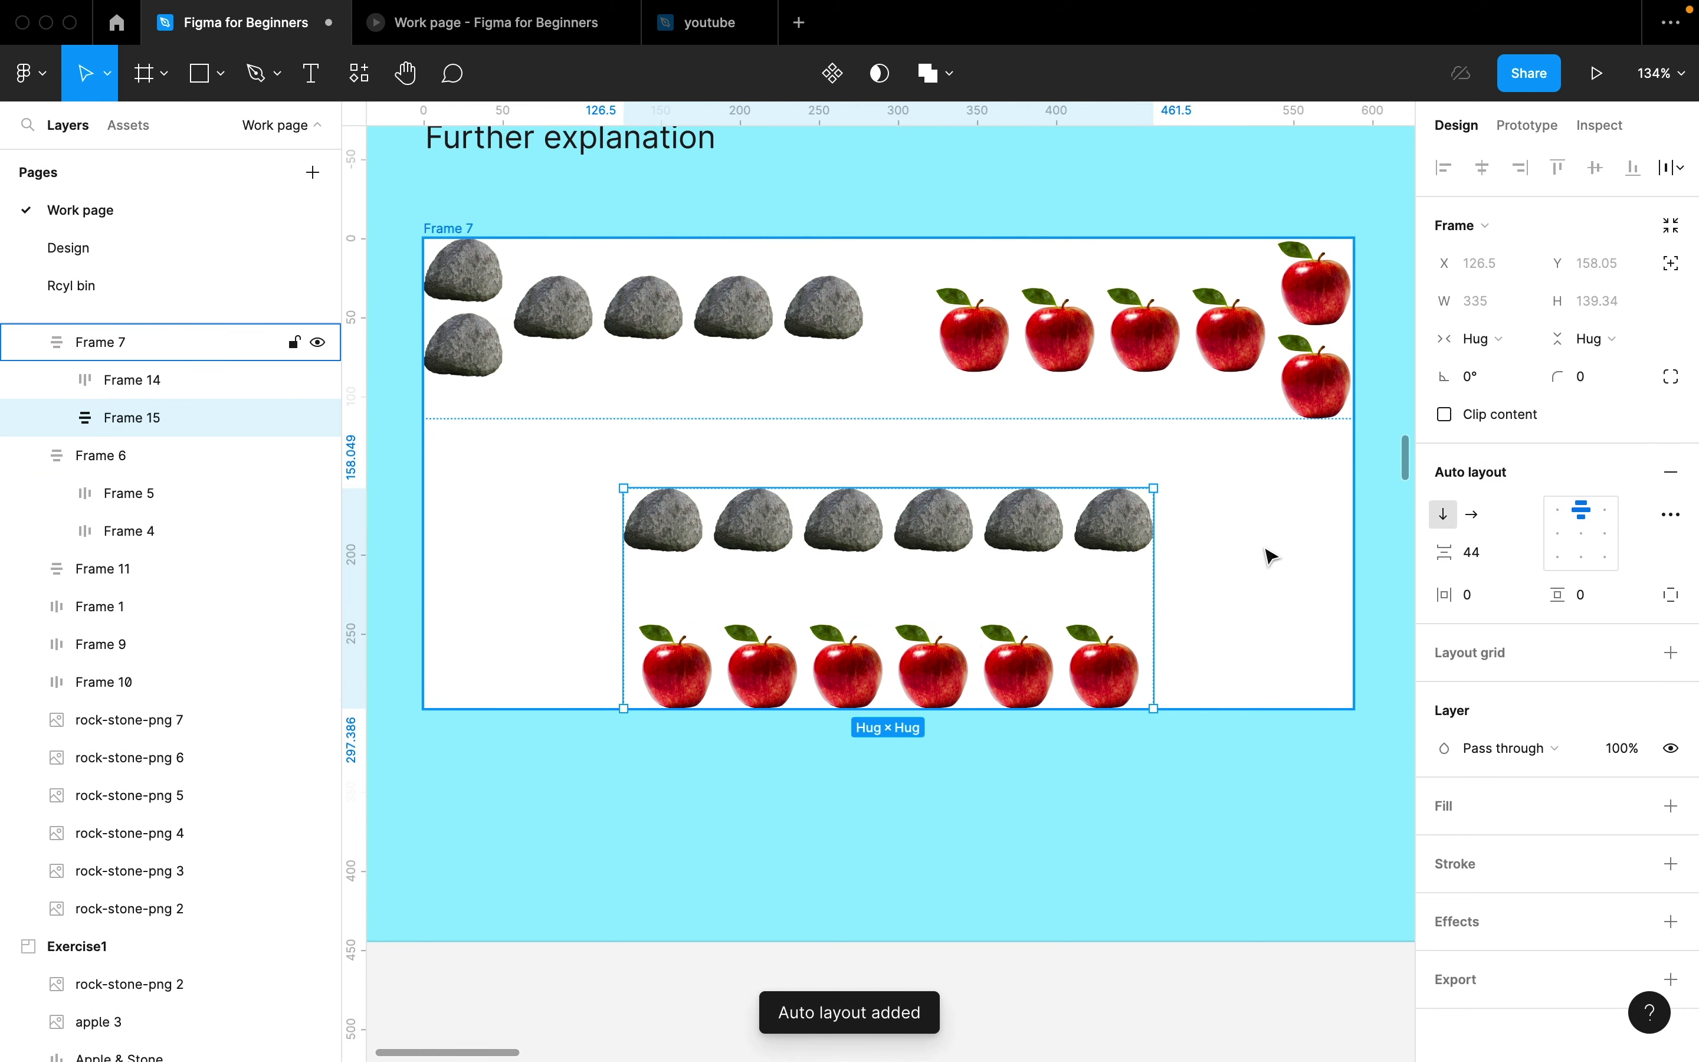
Step: Toggle the nested frame of the two lower rows to horizontal direction and back to vertical, twice
click(1473, 514)
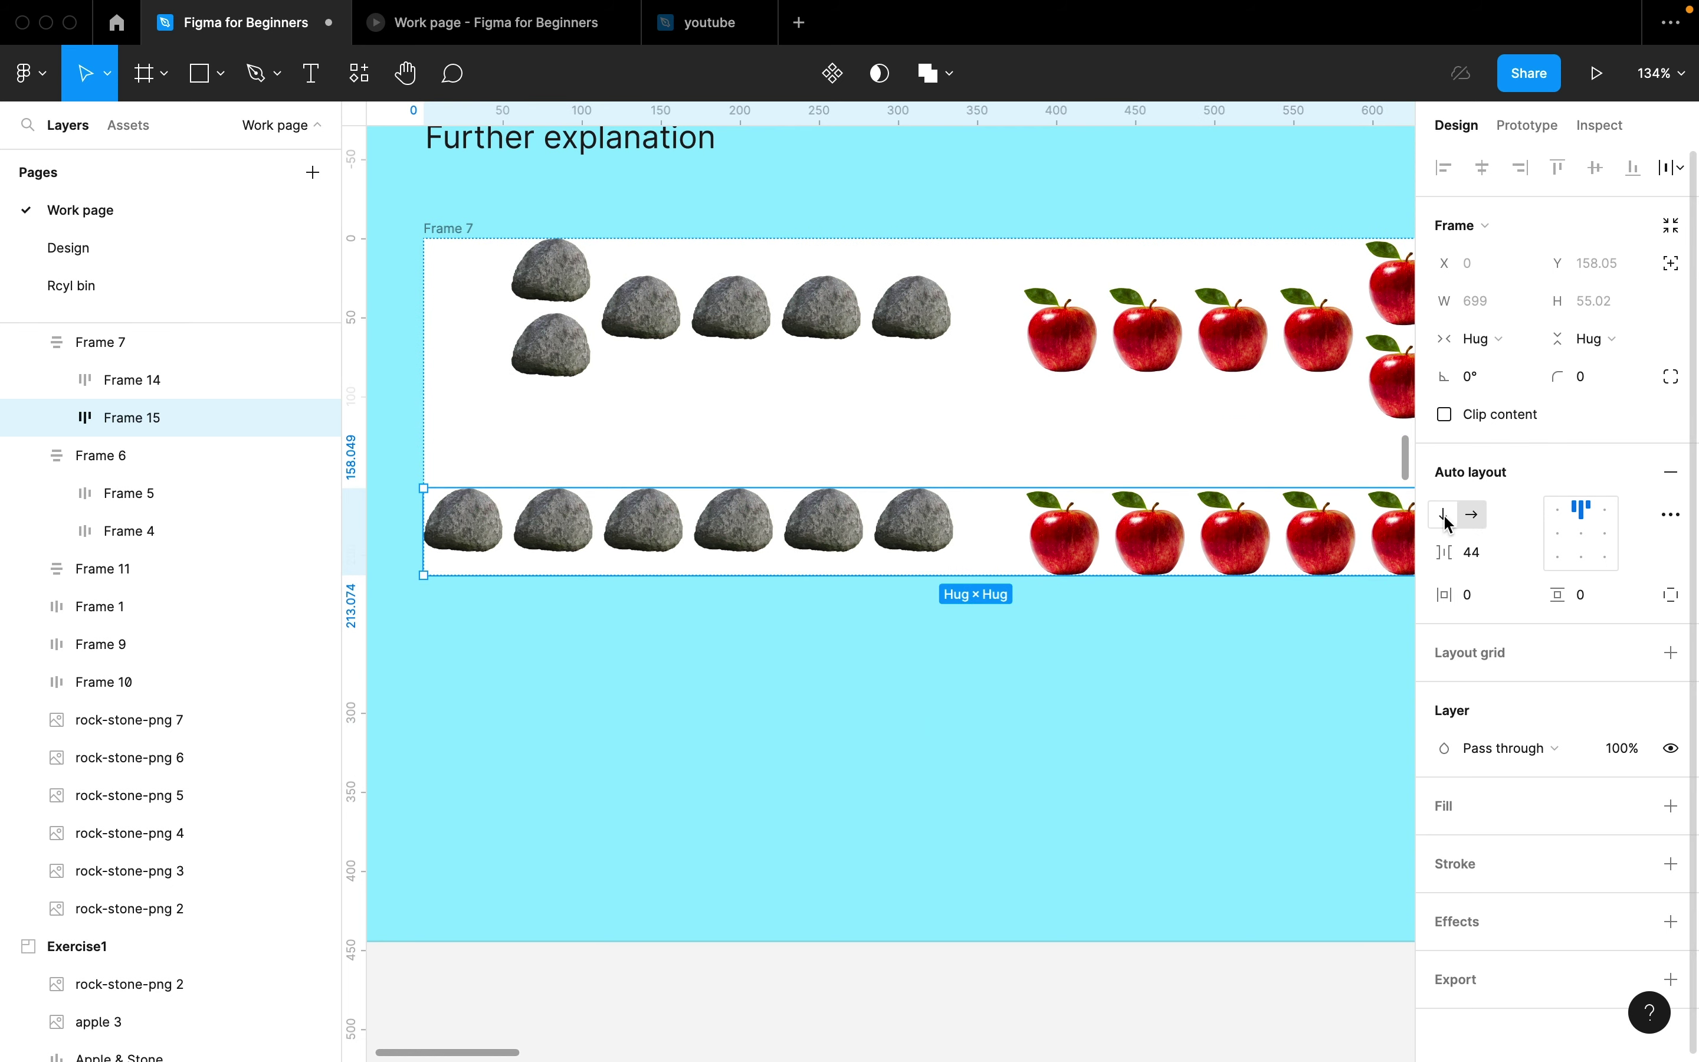
click(1446, 520)
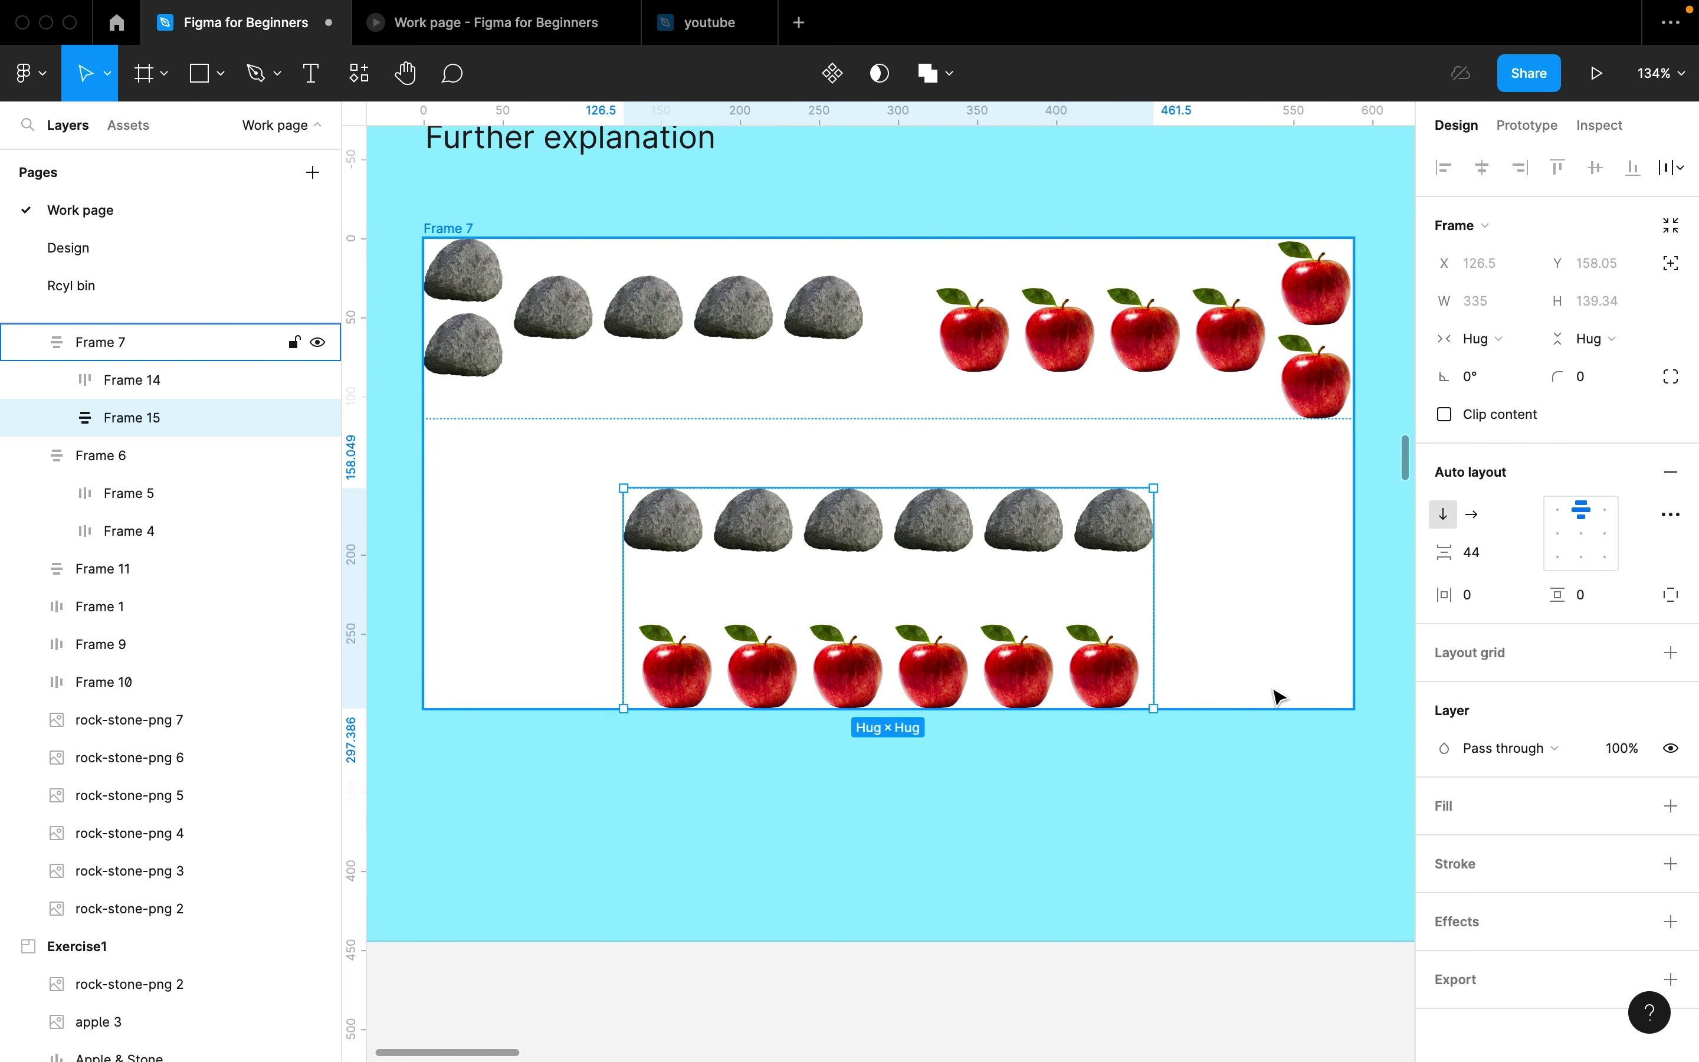
click(1463, 517)
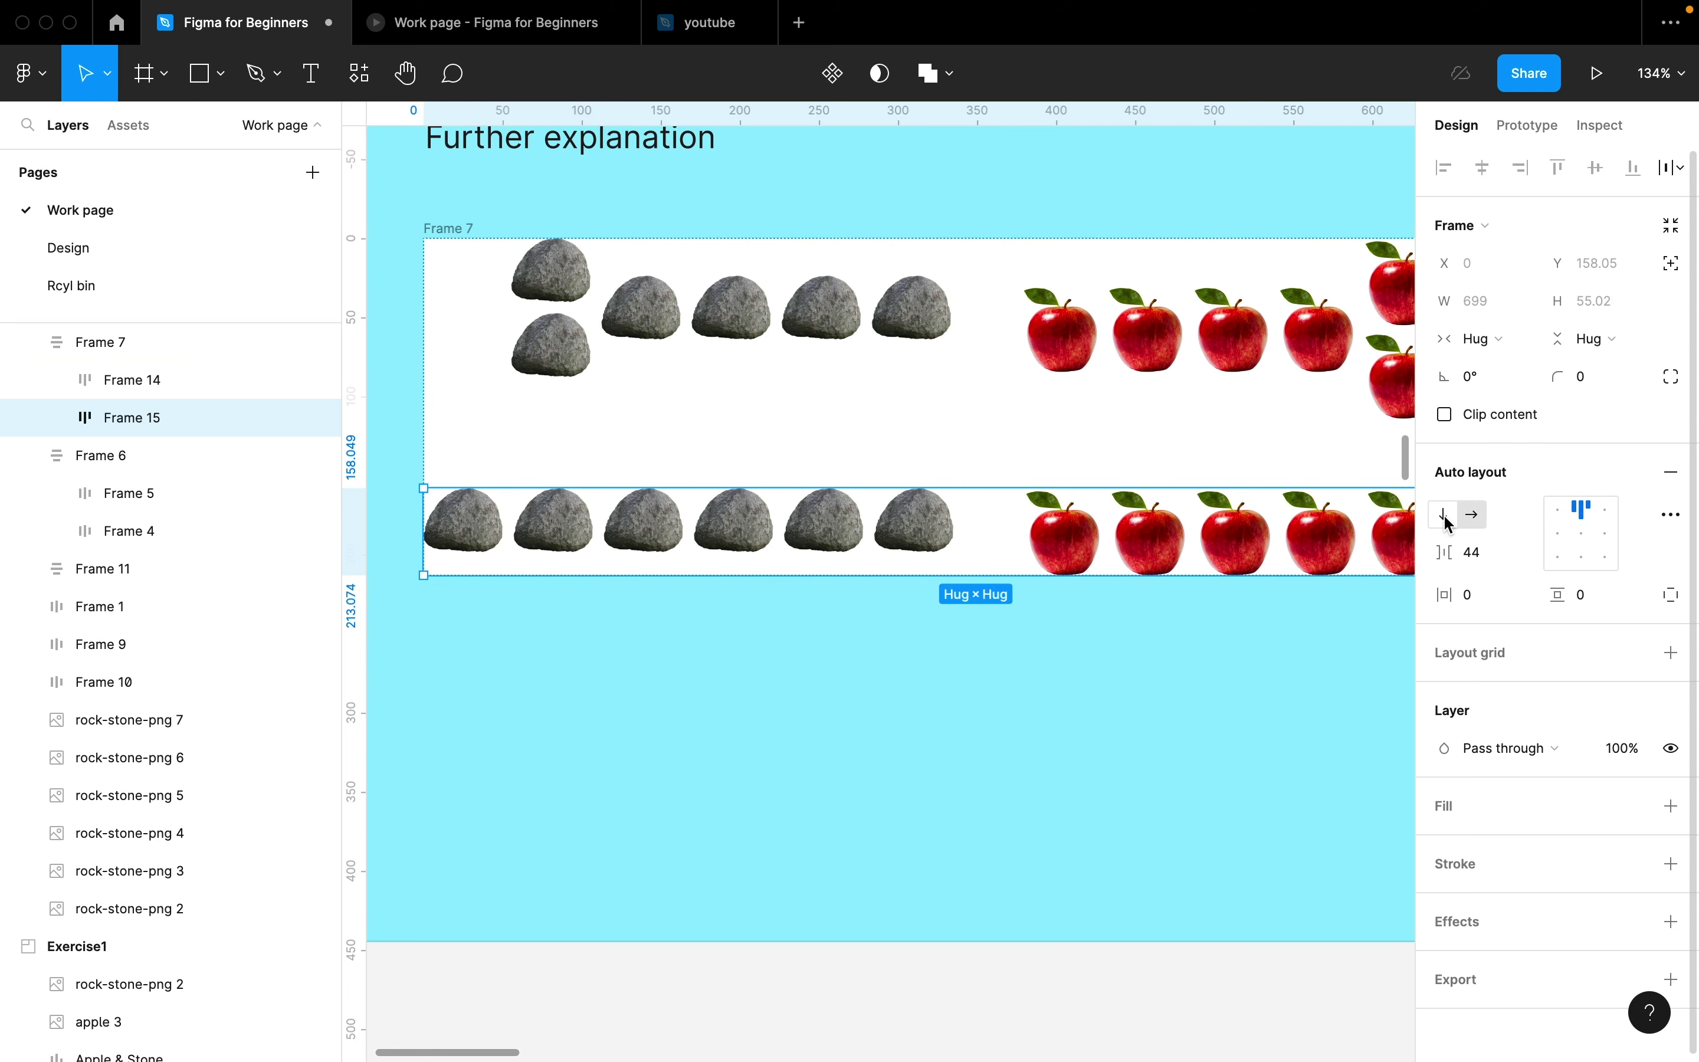
click(1447, 520)
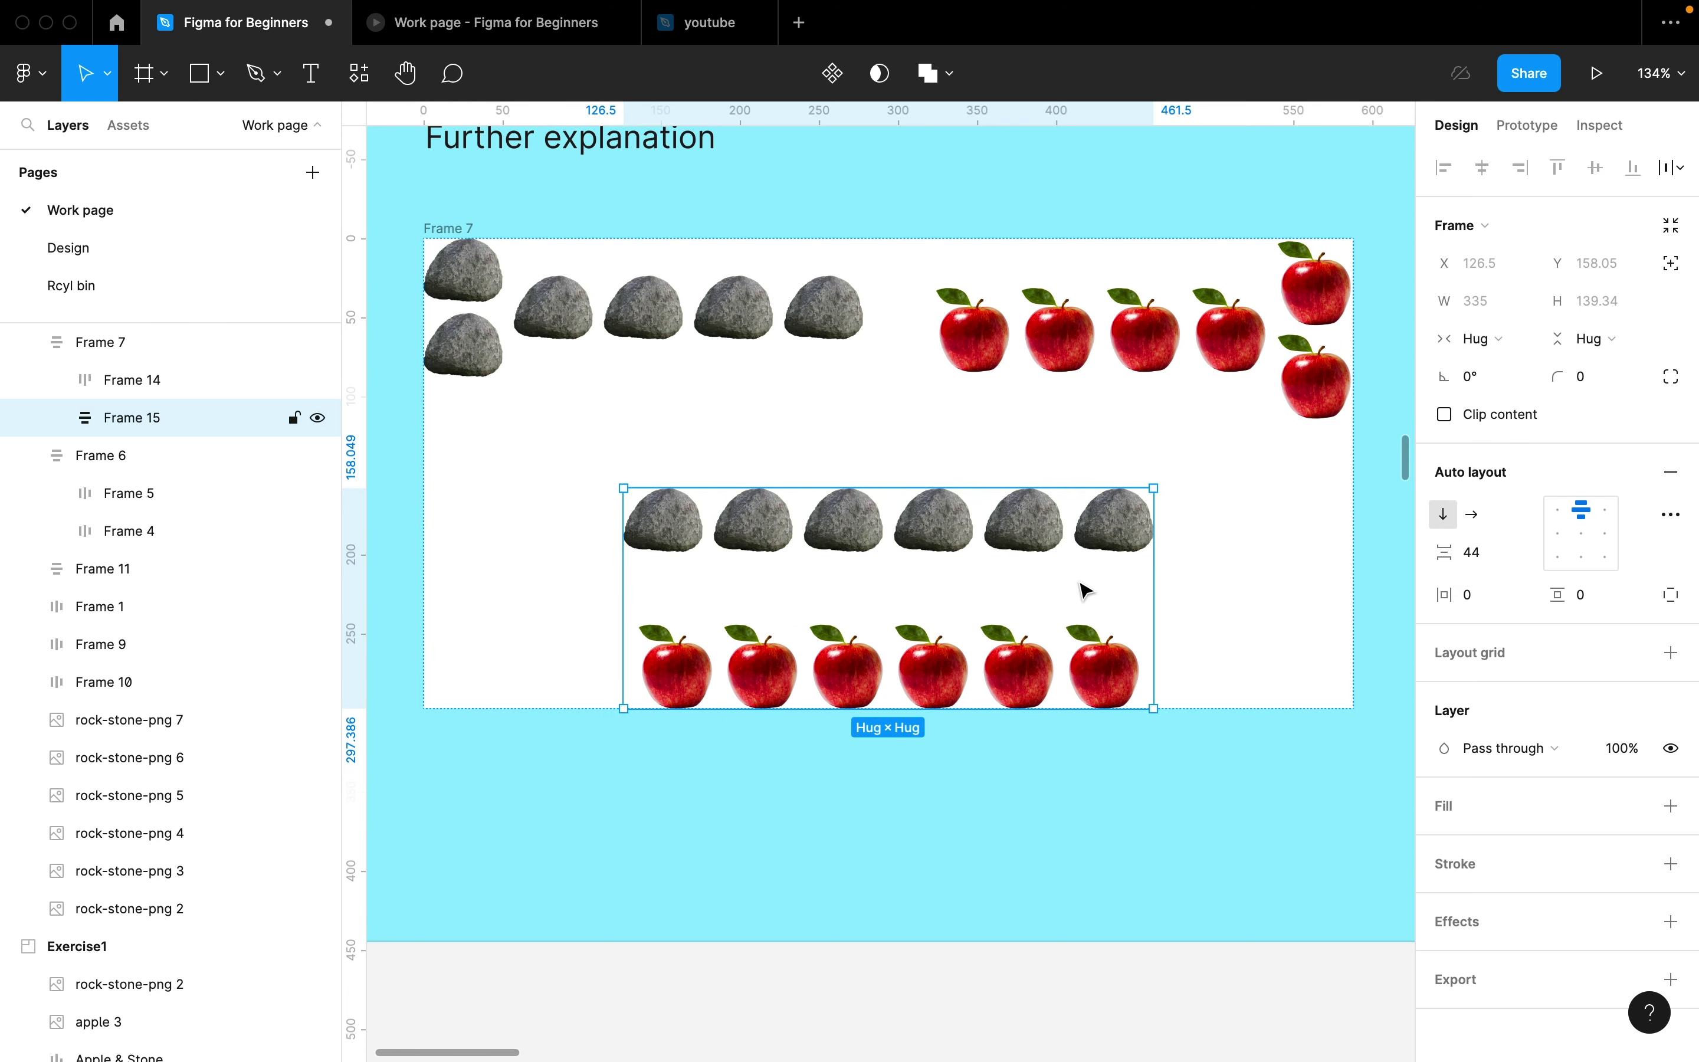
Step: Examine Frame 7's nesting levels by selecting the upper stone row, the frame of the two lower rows and the individual stones in the lower stone row
click(721, 327)
click(721, 326)
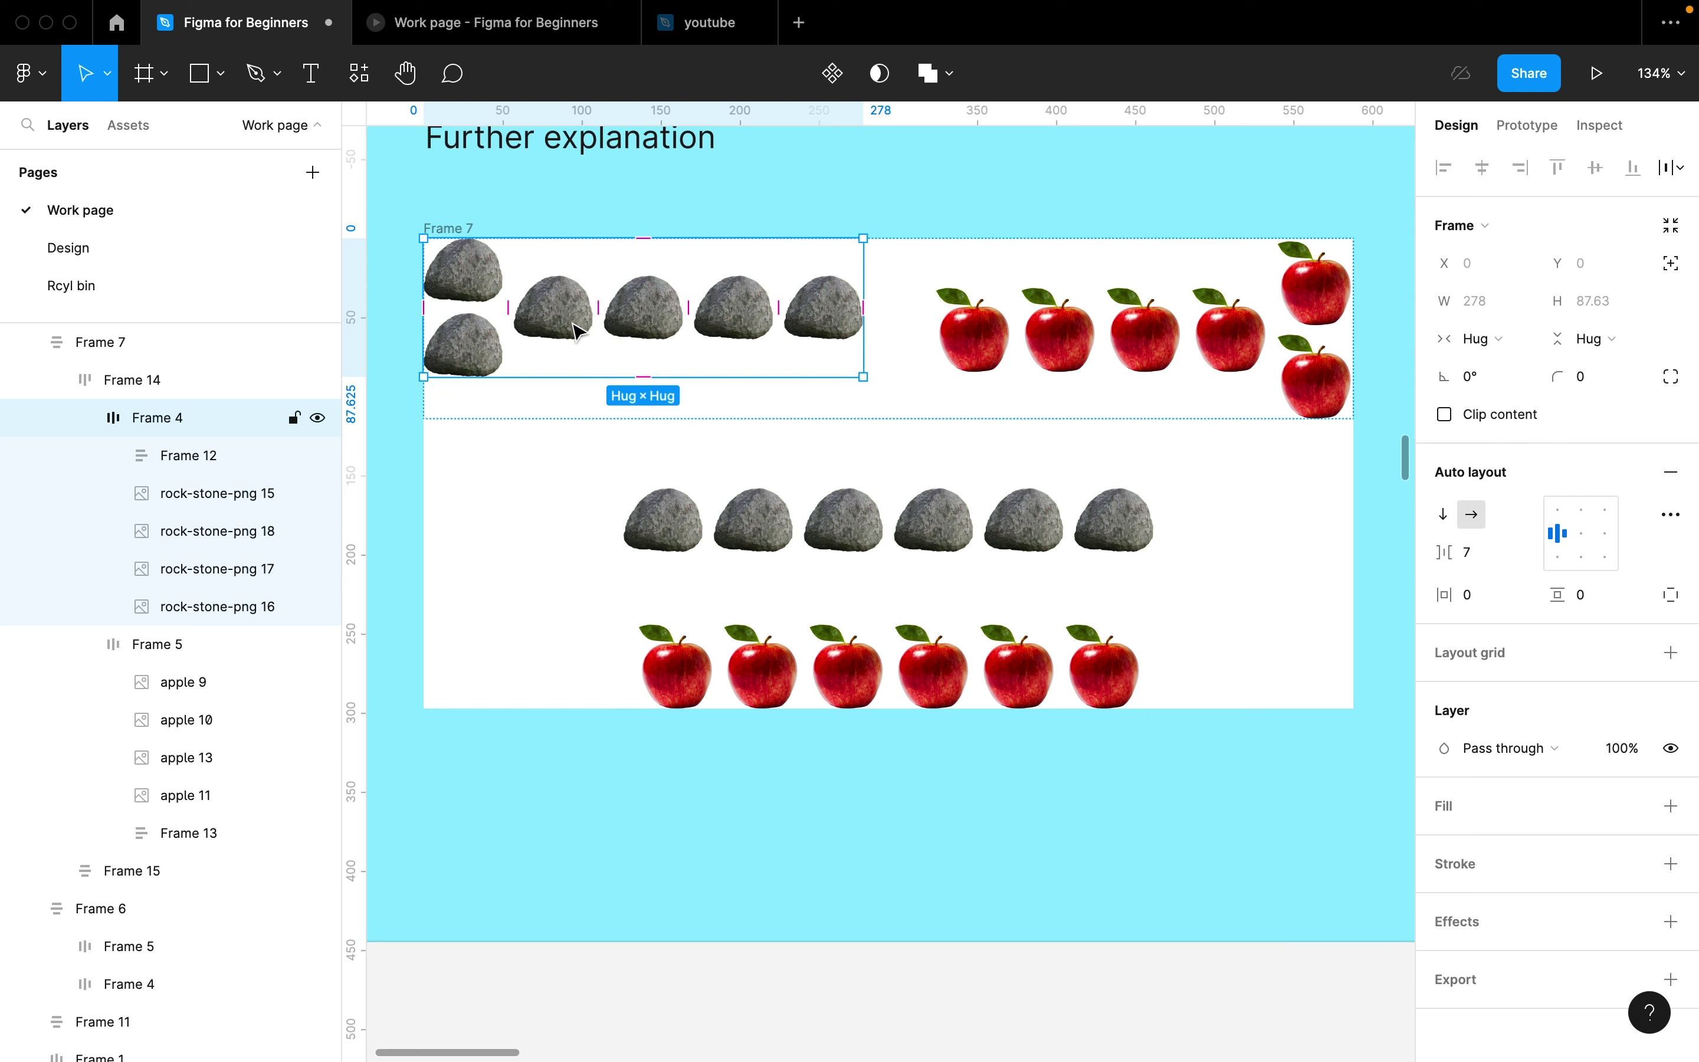
click(768, 549)
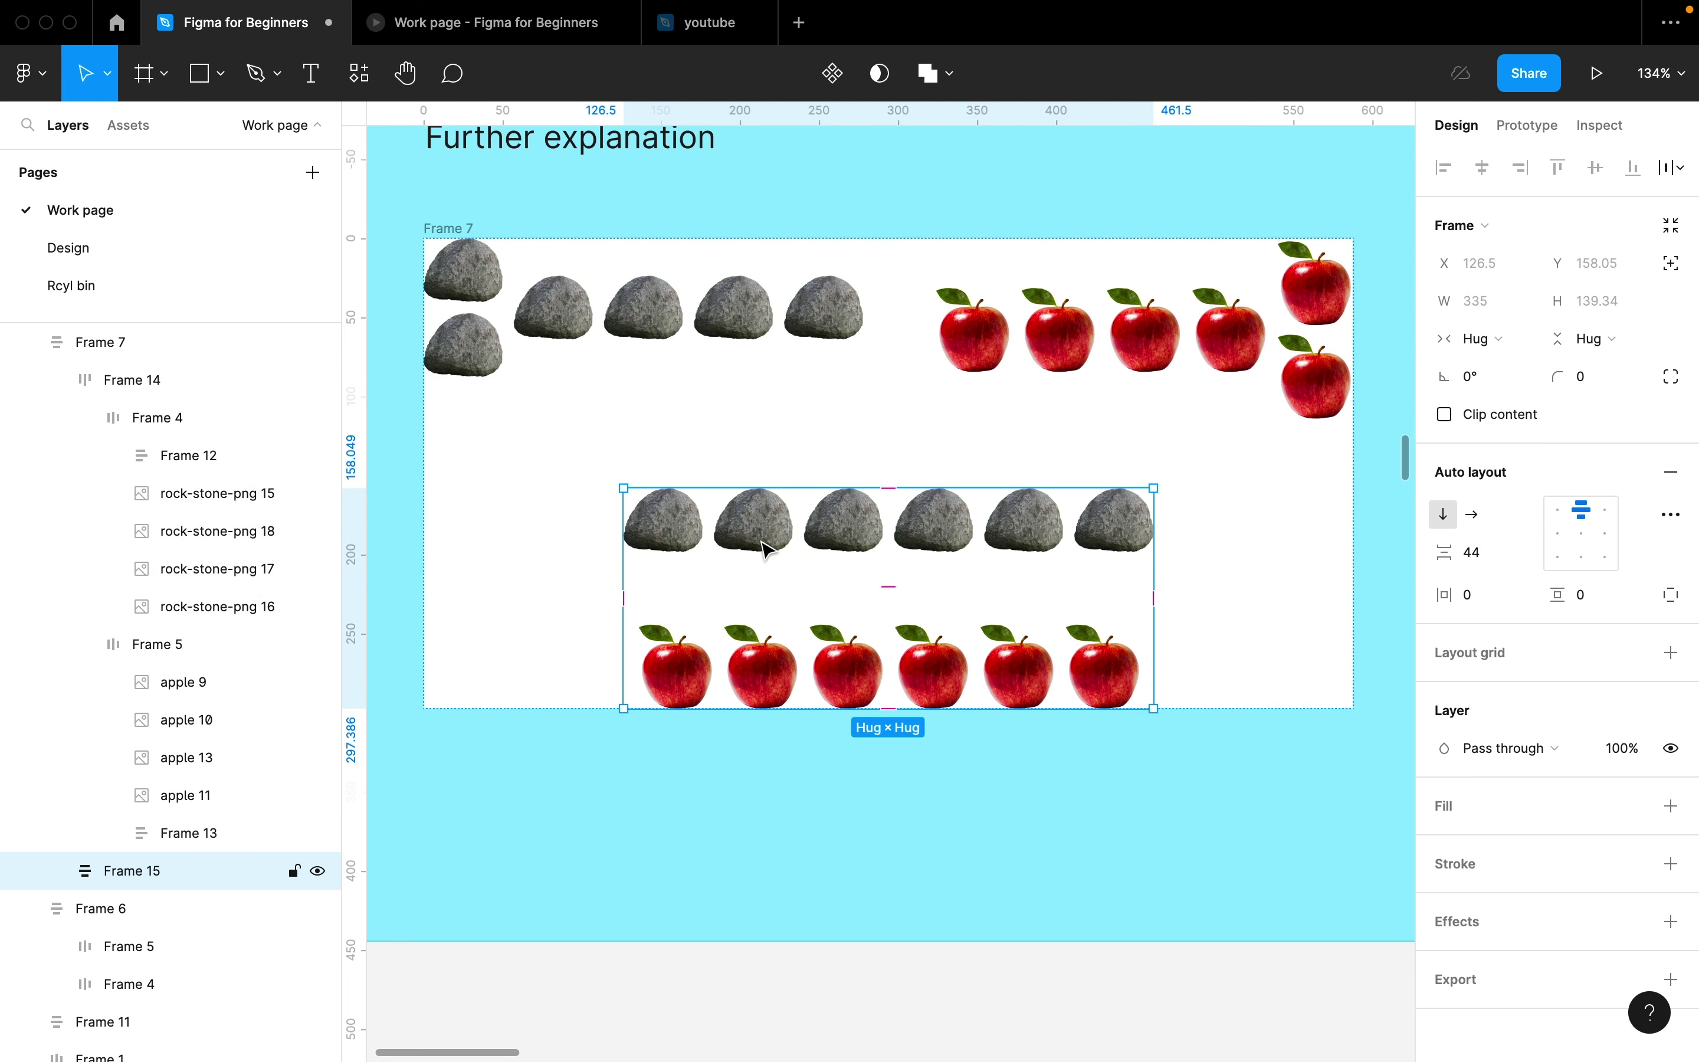
click(687, 539)
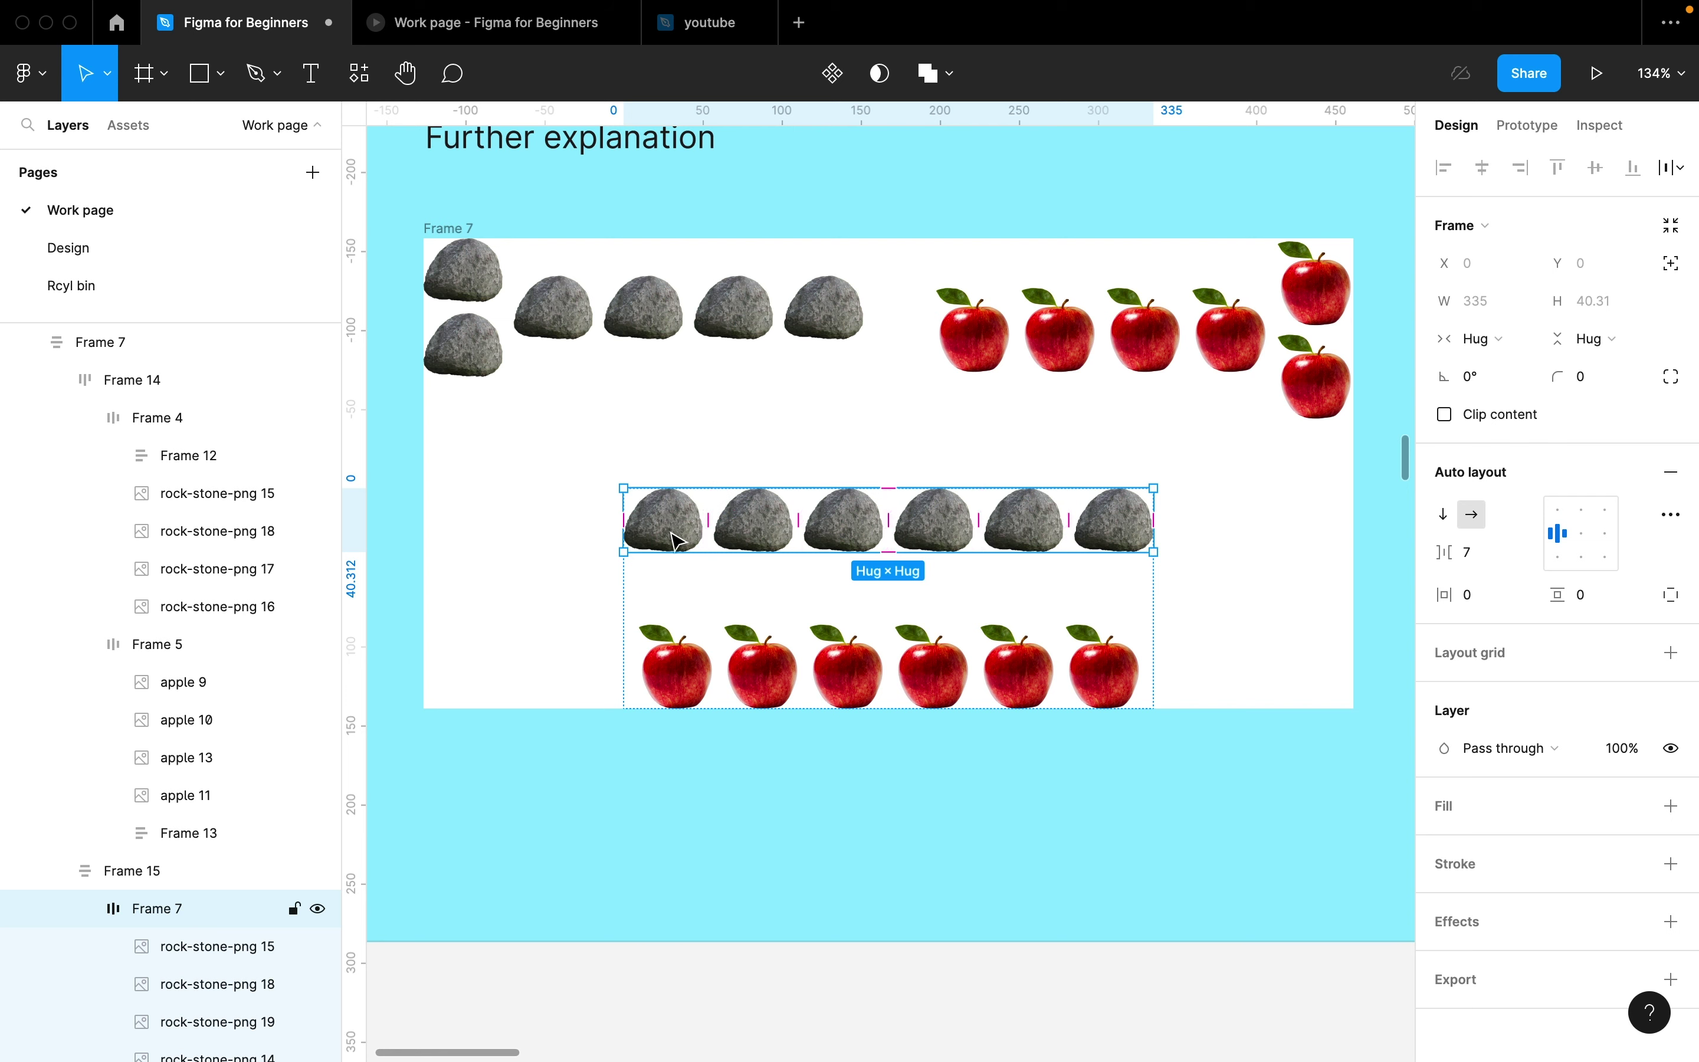
click(675, 538)
shift+click(738, 542)
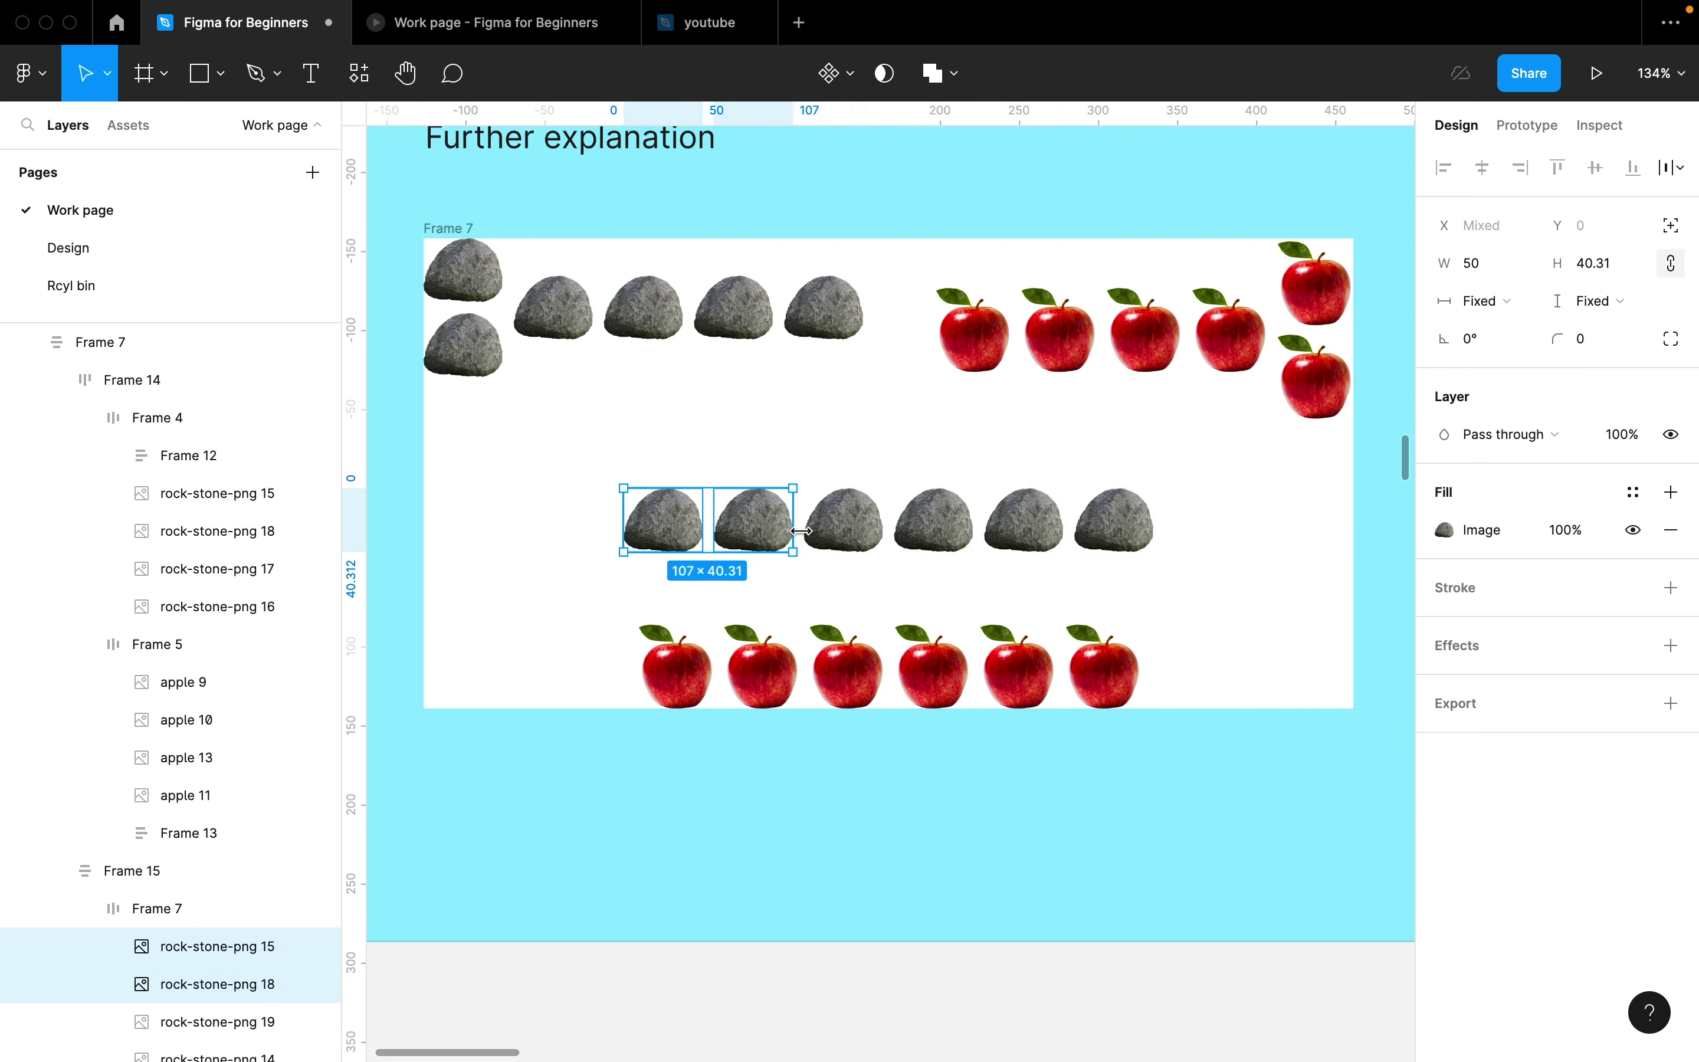
shift+click(836, 531)
shift+click(936, 538)
shift+click(1019, 527)
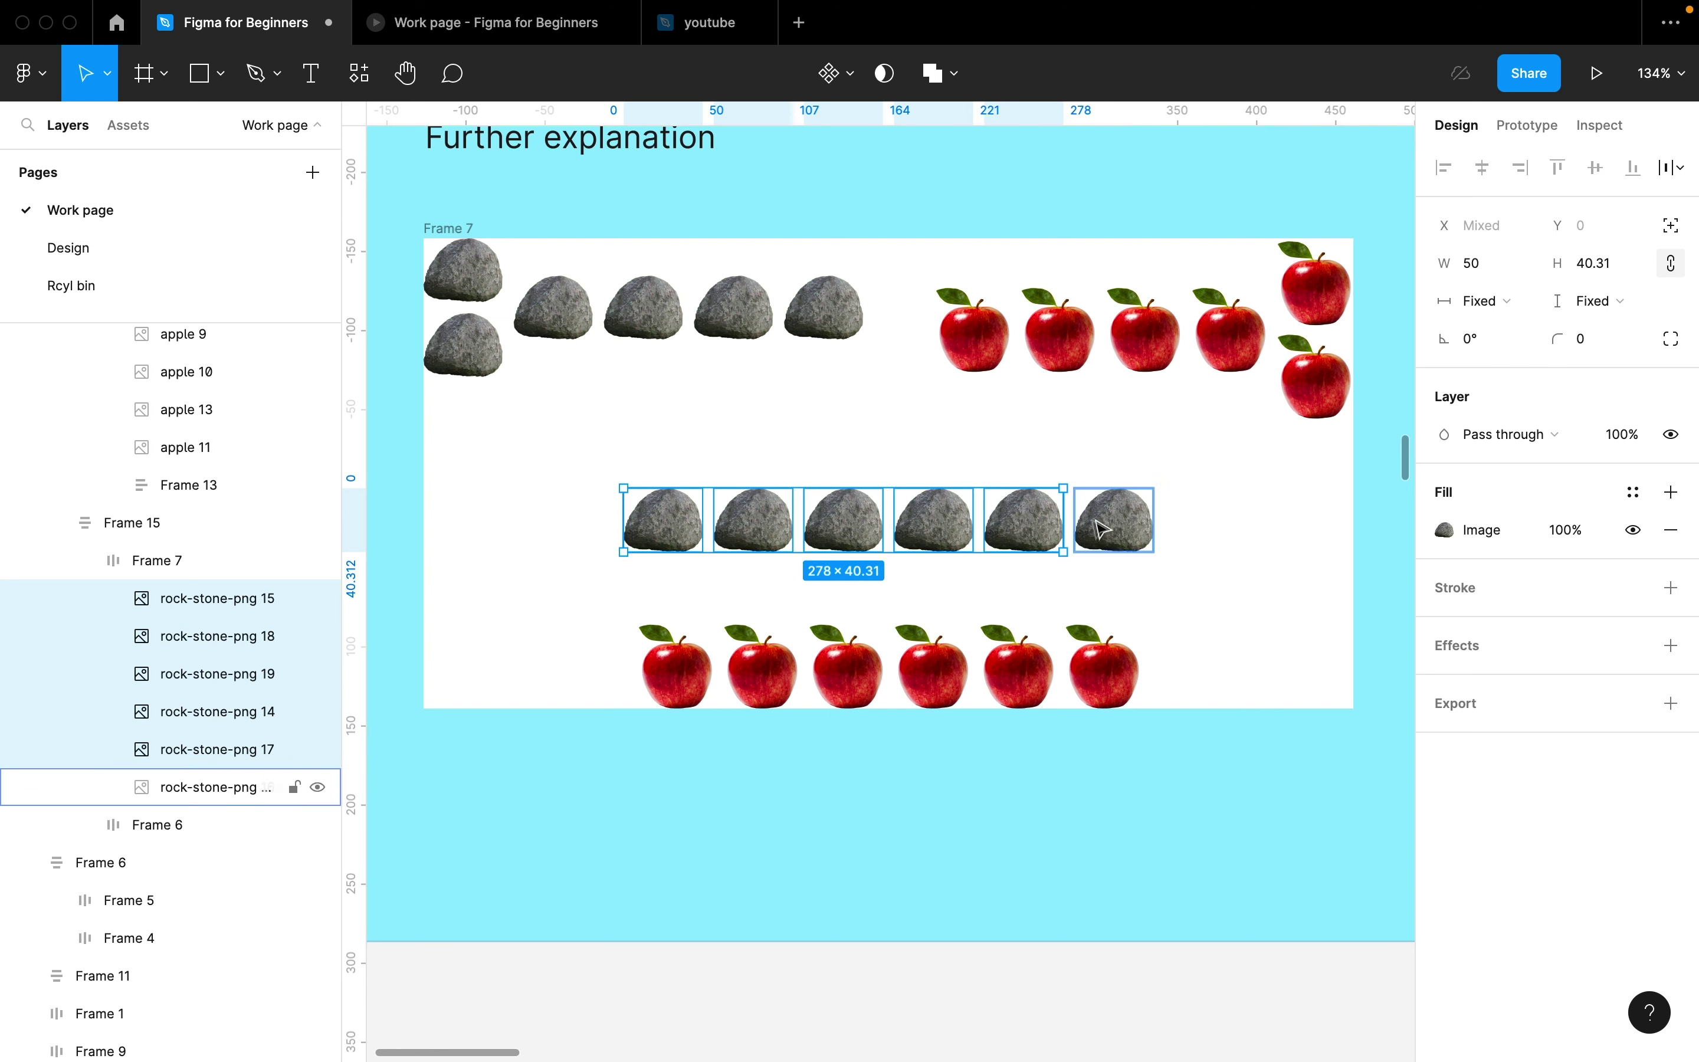
shift+click(1113, 532)
click(770, 608)
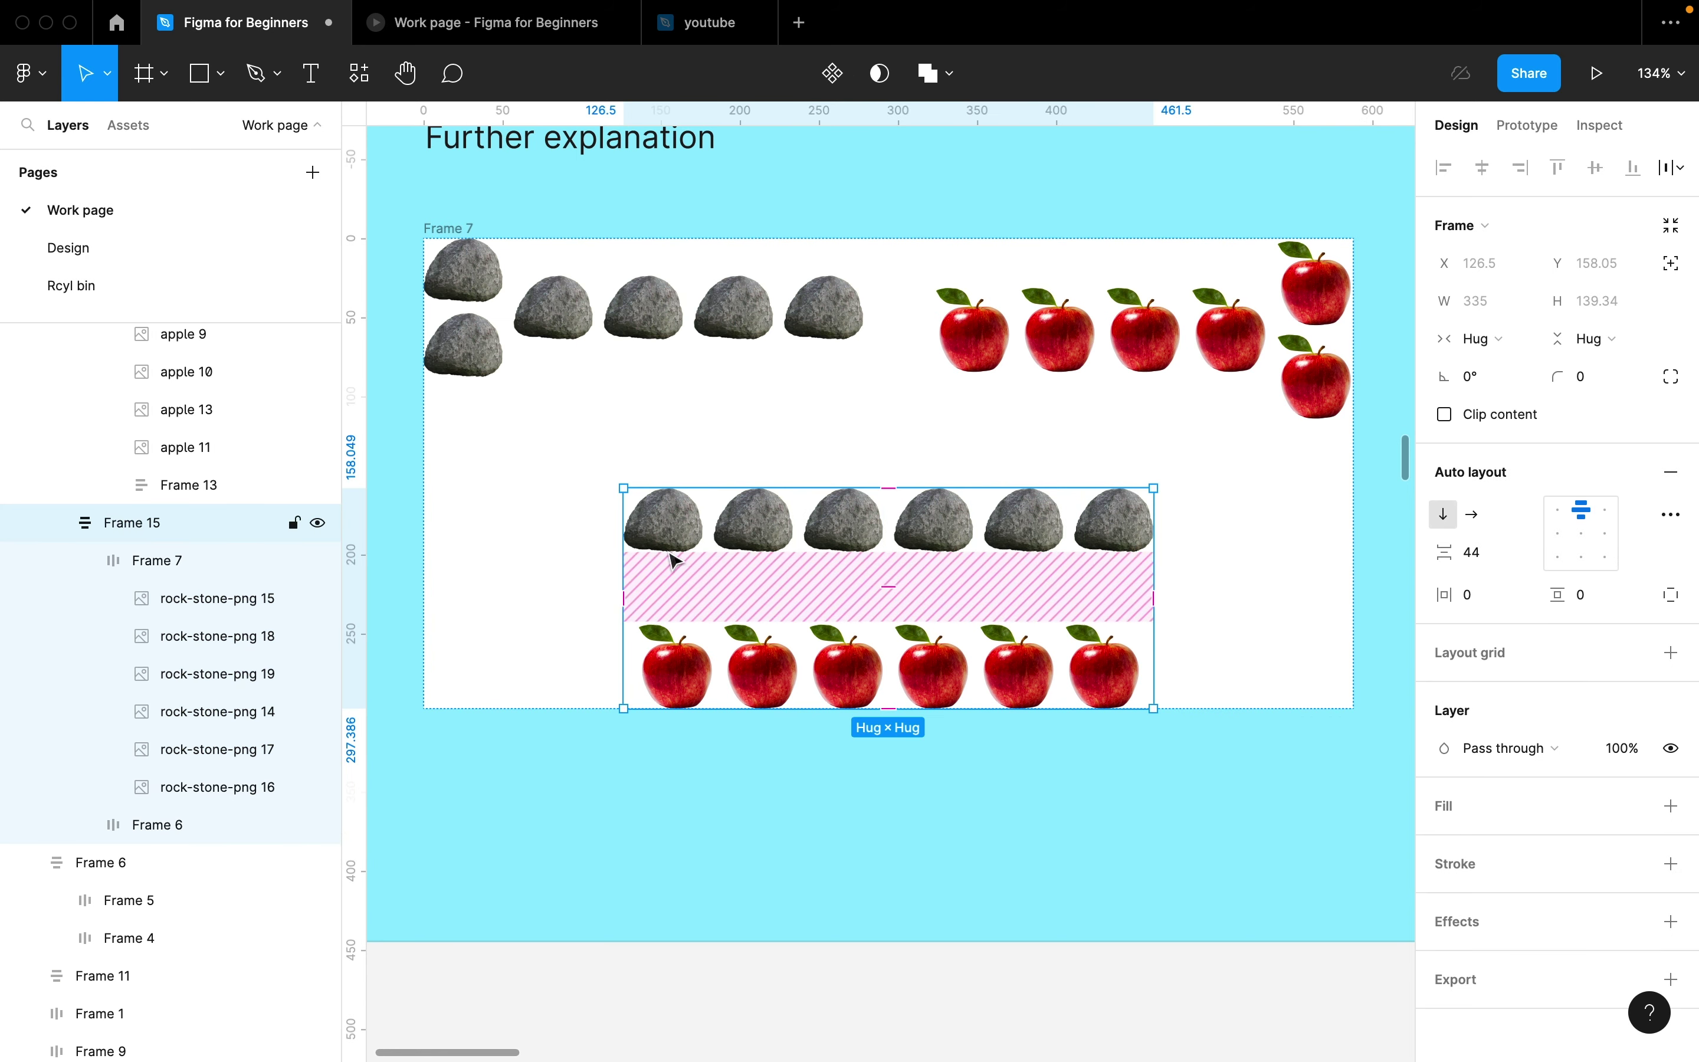